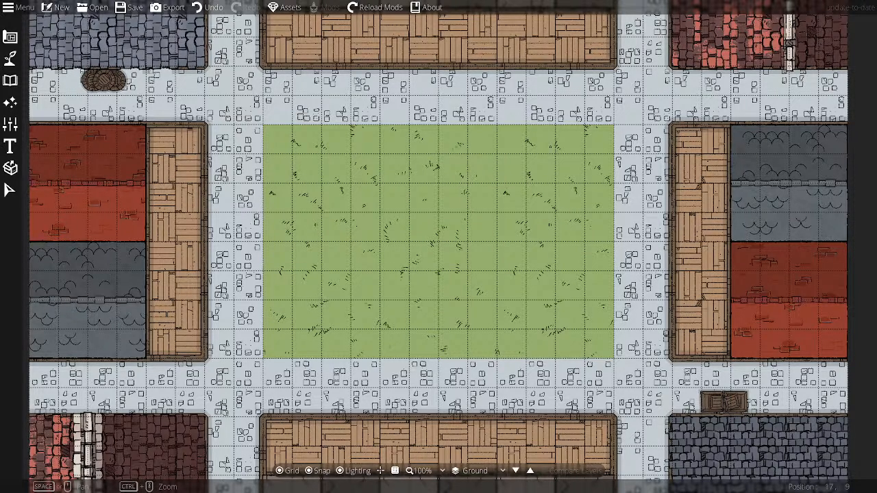
pyautogui.moveTo(448, 194); pyautogui.dragTo(449, 202)
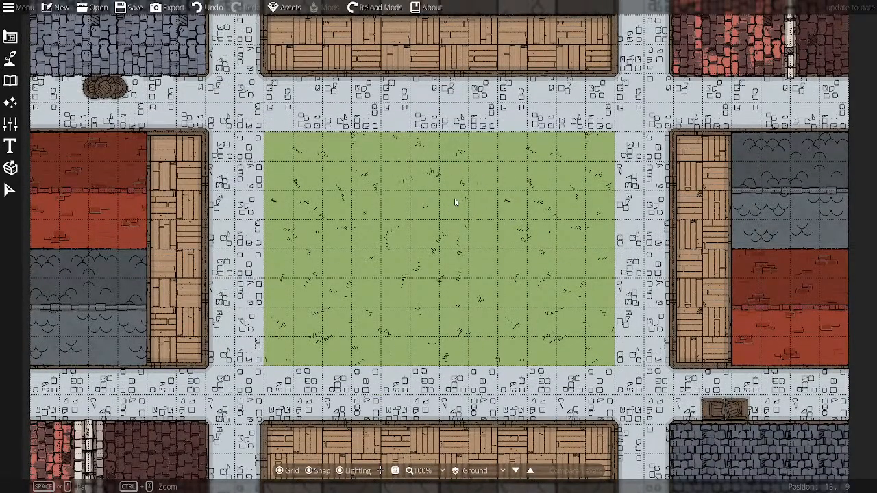
pyautogui.moveTo(450, 194); pyautogui.dragTo(446, 216)
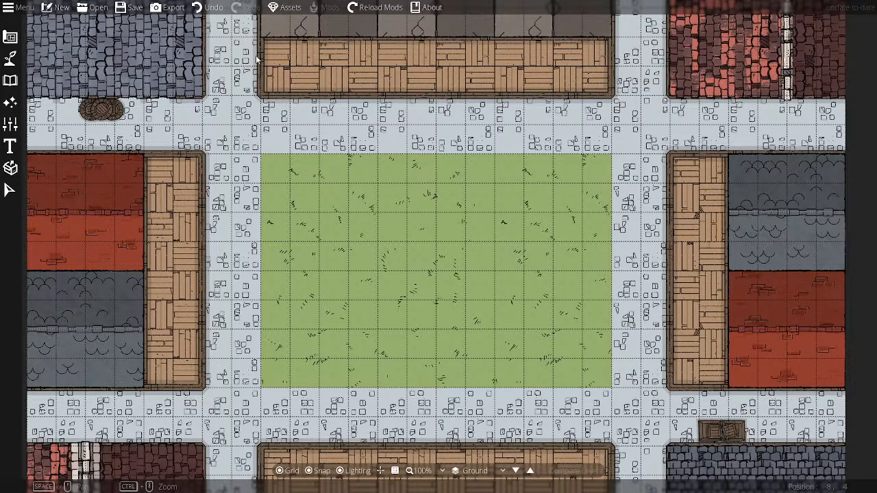
pyautogui.scroll(4, 369, 57)
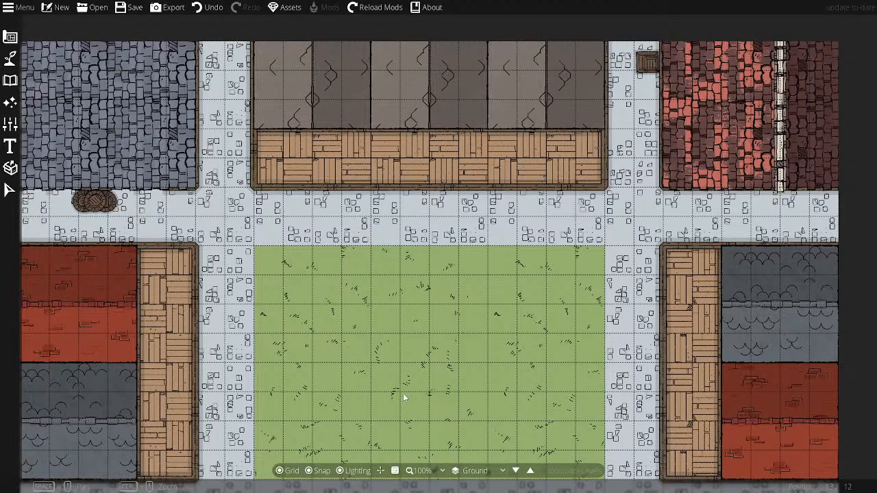
pyautogui.moveTo(402, 393); pyautogui.dragTo(401, 363)
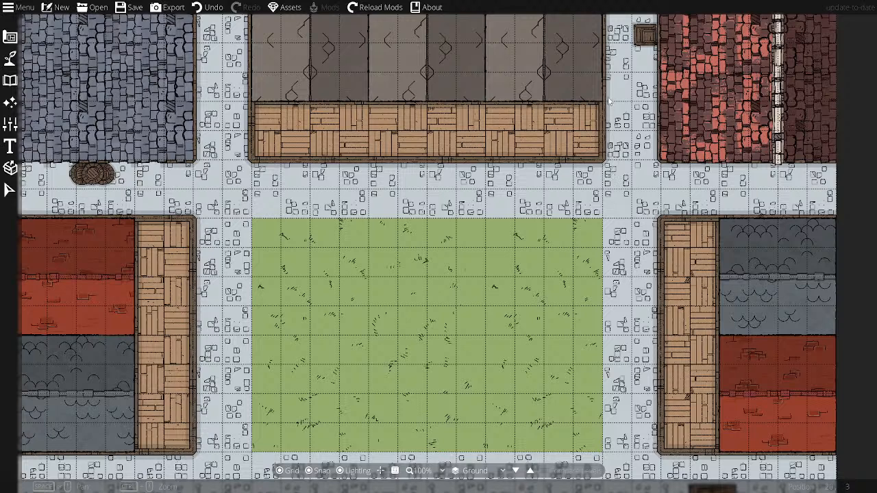
# - Draw a wooden post-and-rail path along the three outer edges of the north balcony on layer 700: Above Walls
pyautogui.click(10, 61)
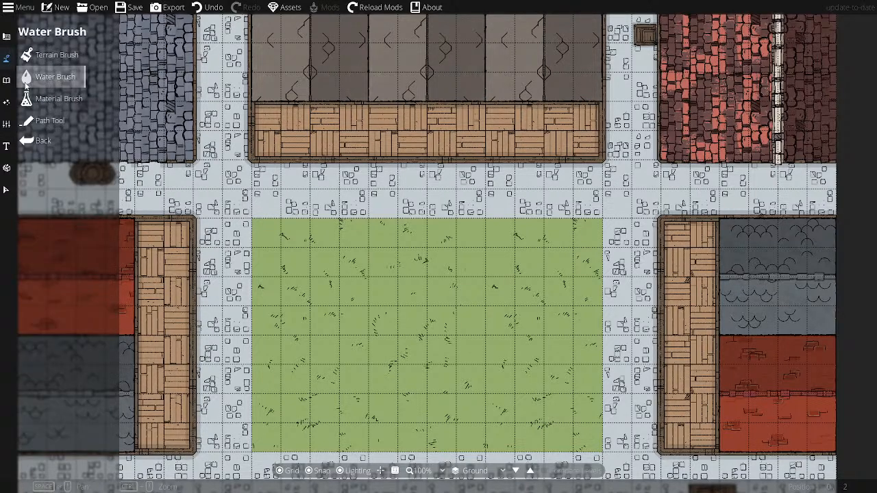
pyautogui.click(43, 120)
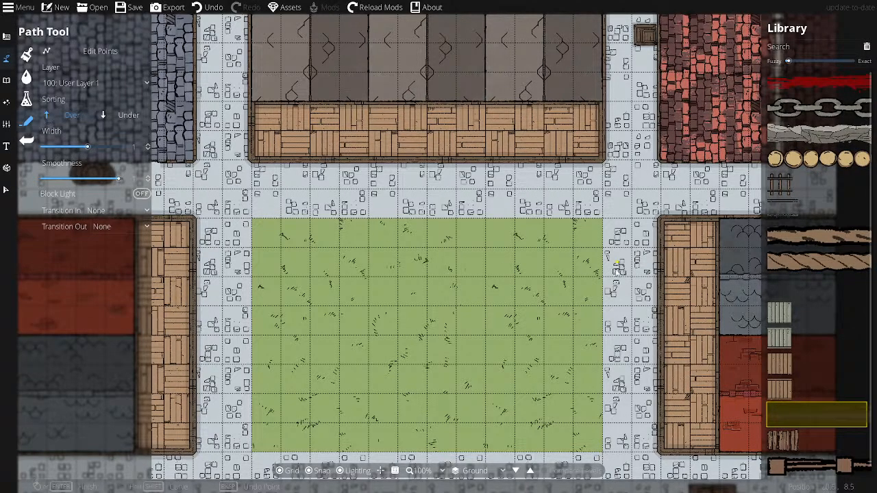
pyautogui.click(777, 472)
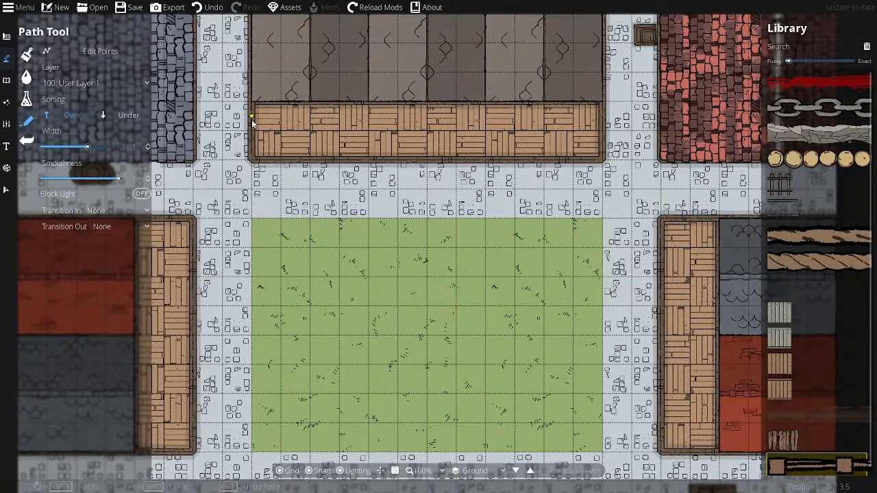
pyautogui.click(209, 7)
pyautogui.click(106, 82)
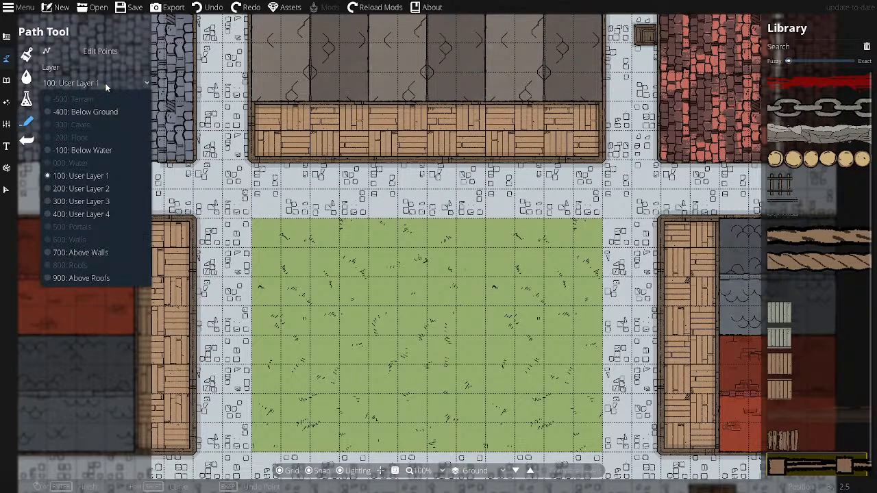
pyautogui.click(91, 252)
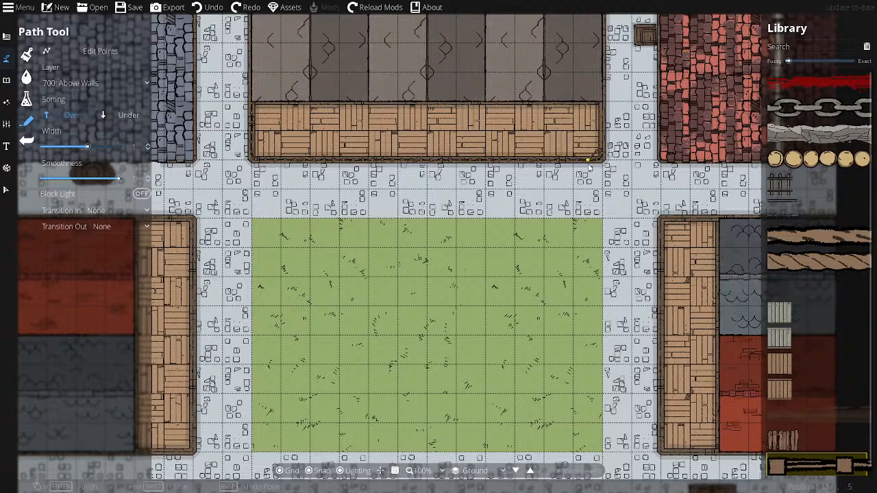
pyautogui.rightClick(603, 104)
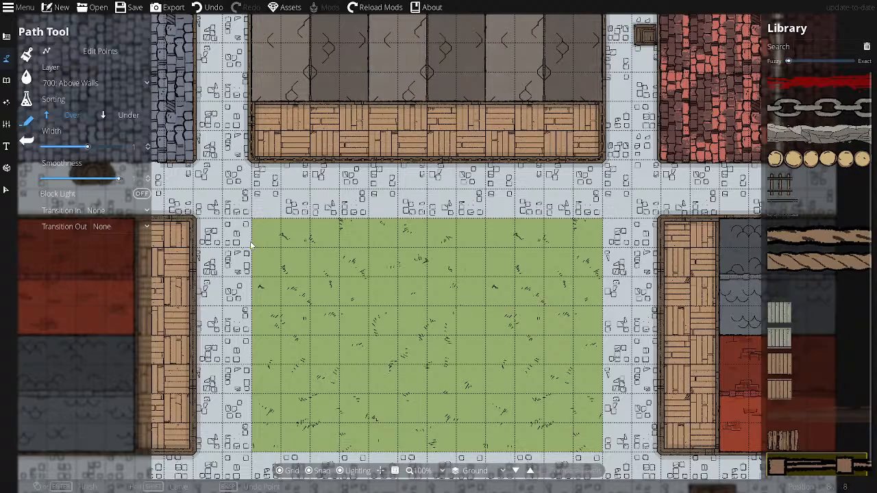
# - Draw the same wooden railing path along the outer edges of the west and east balconies
pyautogui.moveTo(250, 239); pyautogui.dragTo(277, 214)
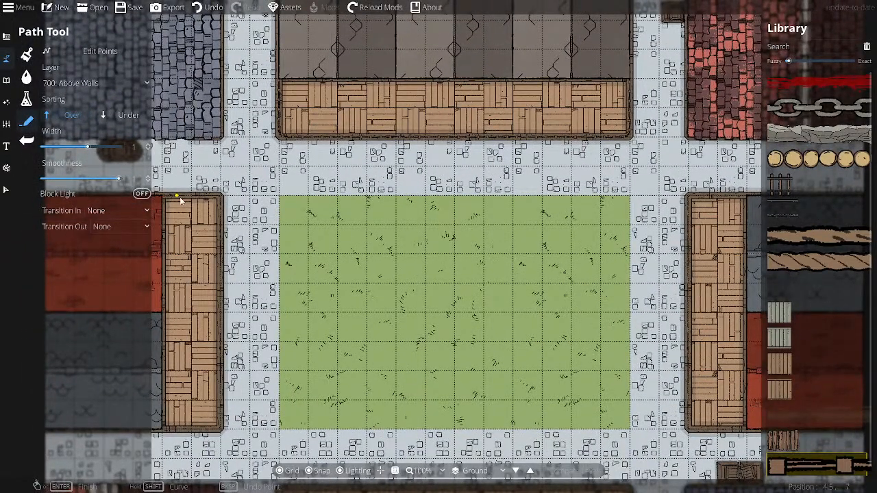
pyautogui.click(221, 211)
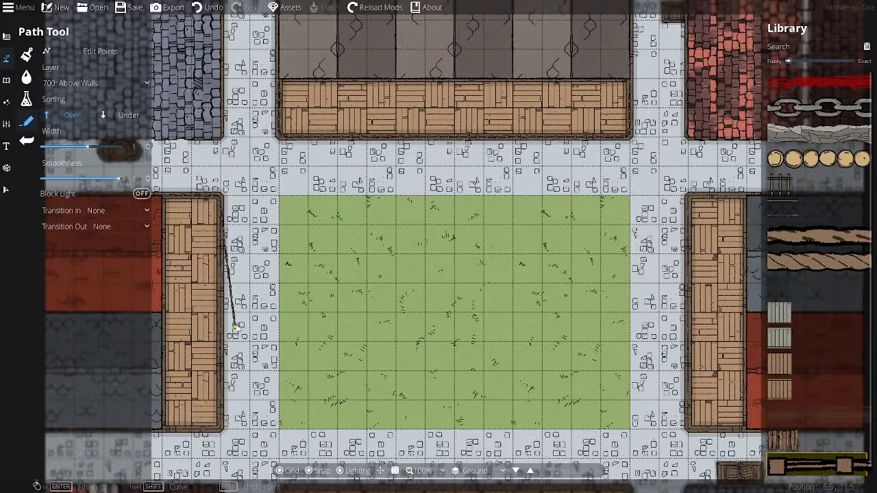
pyautogui.click(222, 431)
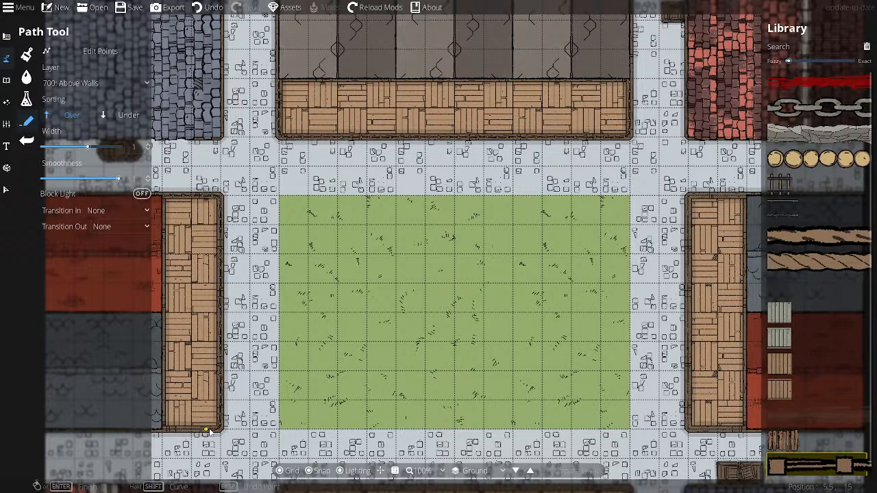
pyautogui.rightClick(165, 430)
pyautogui.click(703, 197)
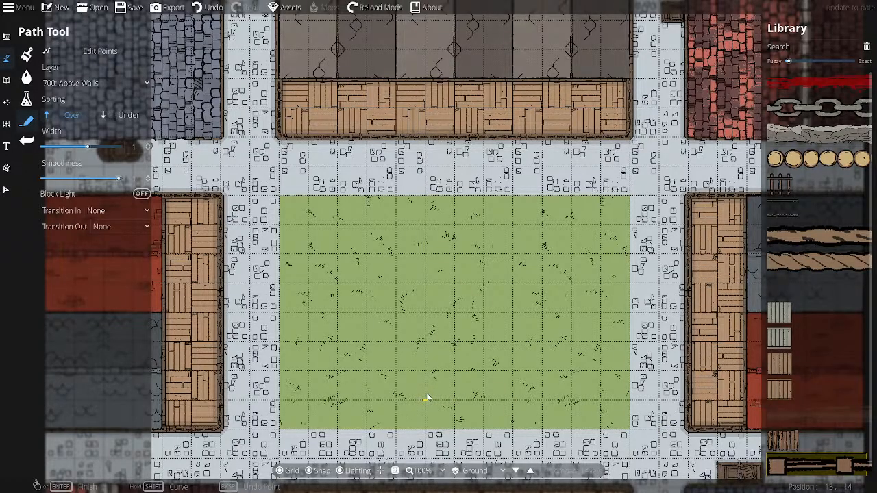
# - Draw the wooden railing path along the three outer edges of the south balcony
pyautogui.moveTo(428, 395); pyautogui.dragTo(435, 272)
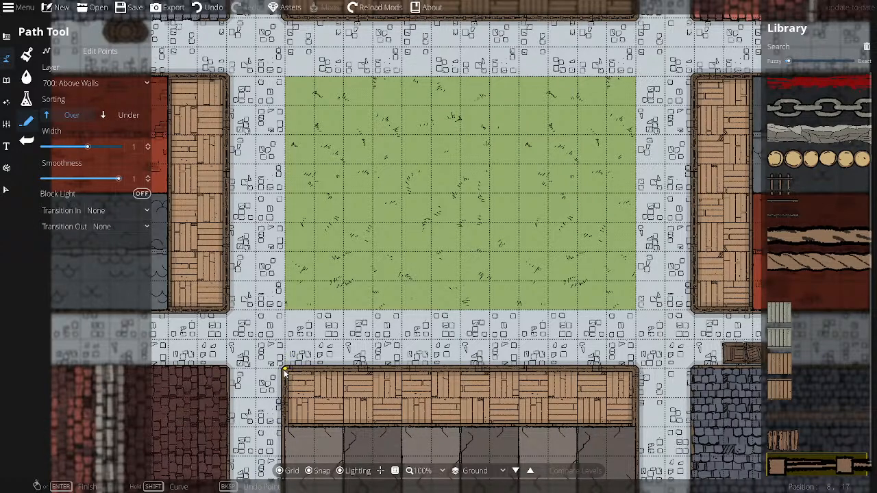
pyautogui.click(286, 367)
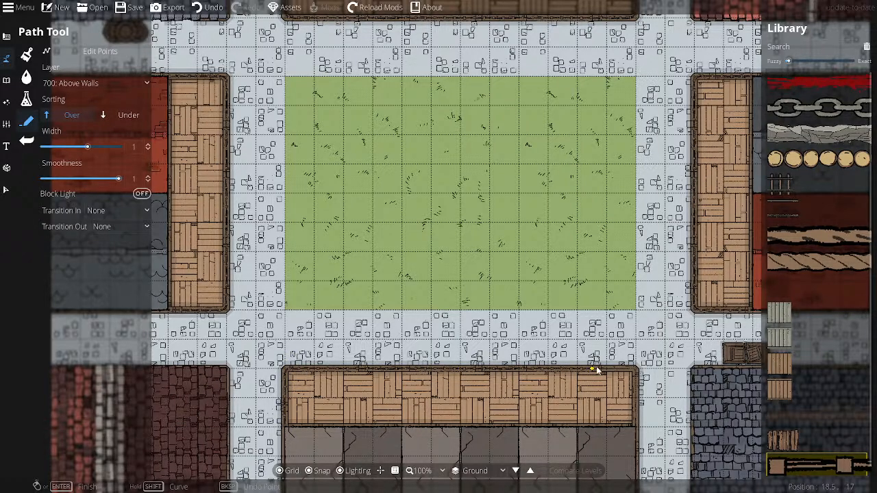
pyautogui.click(636, 369)
pyautogui.rightClick(635, 428)
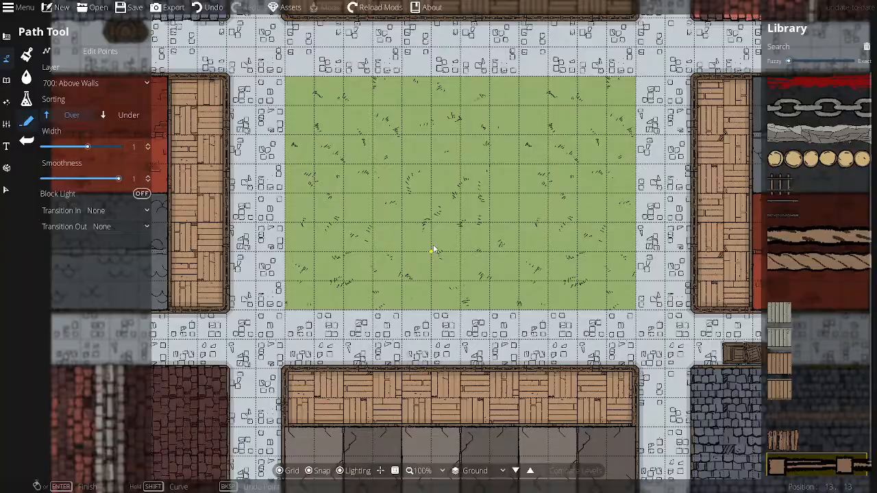
# - Examine the railings on all four balconies surrounding the green courtyard
pyautogui.moveTo(435, 249); pyautogui.dragTo(460, 287)
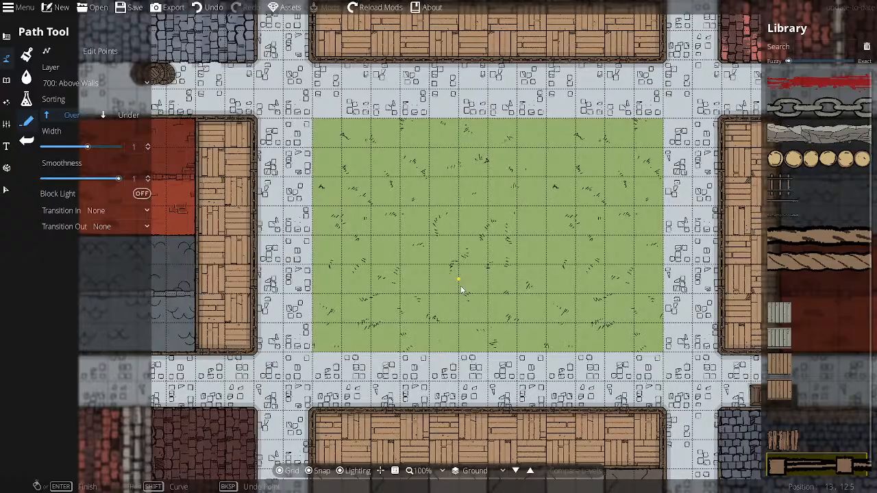
pyautogui.moveTo(461, 287); pyautogui.dragTo(440, 337)
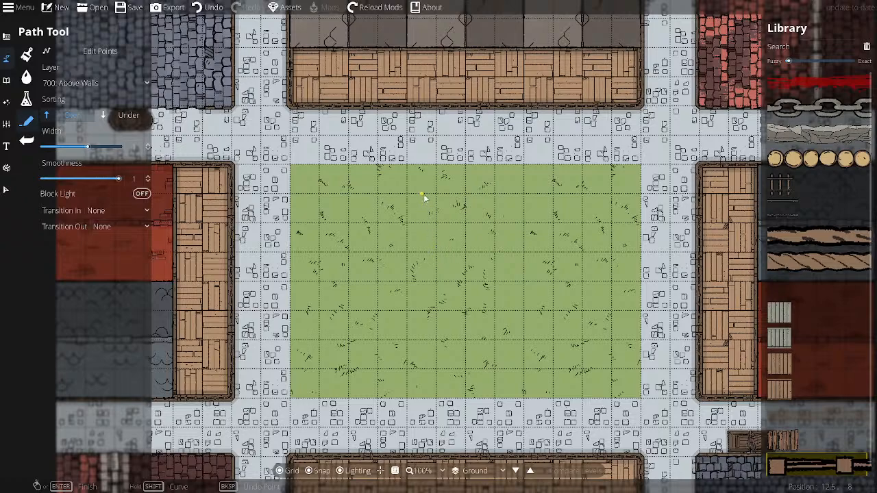
pyautogui.moveTo(423, 196); pyautogui.dragTo(418, 255)
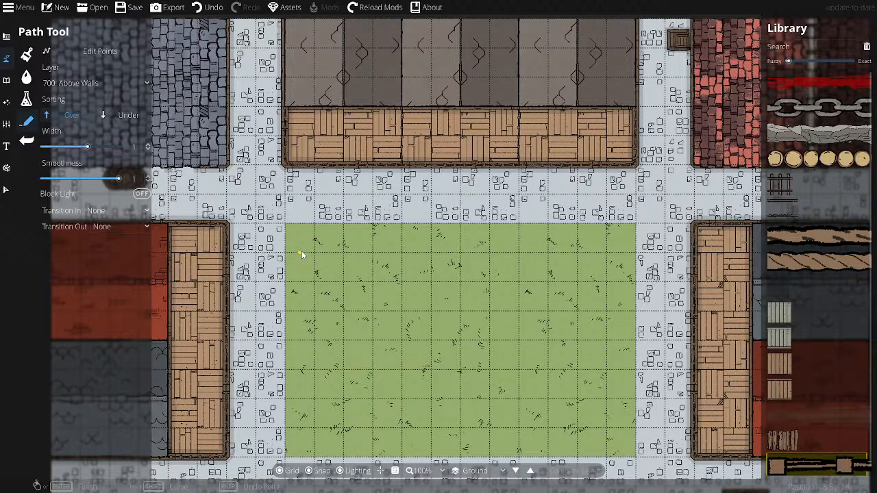
pyautogui.moveTo(302, 251); pyautogui.dragTo(370, 218)
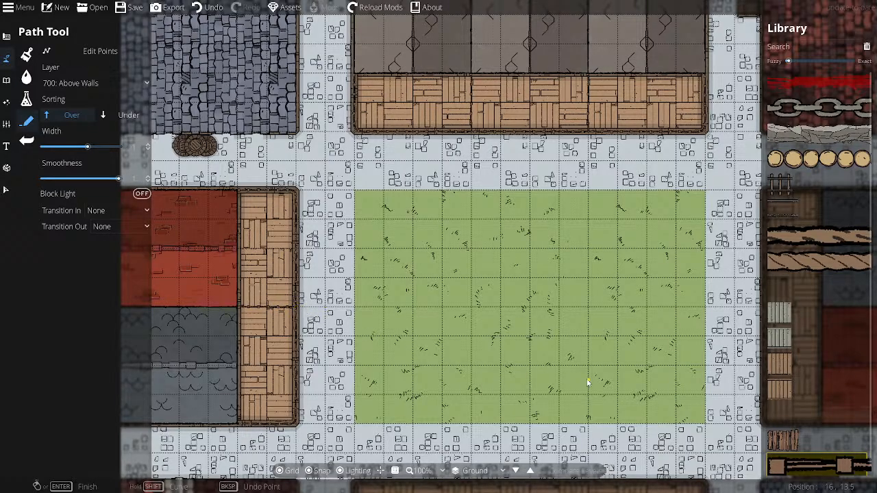
pyautogui.moveTo(588, 383); pyautogui.dragTo(452, 380)
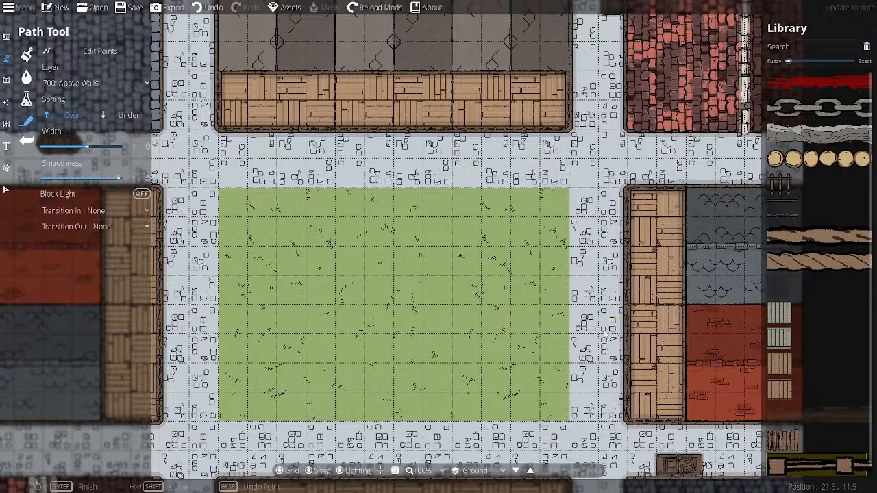
pyautogui.moveTo(470, 385); pyautogui.dragTo(477, 212)
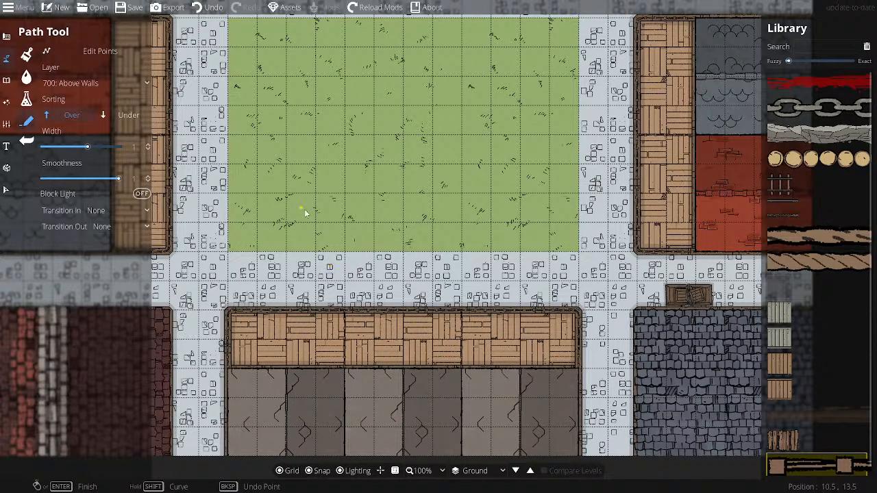
pyautogui.moveTo(307, 192); pyautogui.dragTo(334, 250)
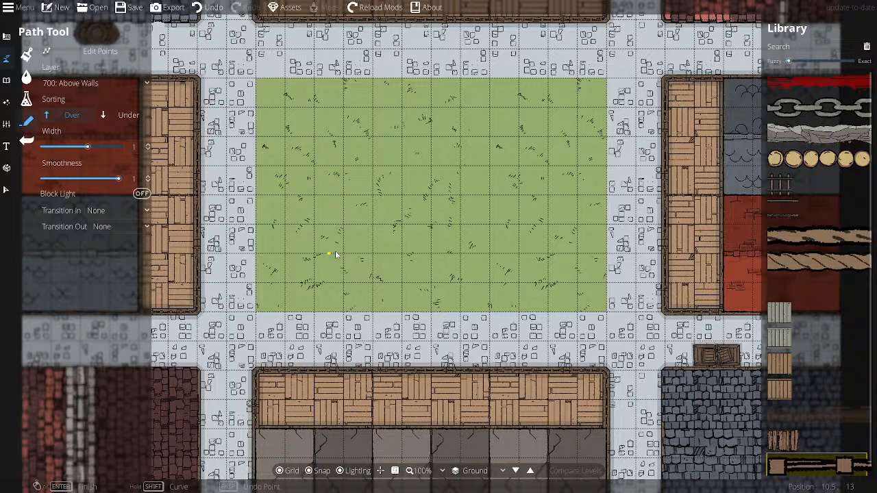
pyautogui.moveTo(335, 251); pyautogui.dragTo(335, 253)
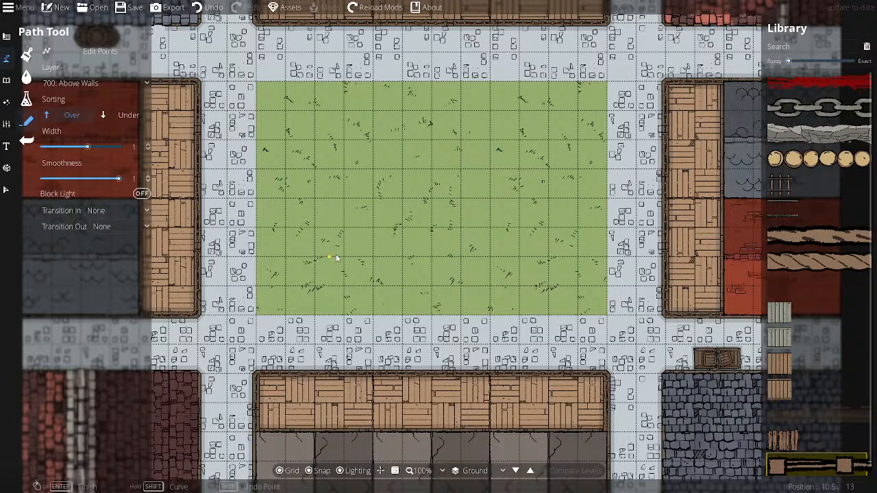
pyautogui.moveTo(336, 258); pyautogui.dragTo(352, 294)
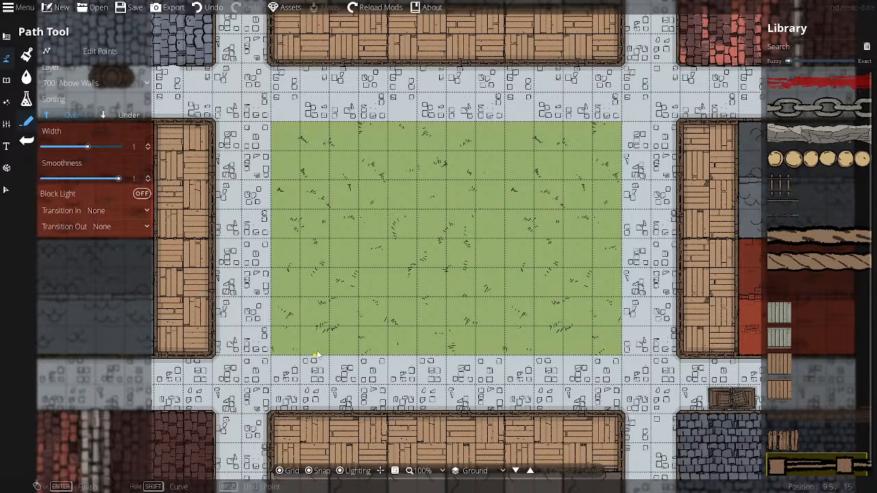
# - Ready the square wooden pillar from the full object library for placement on layer 700: Above Walls
pyautogui.click(7, 81)
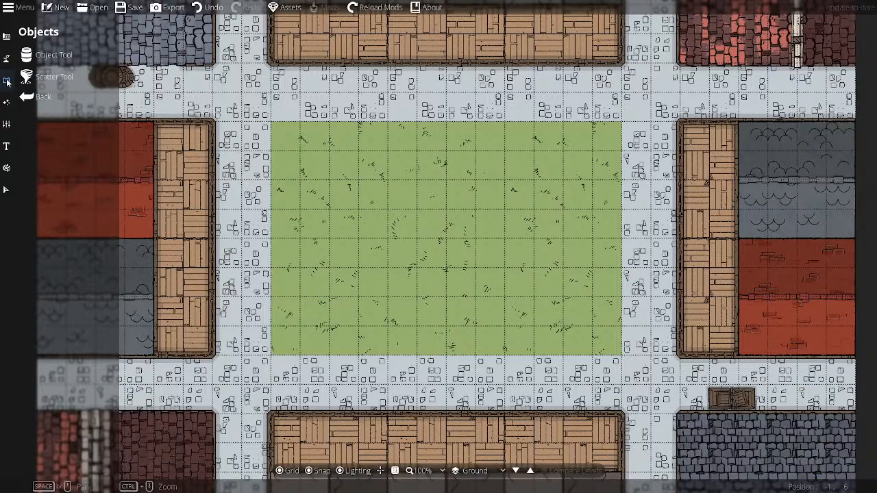
pyautogui.click(46, 56)
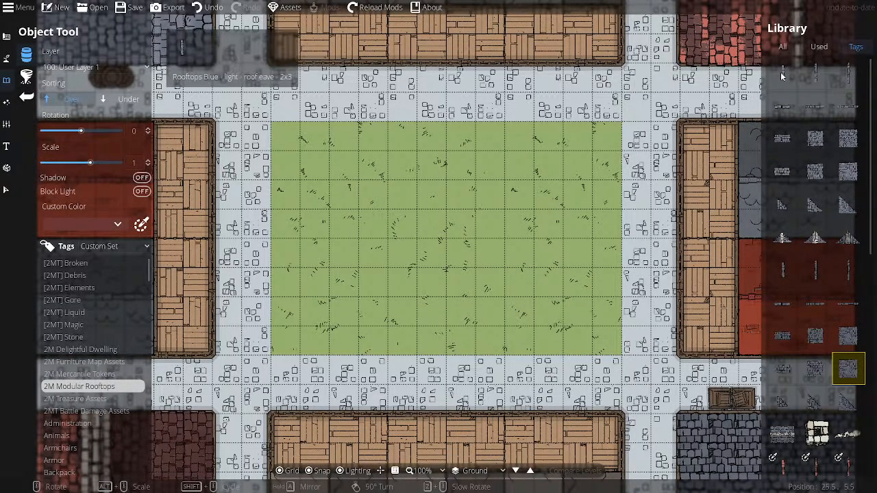
pyautogui.click(782, 47)
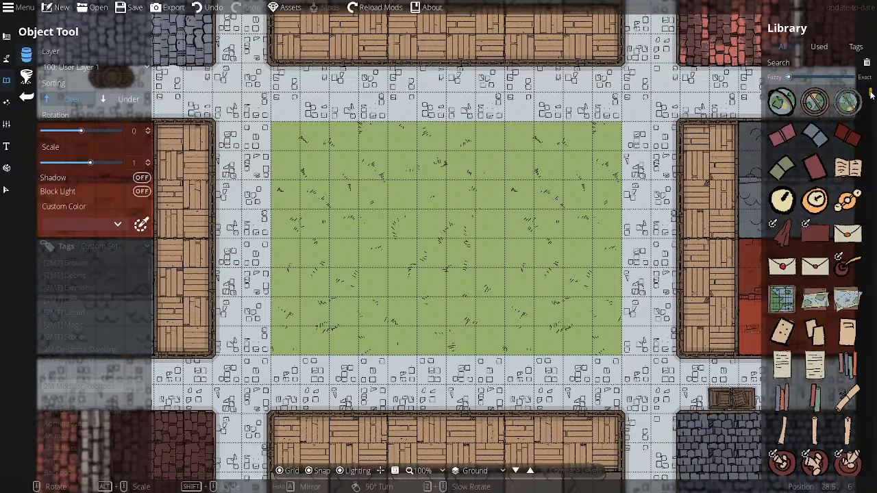
pyautogui.moveTo(870, 100); pyautogui.dragTo(869, 287)
pyautogui.scroll(1, 828, 286)
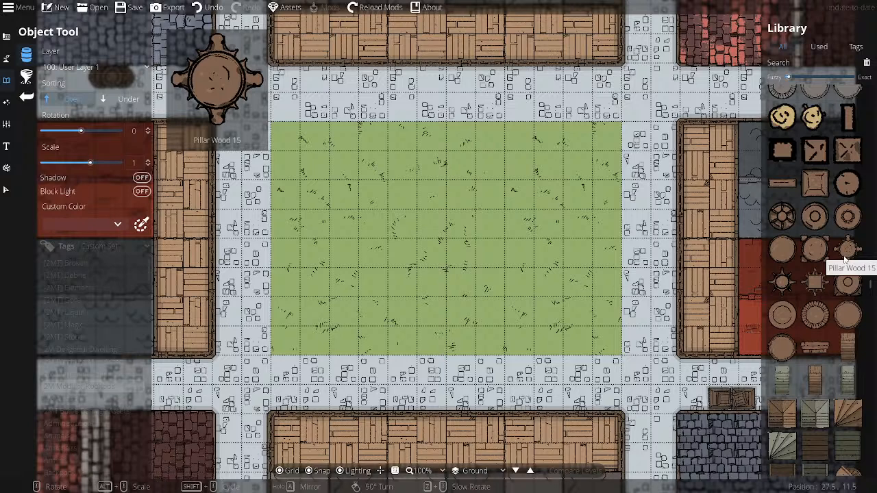
pyautogui.click(811, 187)
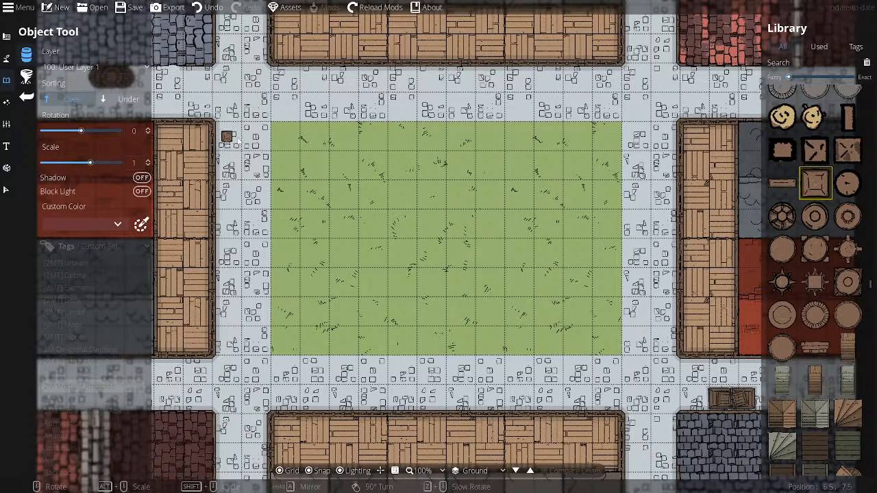
pyautogui.click(85, 69)
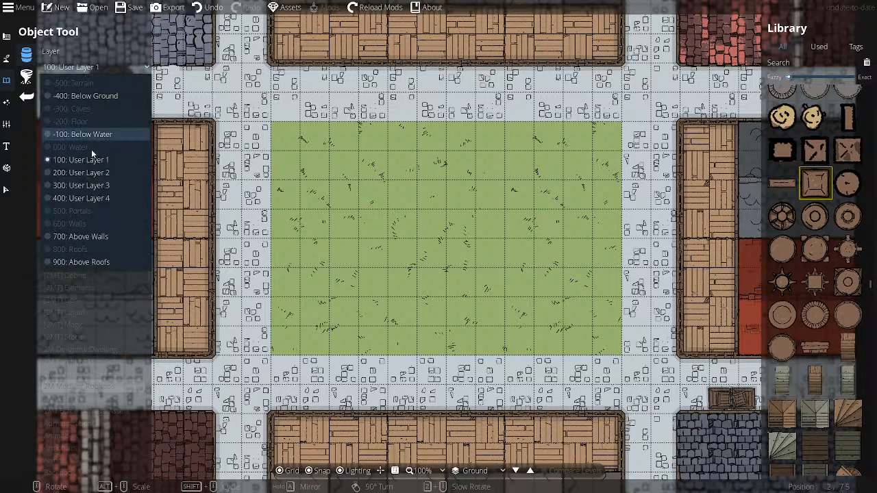
pyautogui.click(106, 236)
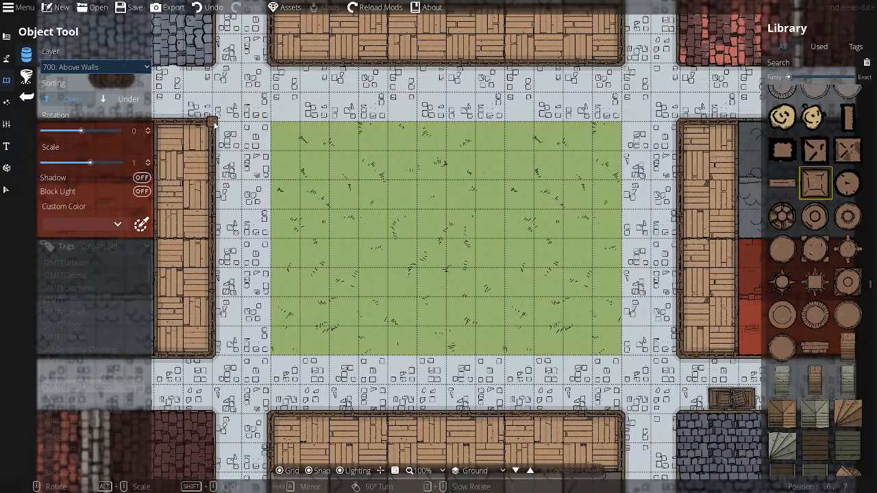
# - Undo the pillars tried at the west balcony's two outer corners and turn on the object shadow
pyautogui.moveTo(214, 123); pyautogui.dragTo(212, 356)
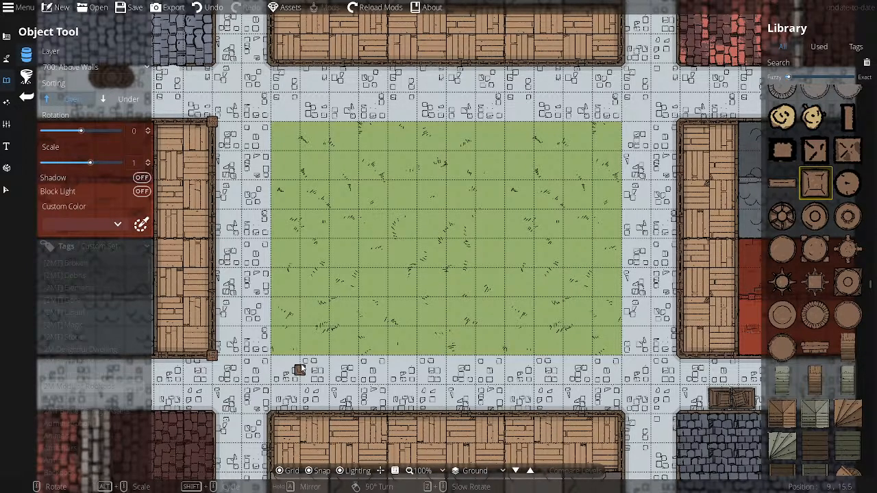
pyautogui.click(206, 7)
pyautogui.click(141, 178)
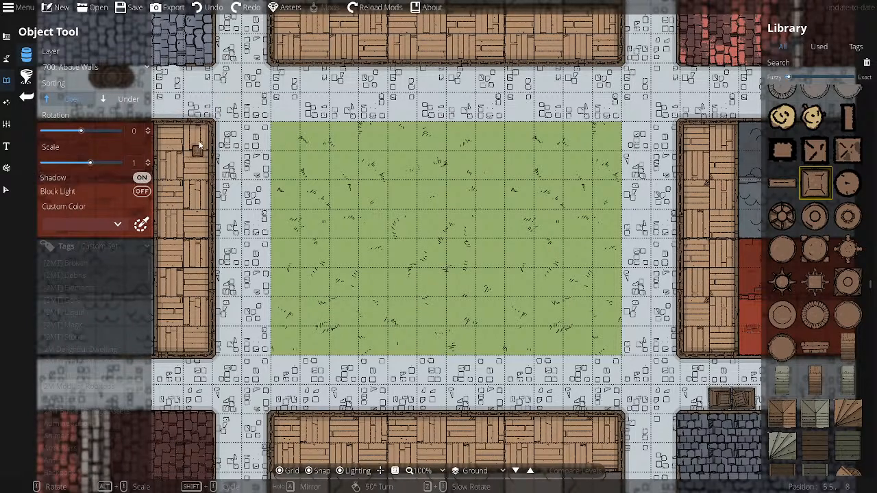
# - Place square wooden pillars on the two courtyard-facing railing corners of each of the west, east, north and south balconies
pyautogui.click(211, 121)
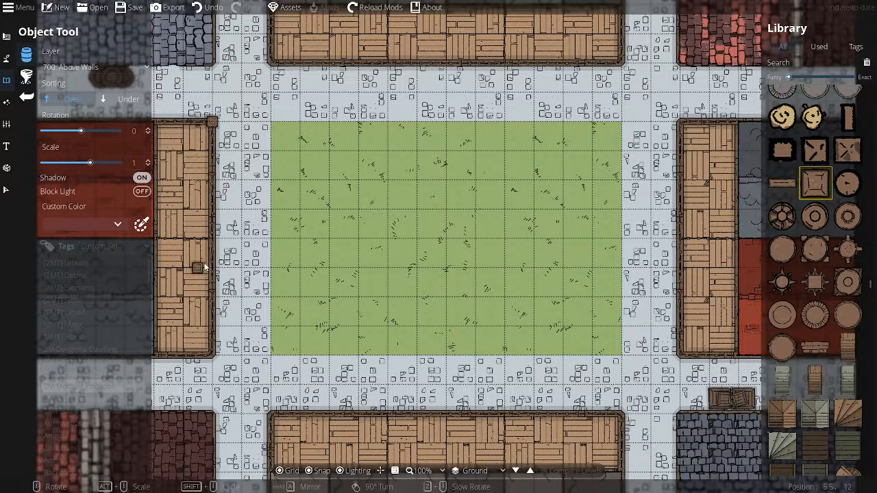
pyautogui.click(211, 356)
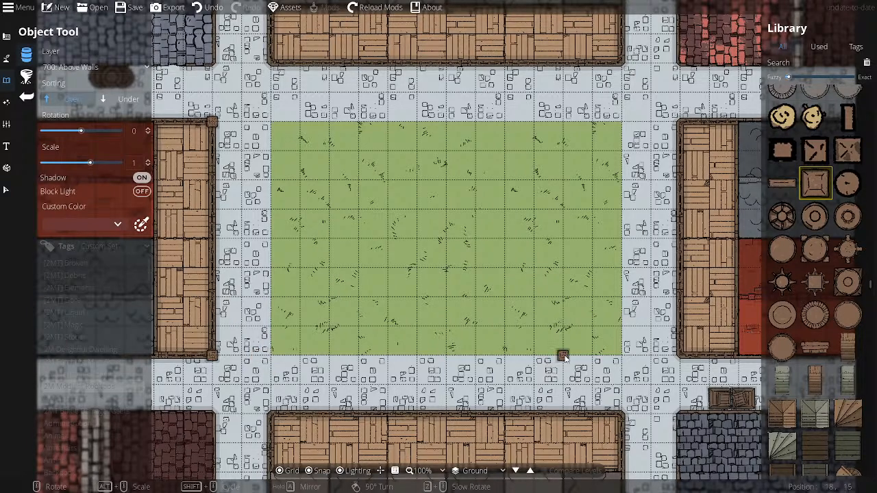
pyautogui.click(684, 363)
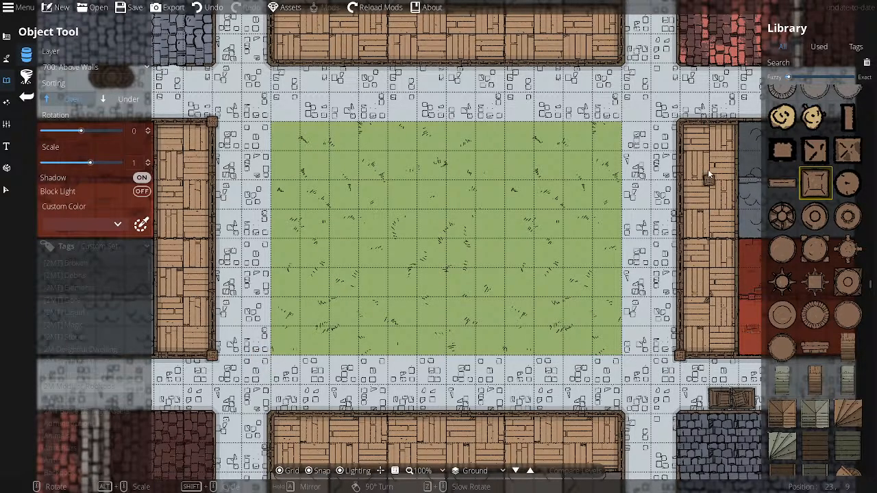
pyautogui.click(680, 124)
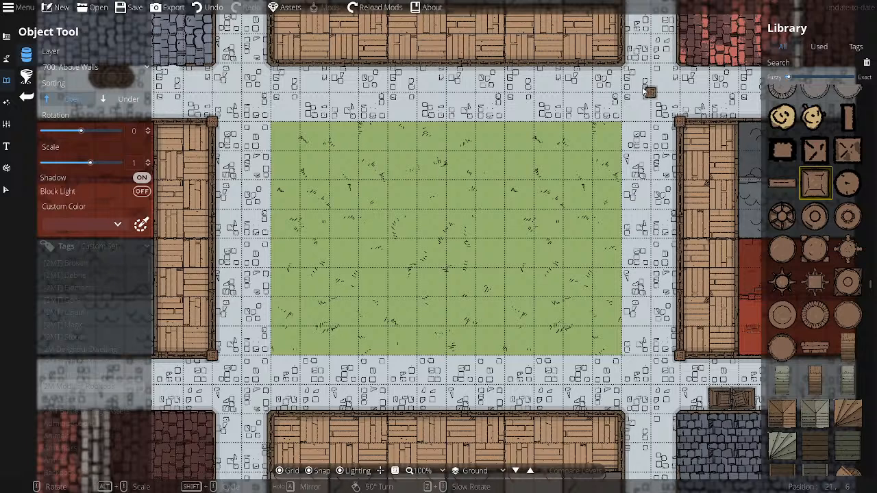
pyautogui.click(621, 64)
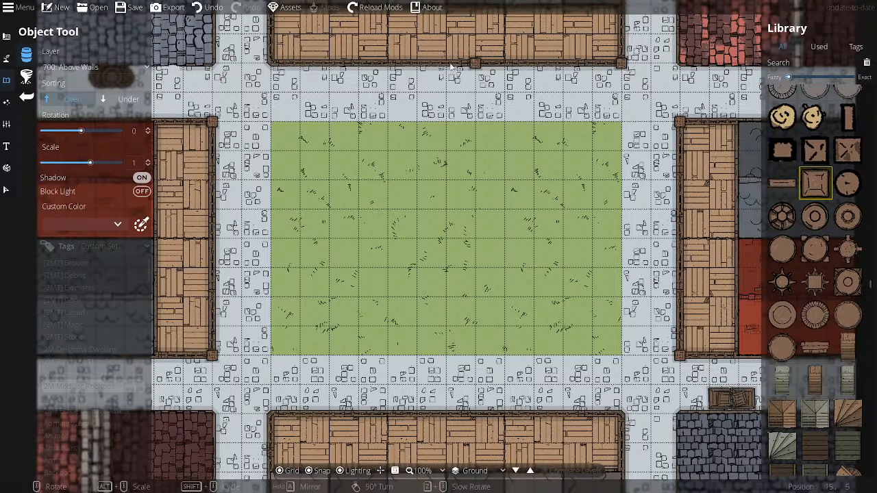
pyautogui.click(272, 63)
pyautogui.click(270, 416)
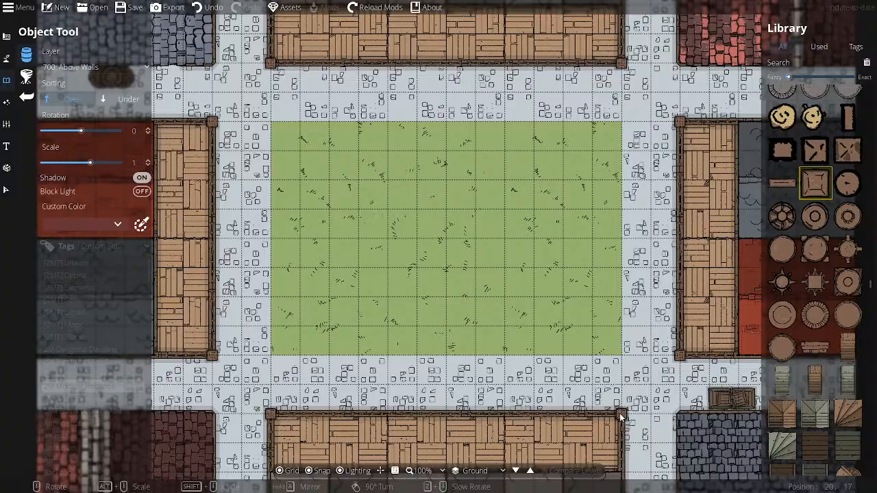
pyautogui.click(621, 416)
pyautogui.moveTo(403, 210); pyautogui.dragTo(421, 279)
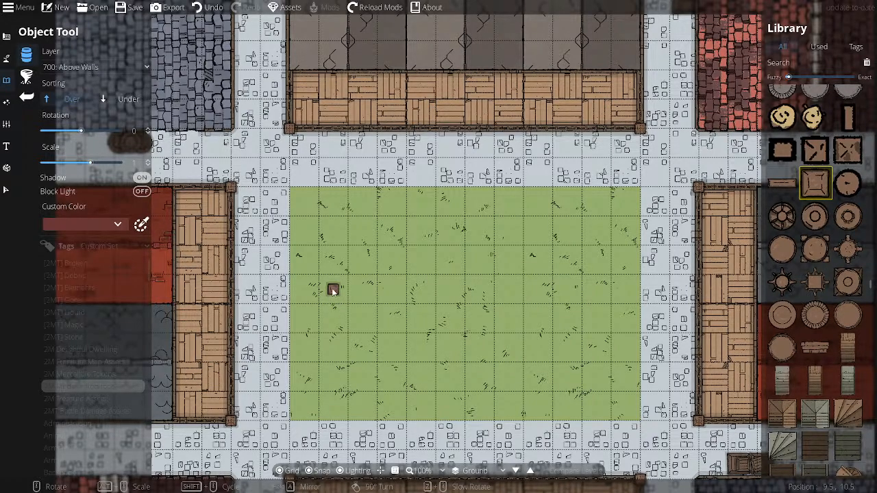
pyautogui.moveTo(333, 288); pyautogui.dragTo(312, 256)
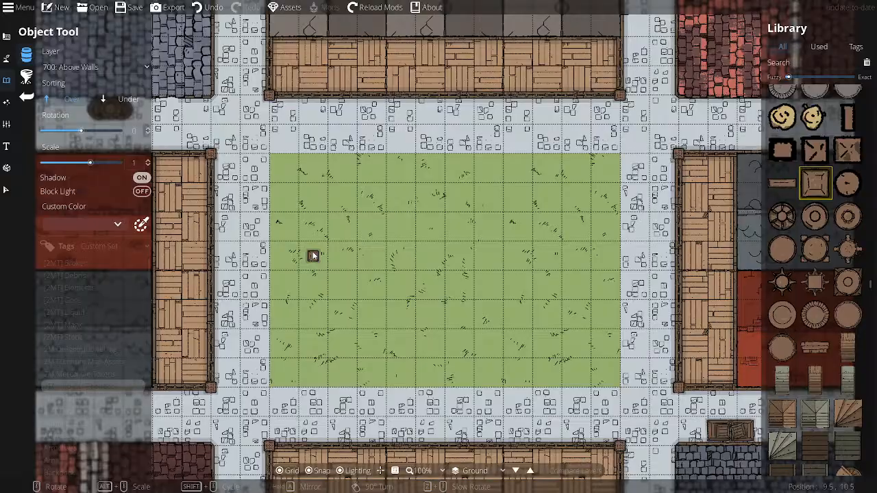
pyautogui.moveTo(313, 255); pyautogui.dragTo(310, 226)
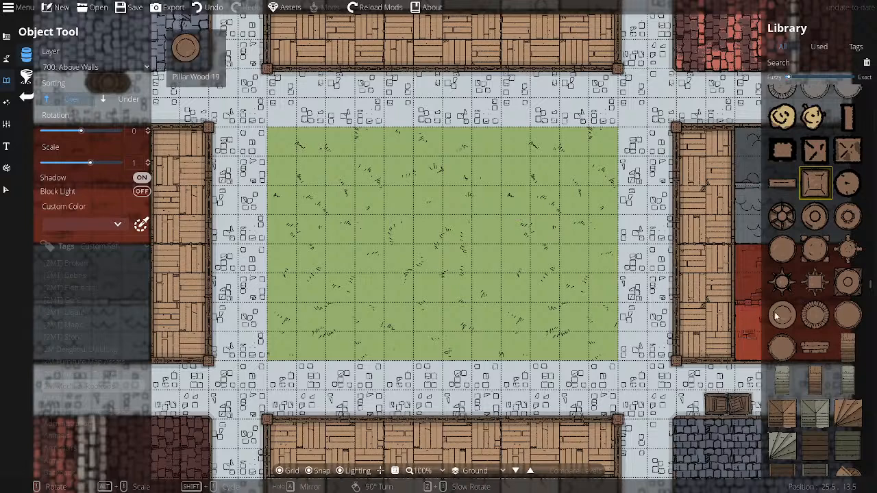
# - Pick the round stone pillar with four pointed projections from the object library and place it on all four corners of the grass
pyautogui.scroll(-5, 779, 314)
pyautogui.scroll(-10, 780, 317)
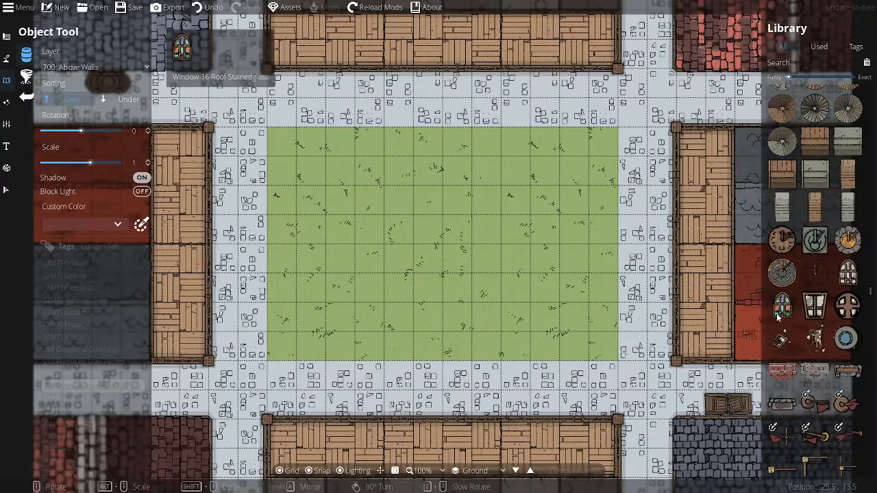
pyautogui.scroll(3, 785, 322)
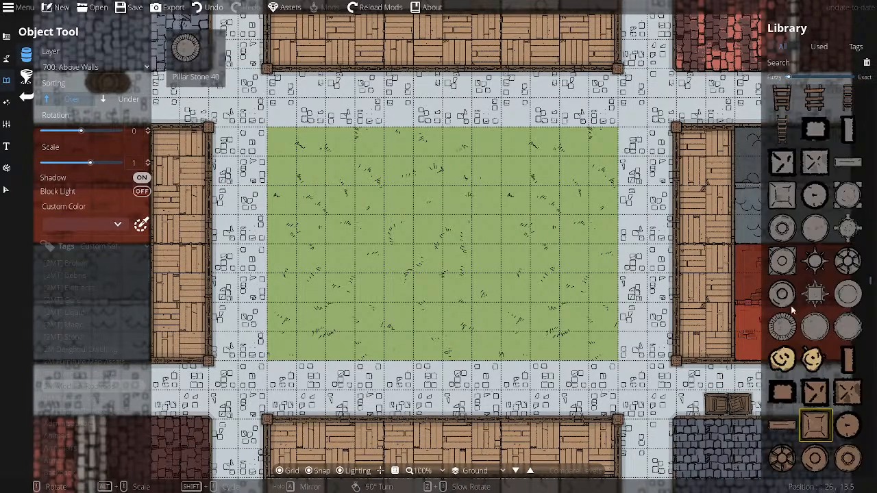
pyautogui.click(849, 196)
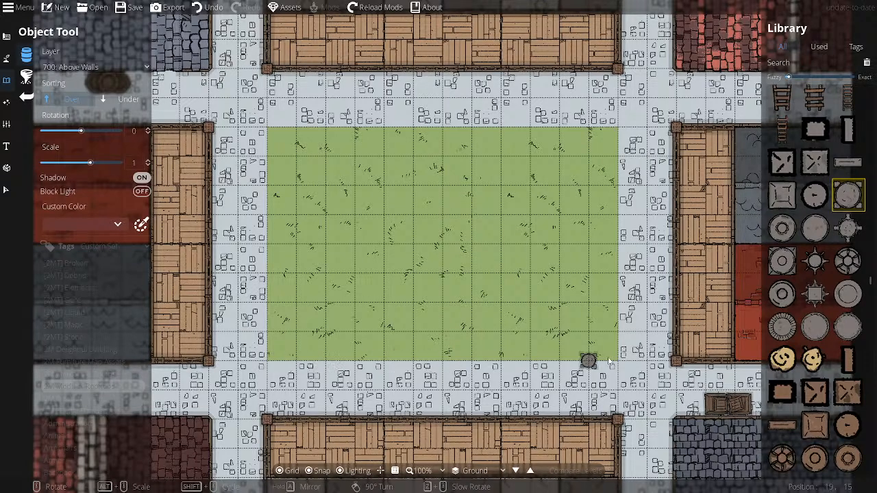
pyautogui.click(849, 229)
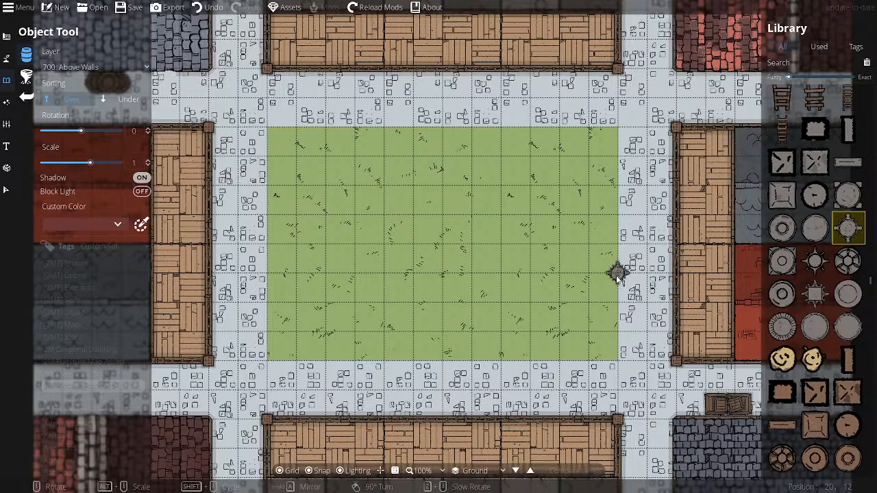
pyautogui.click(267, 361)
pyautogui.click(268, 126)
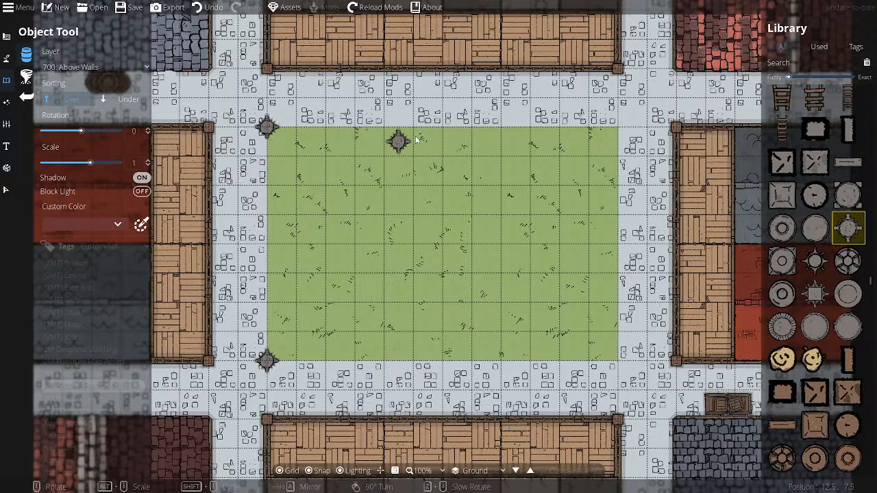
pyautogui.click(618, 129)
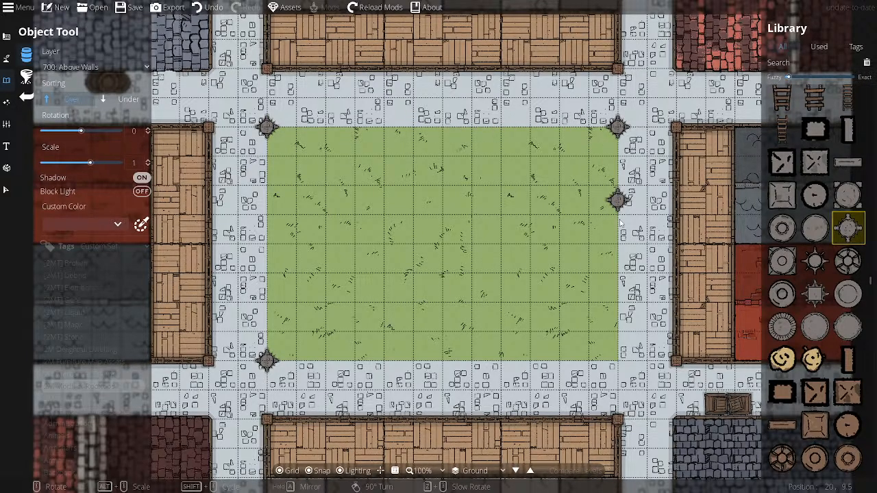
pyautogui.click(617, 362)
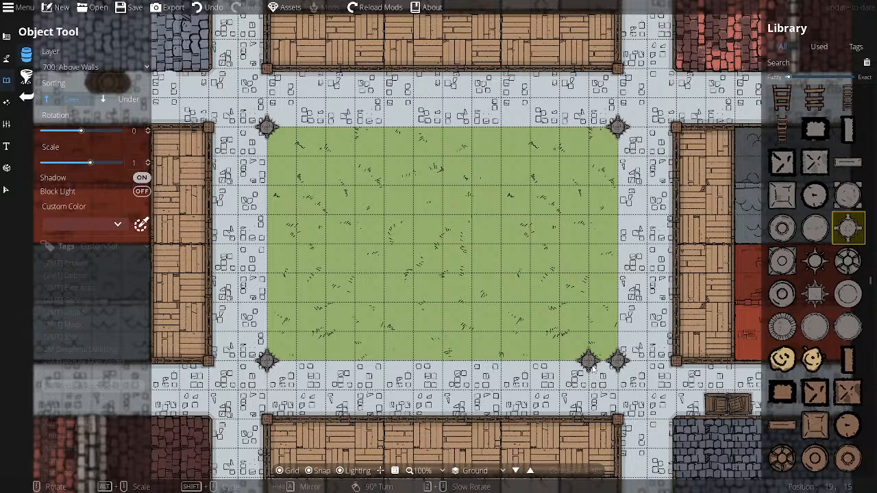
pyautogui.scroll(1, 588, 362)
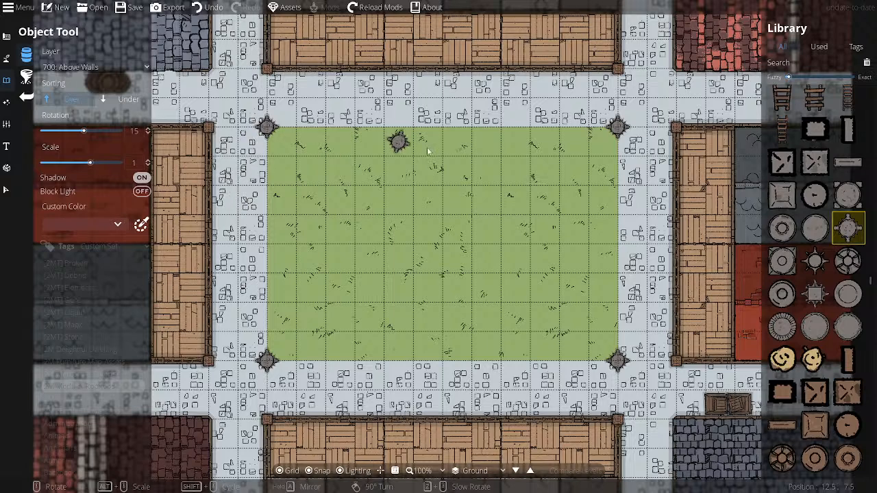
pyautogui.scroll(-2, 630, 165)
pyautogui.scroll(1, 603, 170)
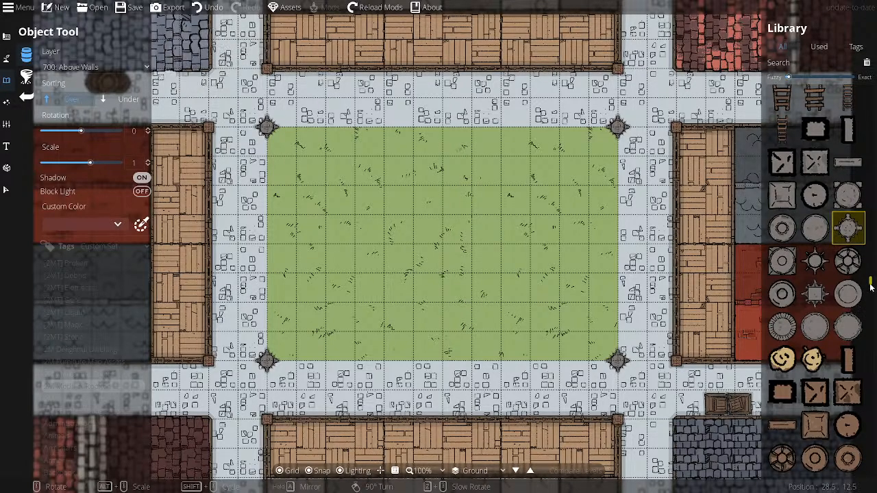
# - With snapping off, place Fire 01 on the grass's northwest stone pillar and a different fire object on the northeast one
pyautogui.moveTo(869, 282); pyautogui.dragTo(871, 199)
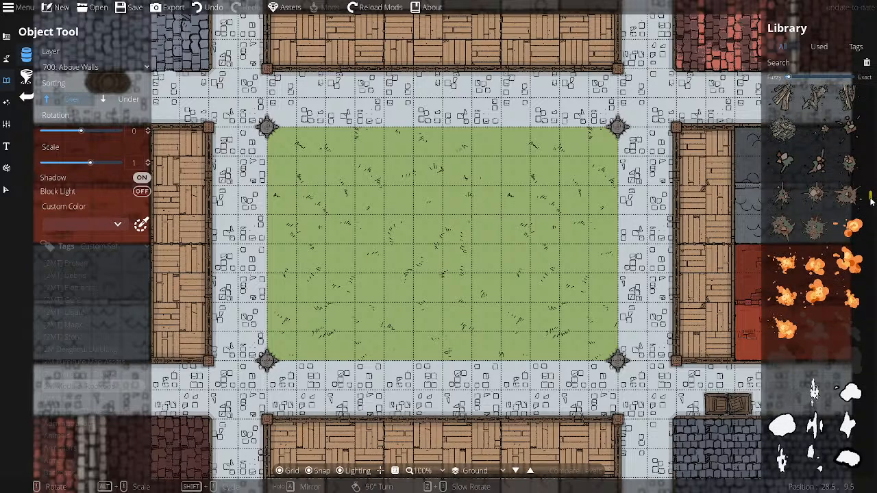
pyautogui.moveTo(855, 226)
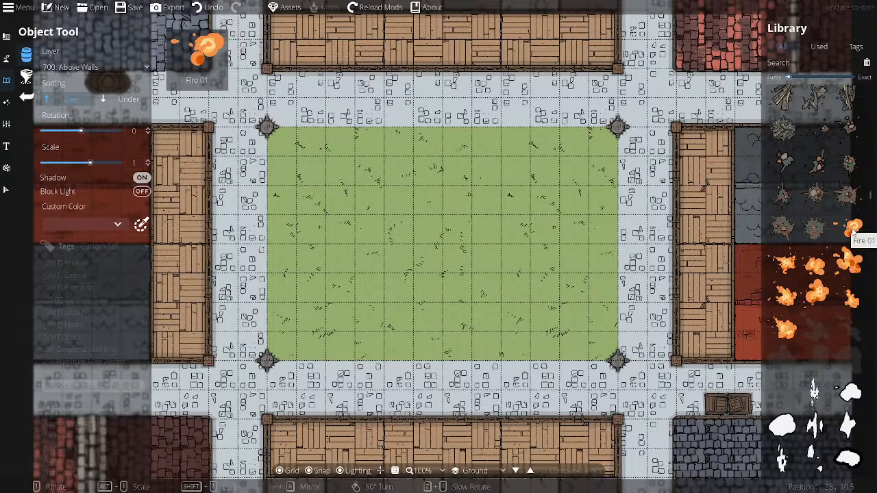
pyautogui.click(853, 229)
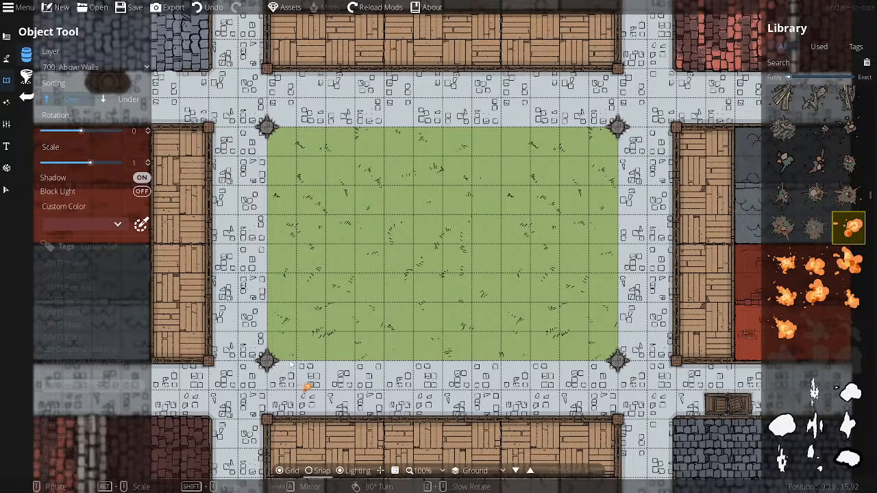
pyautogui.click(267, 127)
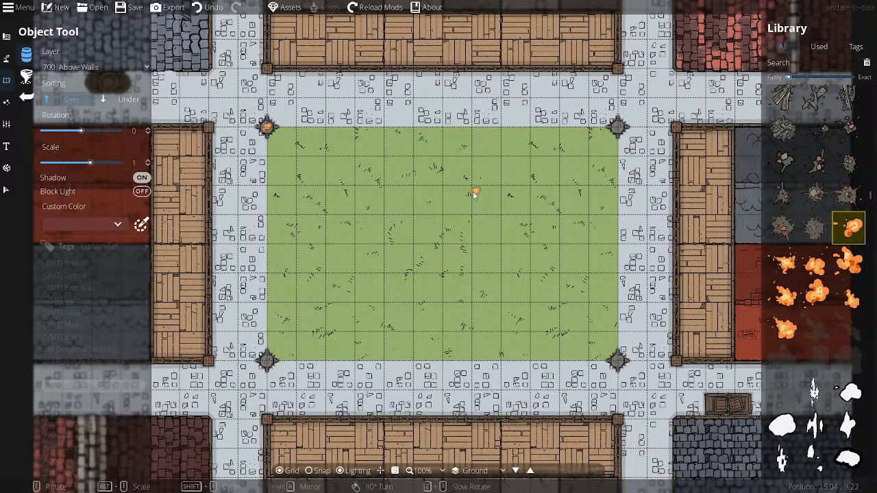
pyautogui.click(815, 262)
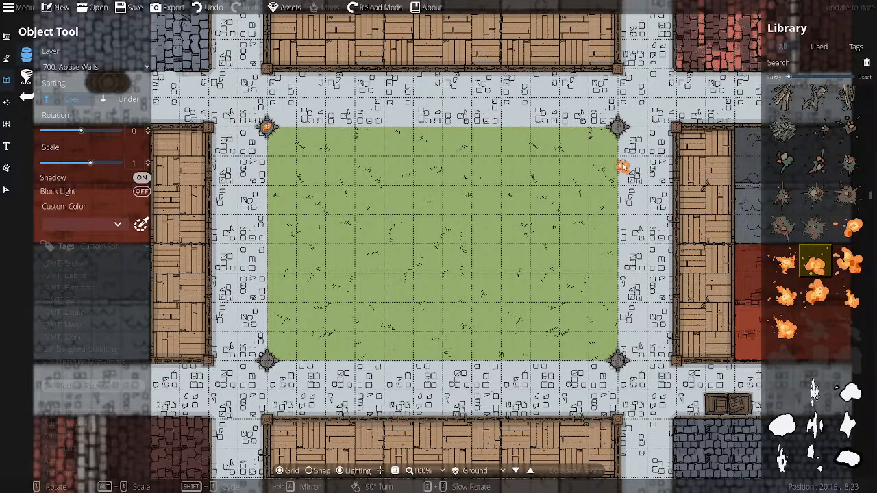
pyautogui.click(617, 126)
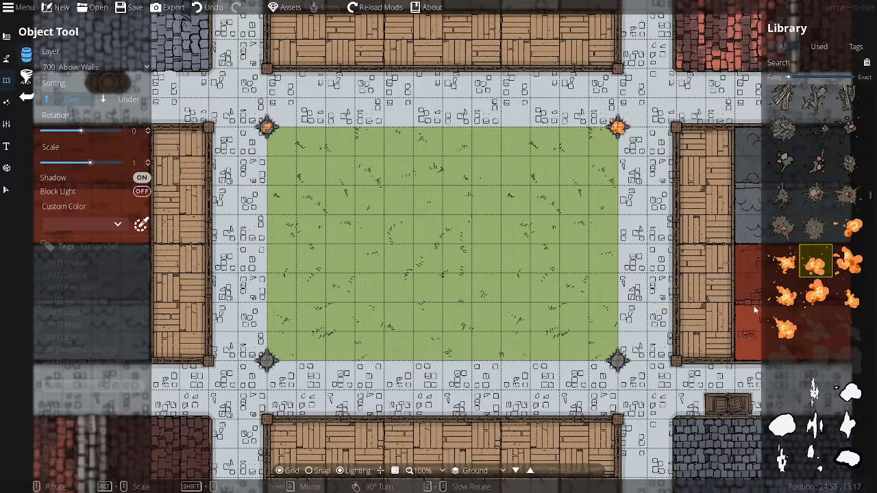
# - Place two further fire variants on the stone pillars at the southeast and southwest corners of the grass
pyautogui.moveTo(788, 268)
pyautogui.click(848, 260)
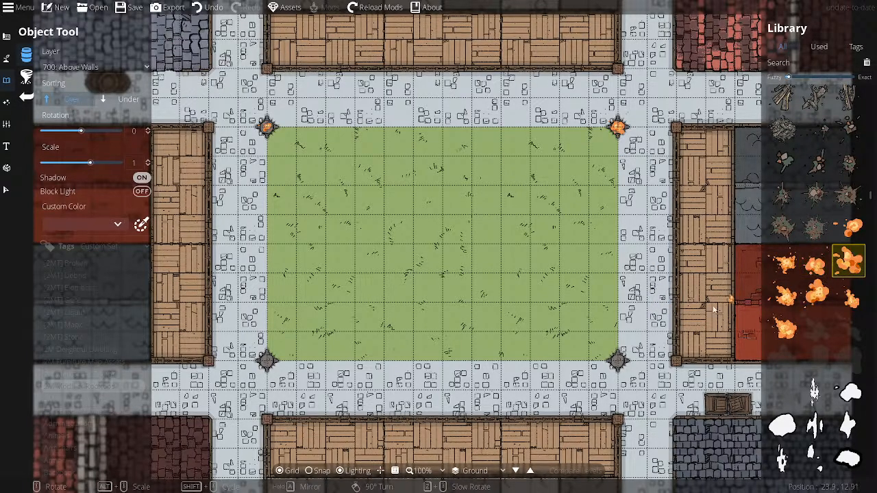
pyautogui.click(617, 361)
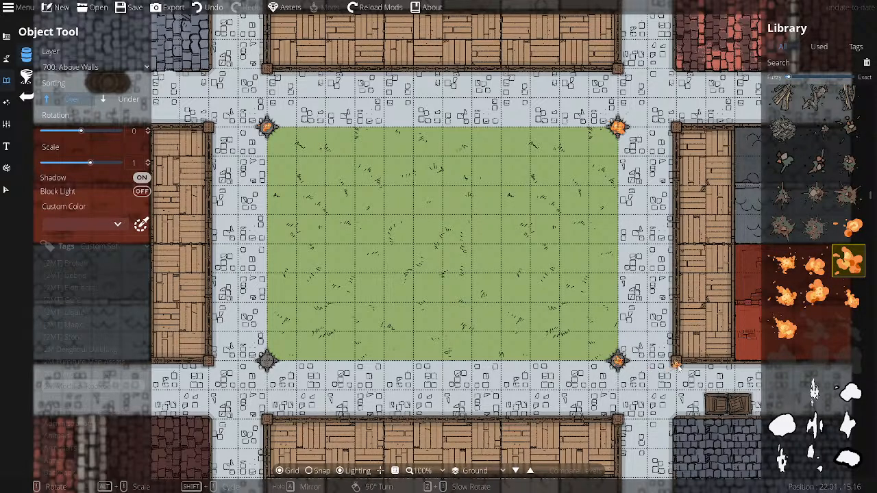
pyautogui.click(851, 302)
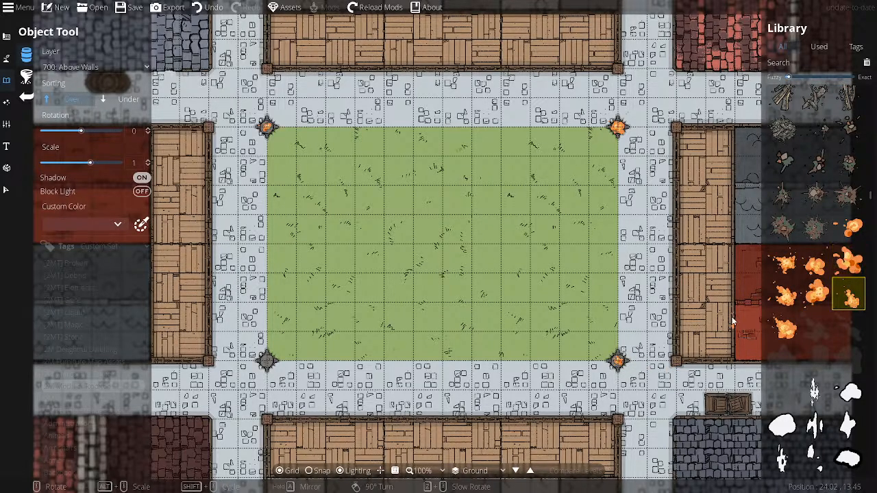
pyautogui.click(778, 329)
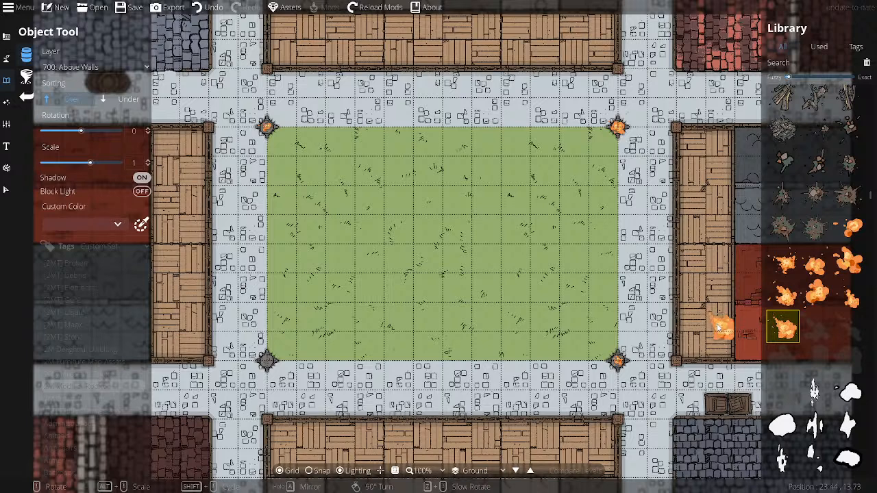
pyautogui.click(817, 283)
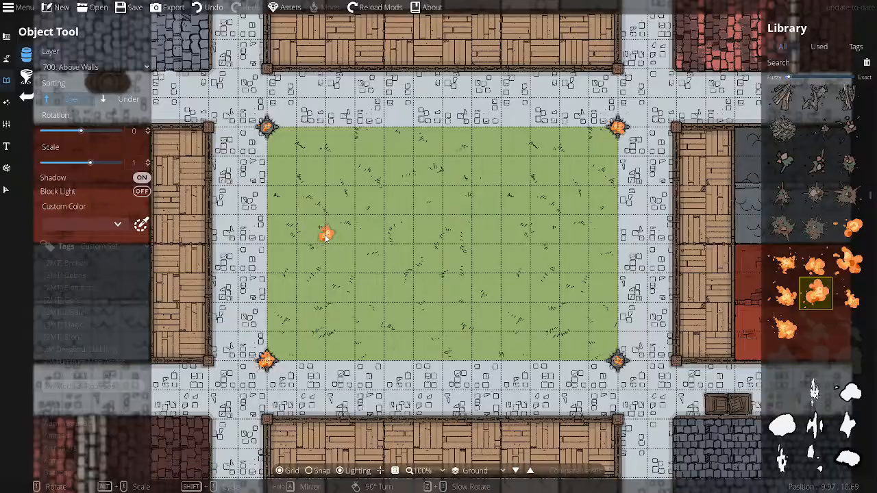
# - Leave the Object Tool, look over the map from its north to its south edge, and save it
pyautogui.moveTo(325, 234); pyautogui.dragTo(424, 267)
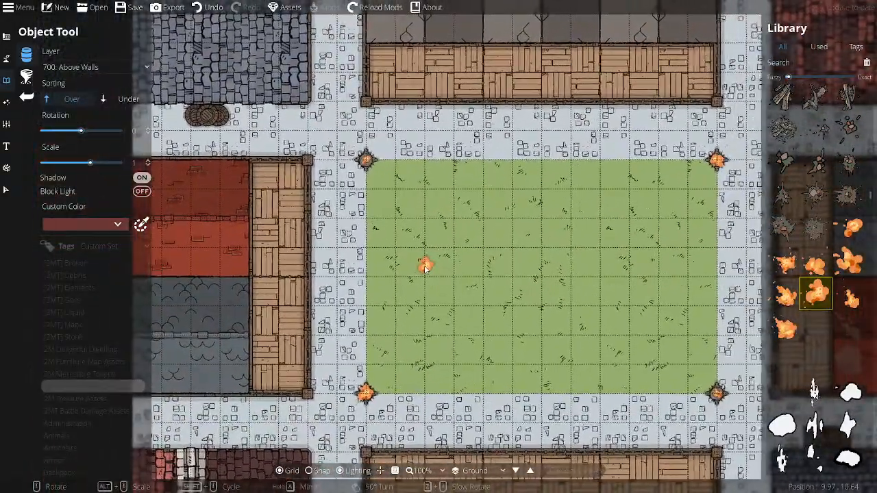
pyautogui.click(26, 98)
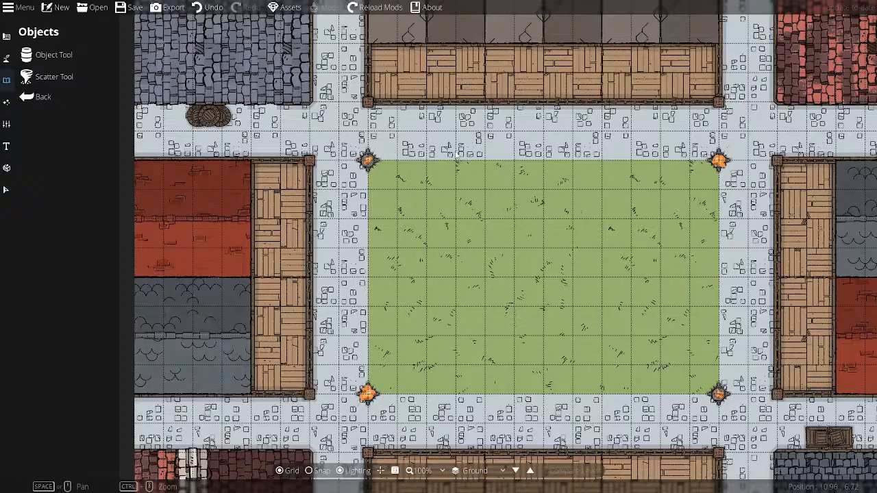
pyautogui.moveTo(455, 144); pyautogui.dragTo(391, 268)
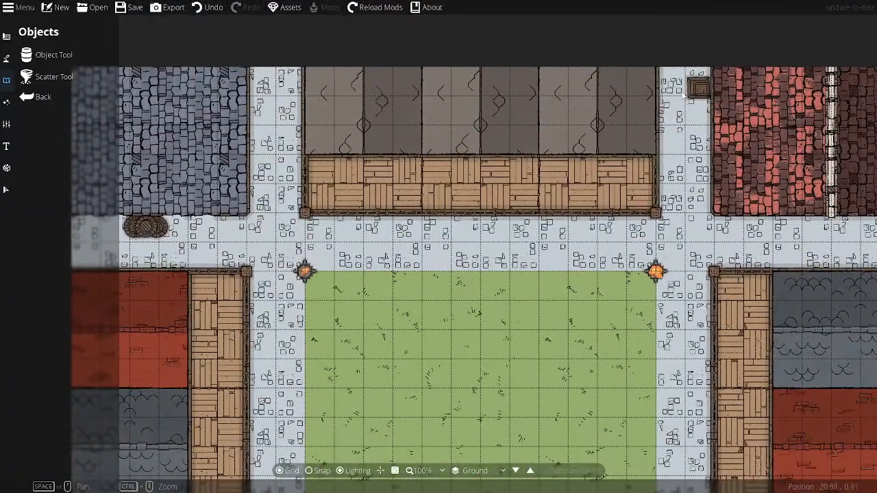
pyautogui.moveTo(678, 346); pyautogui.dragTo(683, 69)
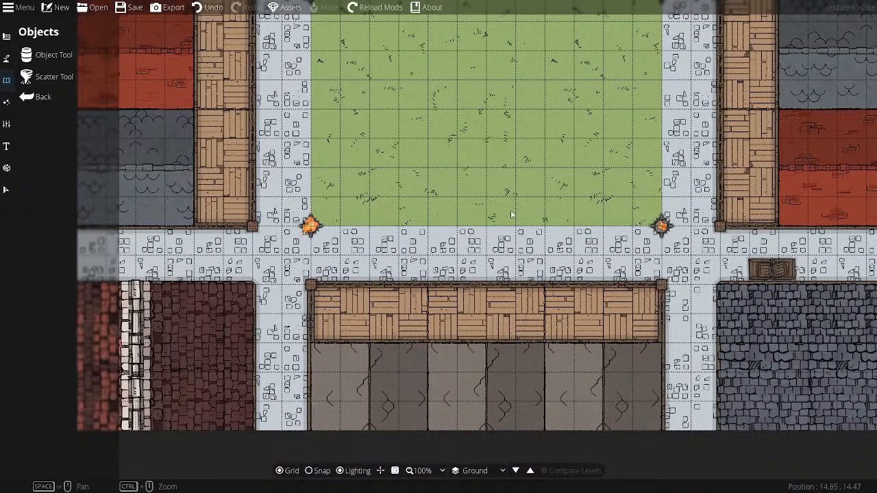
pyautogui.moveTo(427, 197); pyautogui.dragTo(421, 304)
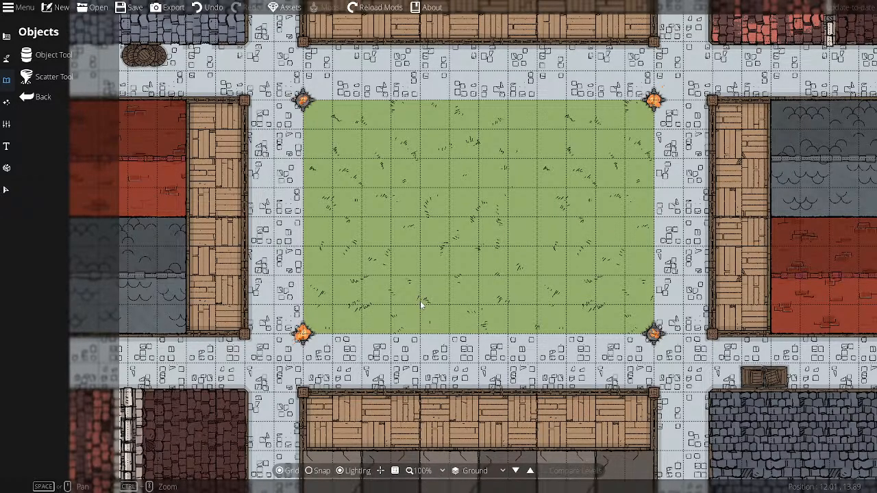
pyautogui.hotkey('ctrl', 's')
pyautogui.moveTo(438, 288); pyautogui.dragTo(383, 333)
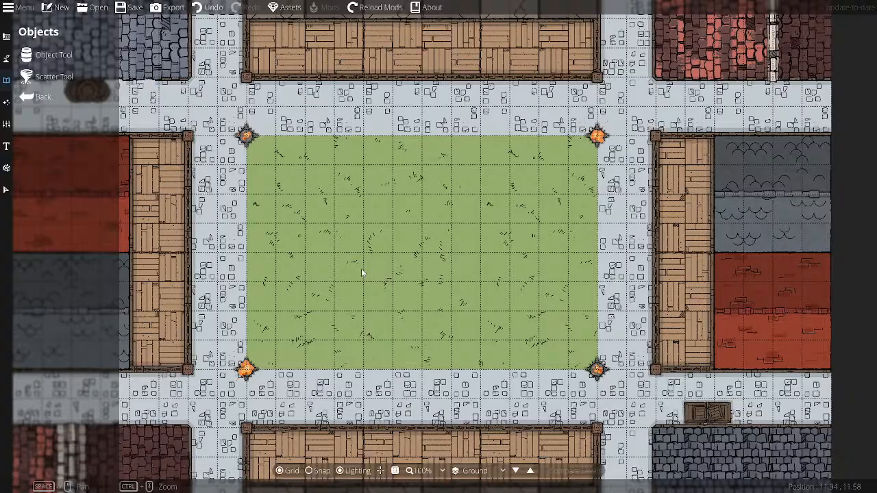
pyautogui.moveTo(359, 255); pyautogui.dragTo(422, 353)
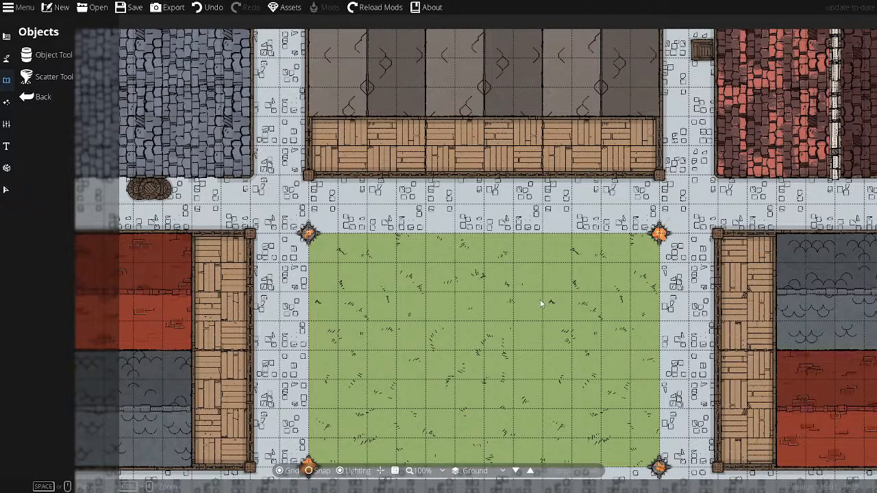
pyautogui.moveTo(540, 317); pyautogui.dragTo(469, 209)
pyautogui.moveTo(473, 209); pyautogui.dragTo(515, 212)
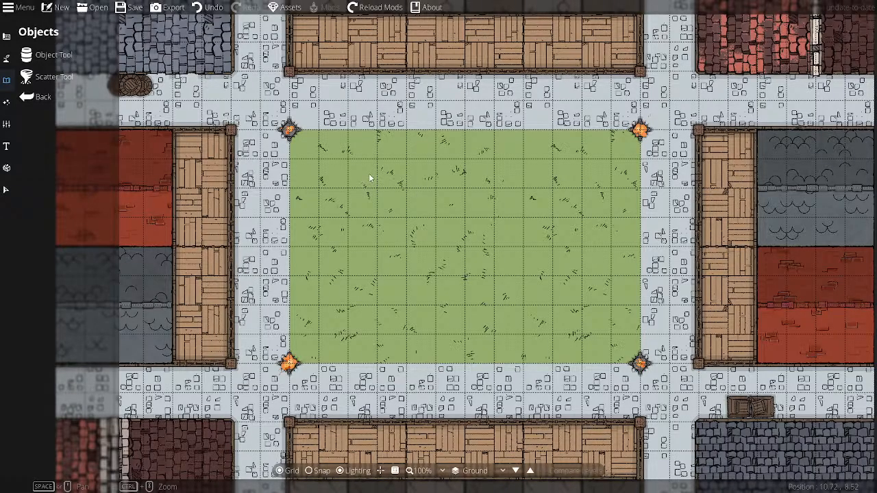
pyautogui.scroll(3, 409, 180)
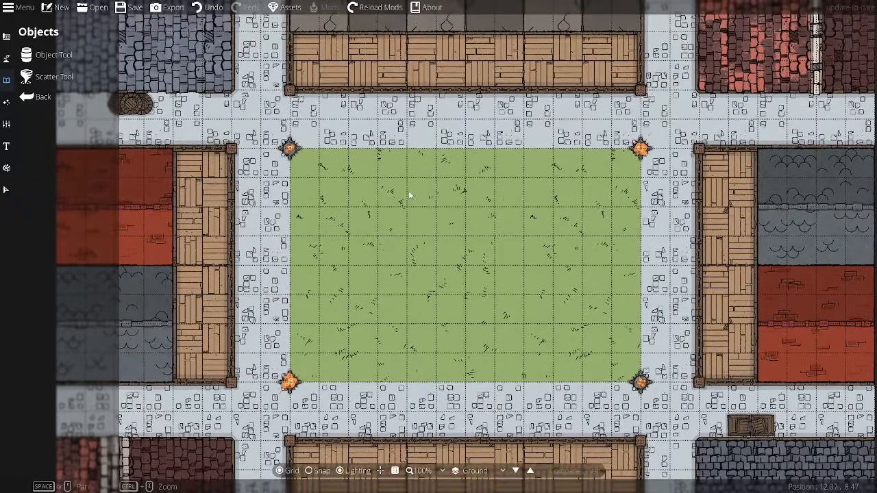
pyautogui.scroll(-3, 409, 201)
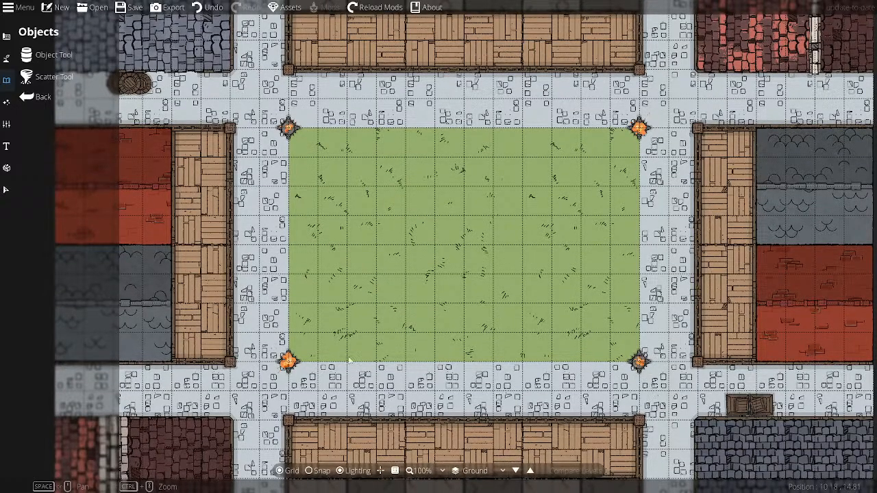
pyautogui.click(7, 104)
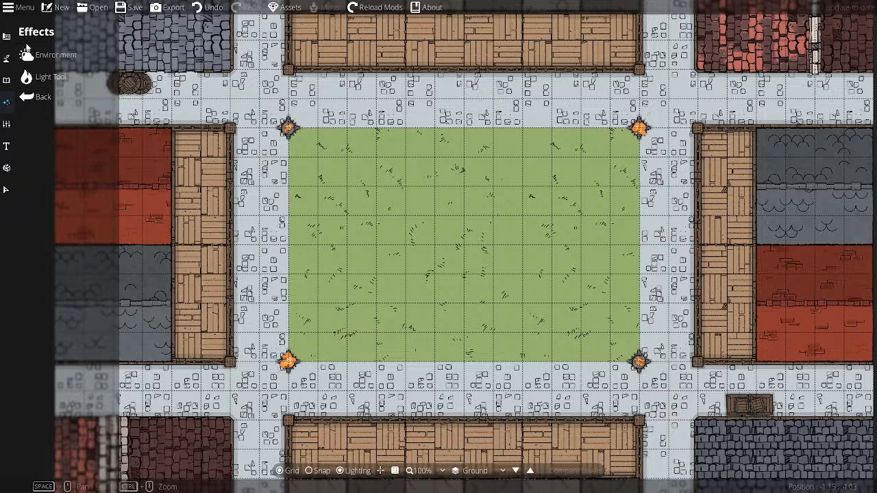
pyautogui.click(54, 78)
pyautogui.click(42, 97)
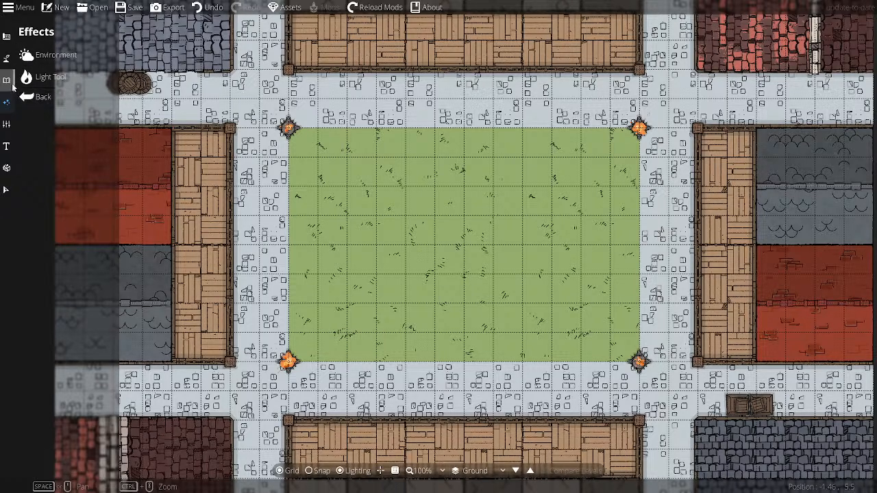
pyautogui.click(7, 81)
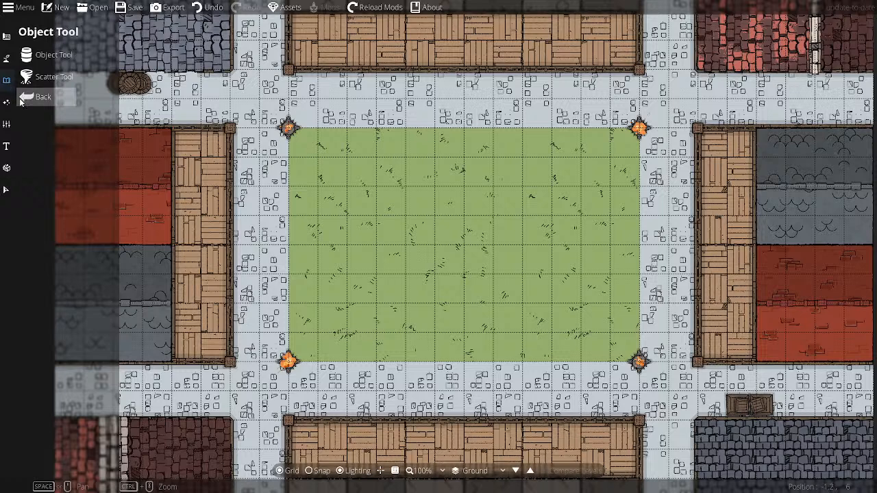
pyautogui.click(30, 87)
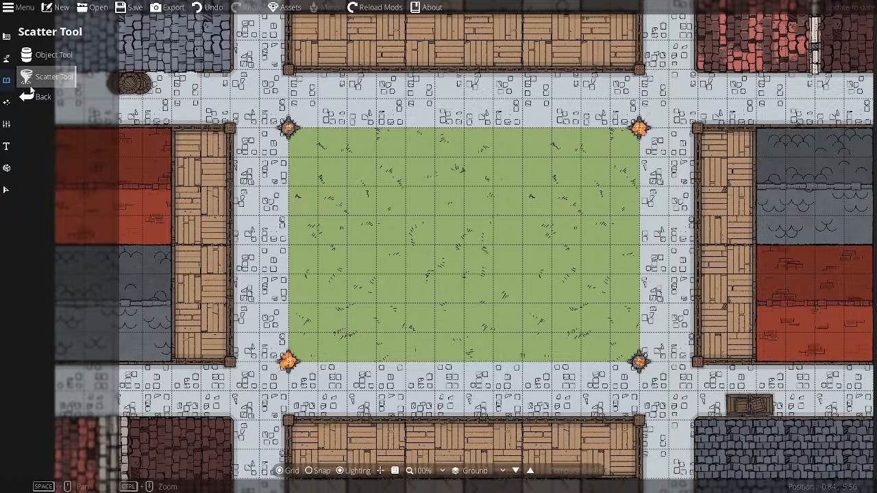
# - Find the round fountain with a pointed centre figure in the object library and try it, rotated to 90°, over the middle of the grass
pyautogui.click(54, 56)
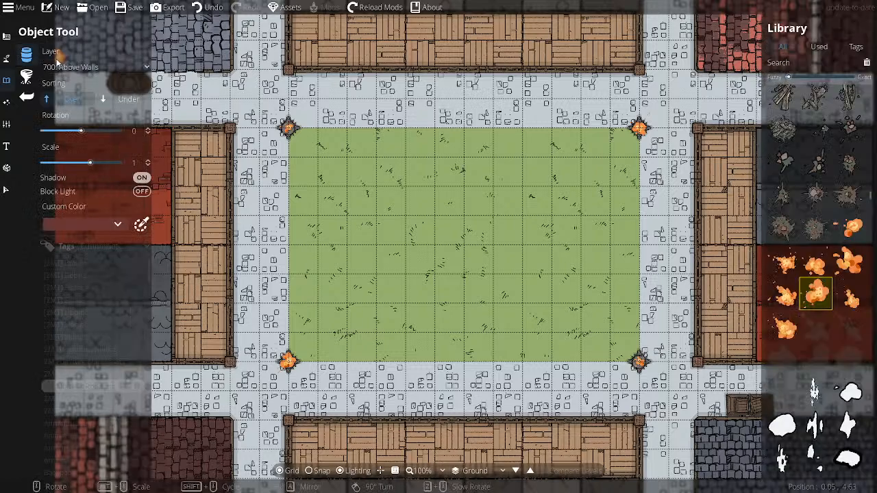
pyautogui.scroll(-3, 830, 308)
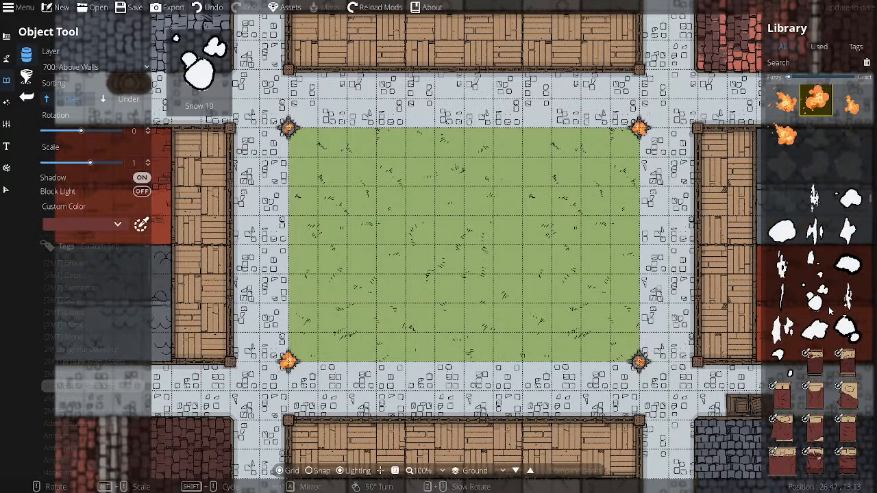
pyautogui.scroll(-5, 828, 312)
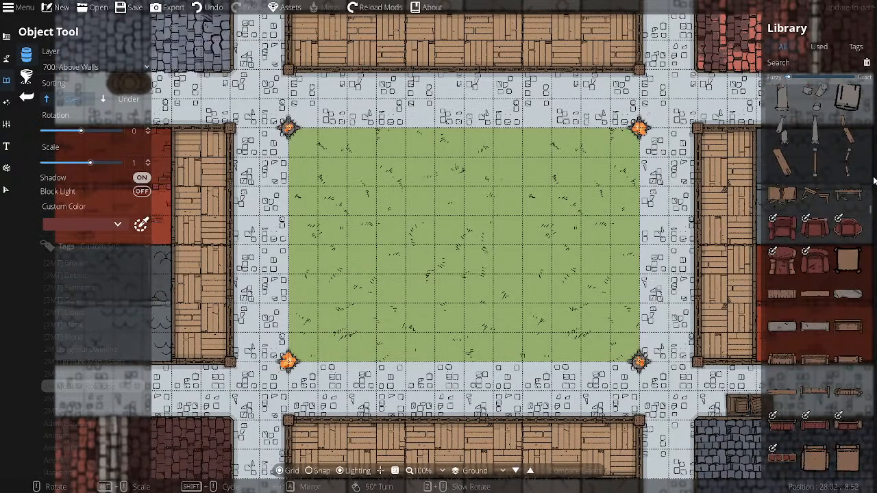
pyautogui.moveTo(870, 209); pyautogui.dragTo(865, 278)
pyautogui.scroll(-3, 846, 297)
pyautogui.scroll(1, 842, 299)
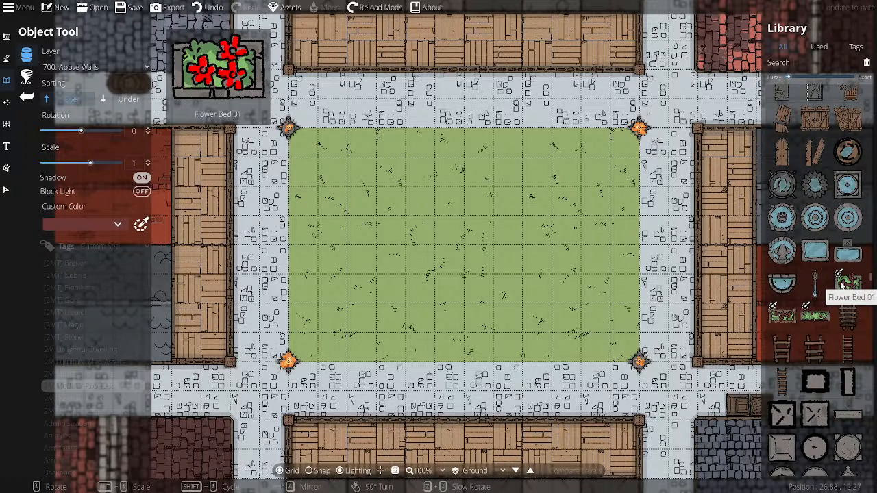
pyautogui.click(788, 254)
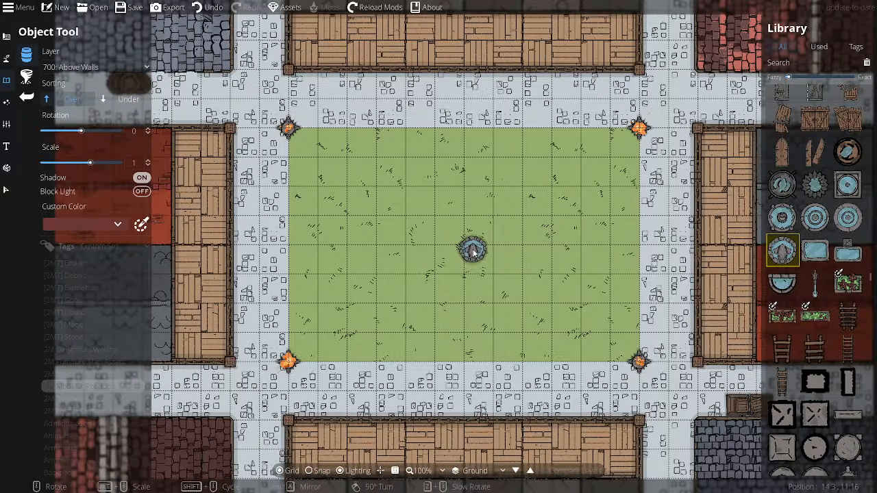
pyautogui.scroll(3, 518, 248)
pyautogui.scroll(3, 518, 248)
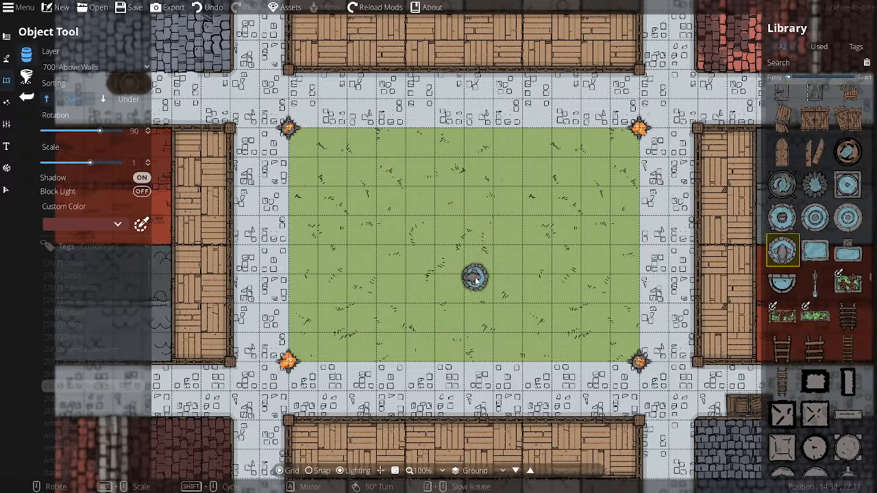
# - Filter the object library by the 2MT Statue Map Assets tag and look through its statues, bases and fountains for a centrepiece
pyautogui.click(79, 386)
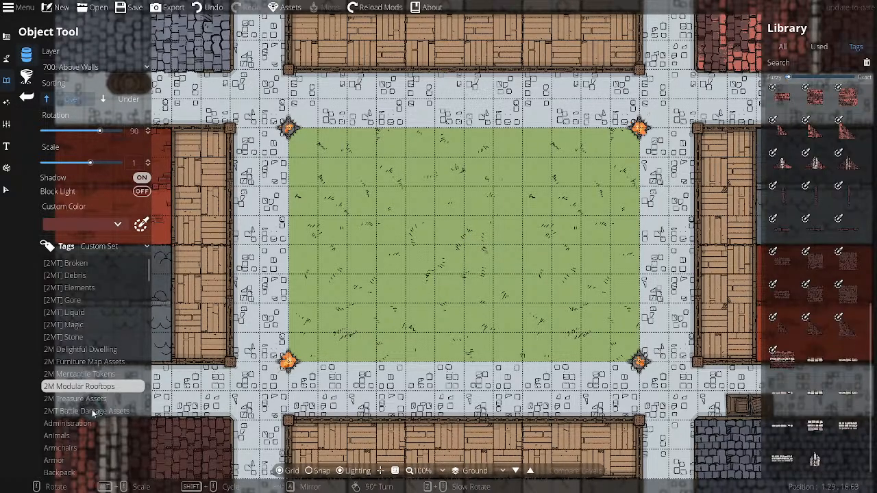
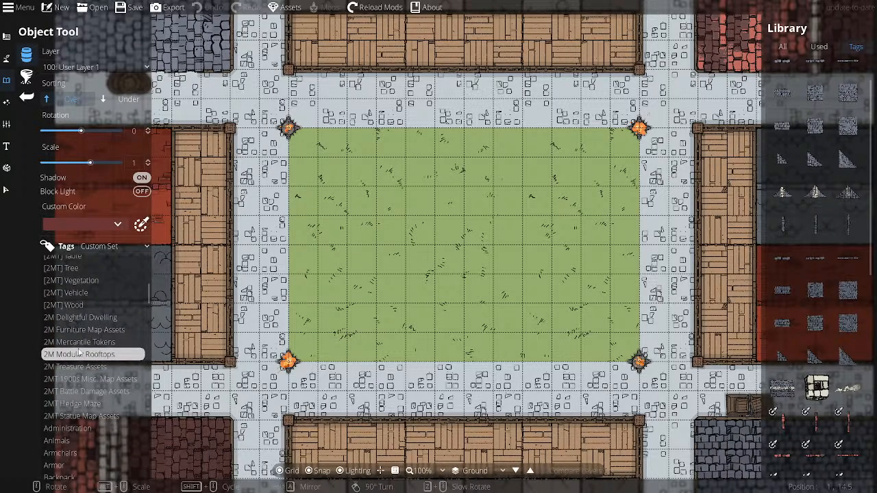
pyautogui.click(86, 419)
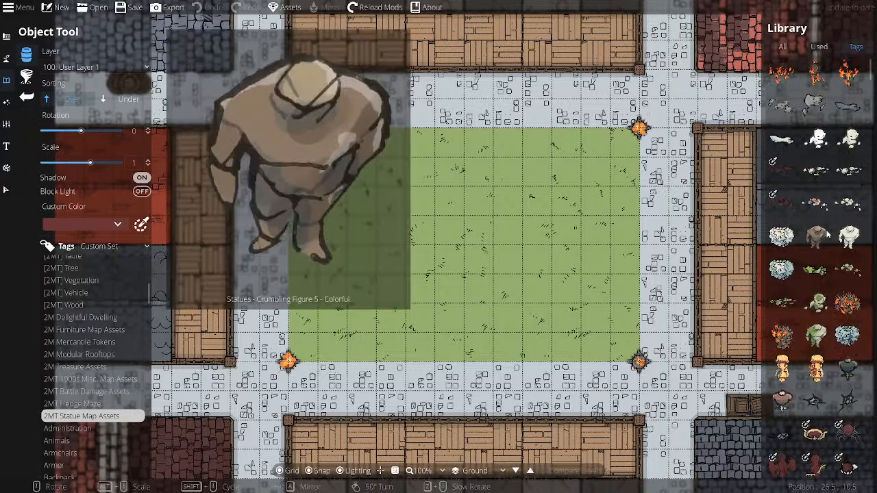
pyautogui.scroll(-5, 826, 233)
pyautogui.scroll(-8, 825, 233)
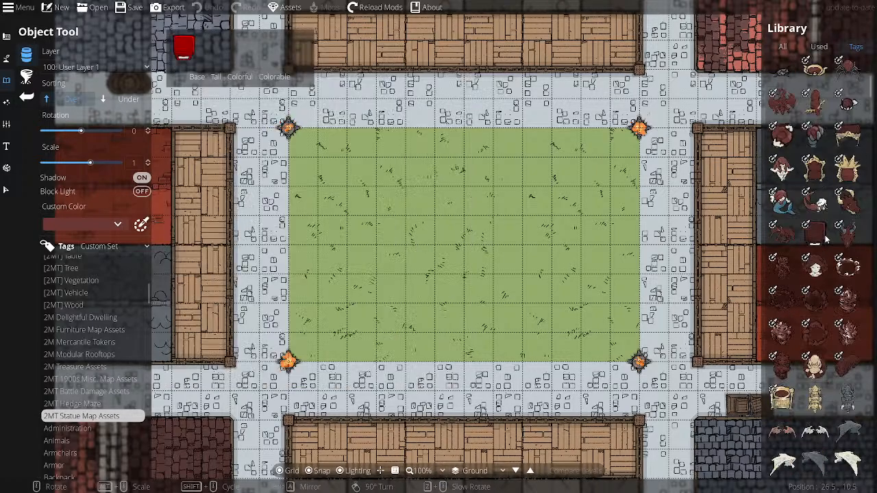
pyautogui.scroll(-10, 825, 240)
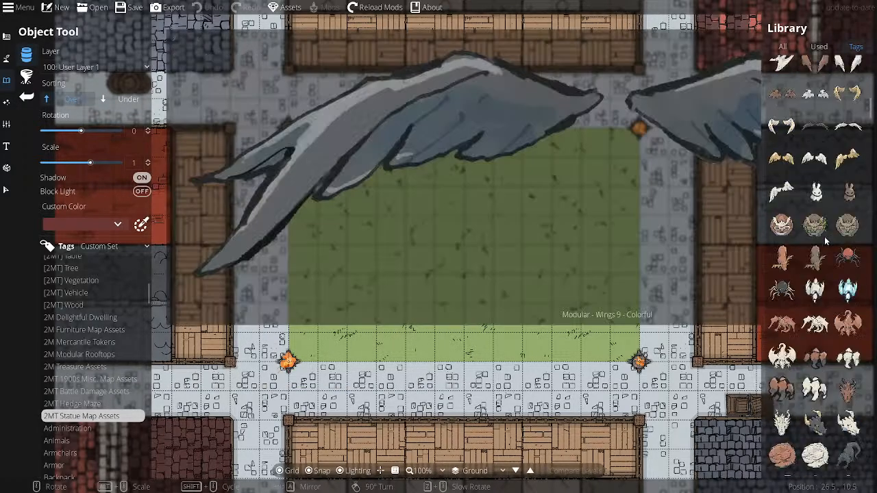
pyautogui.scroll(-10, 824, 245)
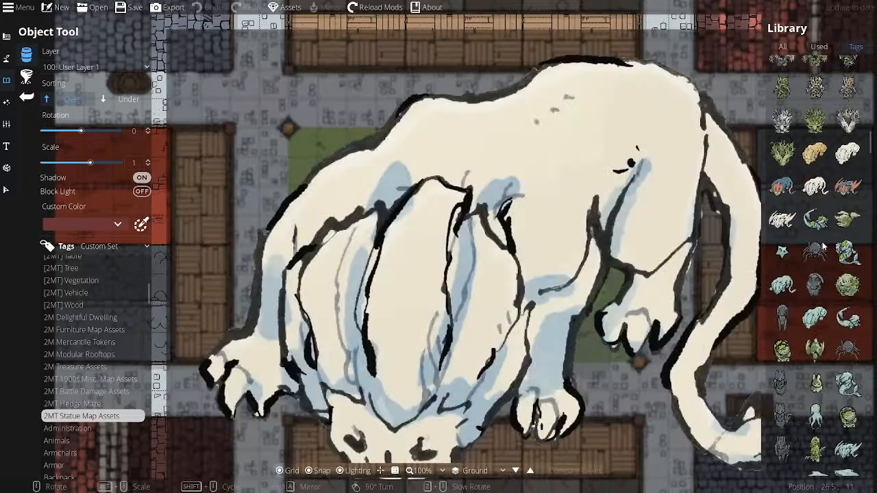
pyautogui.scroll(-10, 820, 248)
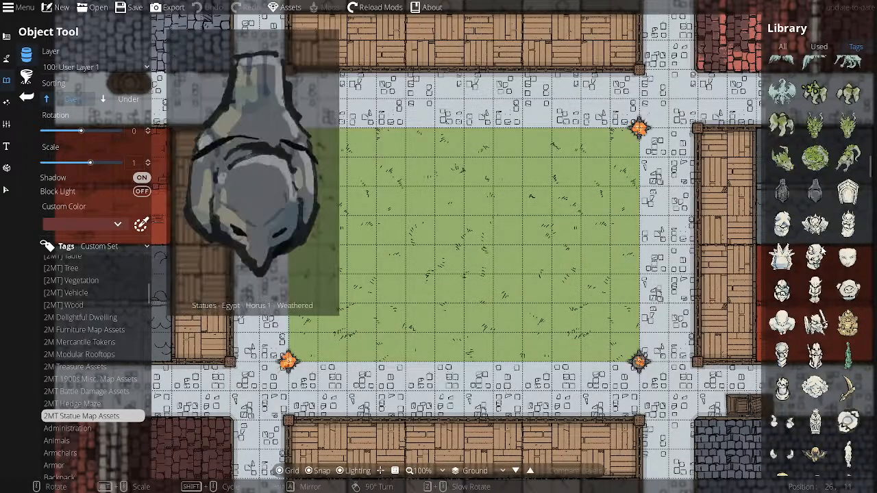
pyautogui.scroll(-5, 820, 248)
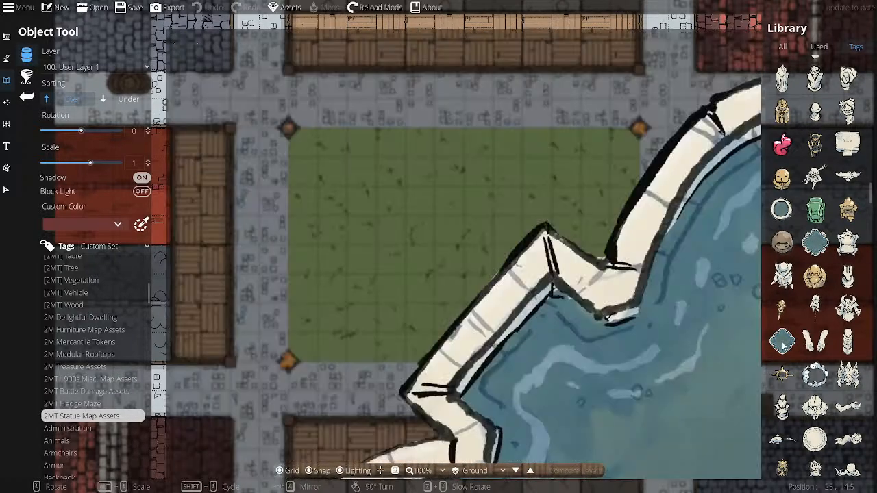
pyautogui.scroll(-5, 783, 344)
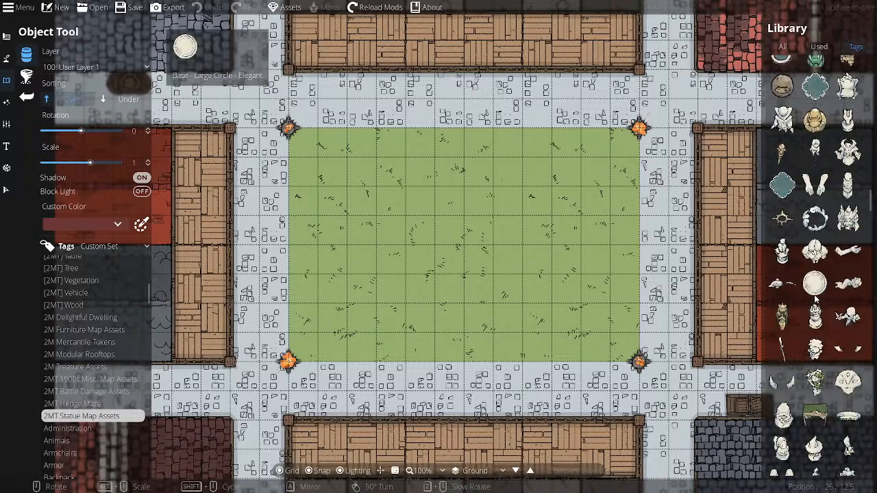
pyautogui.scroll(-5, 783, 345)
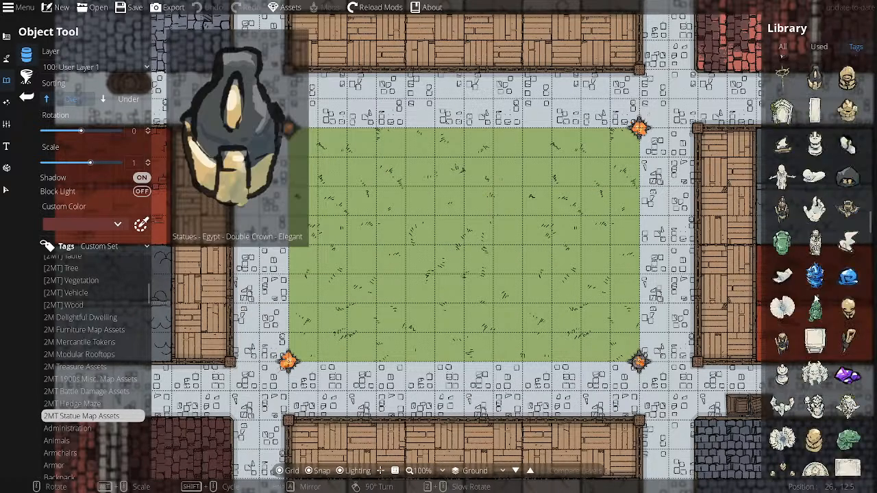
pyautogui.scroll(-5, 815, 274)
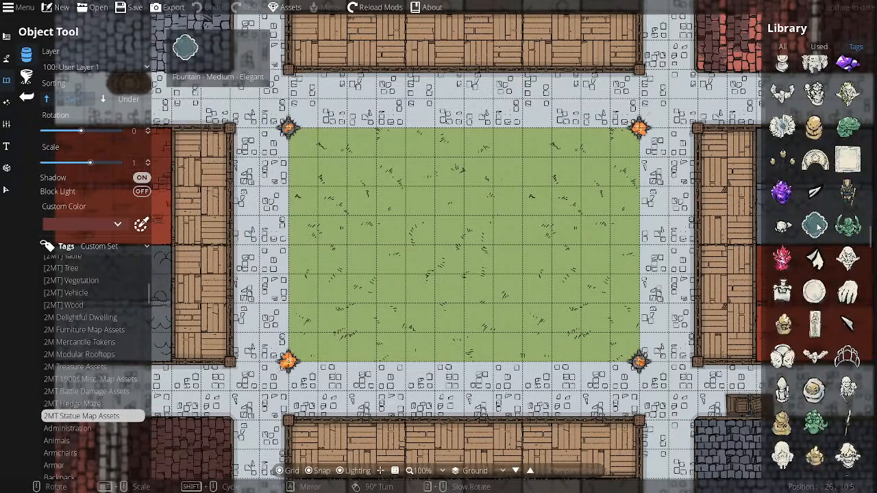
pyautogui.scroll(-5, 815, 228)
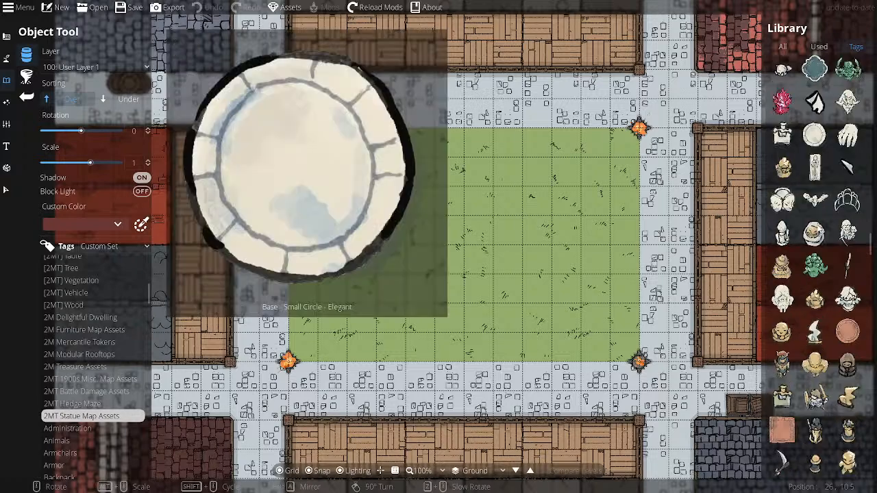
pyautogui.scroll(-5, 816, 226)
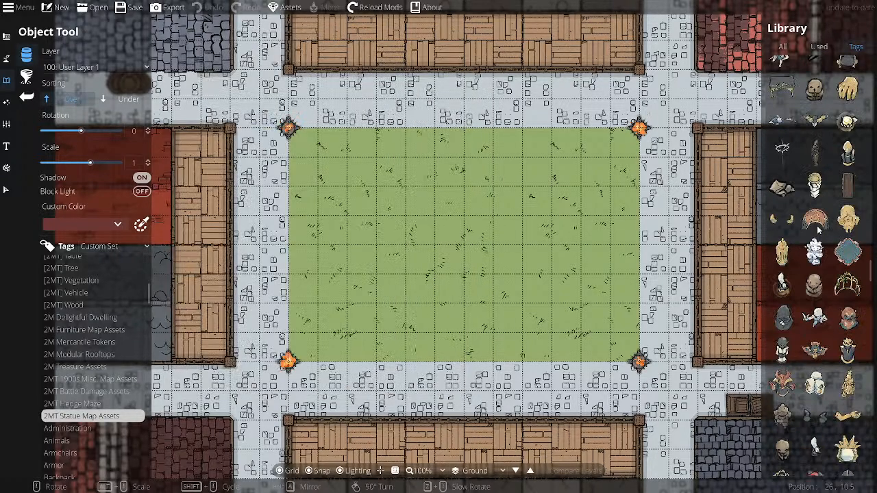
pyautogui.moveTo(849, 252)
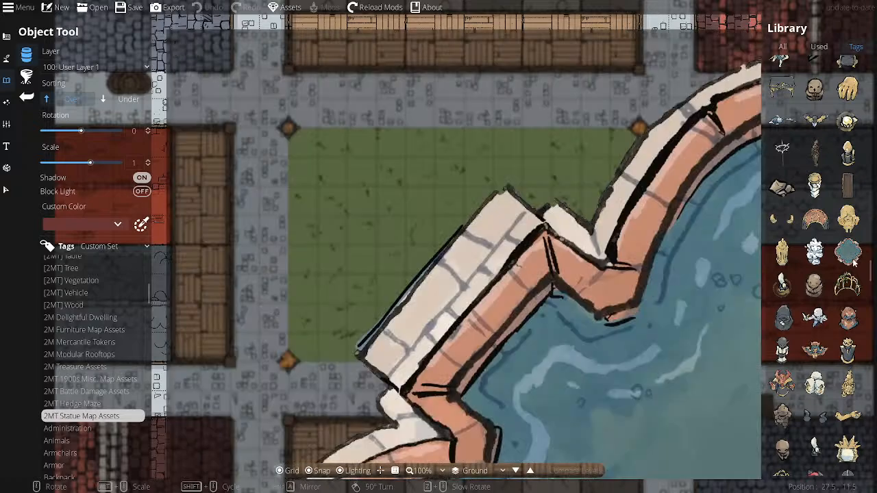
pyautogui.scroll(-5, 851, 260)
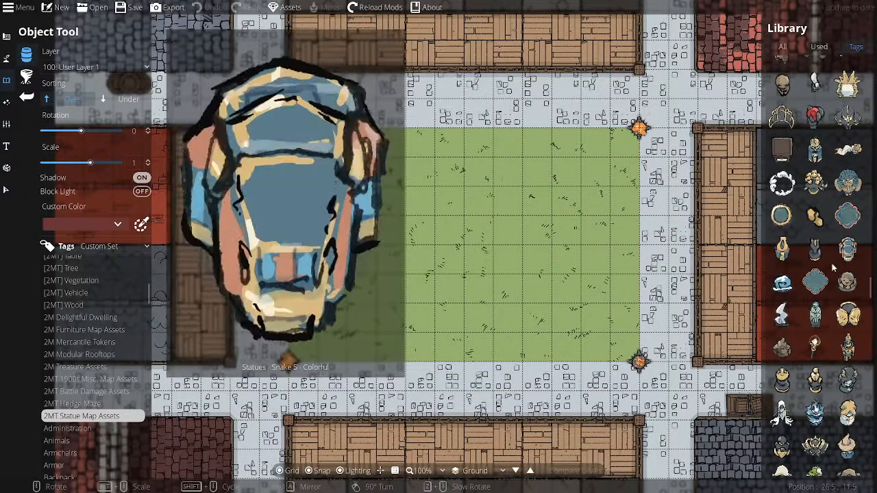
pyautogui.scroll(-5, 829, 273)
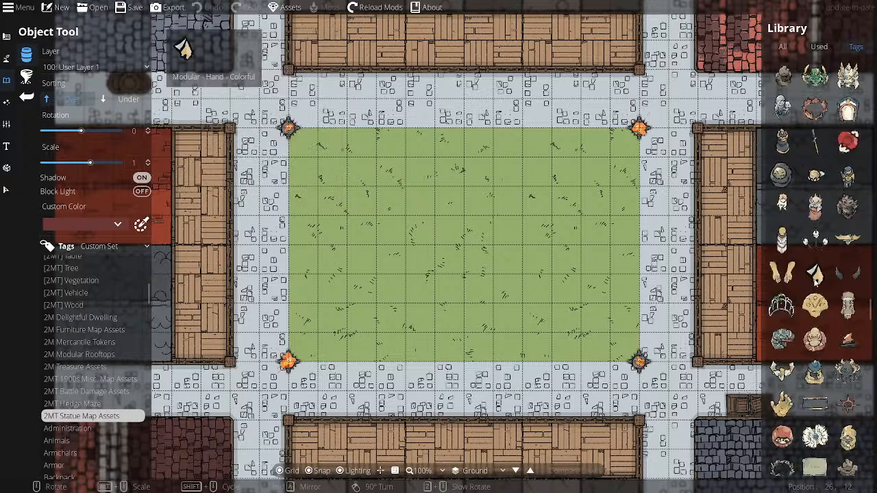
pyautogui.scroll(-3, 815, 281)
pyautogui.scroll(-3, 815, 282)
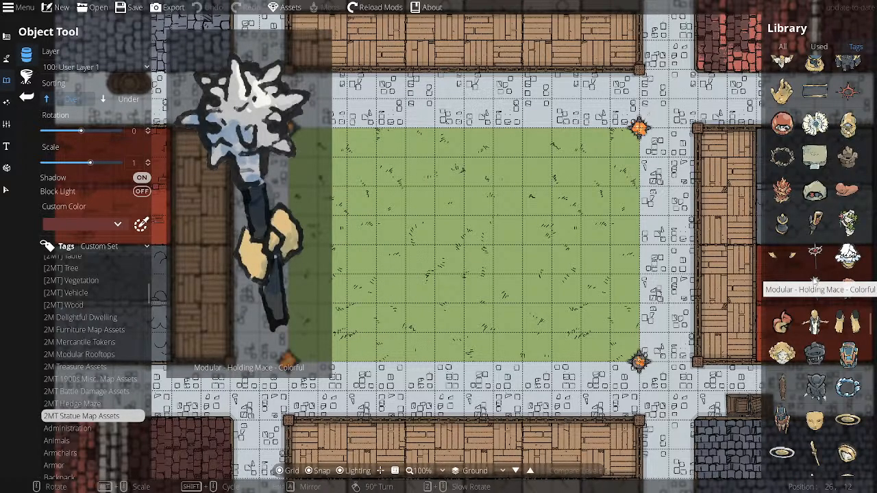
pyautogui.scroll(-3, 815, 280)
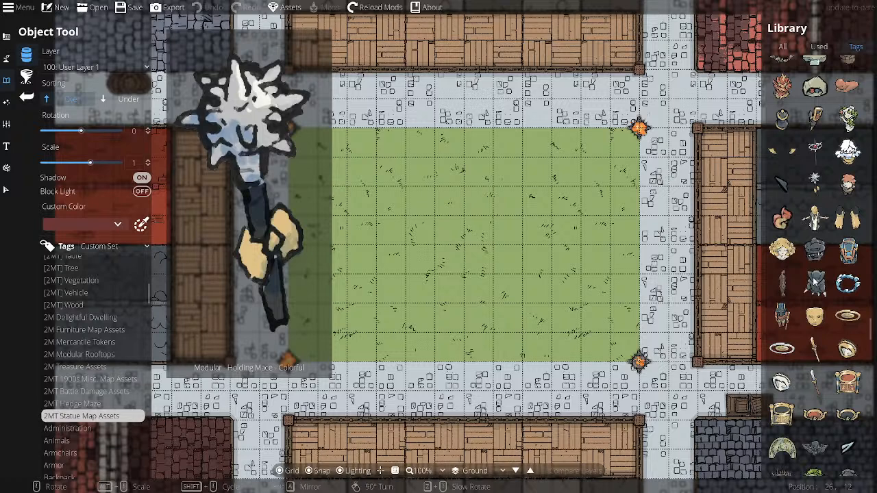
pyautogui.moveTo(822, 284)
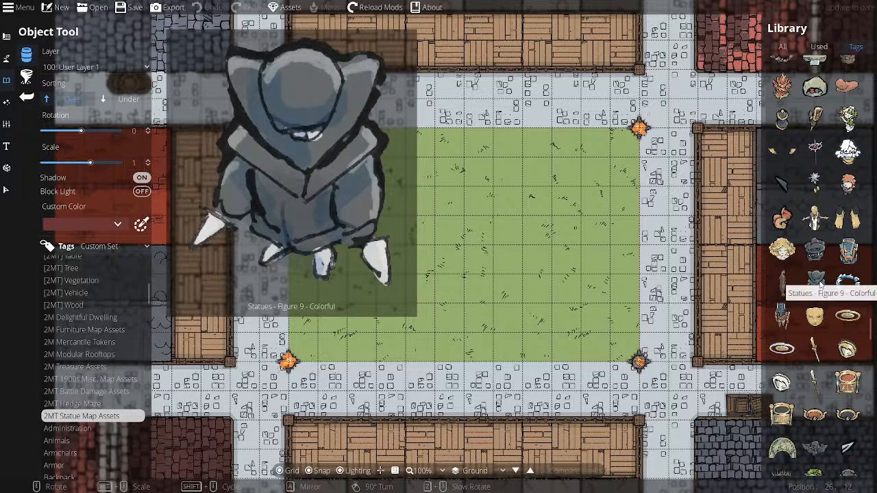
pyautogui.scroll(-3, 820, 283)
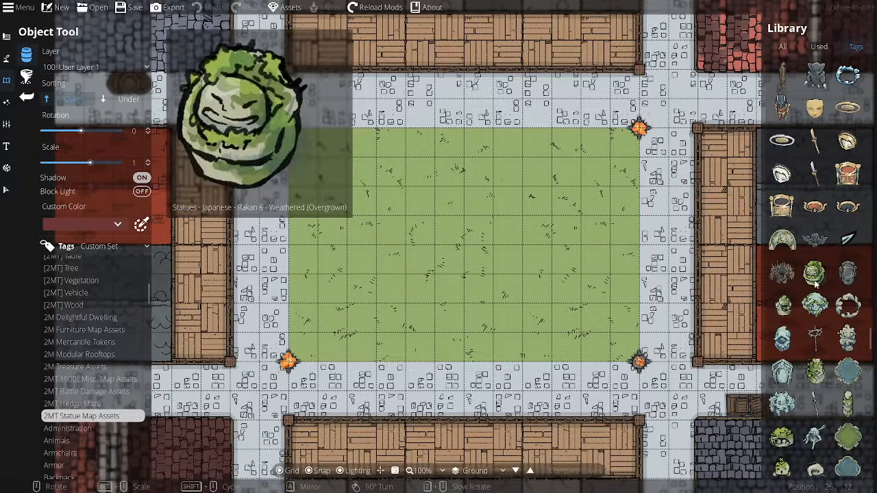
pyautogui.moveTo(824, 300)
pyautogui.scroll(-2, 825, 298)
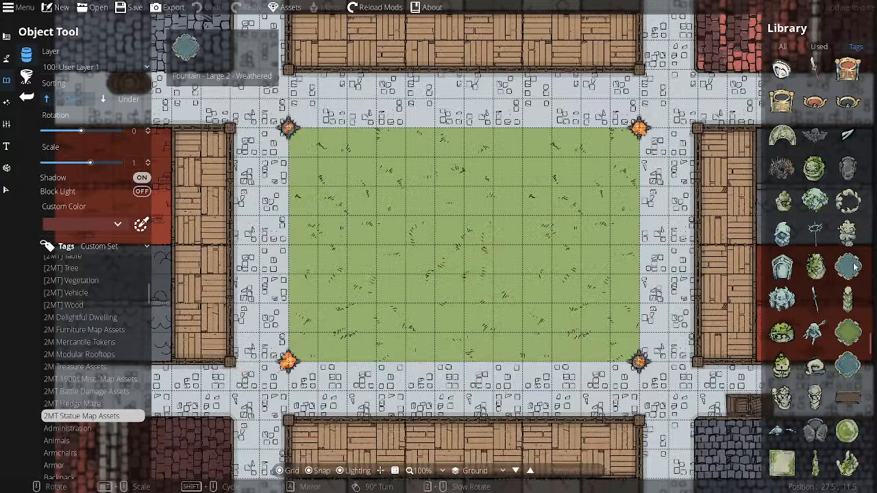
# - Place the Fountain - Medium - Weathered object at the centre of the grass, with rotation 0 and scale 1
pyautogui.moveTo(849, 269)
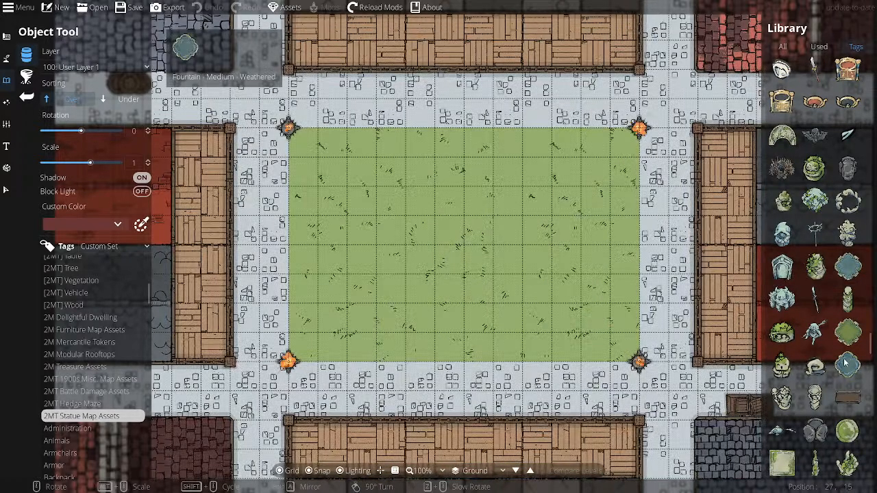
pyautogui.moveTo(848, 367)
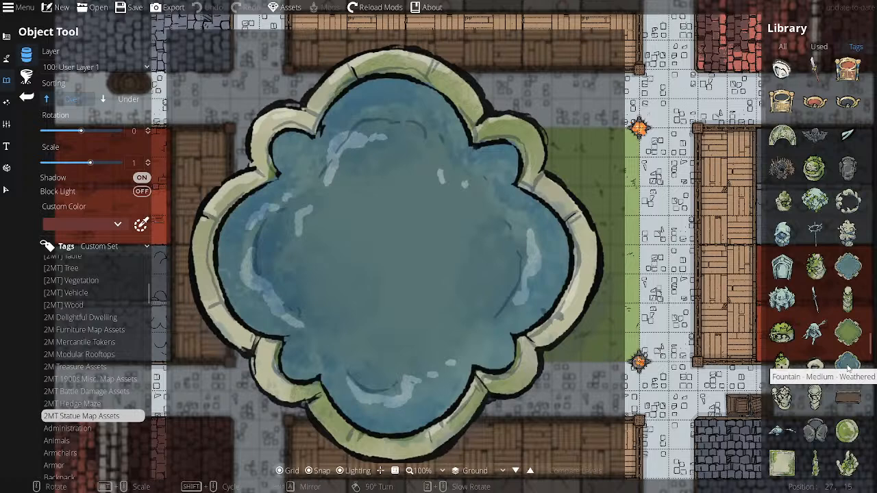
pyautogui.click(848, 366)
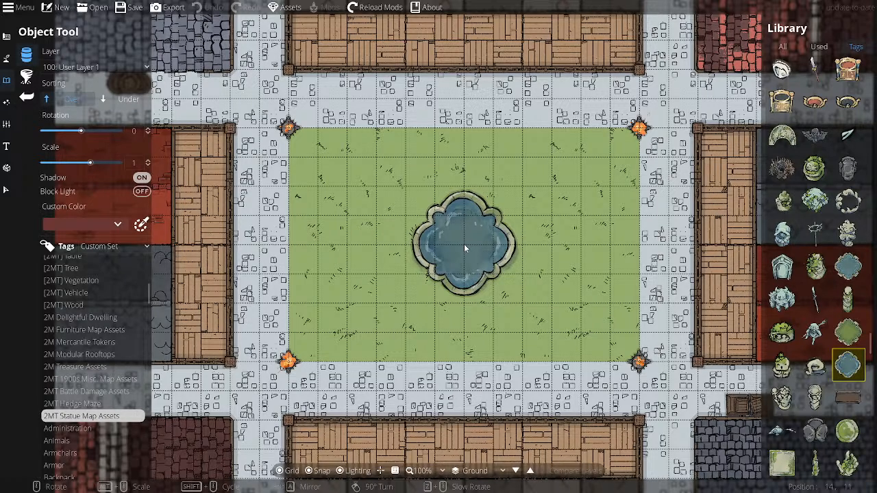
pyautogui.click(465, 248)
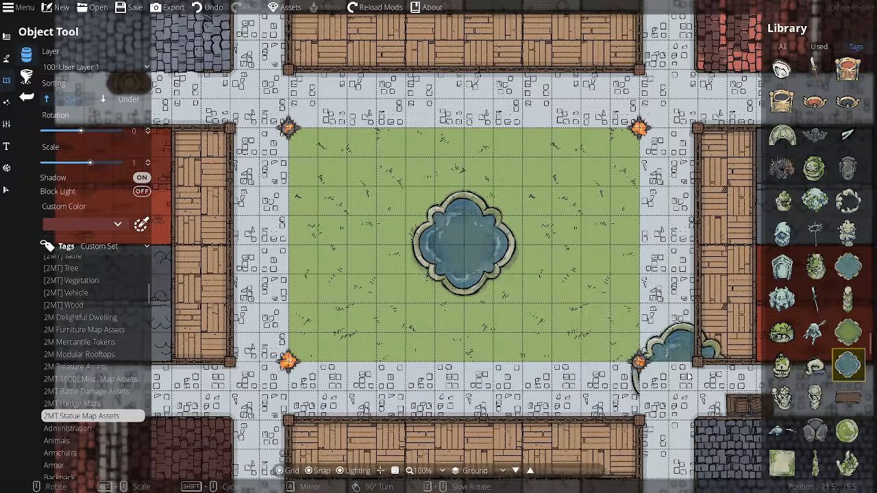
# - Look through the rest of the 2MT Statue Map Assets, down to the rocks and foliage, for a statue to stand in the fountain
pyautogui.scroll(-3, 828, 390)
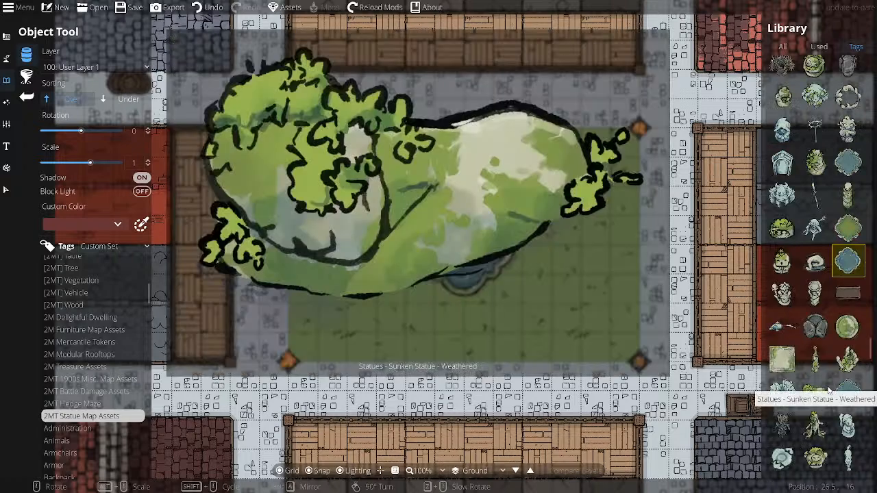
pyautogui.scroll(-2, 813, 369)
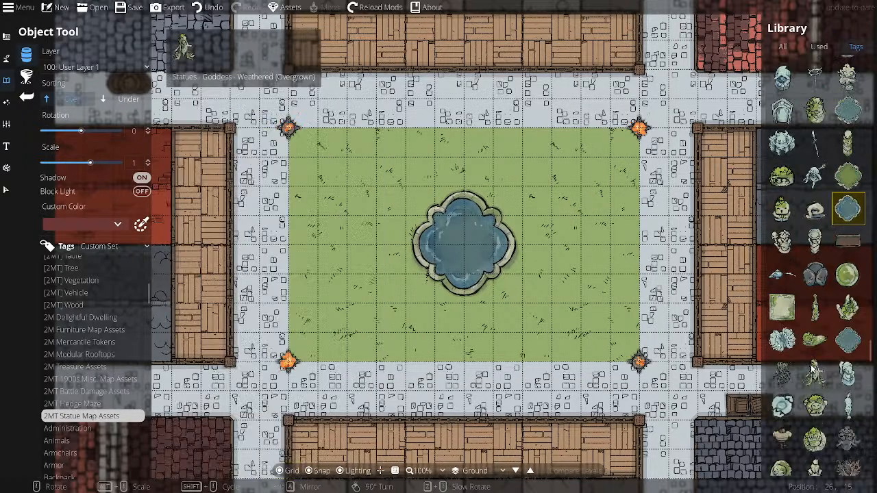
pyautogui.scroll(-2, 813, 369)
pyautogui.moveTo(837, 381)
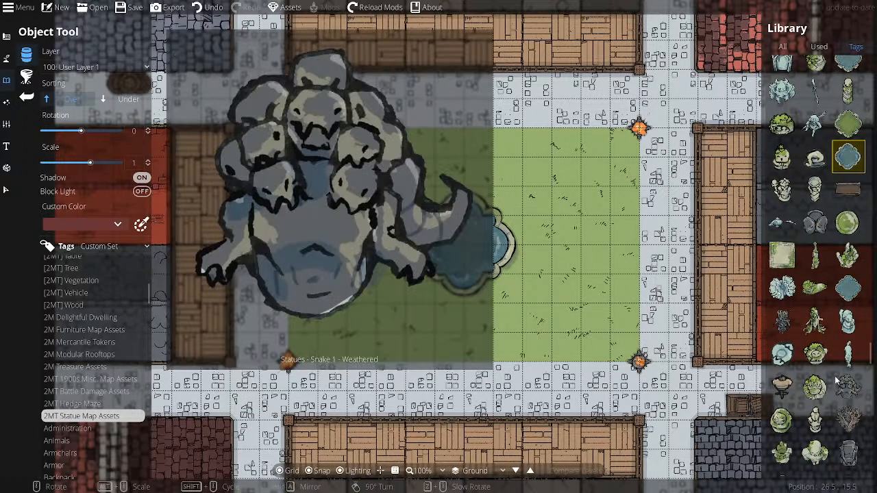
pyautogui.scroll(-2, 832, 378)
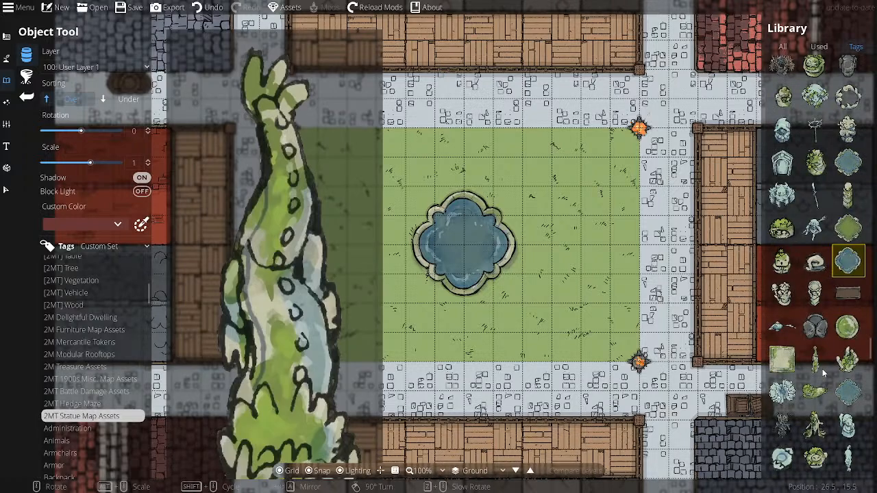
pyautogui.scroll(4, 823, 372)
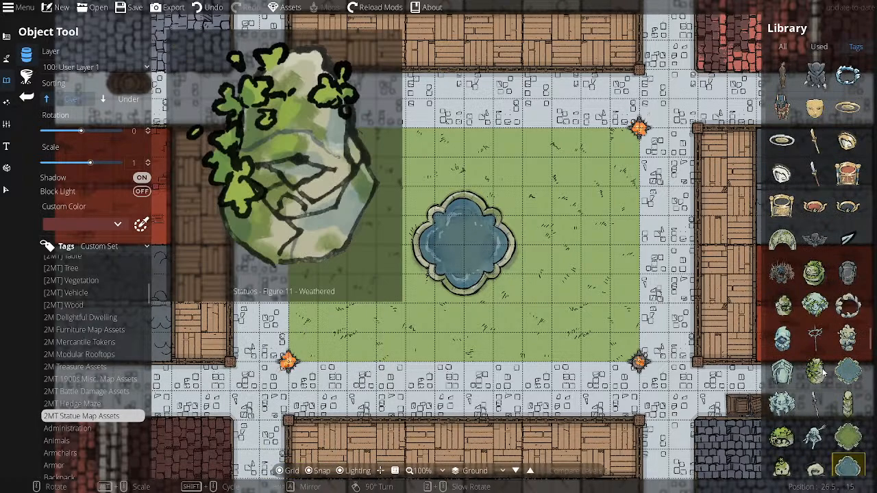
pyautogui.scroll(-10, 822, 369)
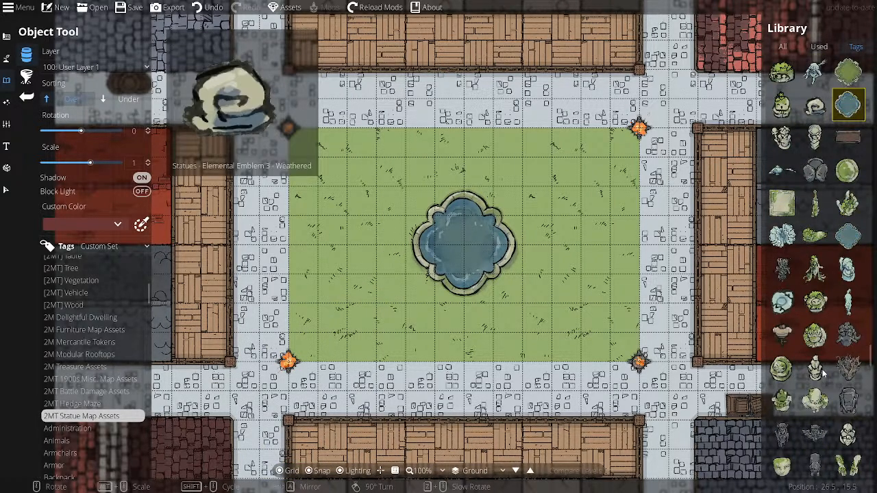
pyautogui.scroll(-2, 821, 371)
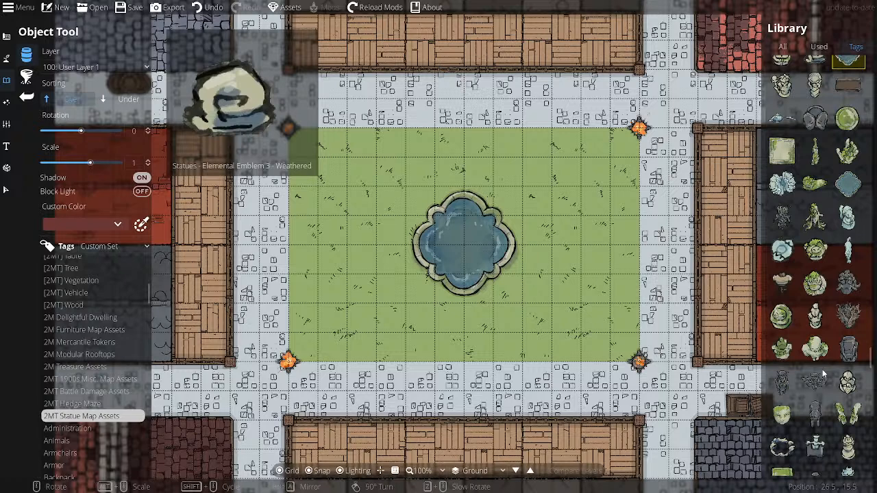
pyautogui.scroll(-10, 824, 373)
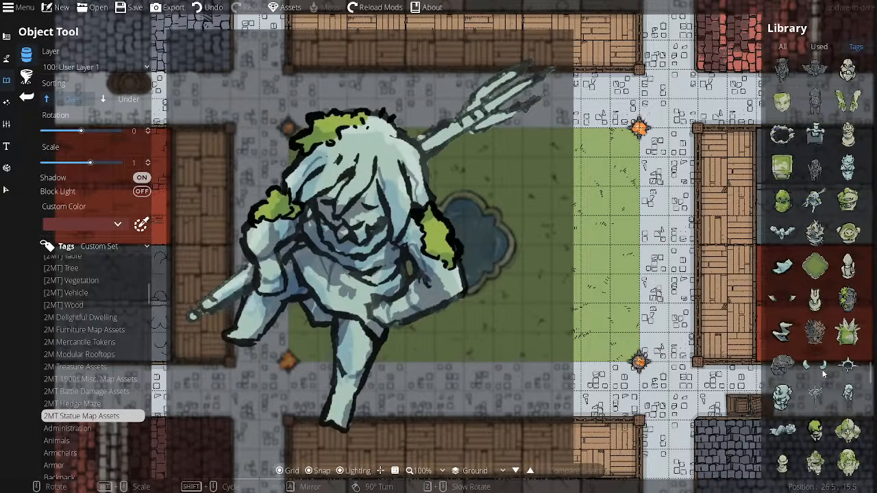
pyautogui.scroll(-3, 824, 373)
pyautogui.scroll(-3, 824, 373)
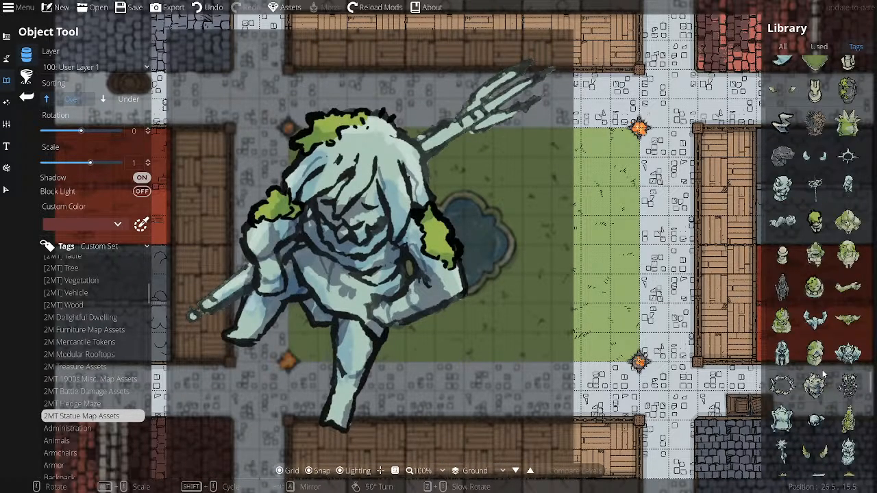
pyautogui.scroll(-3, 824, 373)
pyautogui.scroll(-3, 824, 374)
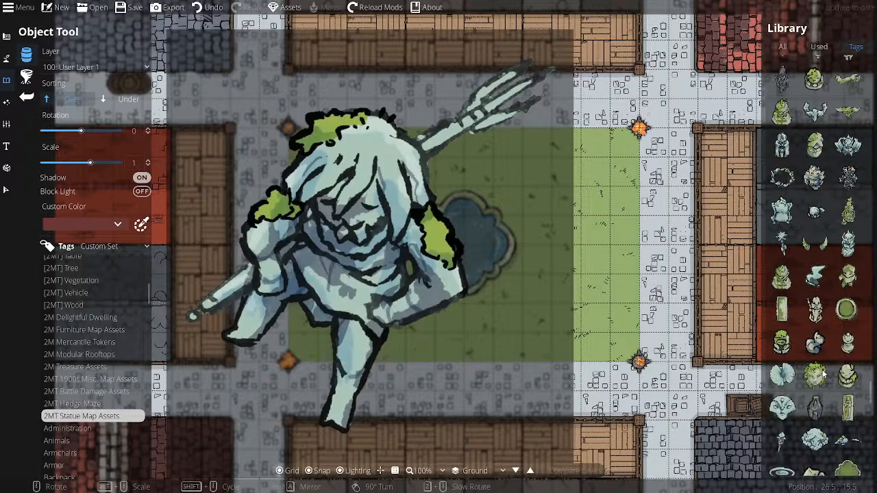
pyautogui.scroll(-3, 824, 373)
pyautogui.scroll(-3, 824, 373)
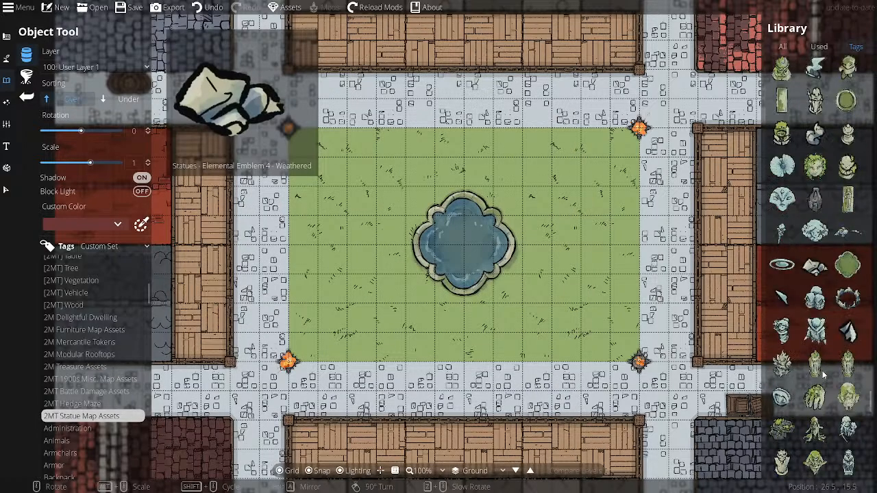
pyautogui.scroll(-3, 824, 373)
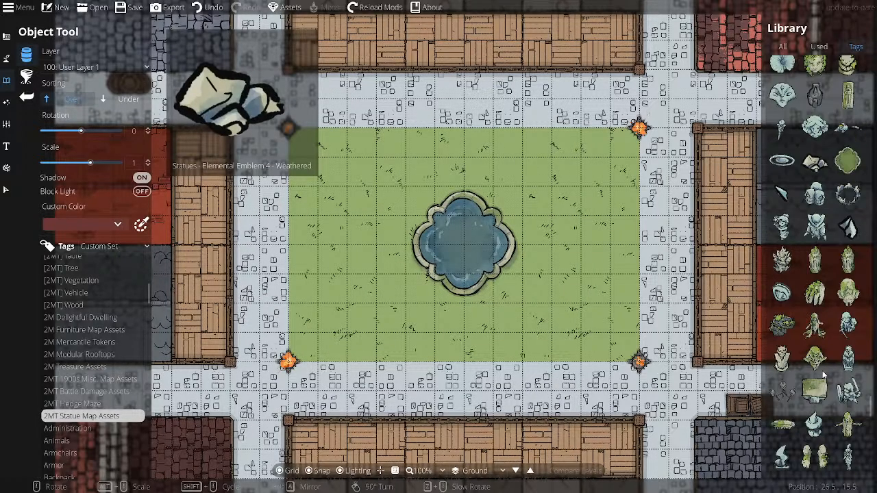
pyautogui.scroll(-3, 824, 374)
pyautogui.scroll(-3, 824, 375)
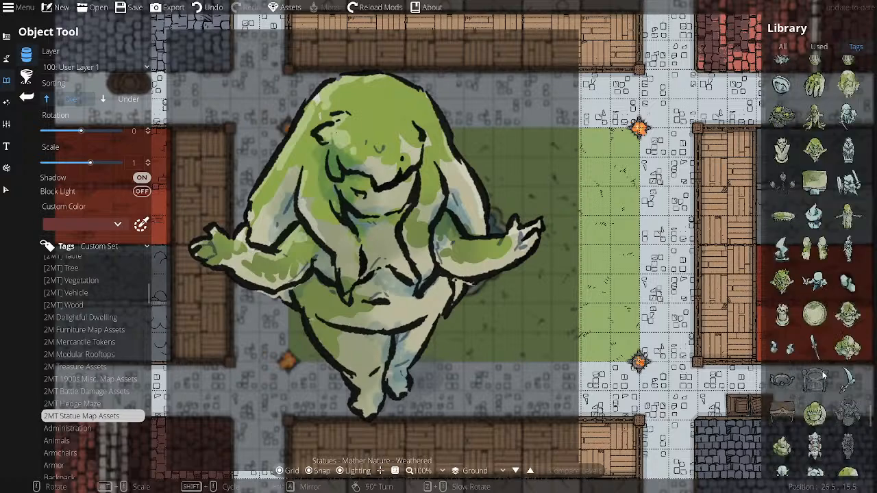
pyautogui.scroll(-3, 824, 373)
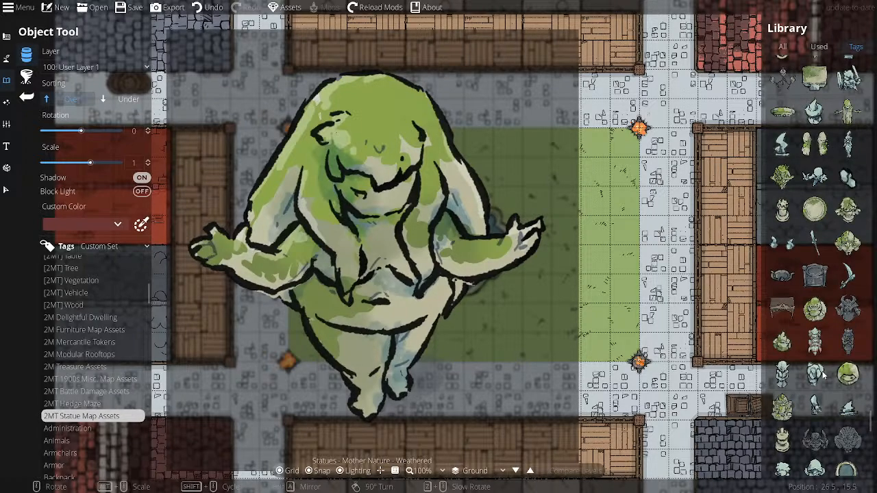
pyautogui.scroll(-8, 823, 372)
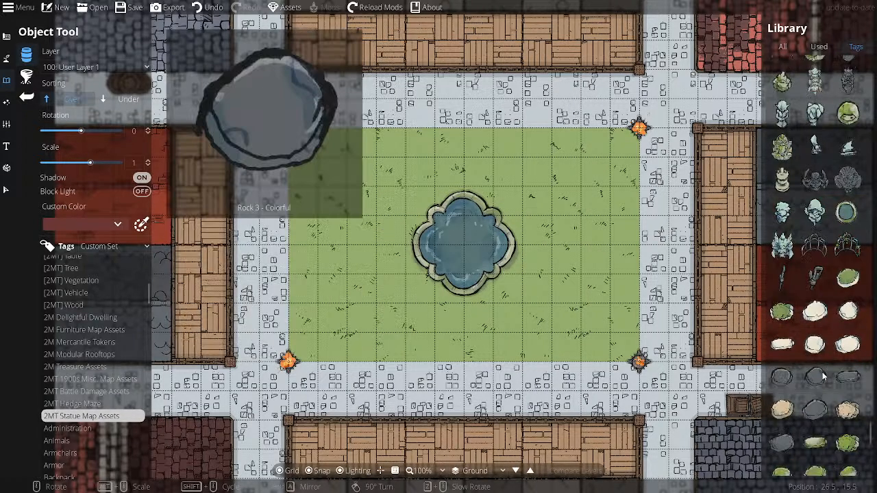
pyautogui.scroll(-12, 823, 375)
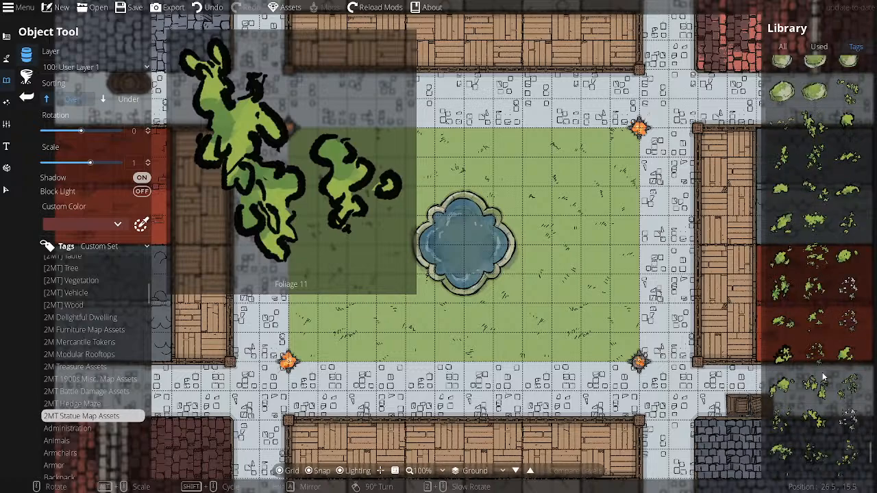
# - Browse back up through the 2MT Statue Map Assets, from the foliage past the weathered statues, for a figure that suits the fountain
pyautogui.scroll(6, 823, 375)
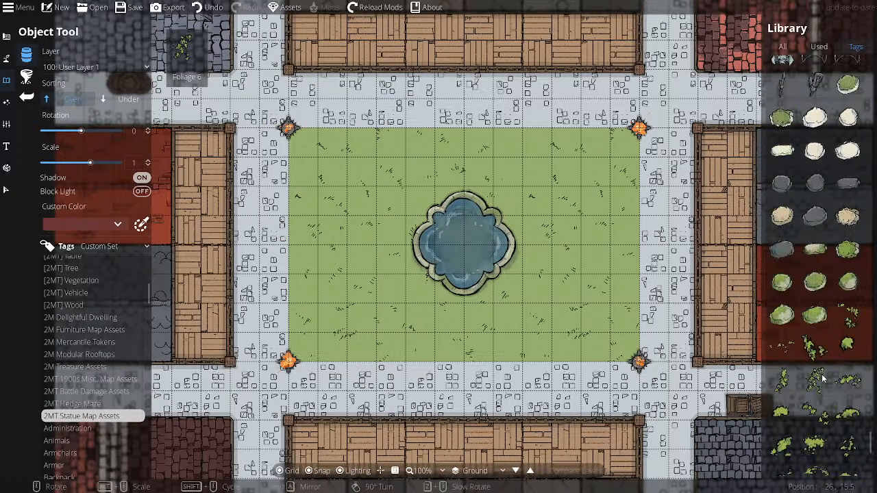
pyautogui.scroll(12, 822, 376)
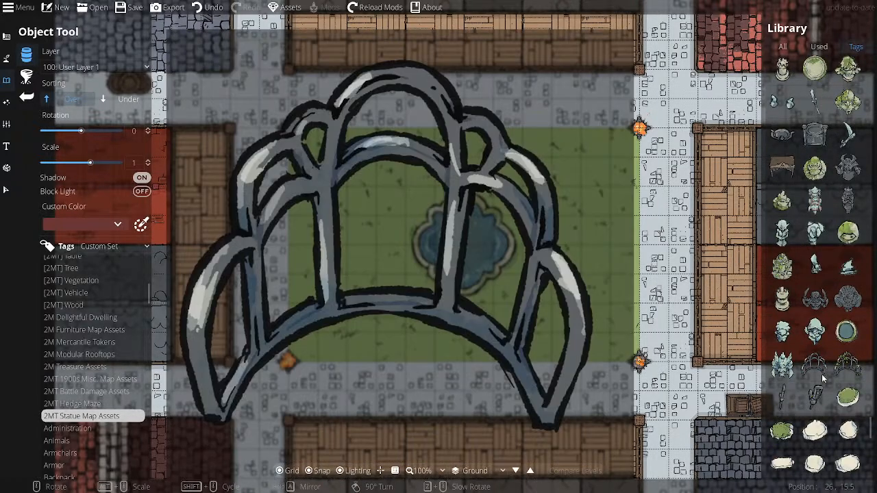
pyautogui.scroll(6, 823, 379)
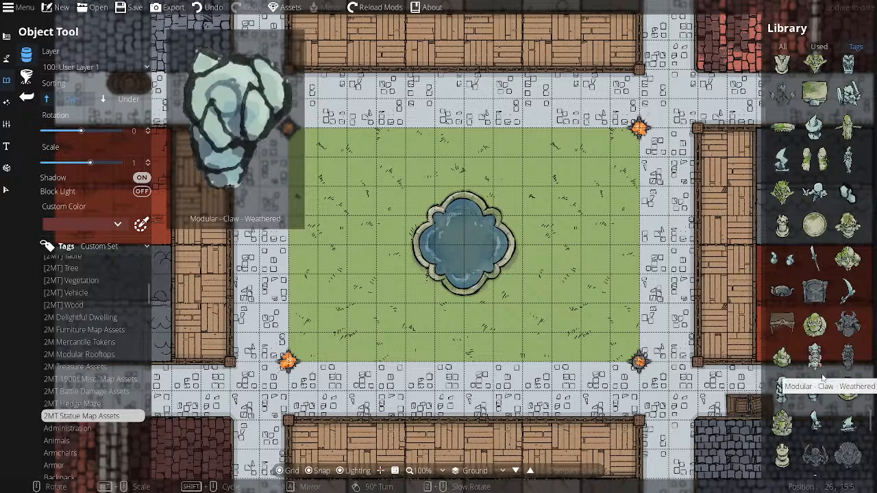
pyautogui.scroll(2, 823, 379)
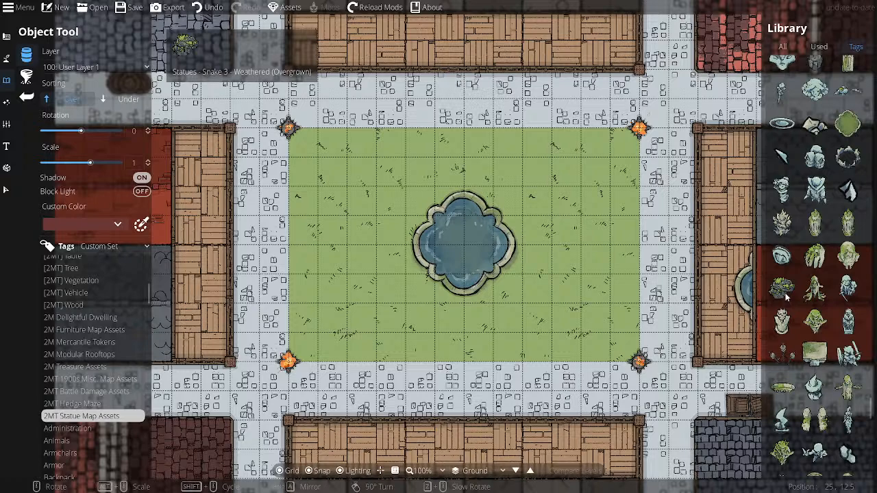
pyautogui.moveTo(785, 293)
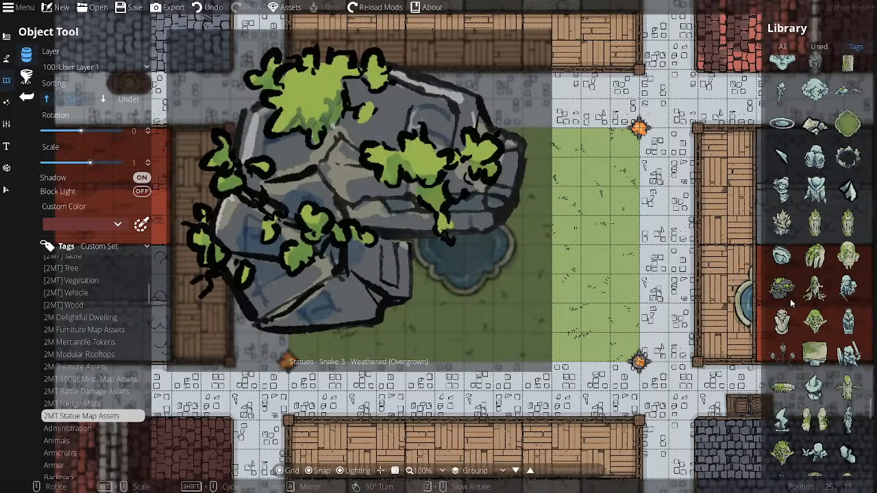
pyautogui.scroll(5, 801, 281)
pyautogui.moveTo(820, 283)
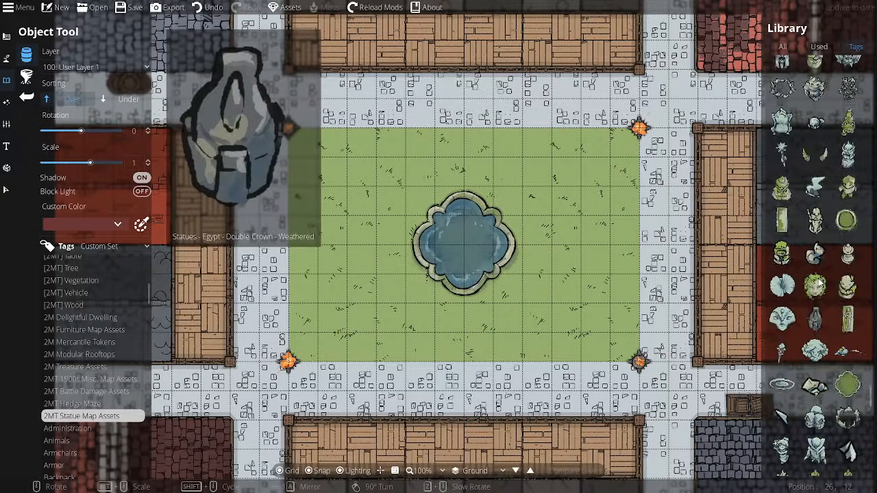
pyautogui.scroll(5, 819, 284)
pyautogui.scroll(3, 820, 284)
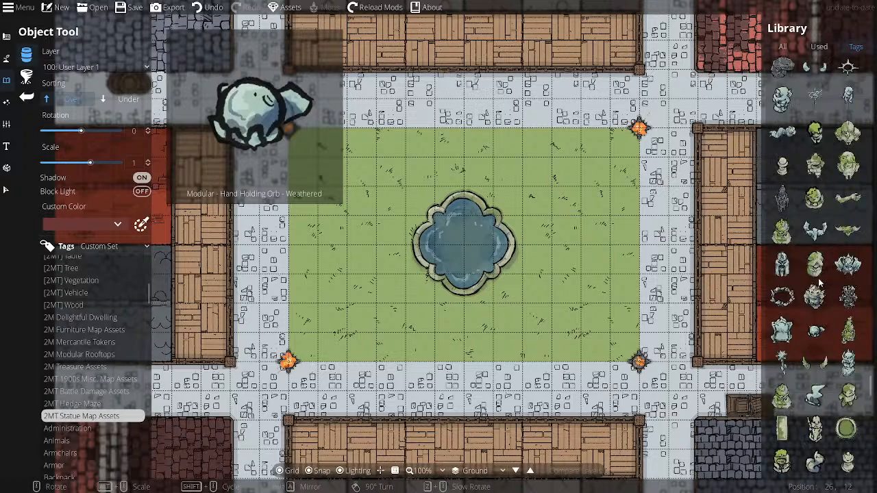
pyautogui.scroll(3, 820, 284)
pyautogui.scroll(3, 820, 277)
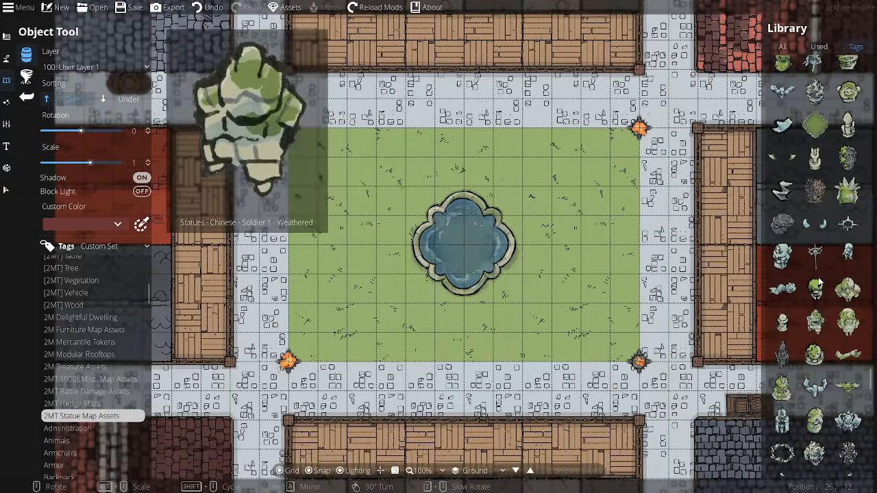
pyautogui.scroll(3, 820, 282)
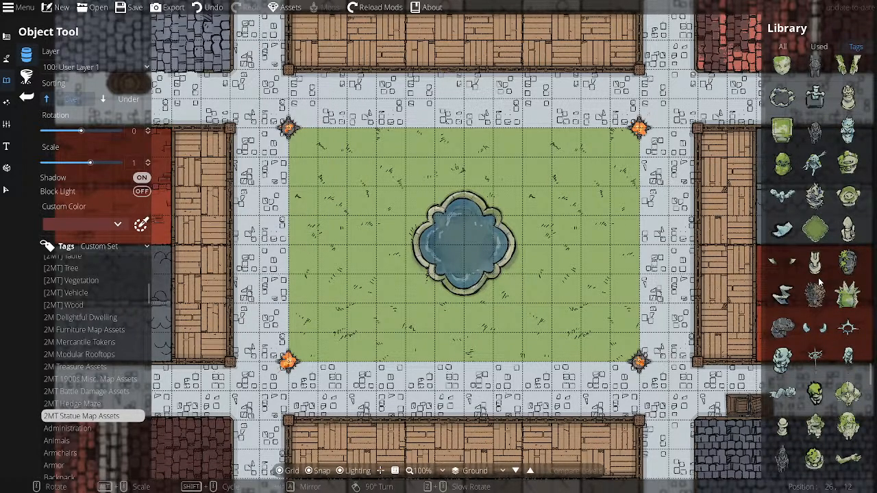
pyautogui.scroll(3, 820, 283)
pyautogui.scroll(3, 820, 283)
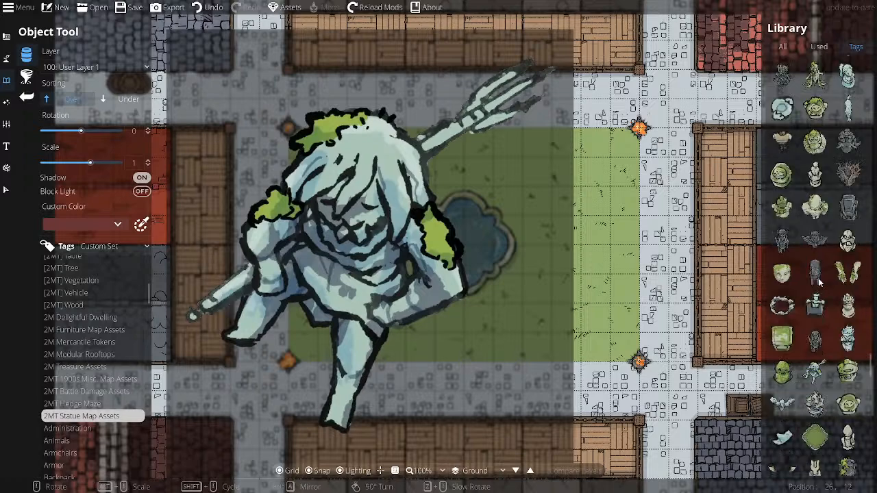
pyautogui.scroll(3, 820, 282)
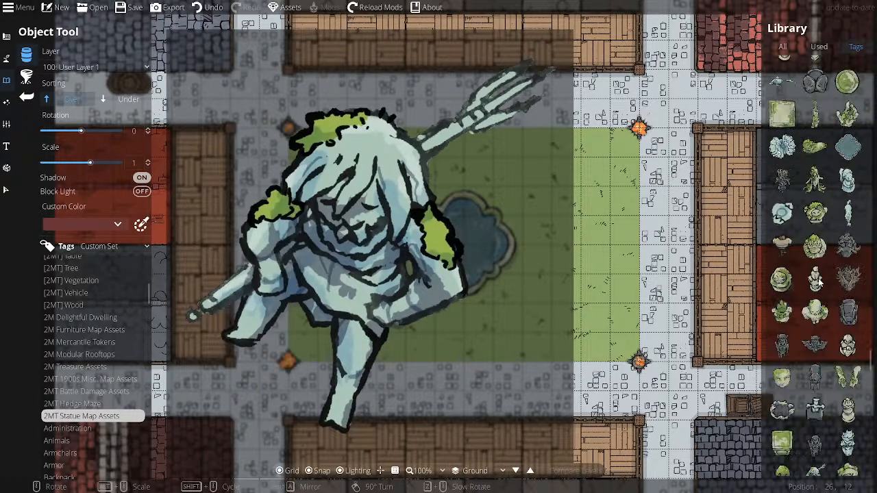
pyautogui.scroll(3, 820, 283)
pyautogui.scroll(3, 820, 280)
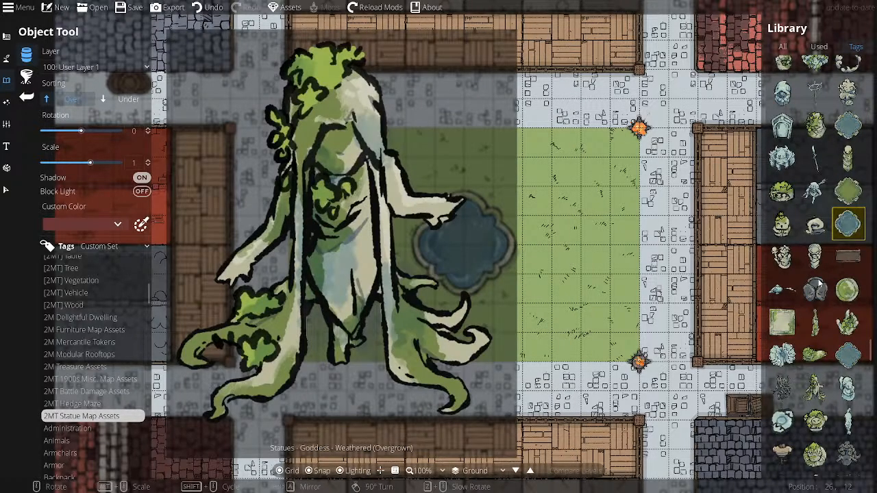
pyautogui.scroll(3, 819, 282)
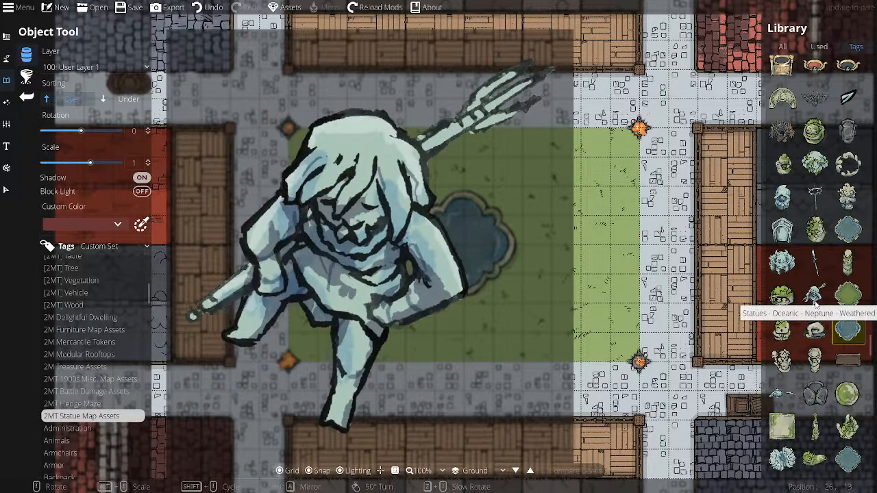
pyautogui.scroll(6, 815, 301)
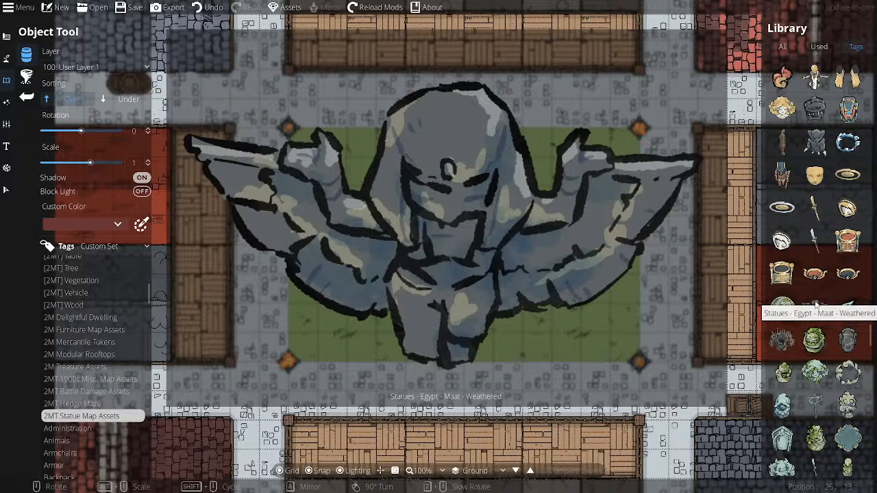
# - Place the Statues - Figure 12 - Colorful object in the middle of the fountain, with rotation 0 and scale 1
pyautogui.scroll(5, 815, 305)
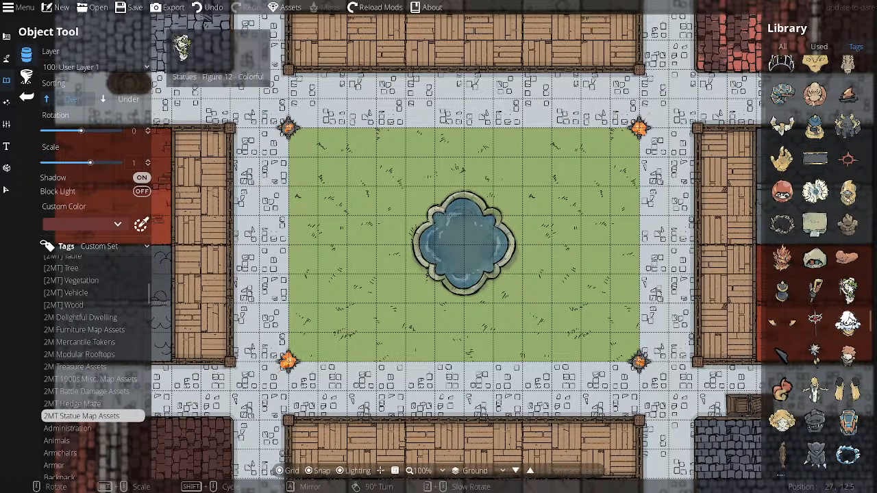
pyautogui.moveTo(848, 288)
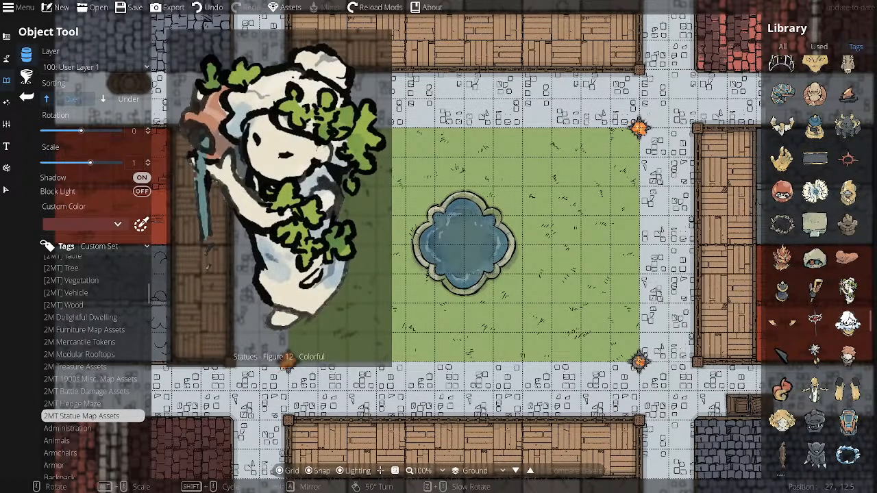
pyautogui.click(847, 288)
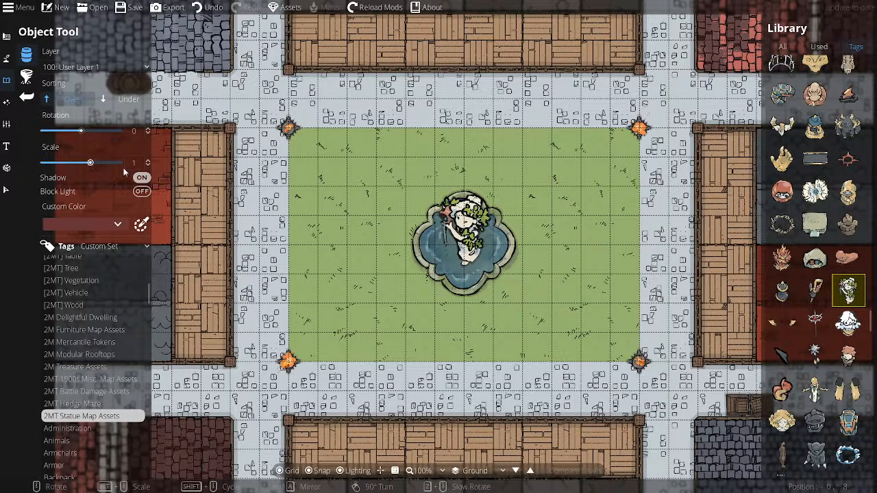
# - Find the Water Circle ripples in the full object library and add one, with snapping off, to the fountain water beside the statue
pyautogui.click(782, 48)
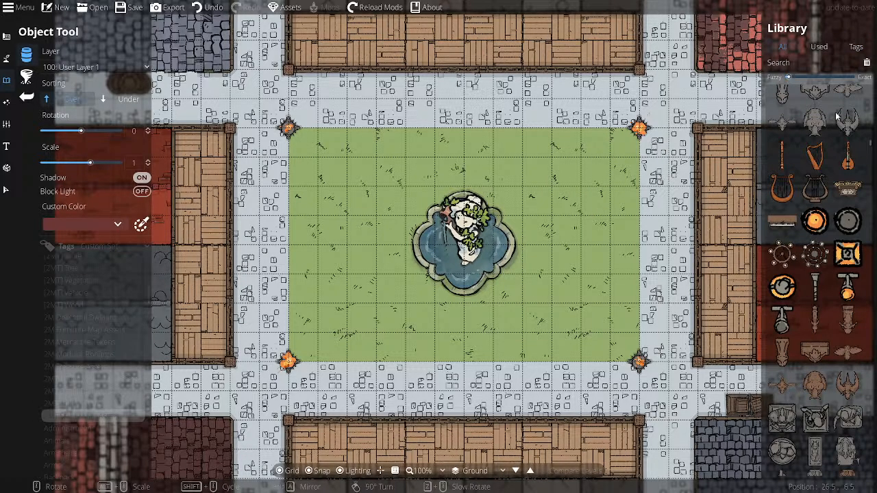
pyautogui.moveTo(872, 150); pyautogui.dragTo(868, 127)
pyautogui.scroll(1, 849, 152)
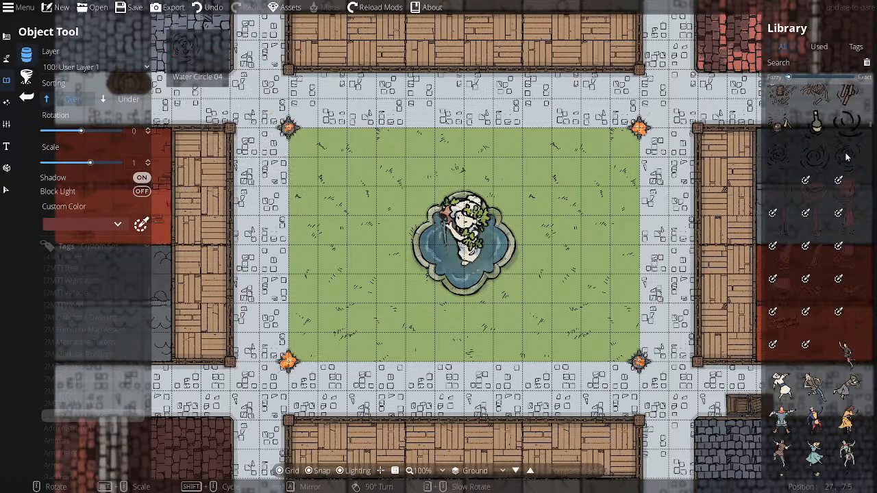
pyautogui.click(783, 161)
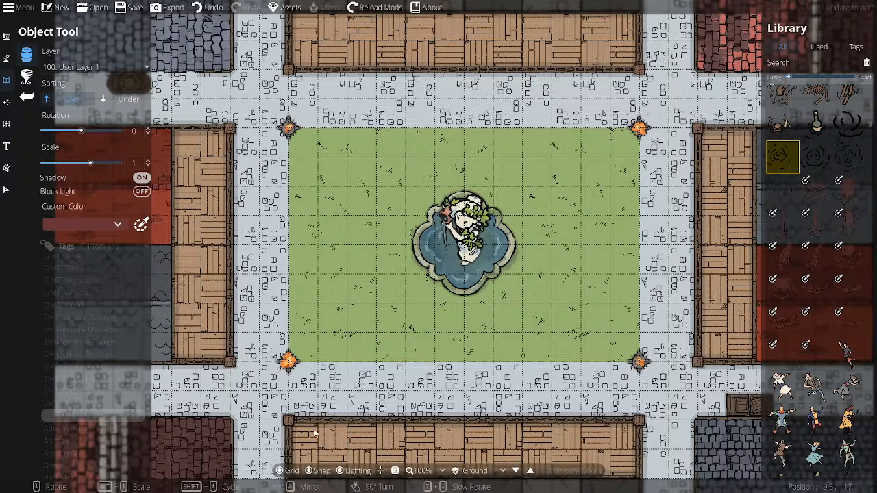
pyautogui.click(308, 471)
# - Select the statue in the fountain and save the map
pyautogui.click(7, 190)
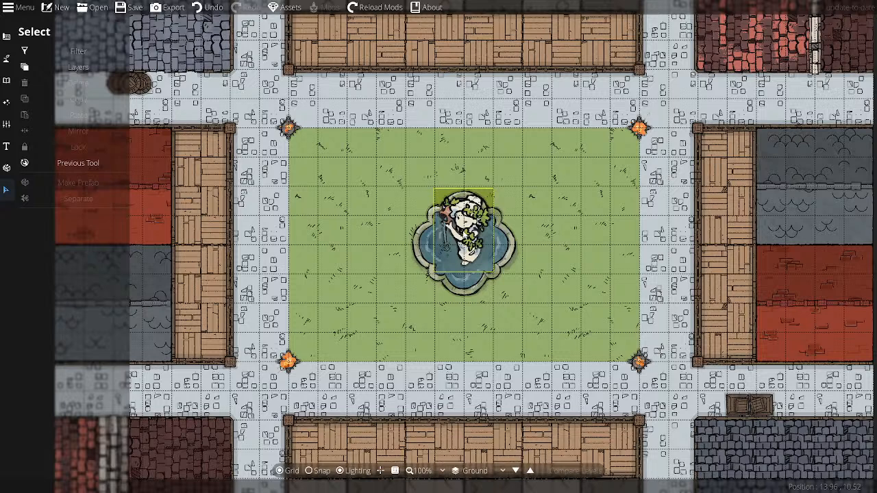
pyautogui.click(464, 237)
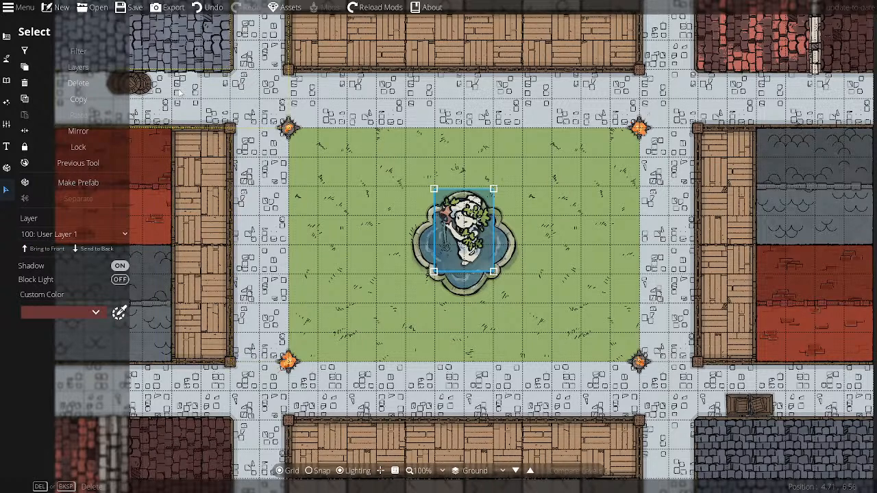
pyautogui.click(120, 7)
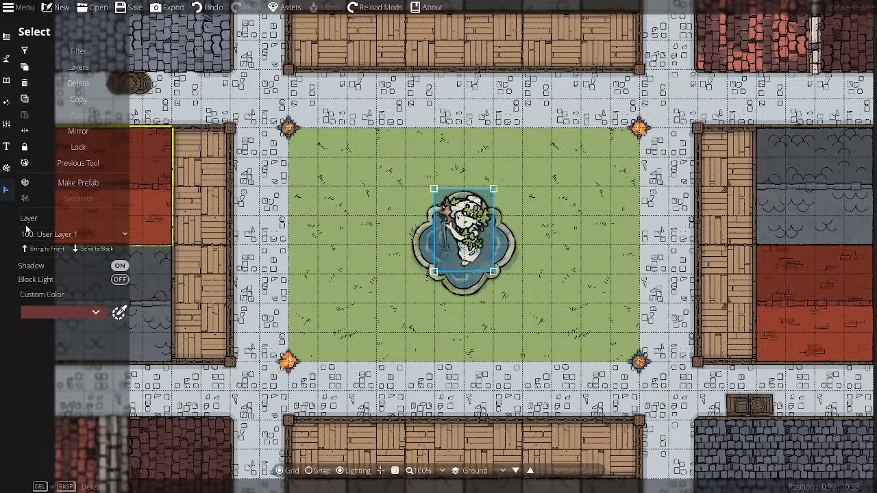
# - Paint Terrain Gravel paths at brush size 3 from the north and south edges of the grass to the fountain
pyautogui.click(7, 81)
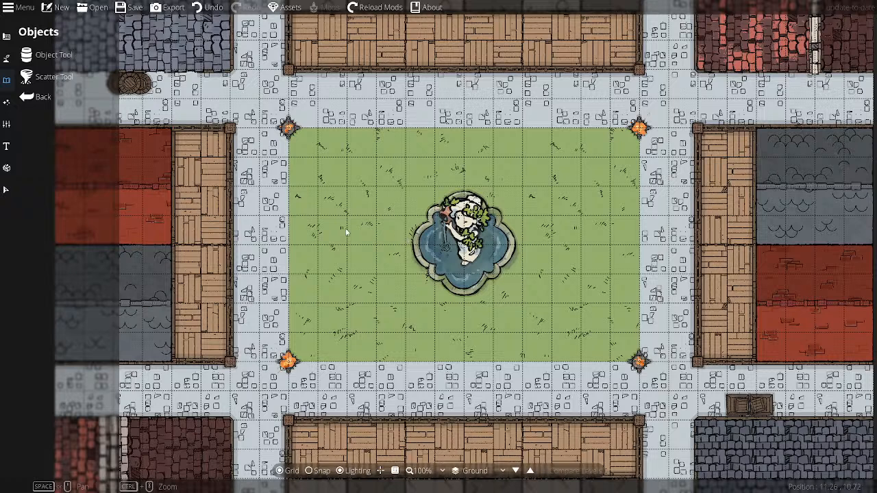
pyautogui.click(7, 59)
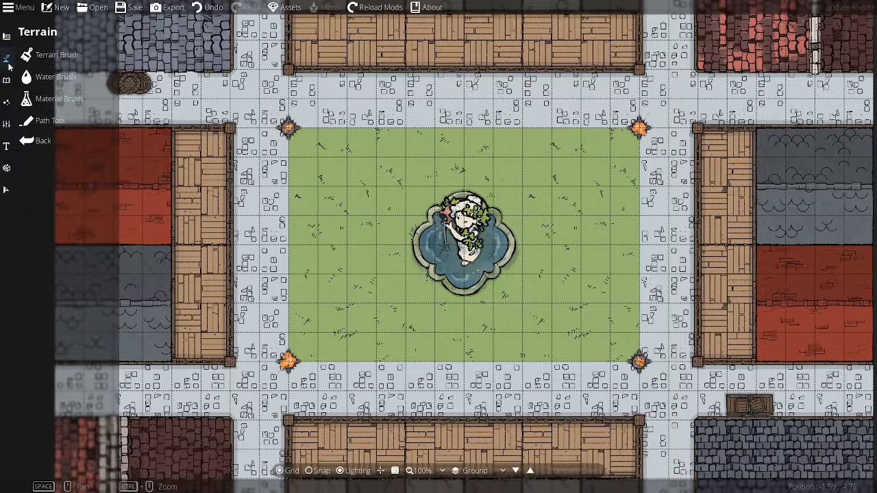
pyautogui.click(56, 56)
pyautogui.click(91, 235)
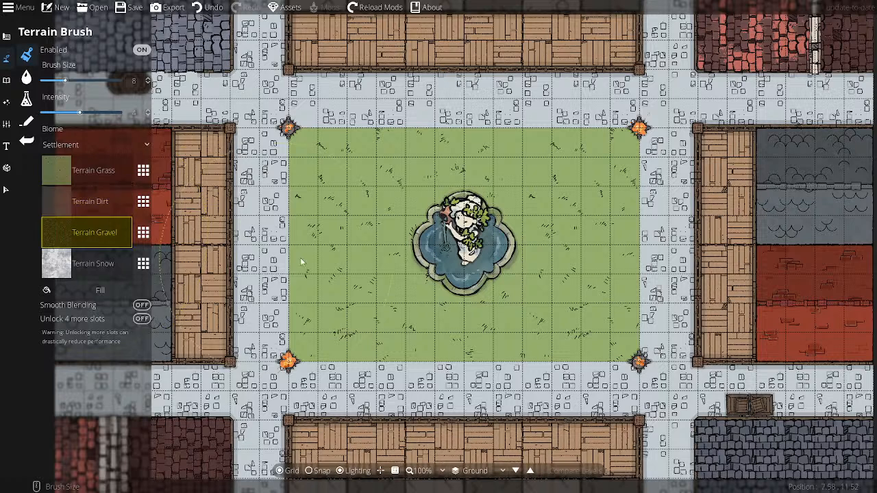
pyautogui.scroll(-1, 363, 255)
pyautogui.scroll(-4, 363, 255)
pyautogui.moveTo(464, 133); pyautogui.dragTo(457, 261)
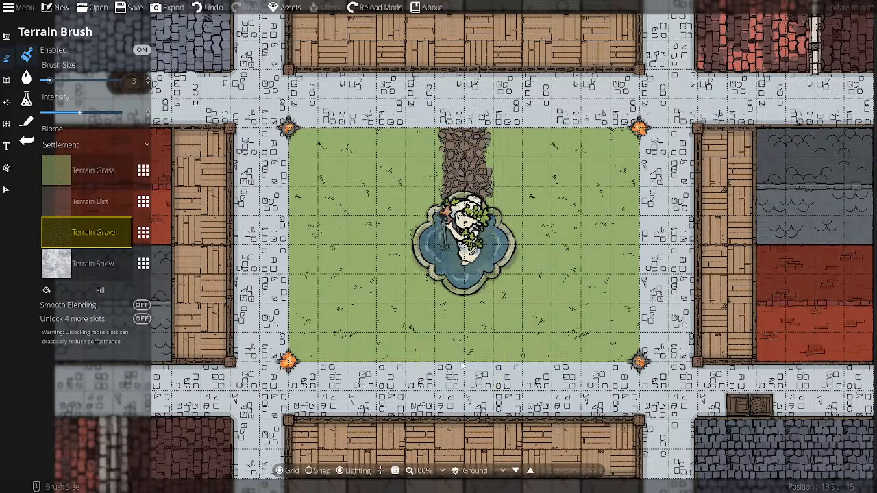
pyautogui.moveTo(464, 366); pyautogui.dragTo(472, 259)
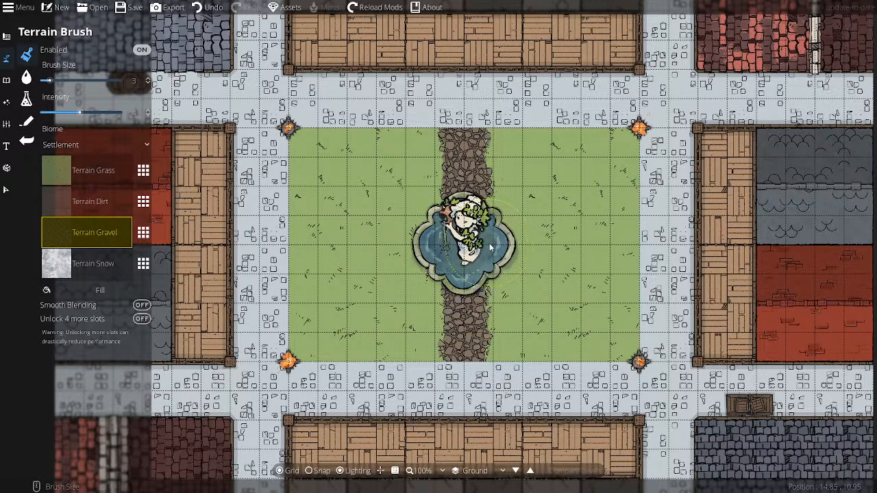
# - Paint matching gravel paths from the fountain to the east and west edges of the grass, evening out the east path
pyautogui.moveTo(521, 248); pyautogui.dragTo(647, 251)
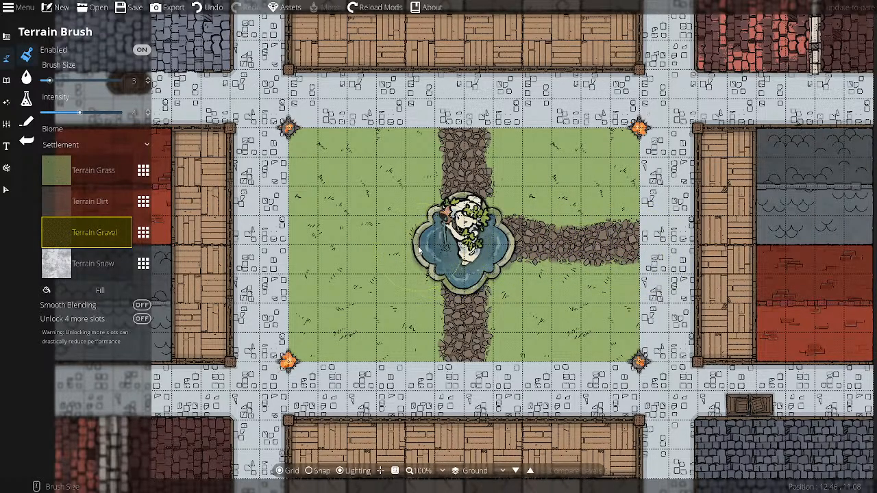
pyautogui.moveTo(405, 250); pyautogui.dragTo(287, 252)
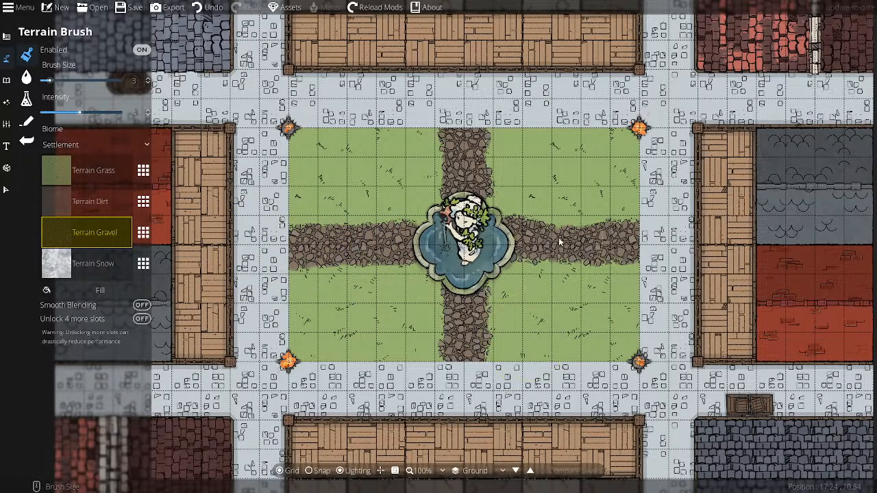
pyautogui.moveTo(585, 230); pyautogui.dragTo(539, 253)
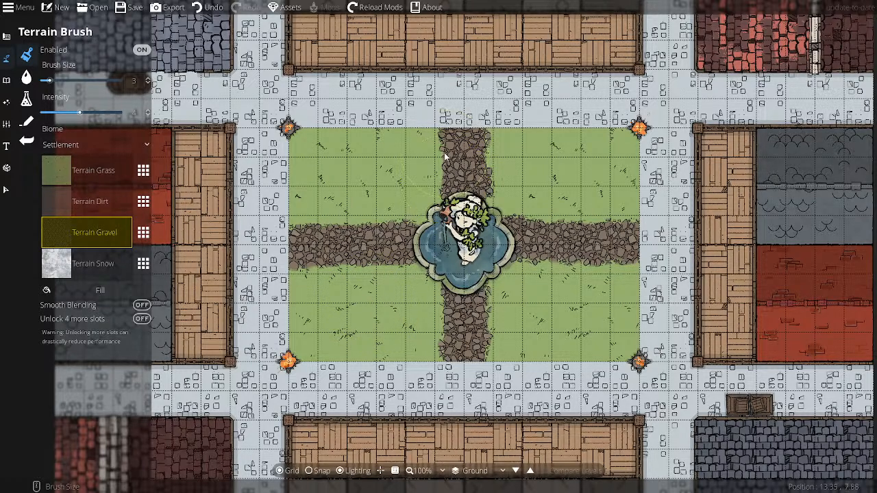
# - Flare the outer ends of the gravel paths and ring the fountain with gravel at brush size 1, and save the map
pyautogui.scroll(-1, 445, 149)
pyautogui.scroll(-1, 442, 137)
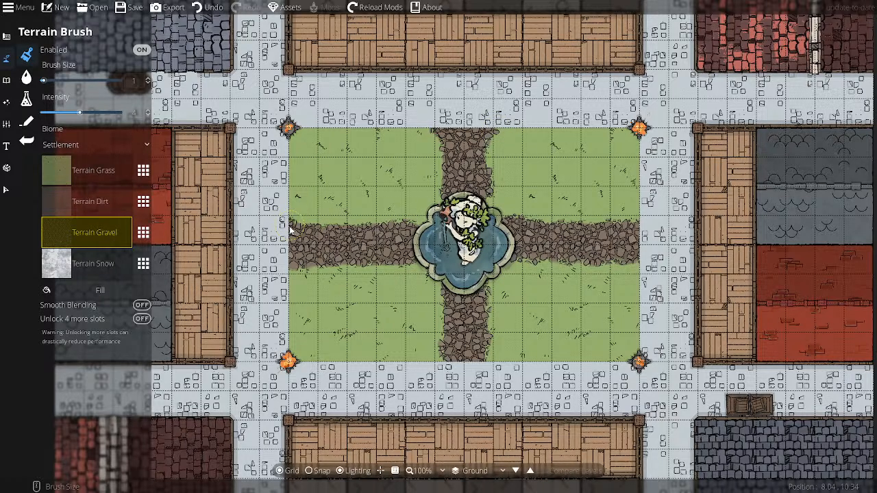
pyautogui.moveTo(288, 275); pyautogui.dragTo(290, 284)
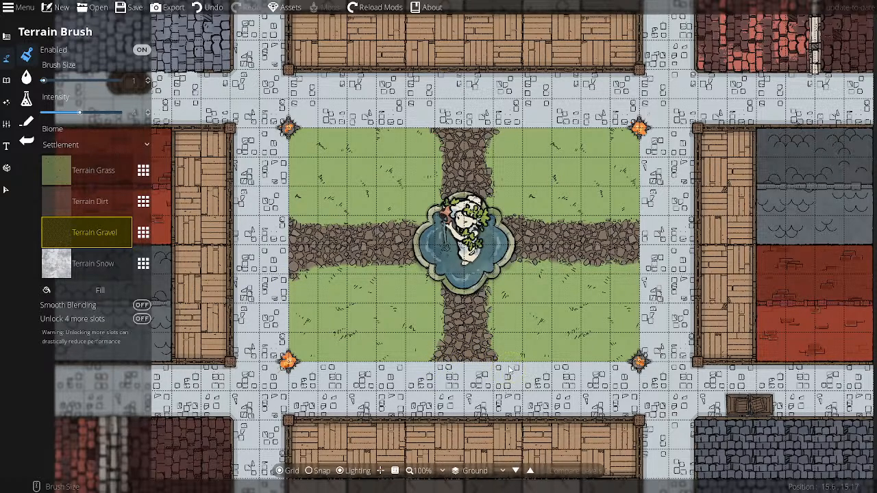
pyautogui.click(641, 270)
pyautogui.click(644, 220)
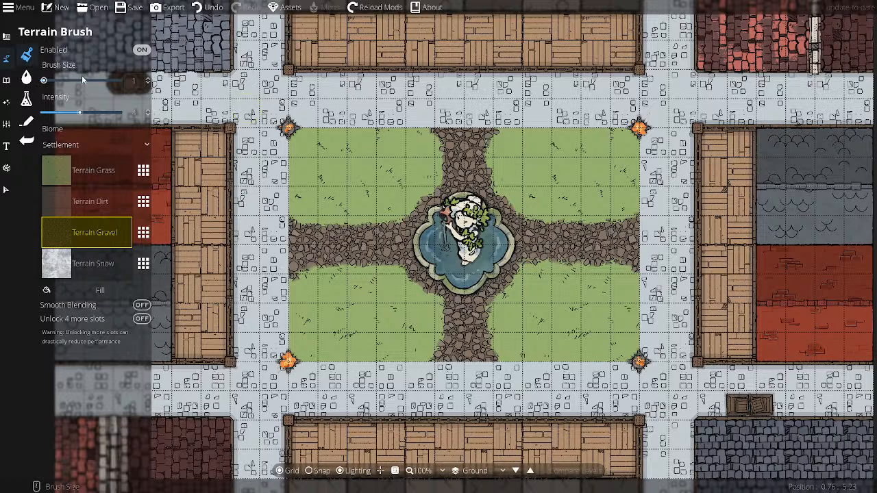
pyautogui.click(118, 9)
pyautogui.moveTo(358, 131); pyautogui.dragTo(360, 169)
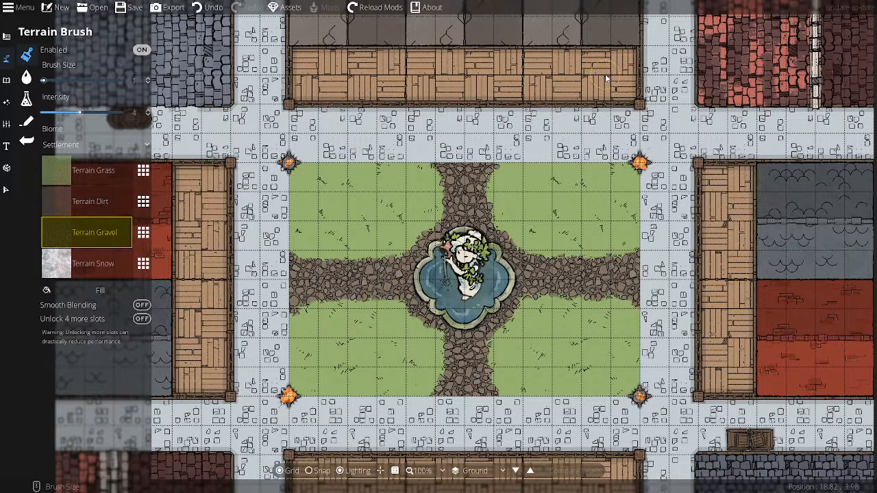
# - Filter the object library to the 2MT 1900s Misc. Map Assets tag and choose the light green leafy plant
pyautogui.click(7, 82)
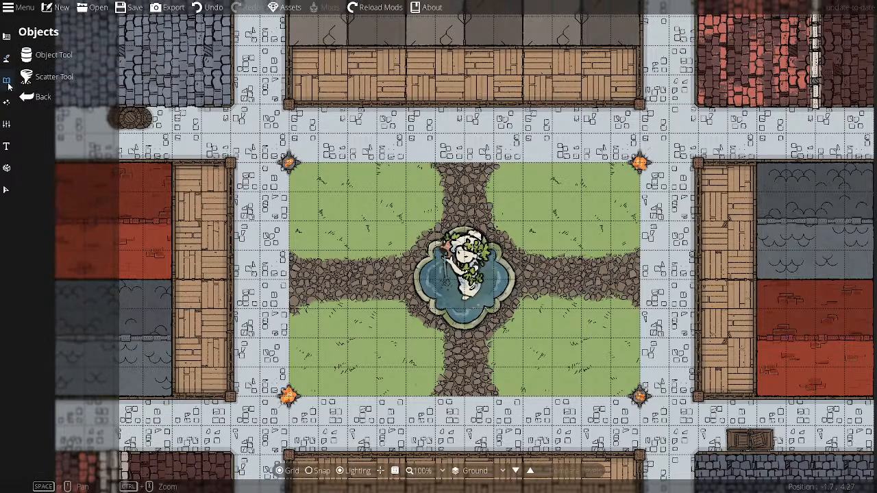
pyautogui.click(49, 59)
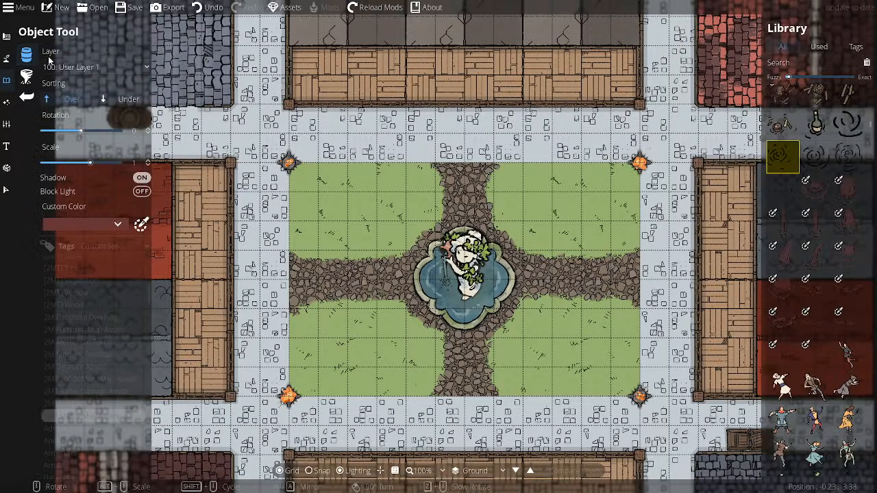
pyautogui.click(83, 381)
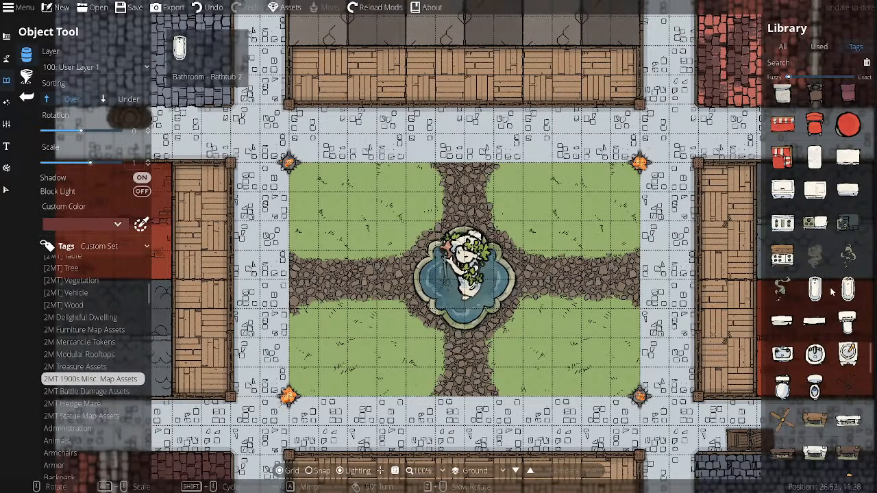
pyautogui.scroll(-5, 830, 299)
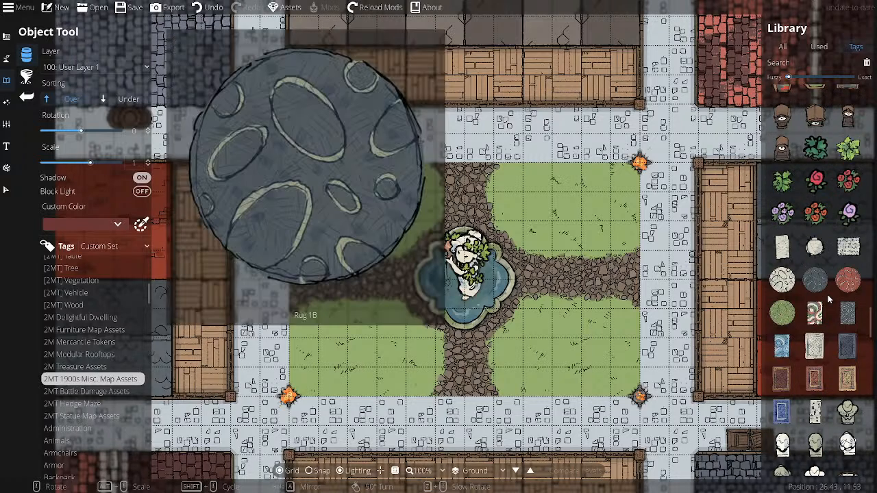
pyautogui.click(849, 151)
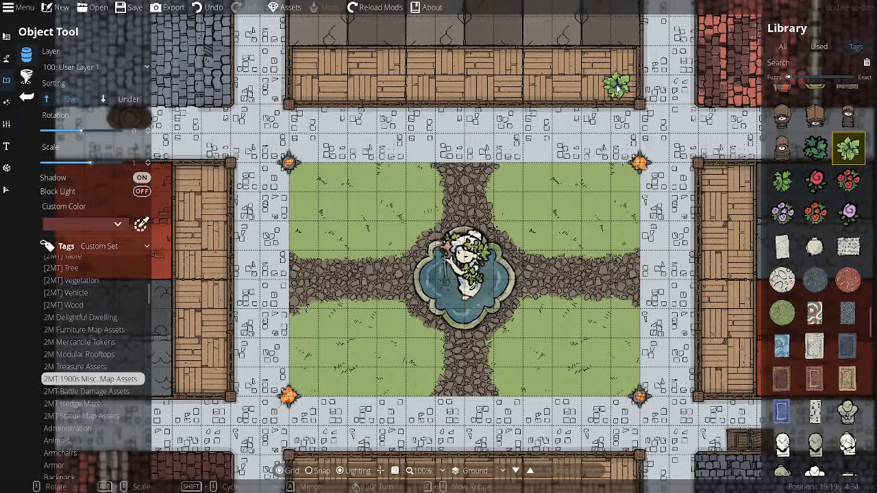
# - Paint Terrain Dirt patches at brush size 2 in the northwest and southwest corners of the central grass area
pyautogui.click(7, 60)
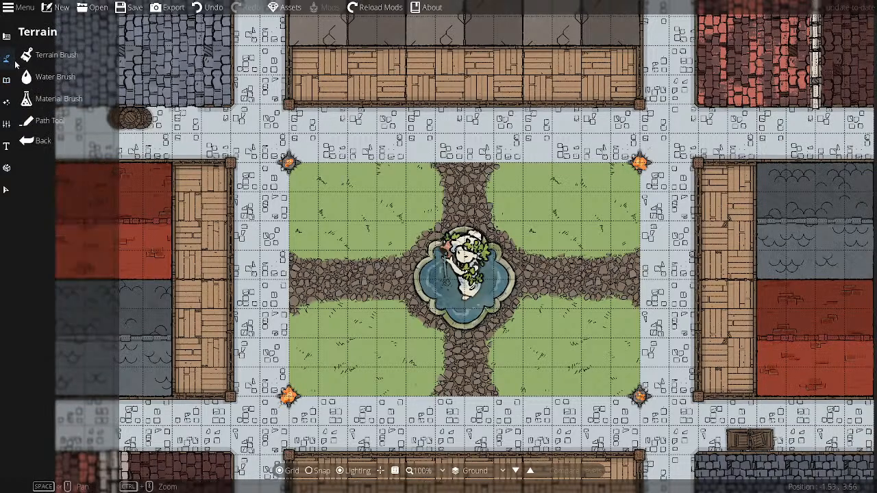
pyautogui.click(48, 56)
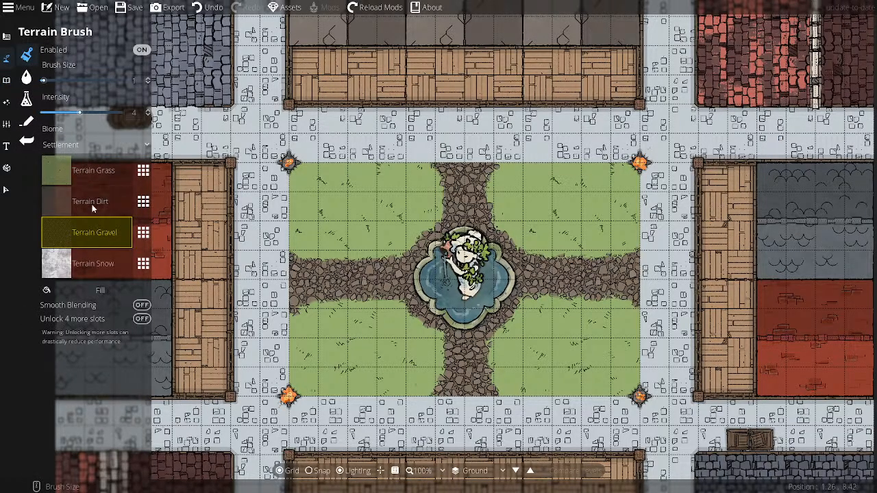
pyautogui.click(93, 205)
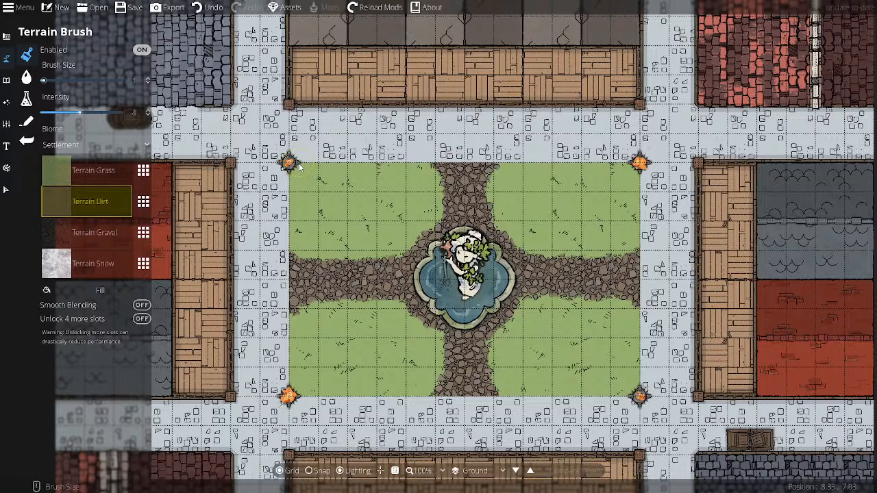
pyautogui.scroll(1, 299, 166)
pyautogui.moveTo(305, 163)
pyautogui.mouseDown()
pyautogui.moveTo(276, 199)
pyautogui.moveTo(322, 157)
pyautogui.moveTo(277, 215)
pyautogui.mouseUp()
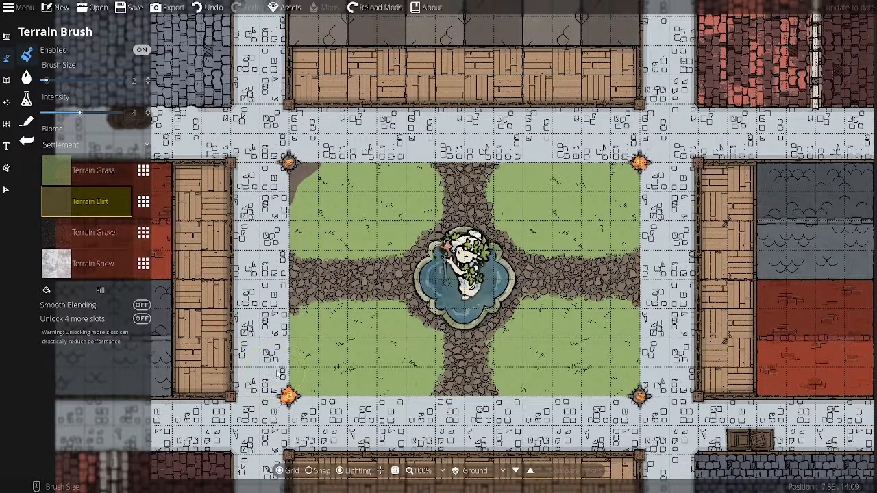
pyautogui.moveTo(284, 381)
pyautogui.mouseDown()
pyautogui.moveTo(298, 396)
pyautogui.moveTo(344, 419)
pyautogui.moveTo(330, 408)
pyautogui.moveTo(307, 400)
pyautogui.mouseUp()
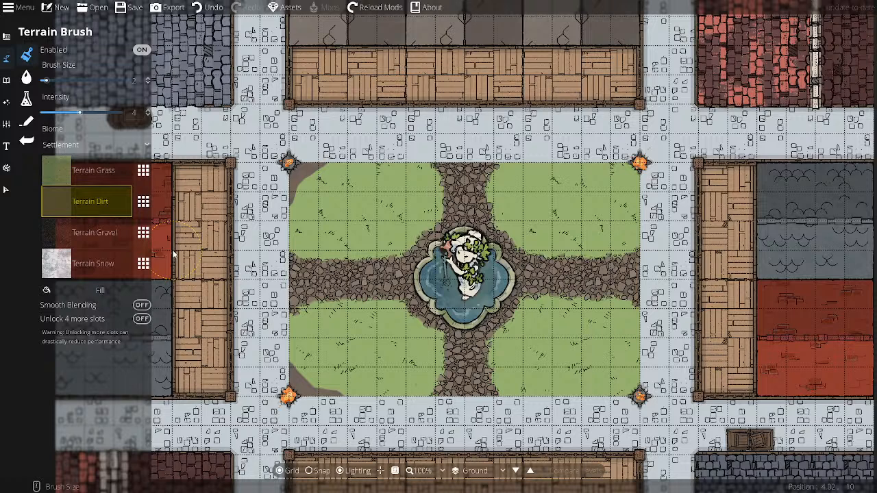
# - Trim the two dirt corner patches with Terrain Grass at brush size 1 around the pillars, and save the map
pyautogui.click(61, 172)
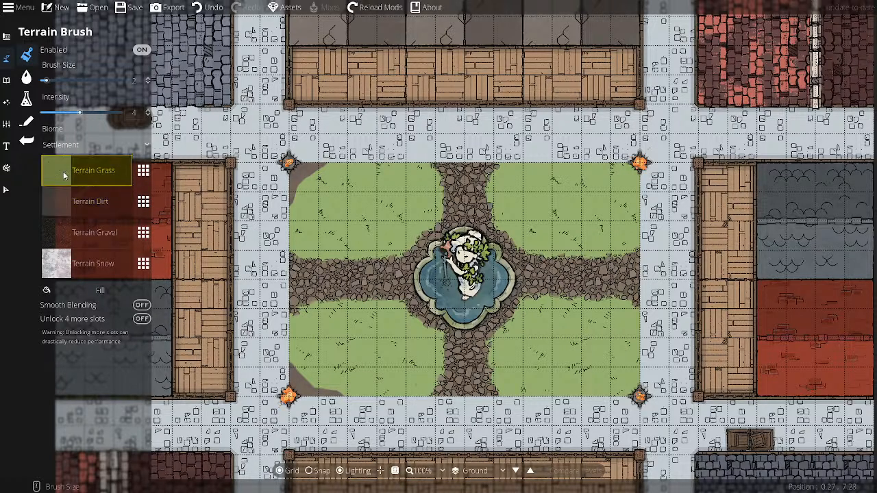
pyautogui.press('[')
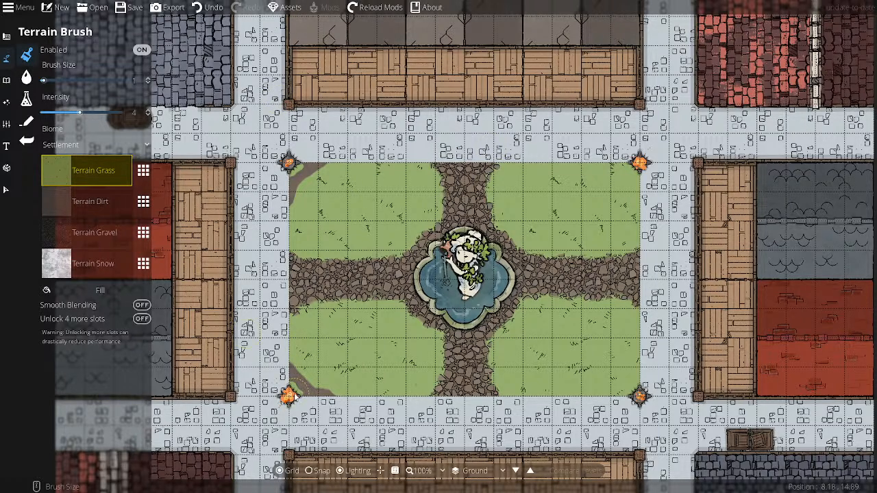
pyautogui.click(129, 8)
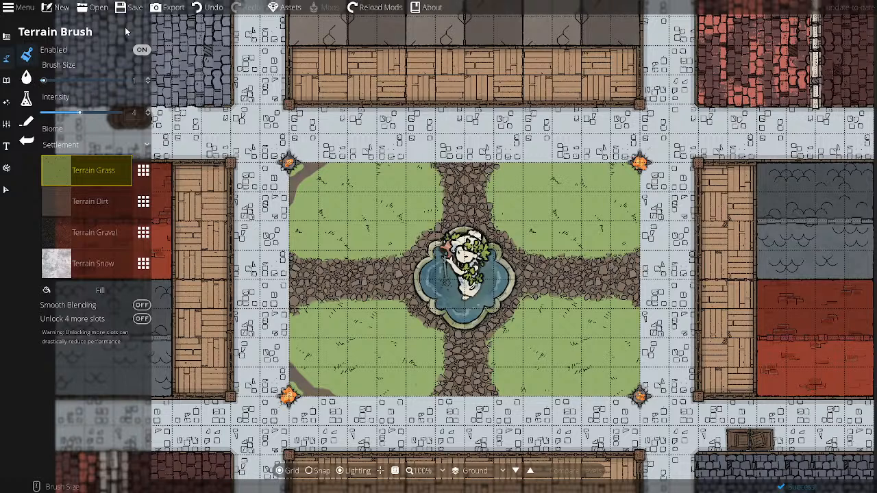
# - With snapping on, place a large light green plant, two smaller leafy plants and a red rose bush along the north balcony
pyautogui.click(7, 82)
pyautogui.click(30, 57)
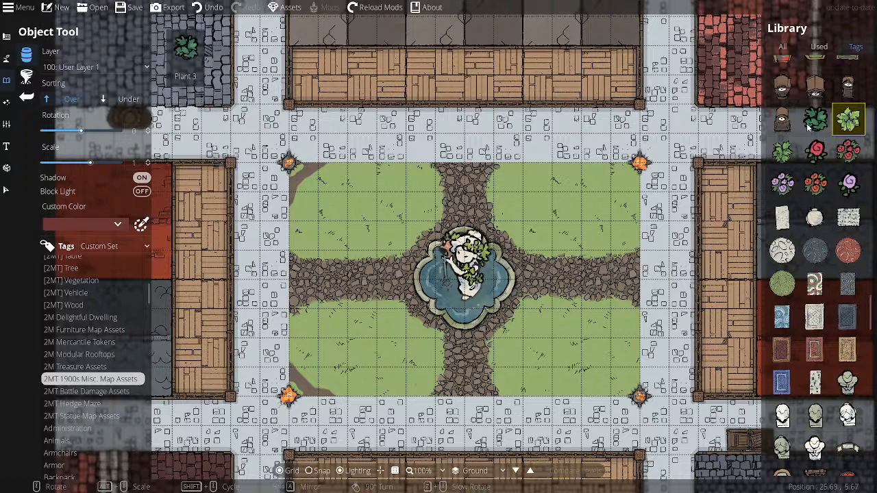
pyautogui.moveTo(819, 127)
pyautogui.moveTo(848, 130)
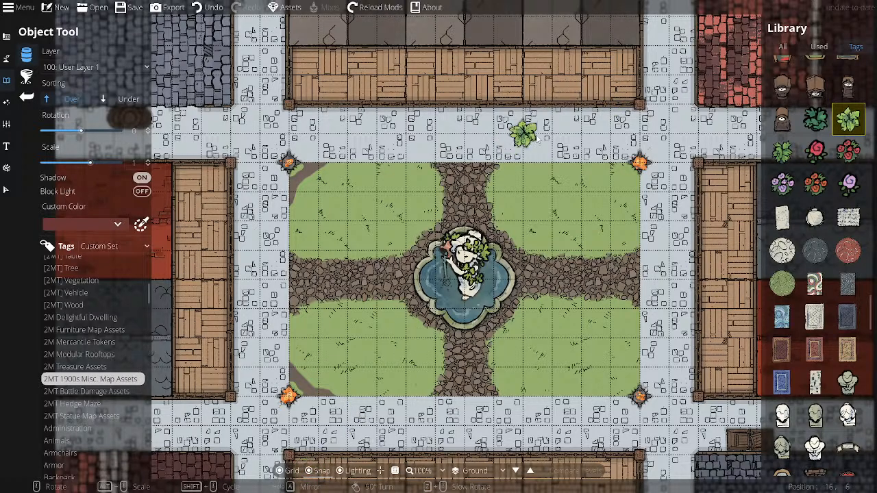
pyautogui.click(614, 81)
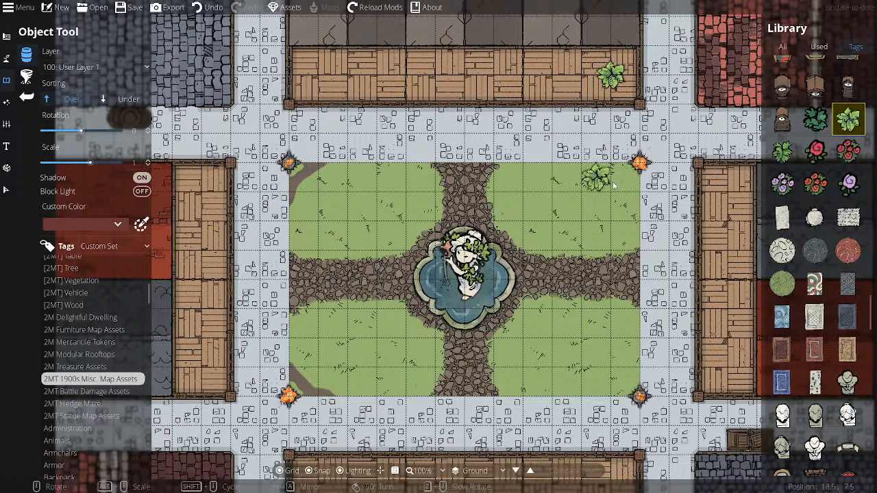
pyautogui.click(816, 124)
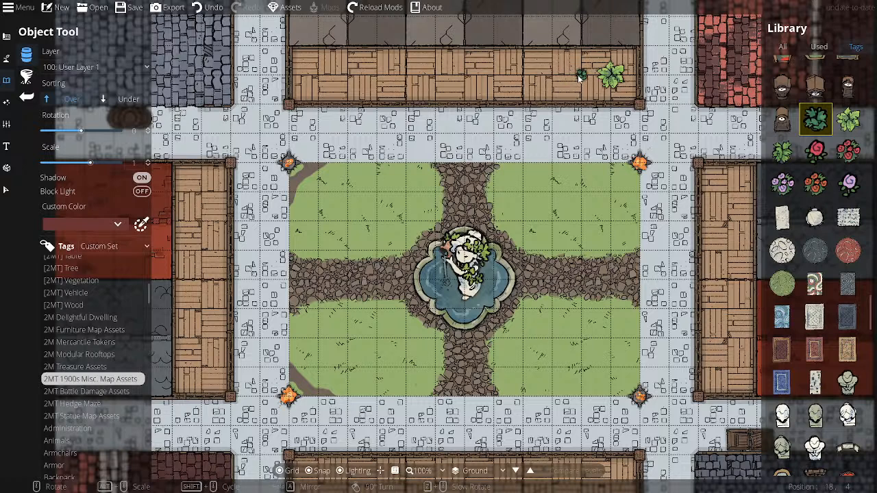
pyautogui.click(578, 77)
pyautogui.click(782, 152)
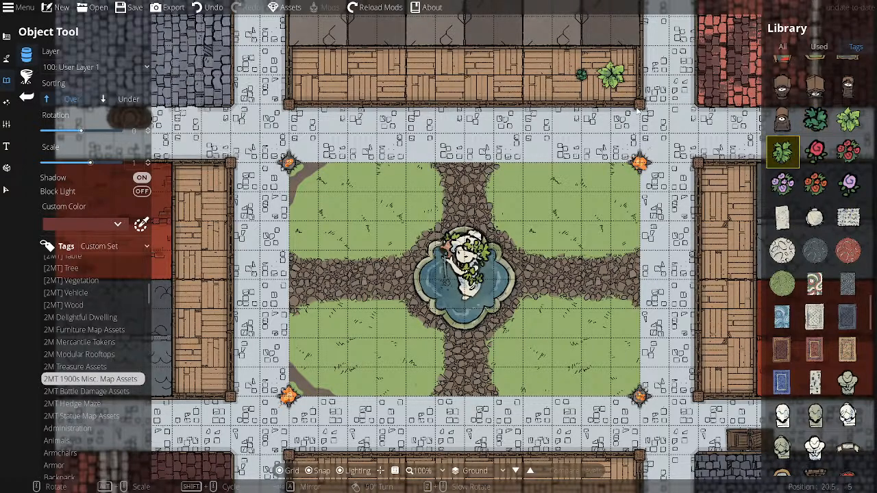
pyautogui.click(555, 79)
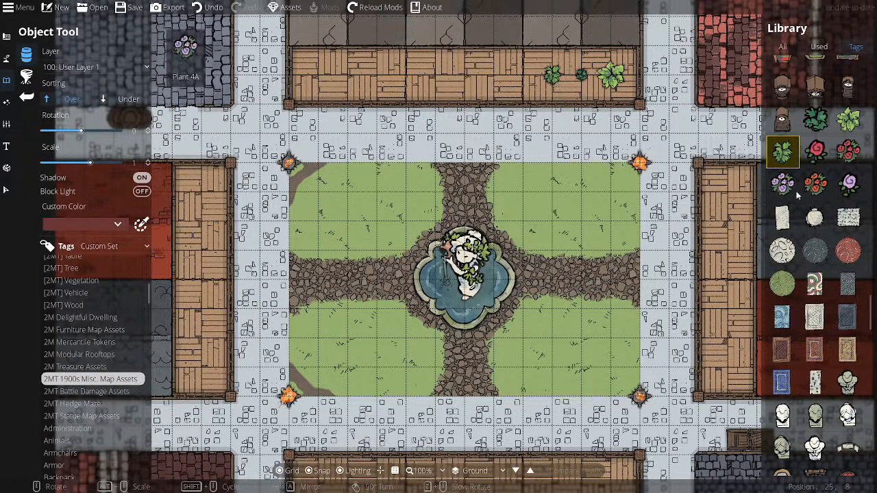
pyautogui.click(842, 156)
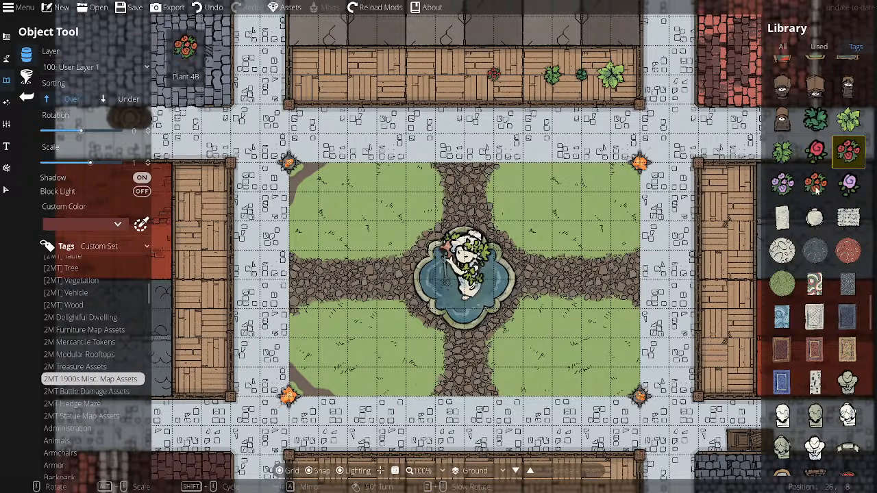
pyautogui.click(499, 81)
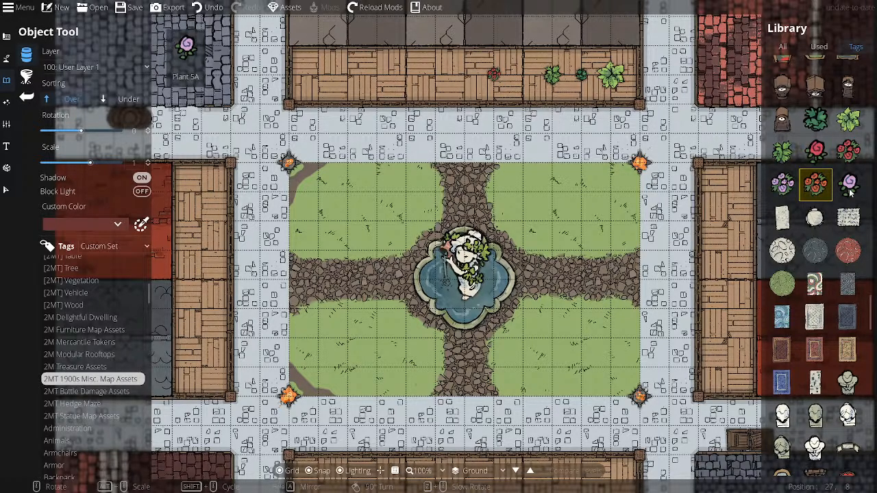
pyautogui.moveTo(831, 192)
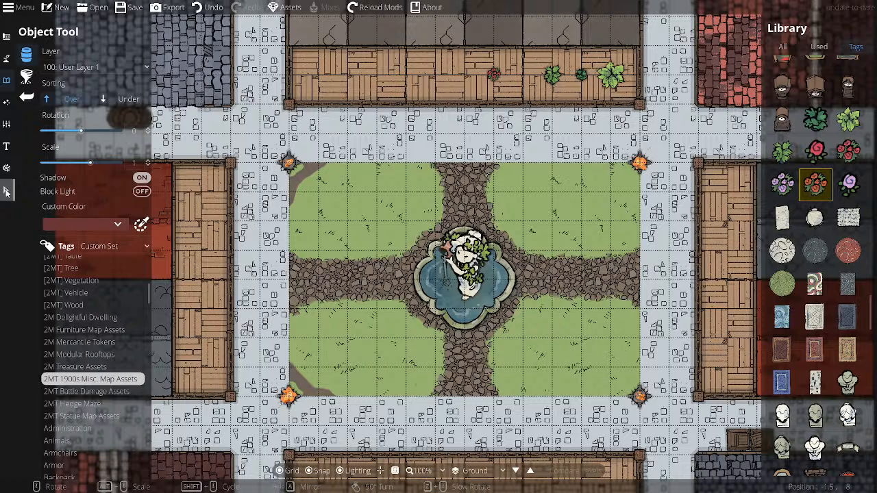
# - Delete the red rose bush and the small dark green plant from the north balcony
pyautogui.click(6, 191)
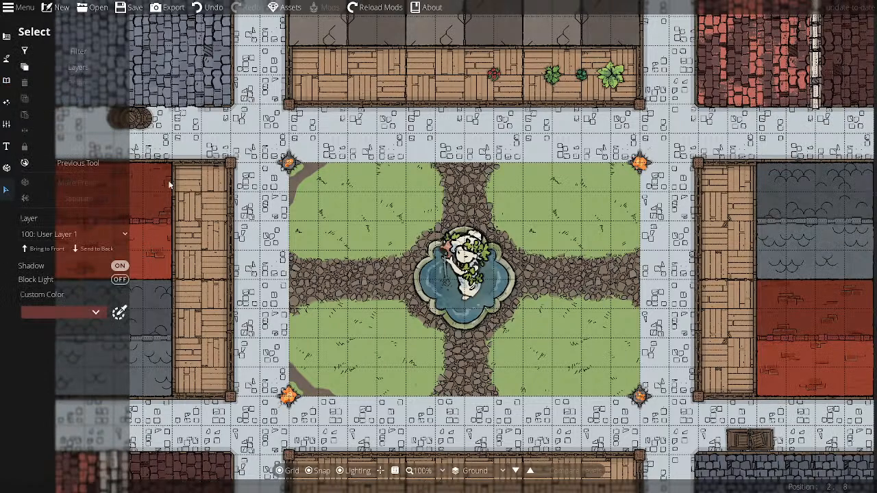
pyautogui.click(493, 77)
pyautogui.click(493, 79)
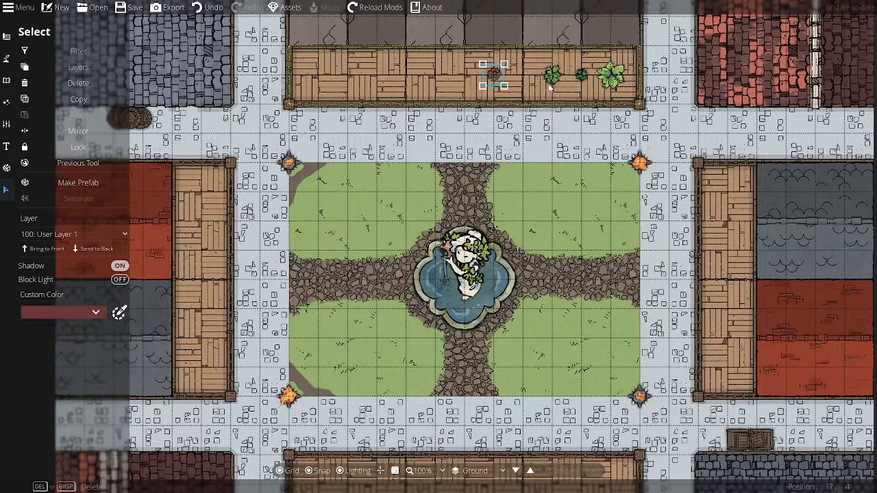
pyautogui.press('Delete')
pyautogui.click(582, 77)
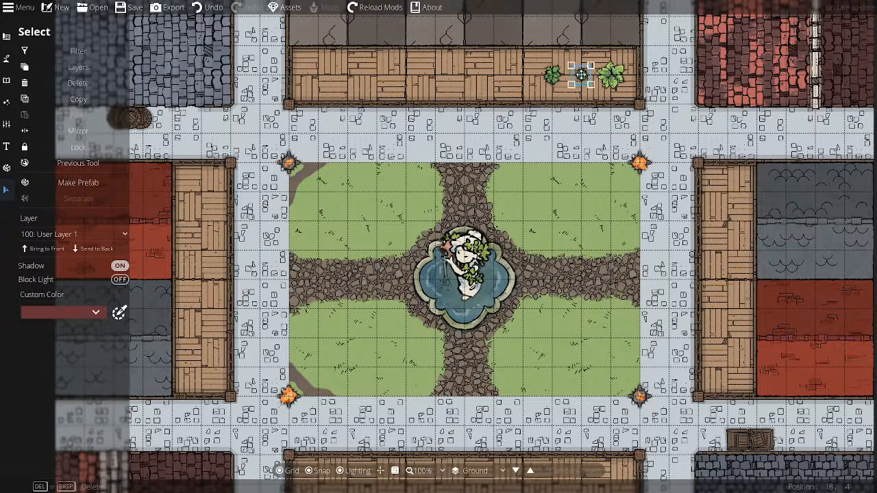
pyautogui.press('Delete')
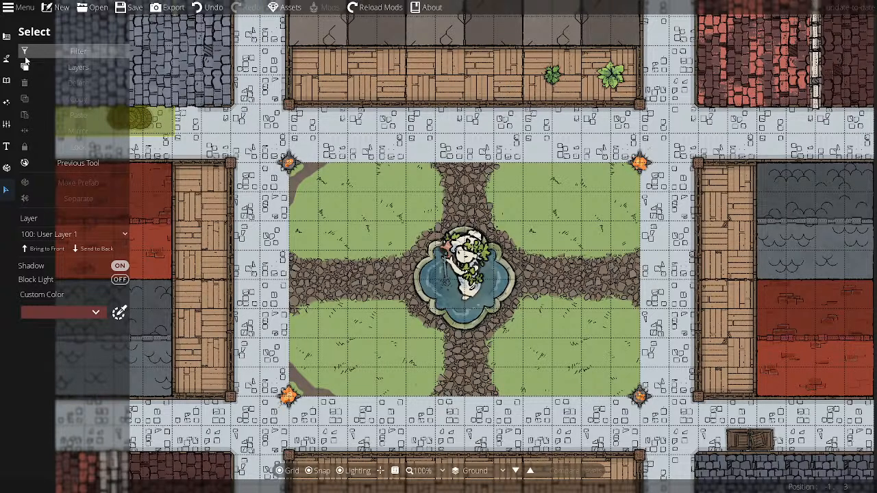
# - Limit the object library to used assets and choose the light green leafy plant for placing
pyautogui.click(7, 80)
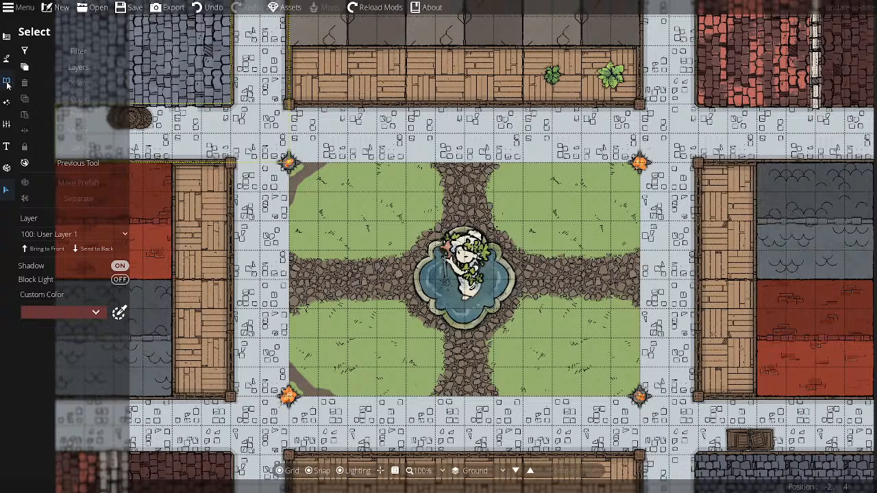
pyautogui.click(52, 55)
pyautogui.click(818, 46)
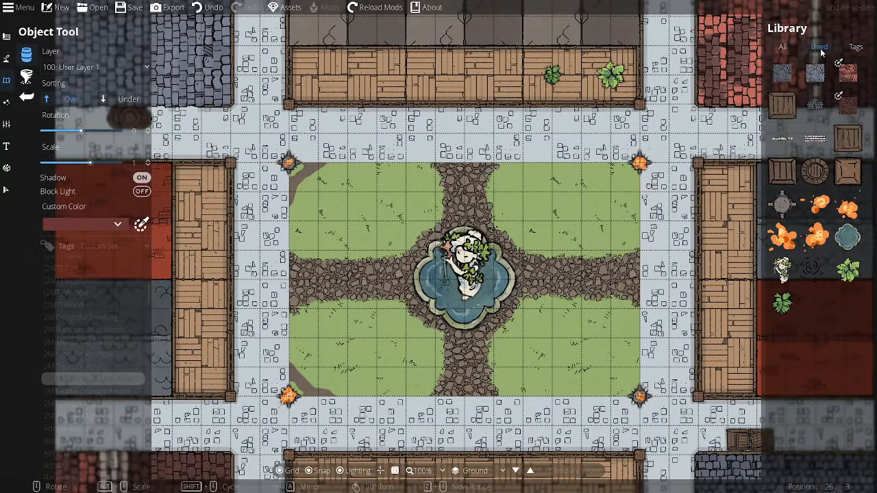
pyautogui.click(847, 270)
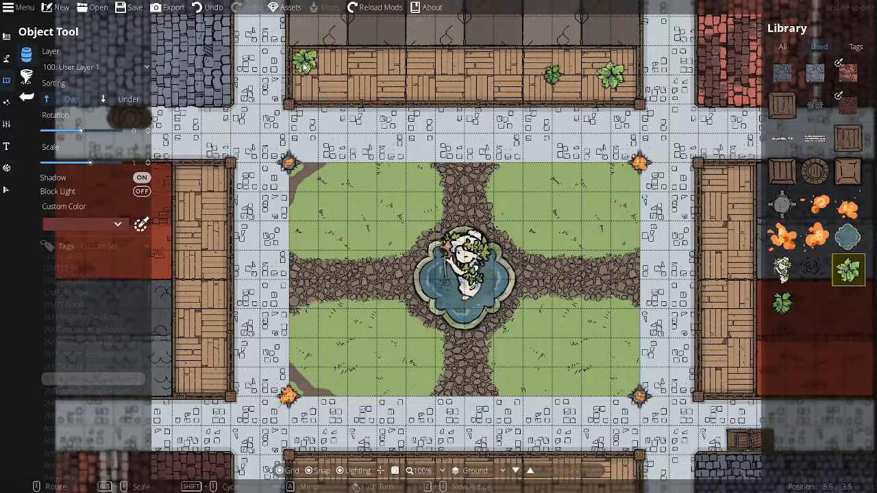
pyautogui.click(306, 67)
pyautogui.rightClick(300, 93)
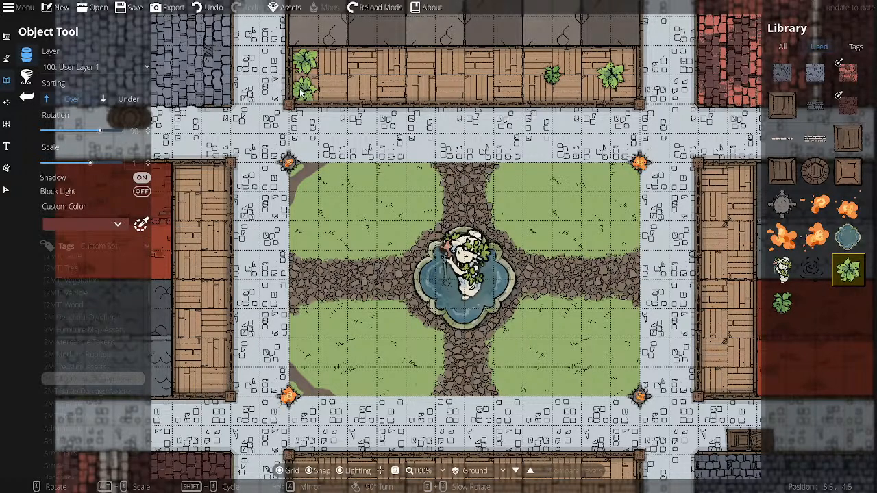
pyautogui.click(206, 8)
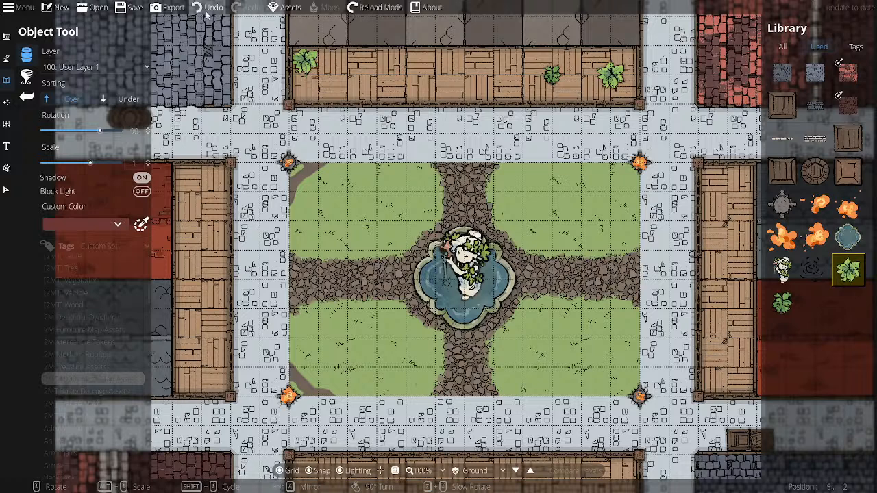
# - With the Scatter Tool, place two light green leafy plants, one above the other, at the west end of the north balcony
pyautogui.click(26, 77)
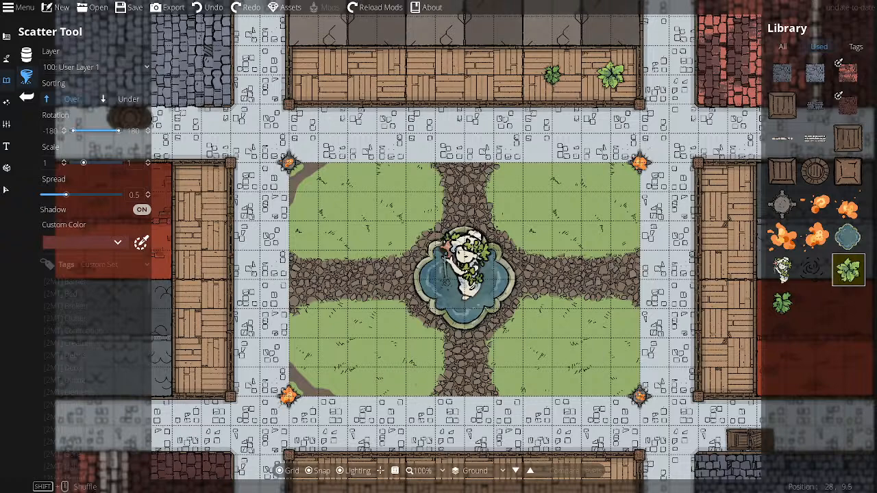
pyautogui.moveTo(849, 271)
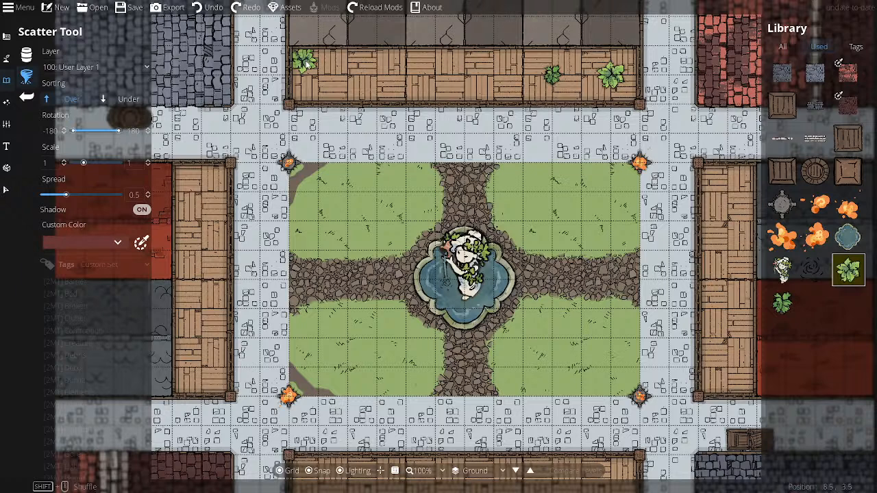
pyautogui.click(307, 64)
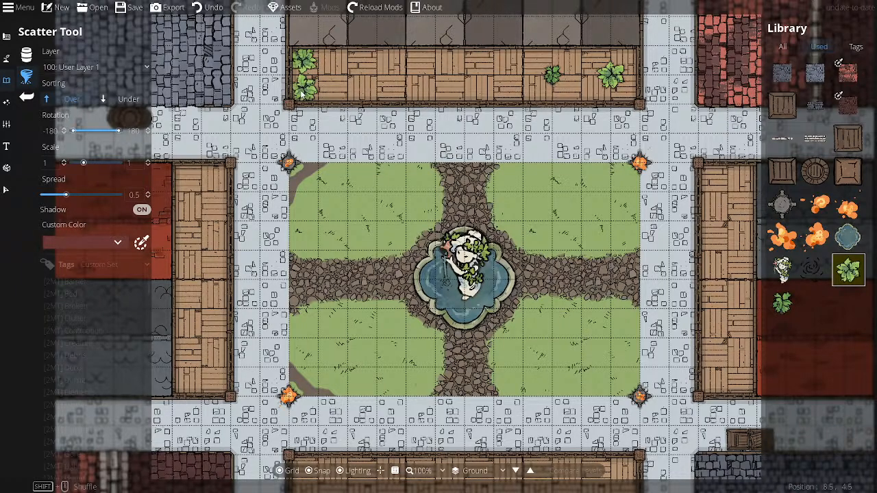
pyautogui.click(301, 96)
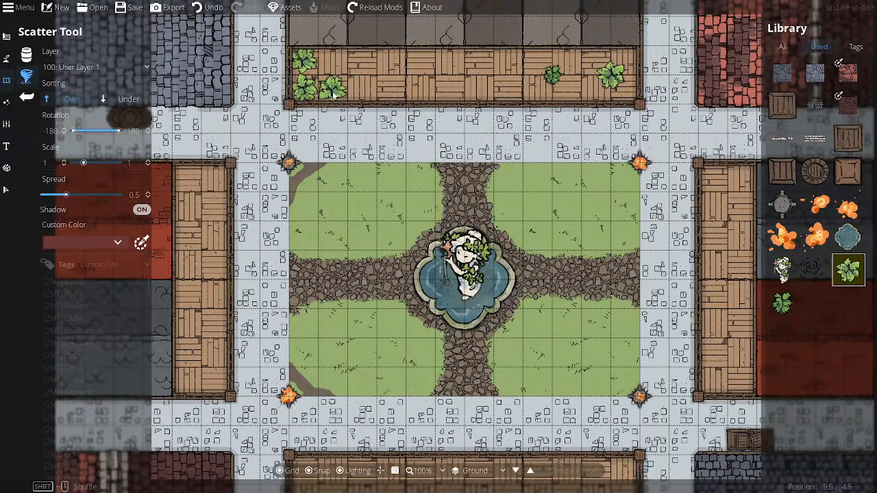
pyautogui.click(333, 95)
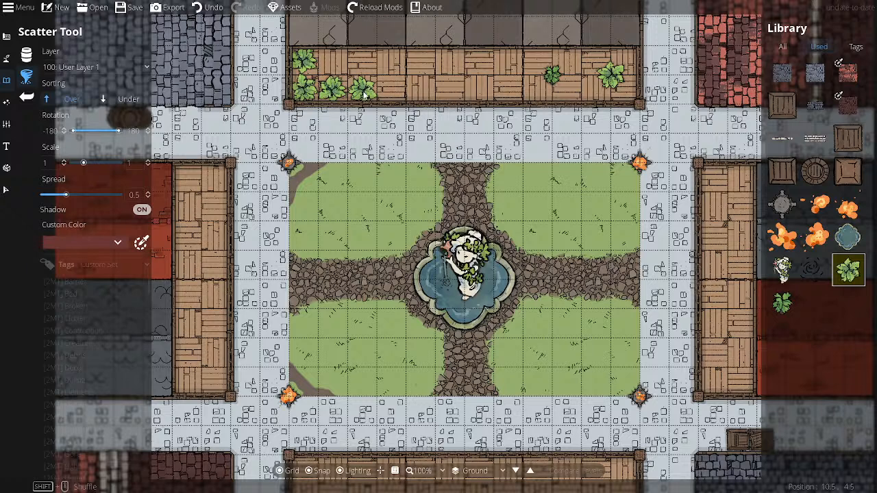
pyautogui.click(364, 94)
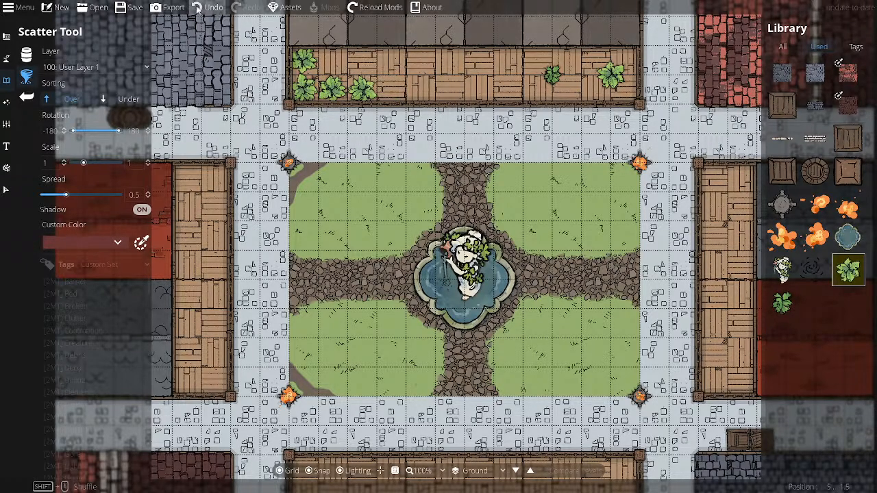
pyautogui.hotkey('ctrl', 'z')
pyautogui.hotkey('ctrl', 'z')
# - Scatter eight light green leafy plants in vertical pairs on both sides of the two interior dividers of the north balcony
pyautogui.click(392, 87)
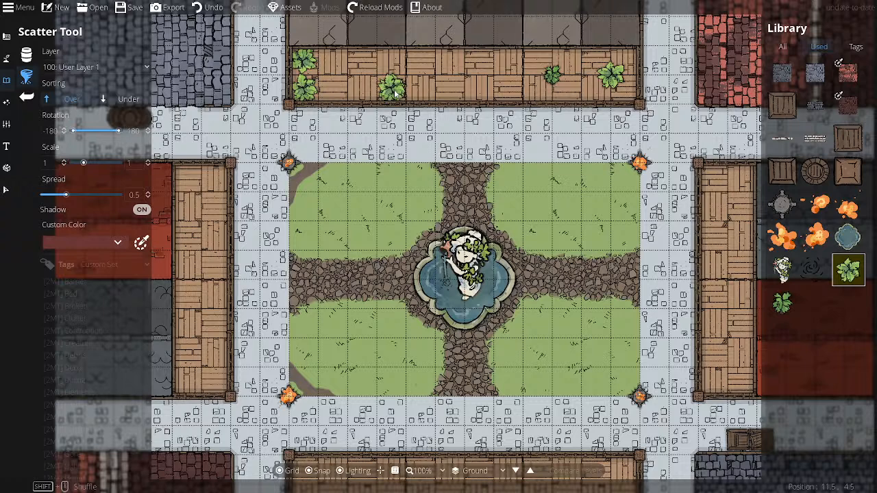
pyautogui.click(395, 65)
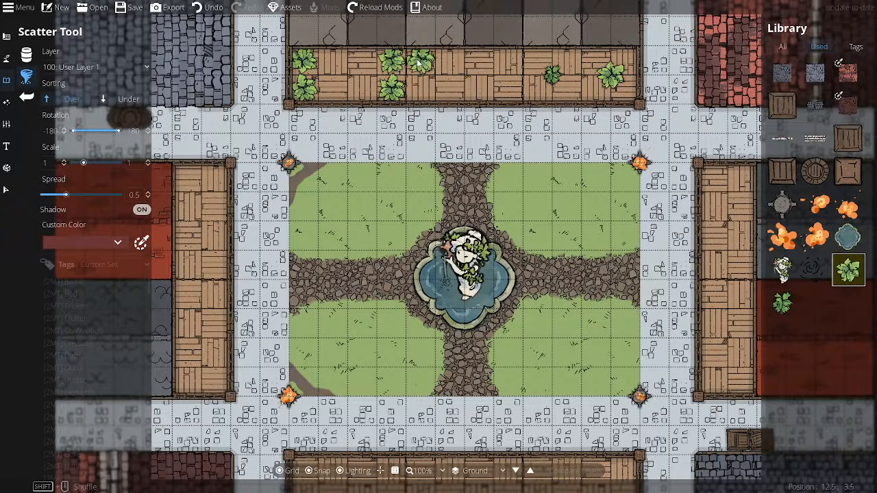
pyautogui.click(419, 65)
pyautogui.click(416, 92)
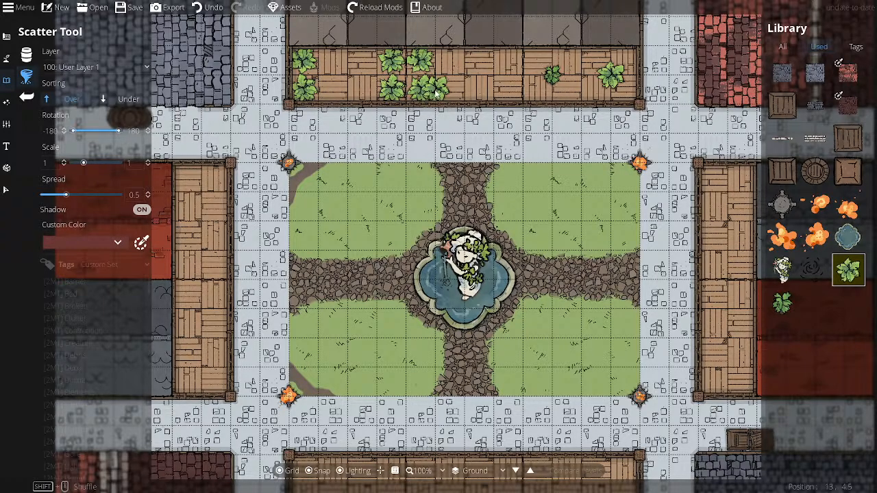
pyautogui.click(505, 92)
pyautogui.click(510, 65)
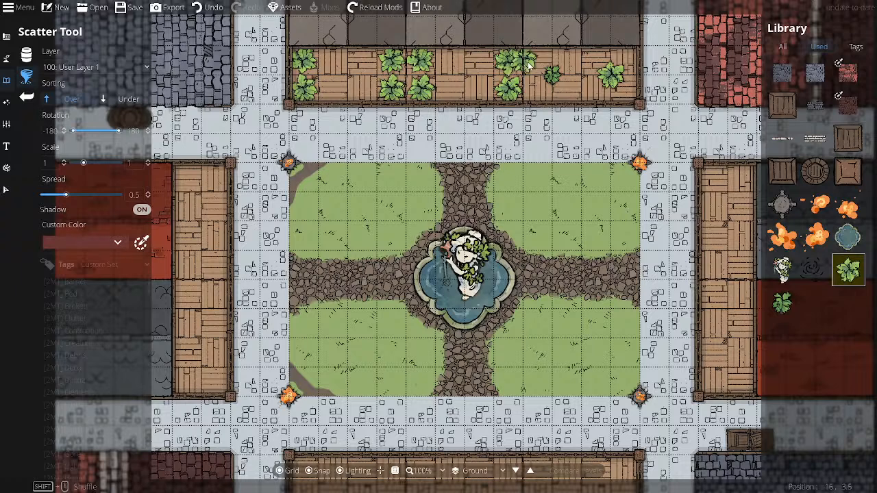
pyautogui.click(538, 89)
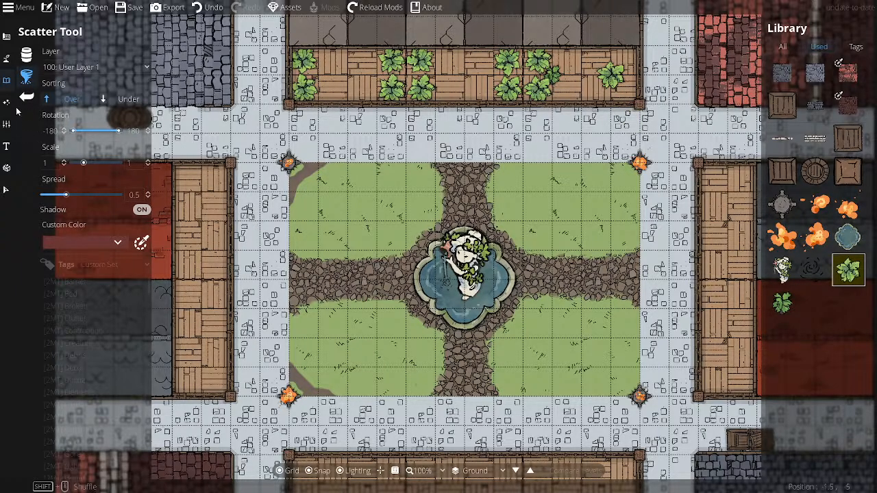
# - Move the large light green plant to the north balcony's northeast corner and the small dark green plant to the middle of the east bay
pyautogui.click(7, 192)
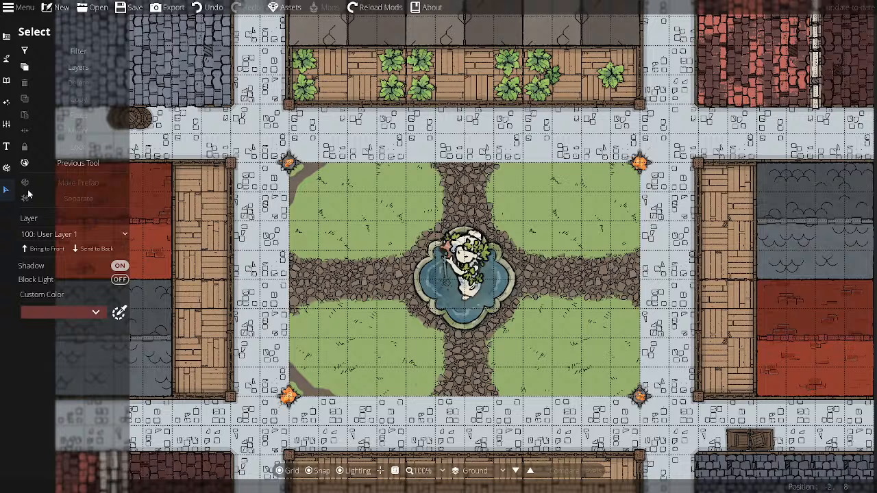
pyautogui.moveTo(607, 77); pyautogui.dragTo(619, 68)
pyautogui.rightClick(618, 70)
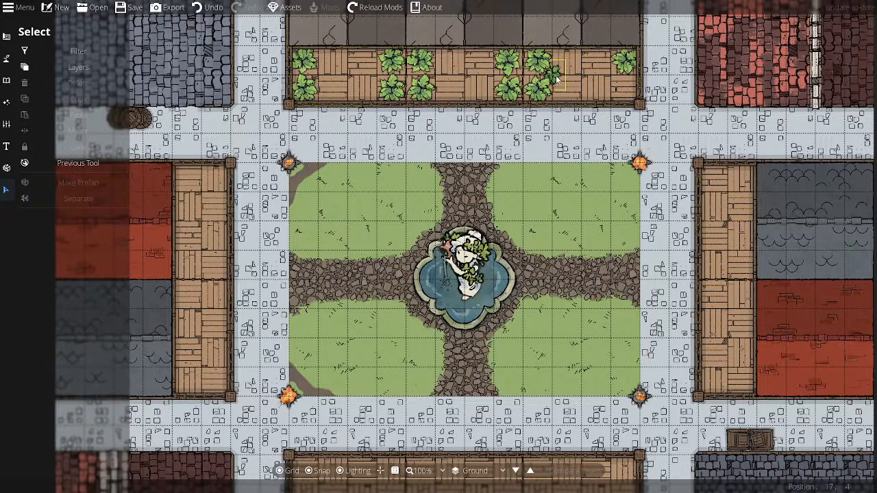
pyautogui.moveTo(556, 80); pyautogui.dragTo(581, 74)
pyautogui.rightClick(581, 74)
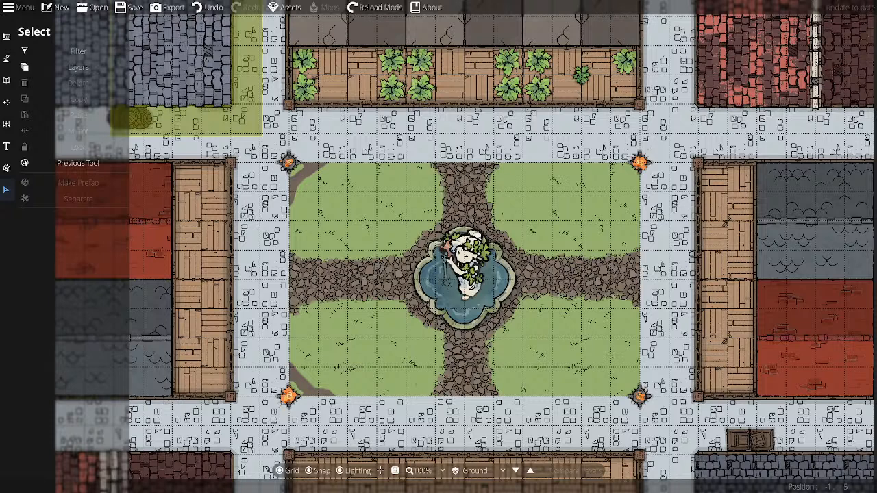
# - Add a light green plant in the balcony's southeast corner and move the small dark green plant against the railing, centred in the east bay
pyautogui.click(6, 80)
pyautogui.click(51, 76)
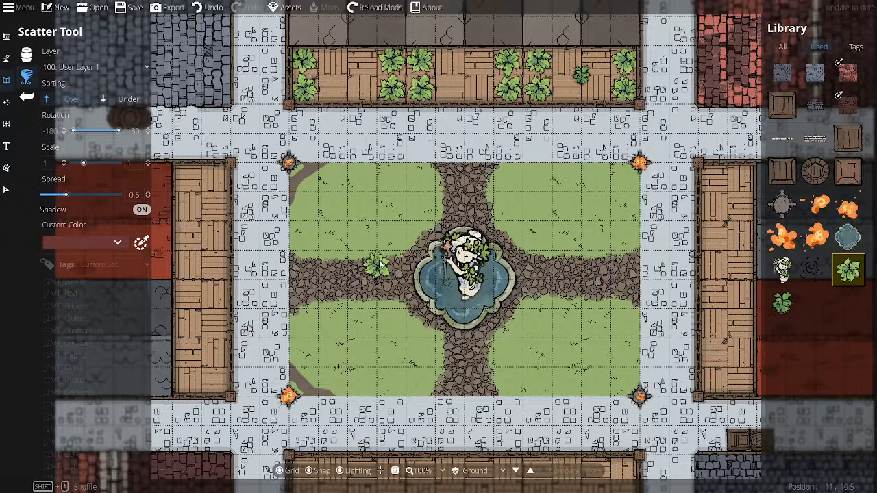
pyautogui.click(6, 191)
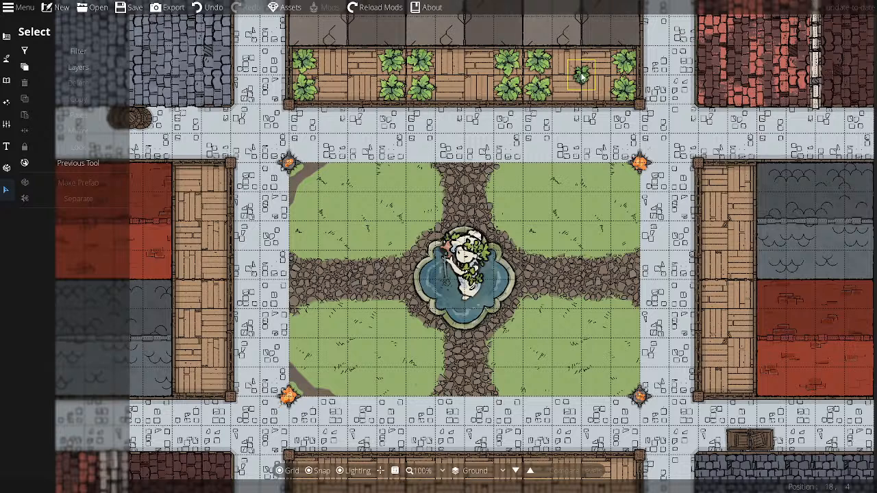
pyautogui.moveTo(581, 76); pyautogui.dragTo(598, 89)
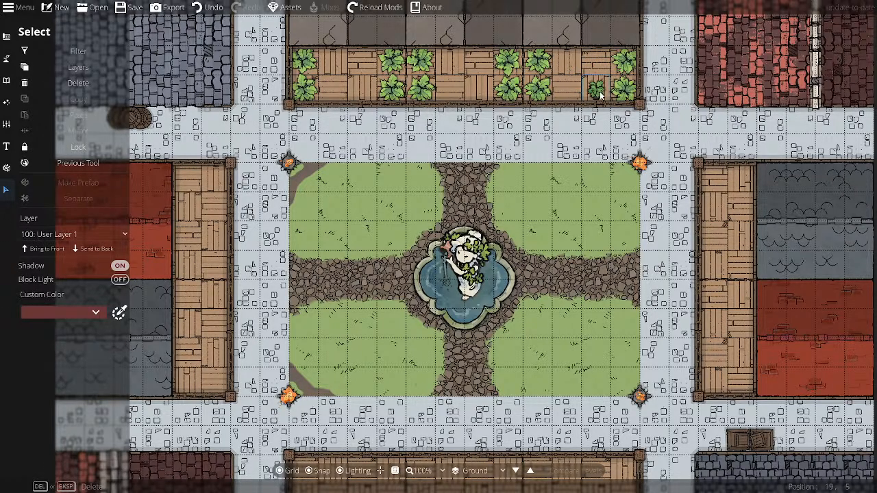
pyautogui.click(478, 139)
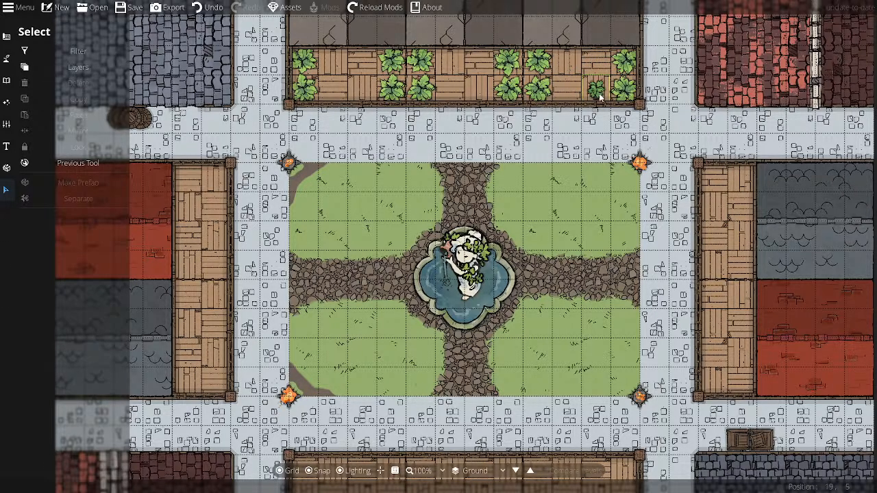
pyautogui.click(6, 81)
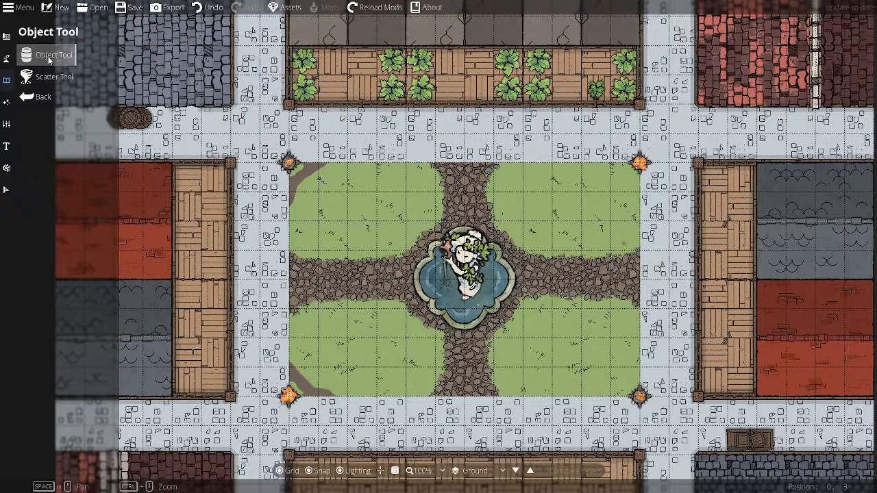
pyautogui.click(7, 191)
pyautogui.moveTo(588, 95)
pyautogui.mouseDown()
pyautogui.moveTo(573, 99)
pyautogui.moveTo(582, 99)
pyautogui.mouseUp()
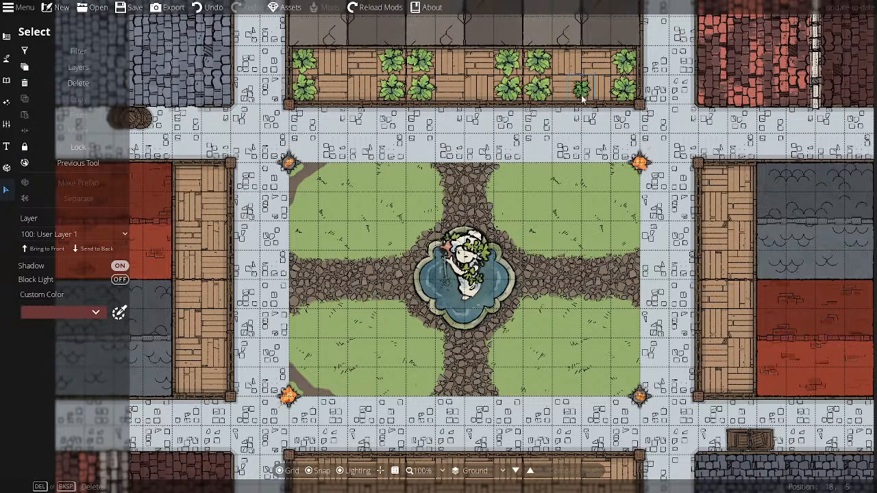
pyautogui.click(563, 120)
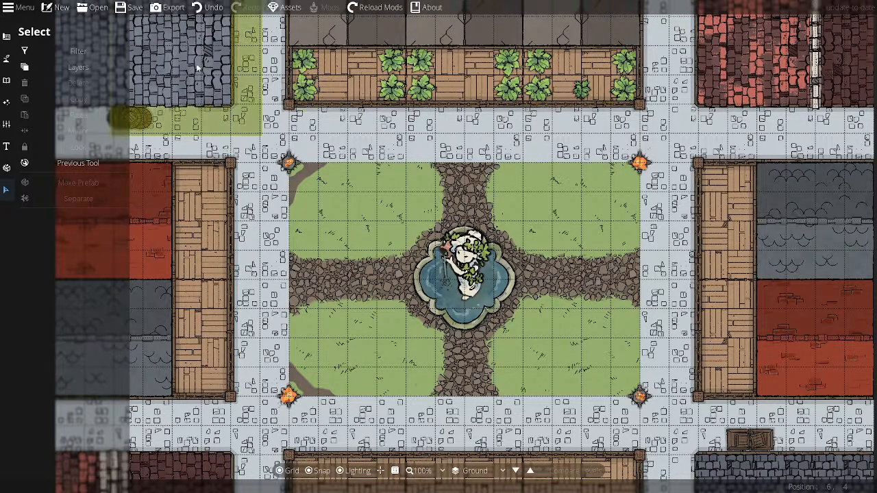
# - Place Plant 2 at rotation 0 against the railing in the middle of the north balcony's centre and west bays
pyautogui.click(6, 79)
pyautogui.click(39, 54)
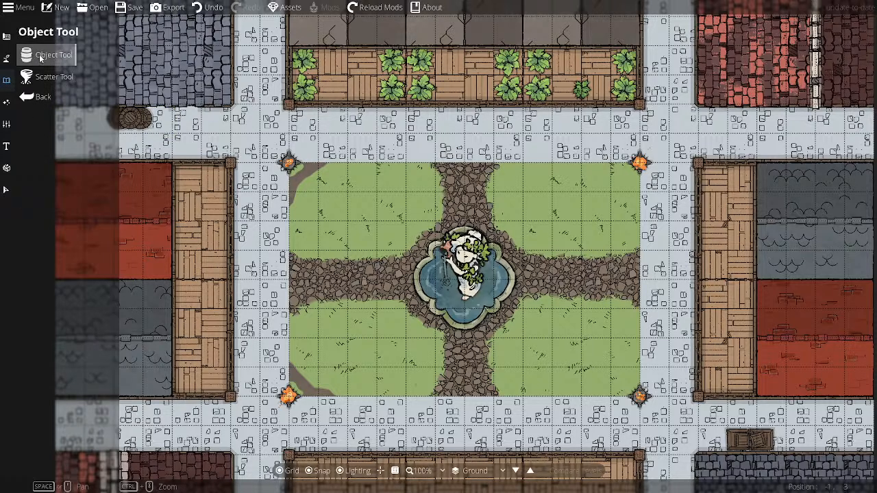
pyautogui.click(786, 308)
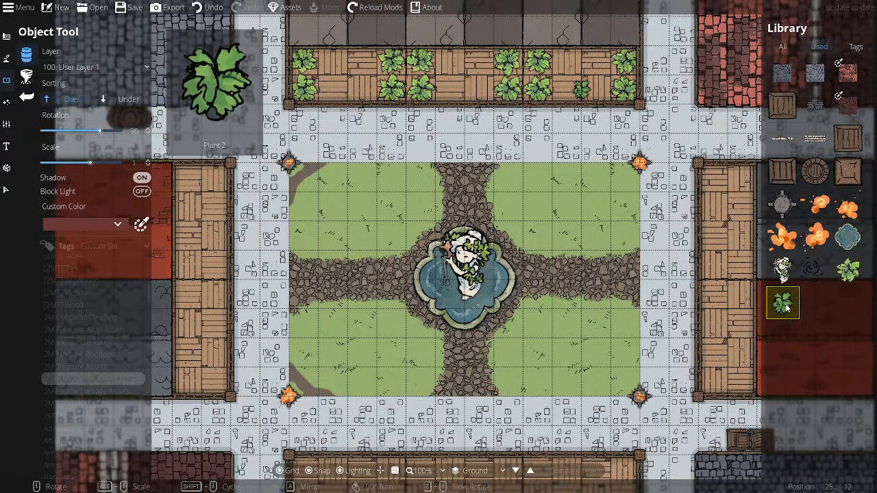
pyautogui.rightClick(474, 89)
pyautogui.rightClick(474, 90)
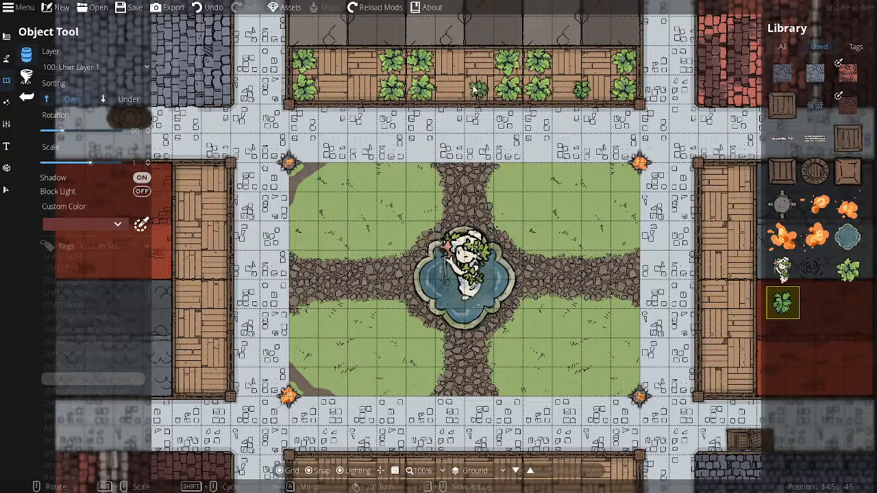
pyautogui.rightClick(474, 90)
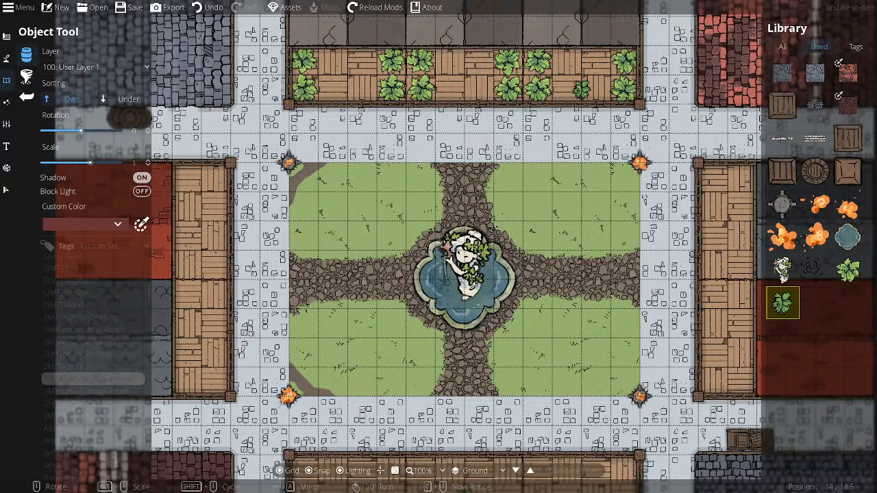
pyautogui.click(419, 470)
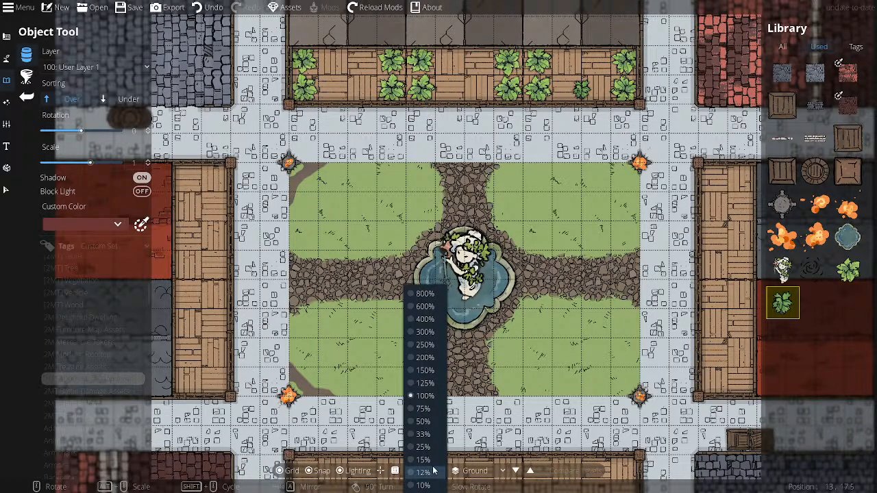
pyautogui.click(422, 422)
pyautogui.click(420, 470)
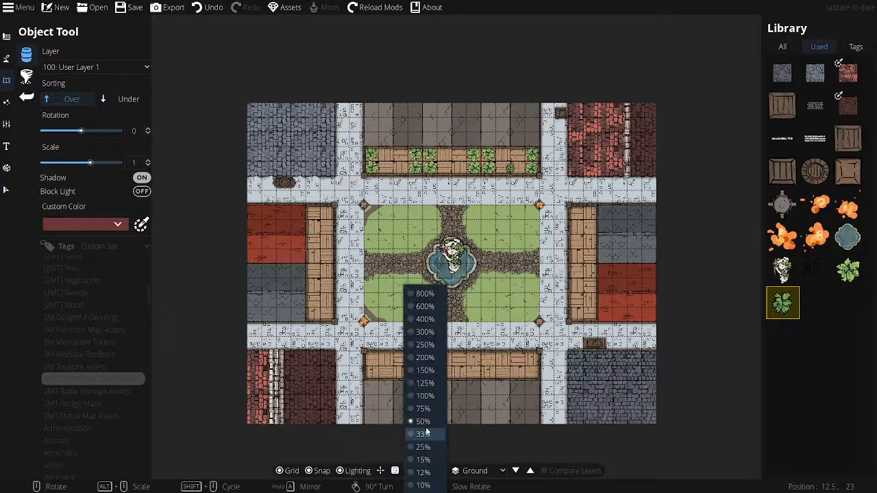
pyautogui.click(426, 376)
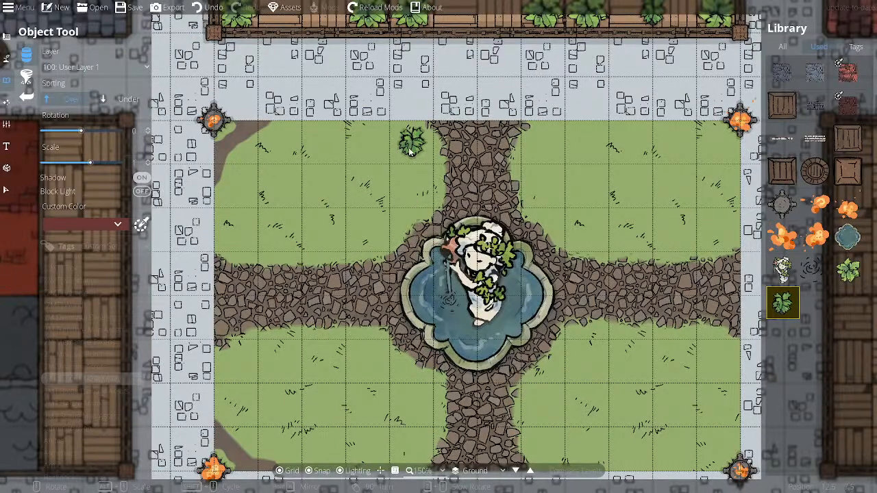
pyautogui.moveTo(409, 152); pyautogui.dragTo(404, 304)
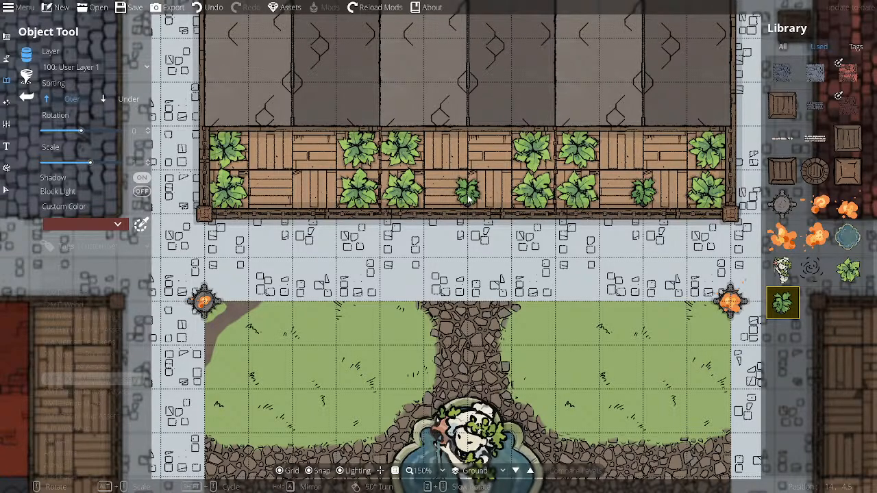
pyautogui.click(468, 196)
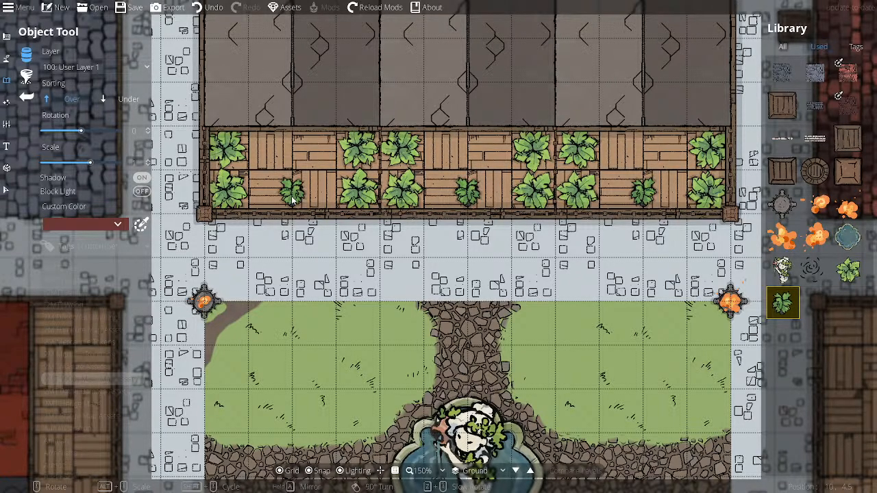
pyautogui.click(292, 198)
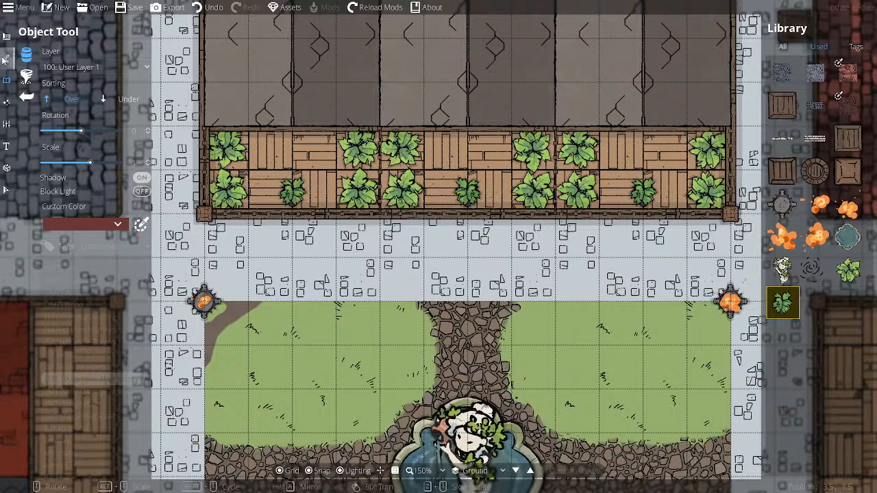
# - Place plain wooden doors with the Portal Tool in the house walls behind the north and south balconies, centred on the bays
pyautogui.click(5, 39)
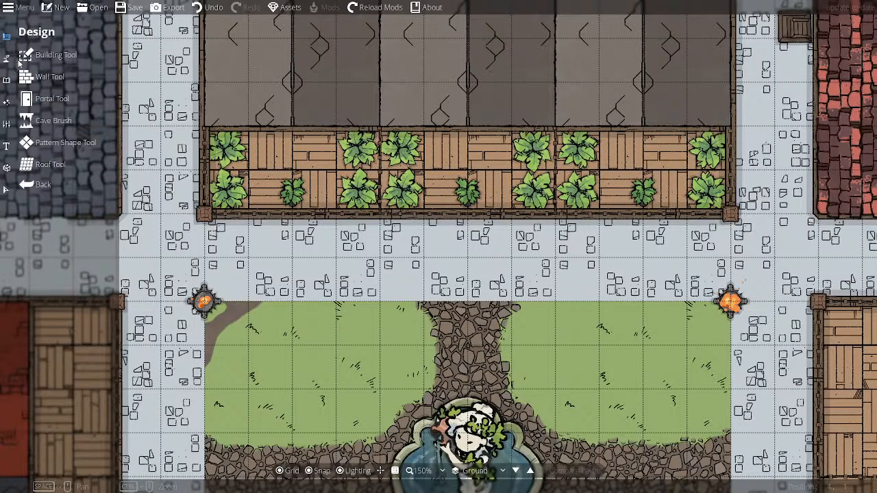
pyautogui.click(51, 98)
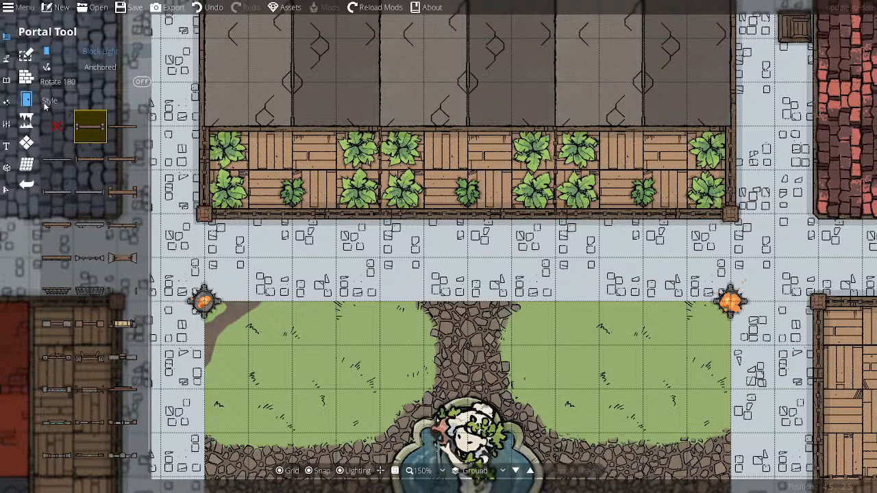
pyautogui.click(123, 128)
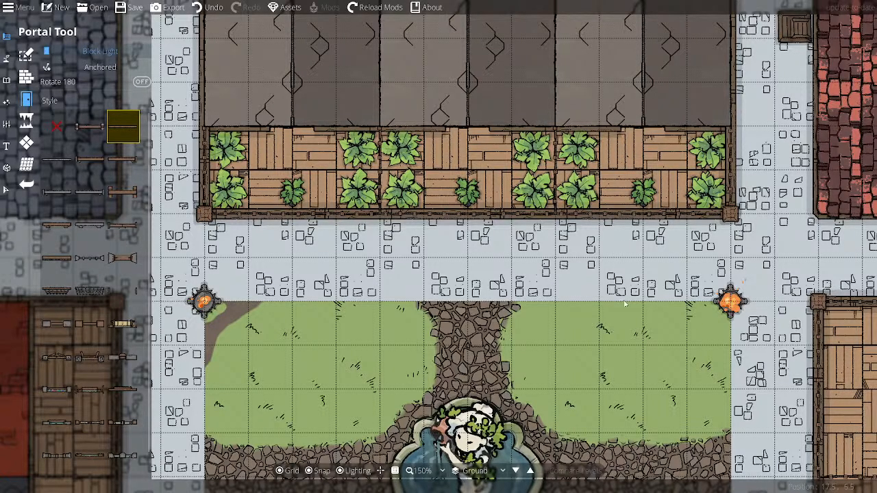
pyautogui.scroll(-5, 685, 375)
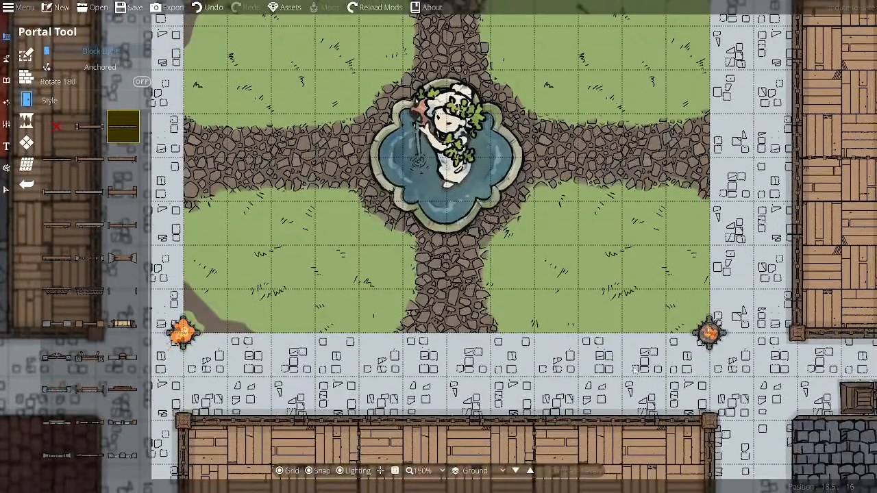
pyautogui.scroll(-3, 635, 370)
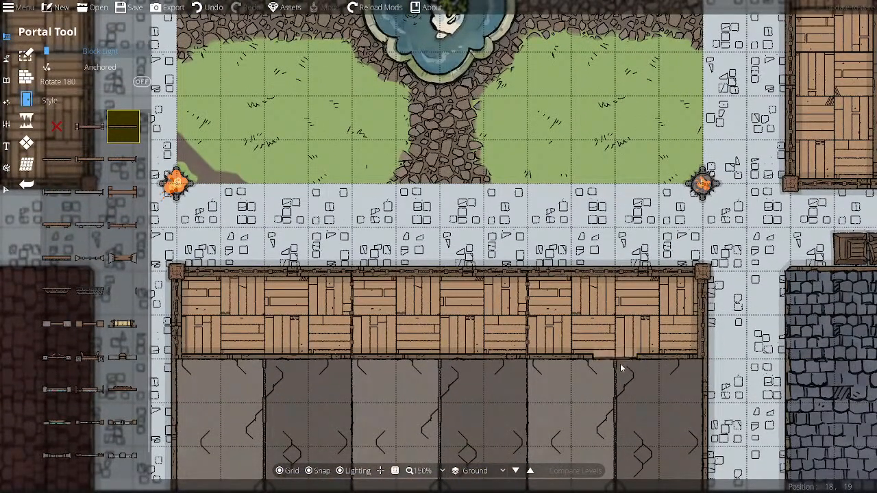
pyautogui.click(264, 363)
# - Add plain wooden doors to the wall between the west balcony and the red and grey houses behind it, one per house
pyautogui.moveTo(629, 298); pyautogui.dragTo(520, 492)
pyautogui.moveTo(719, 285); pyautogui.dragTo(595, 295)
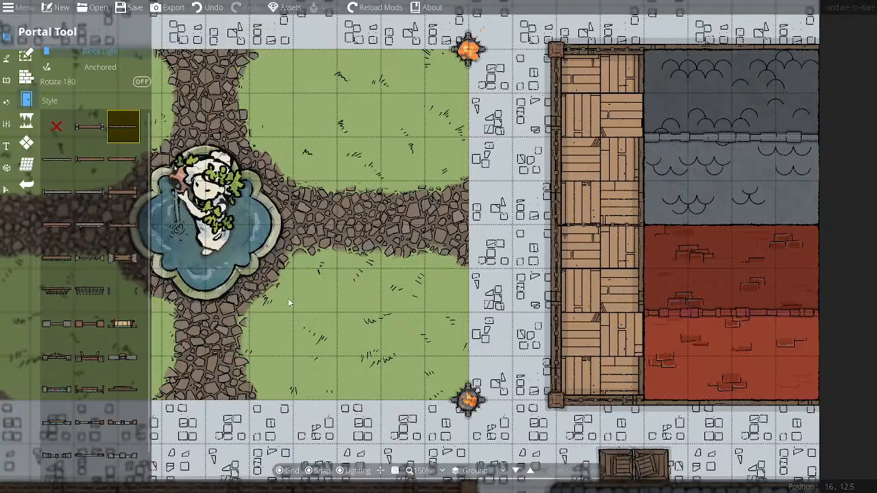
pyautogui.moveTo(289, 302); pyautogui.dragTo(679, 305)
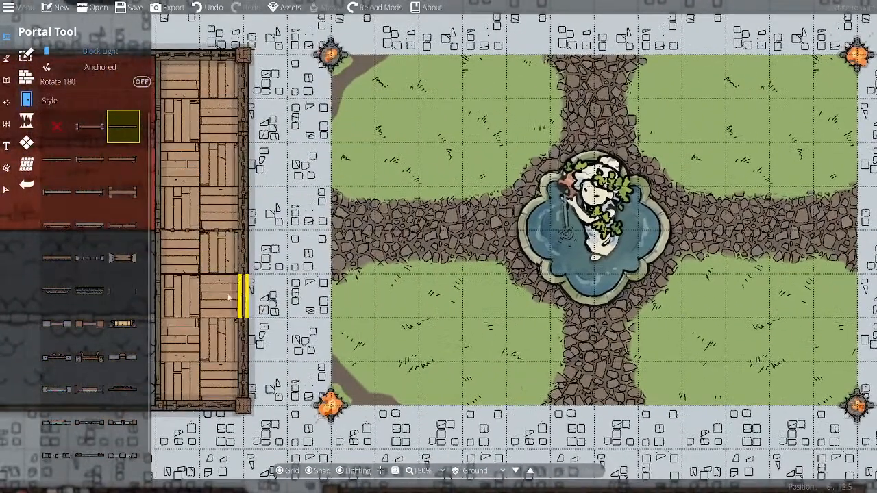
pyautogui.moveTo(288, 299); pyautogui.dragTo(394, 315)
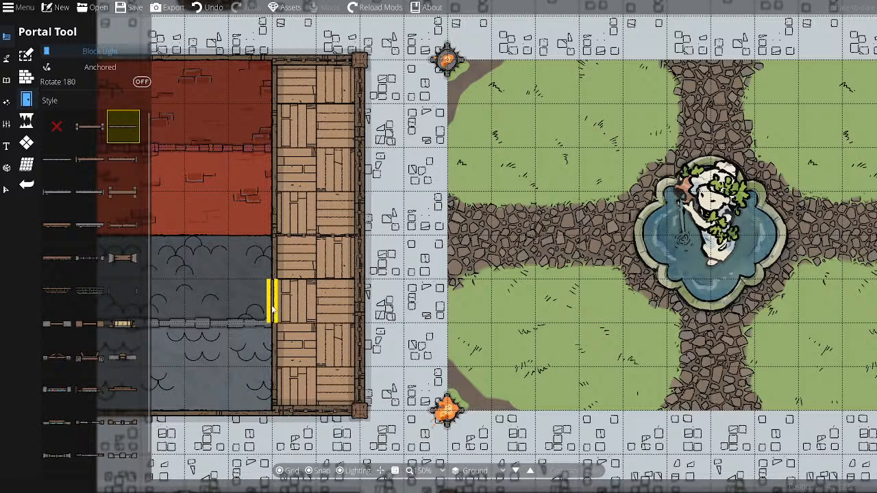
pyautogui.click(271, 350)
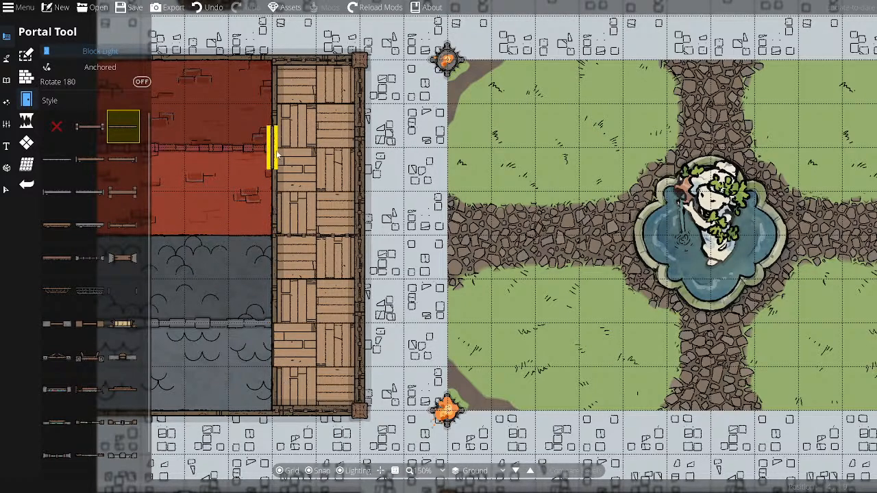
pyautogui.click(279, 125)
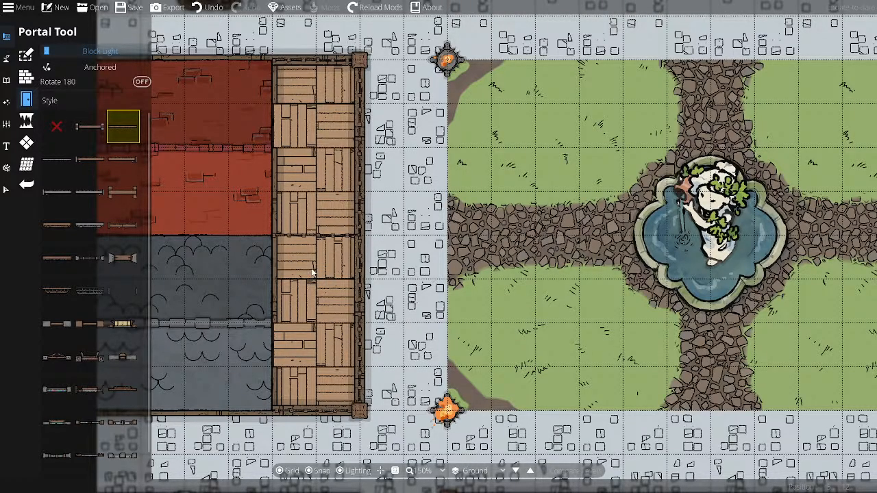
# - Zoom out to 100% to look over the square and return to the planted north balcony
pyautogui.moveTo(312, 269); pyautogui.dragTo(217, 254)
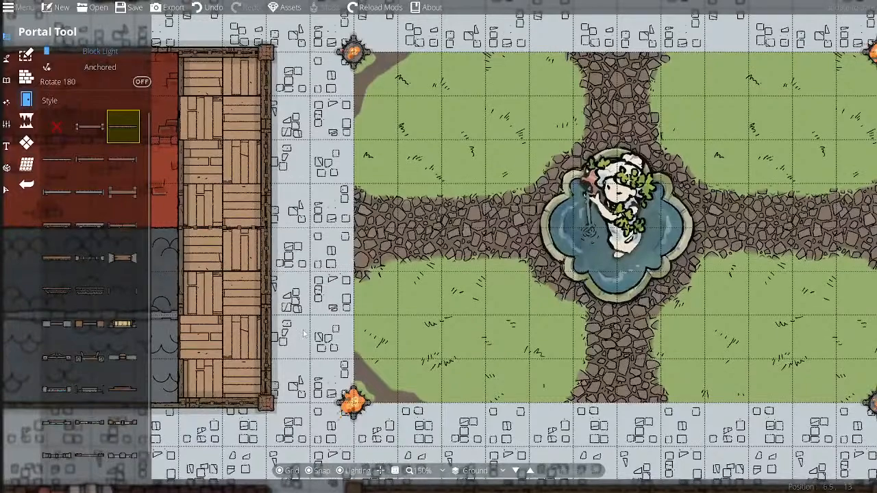
pyautogui.click(420, 470)
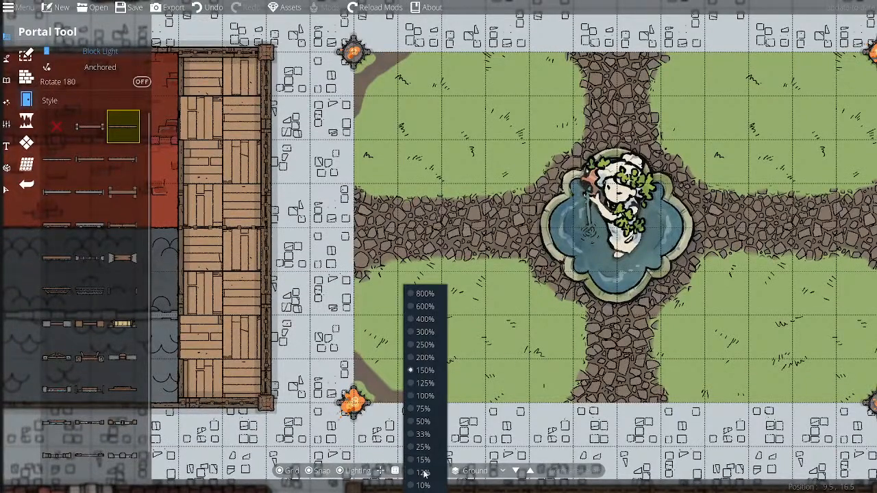
pyautogui.click(422, 396)
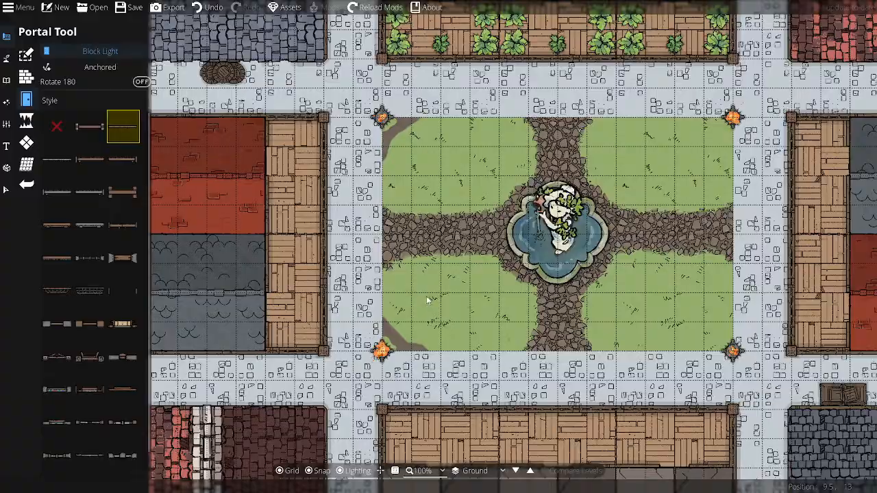
pyautogui.moveTo(427, 300); pyautogui.dragTo(384, 334)
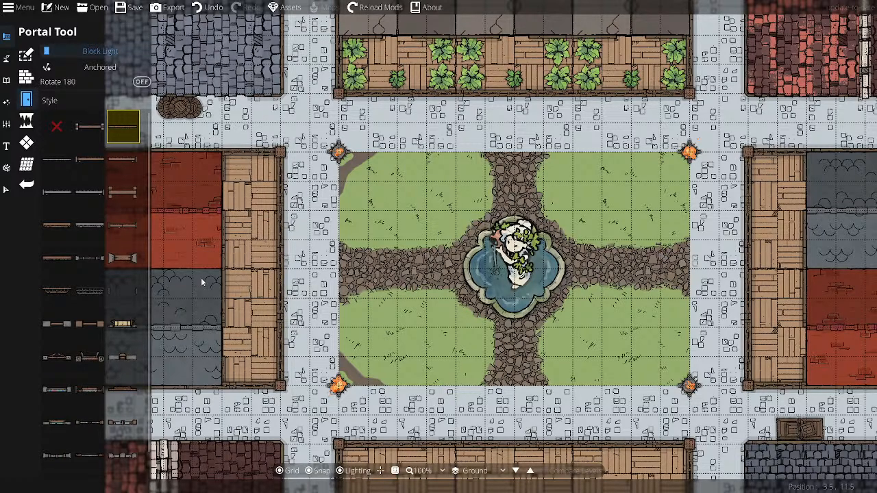
pyautogui.moveTo(93, 214)
pyautogui.moveTo(444, 149); pyautogui.dragTo(400, 213)
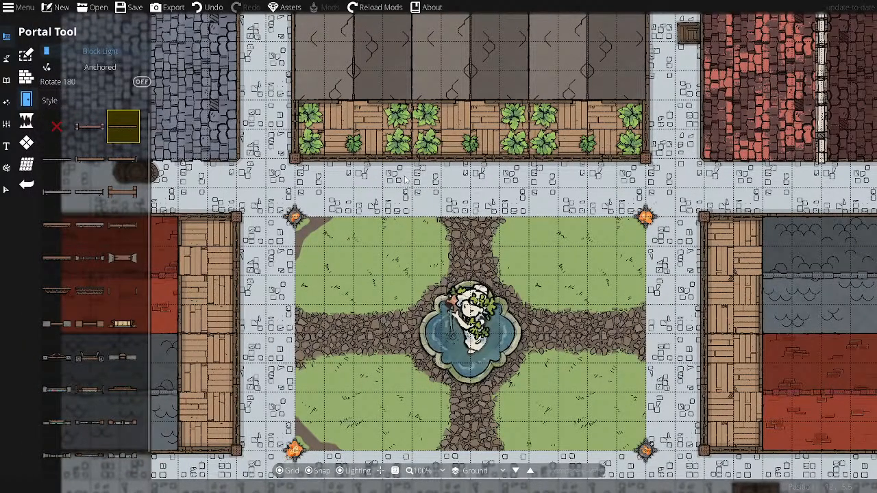
pyautogui.click(6, 80)
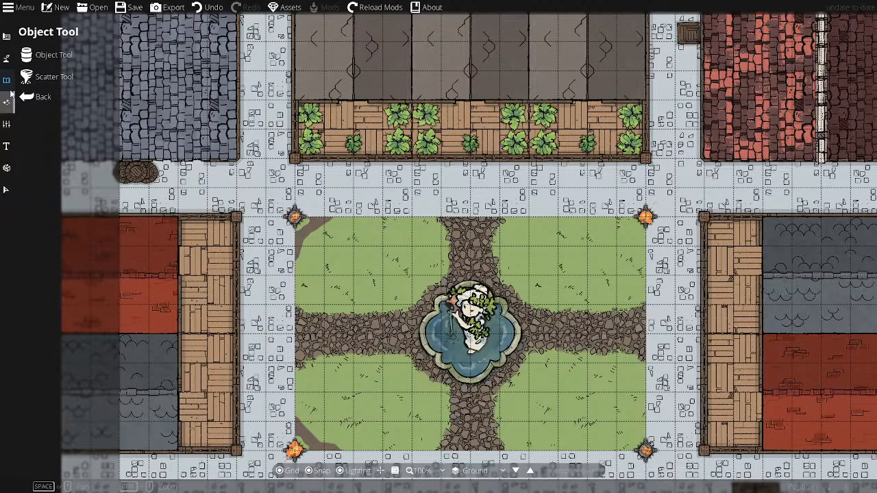
pyautogui.click(41, 56)
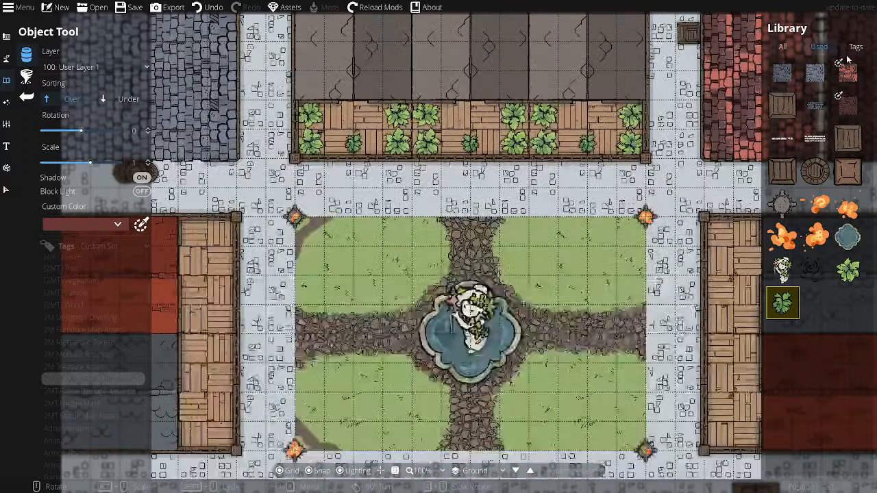
pyautogui.click(855, 48)
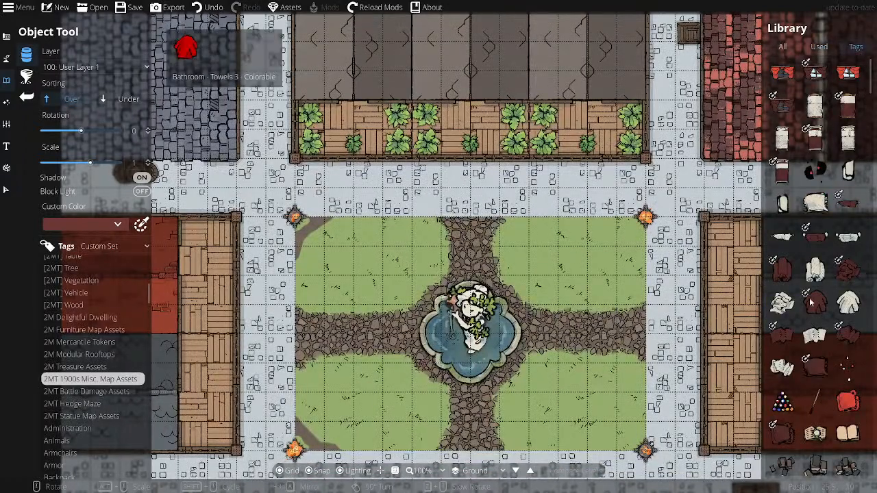
pyautogui.scroll(-3, 812, 296)
pyautogui.scroll(-5, 812, 302)
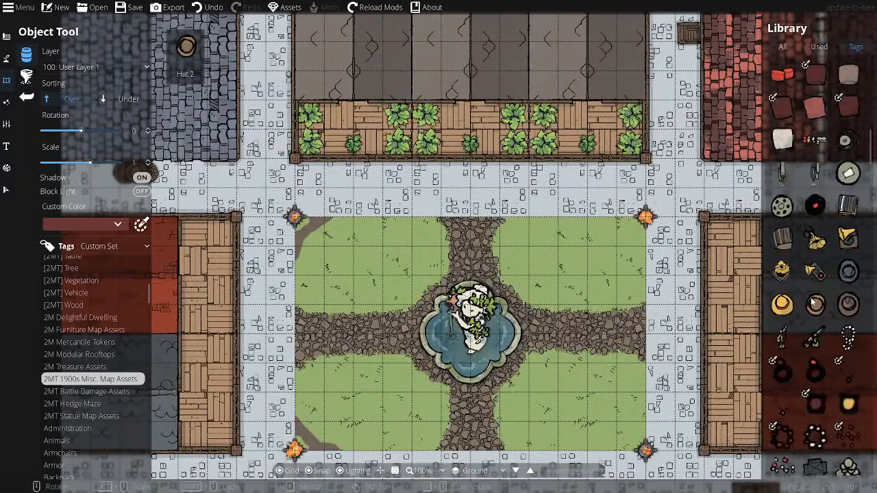
pyautogui.scroll(-8, 812, 302)
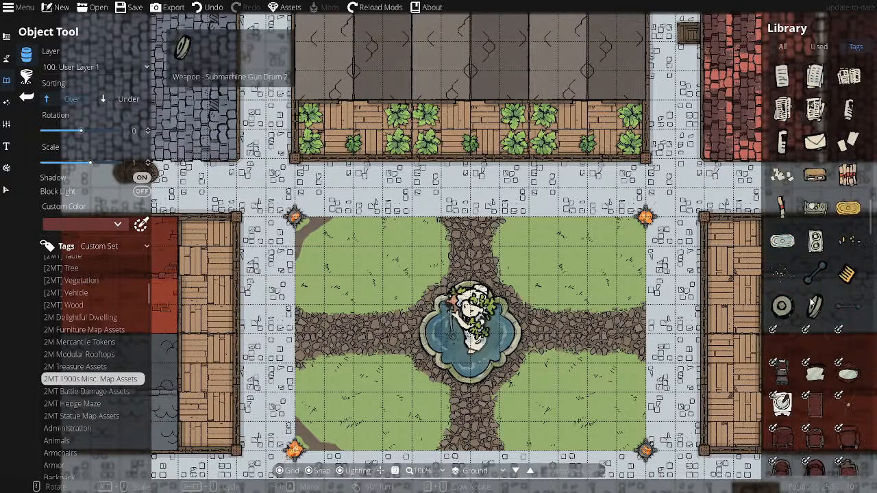
pyautogui.scroll(-2, 811, 302)
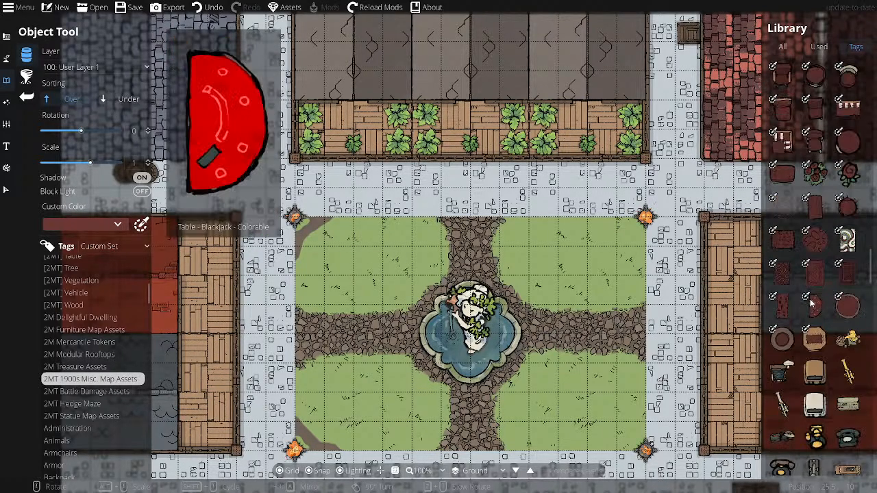
pyautogui.scroll(-8, 812, 302)
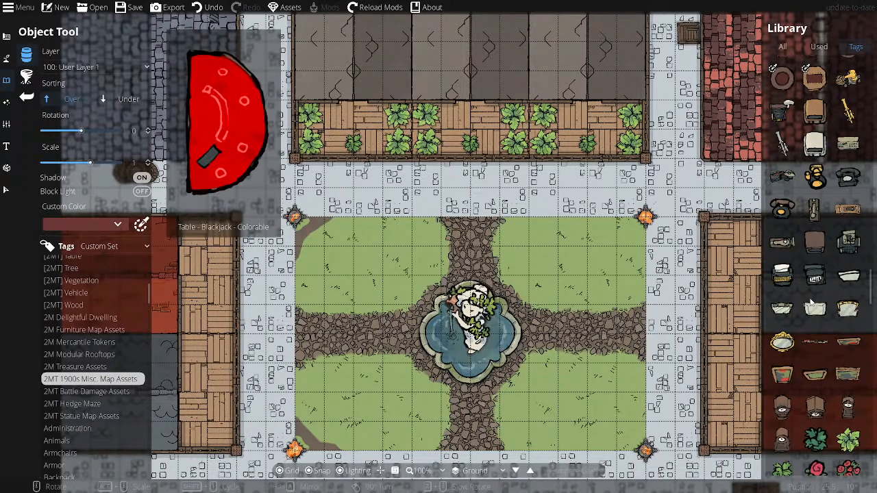
pyautogui.scroll(-5, 812, 303)
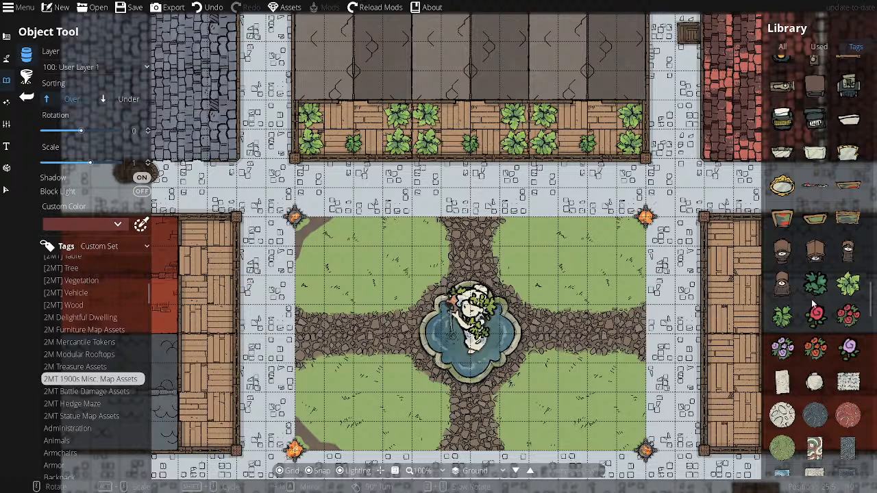
pyautogui.click(785, 348)
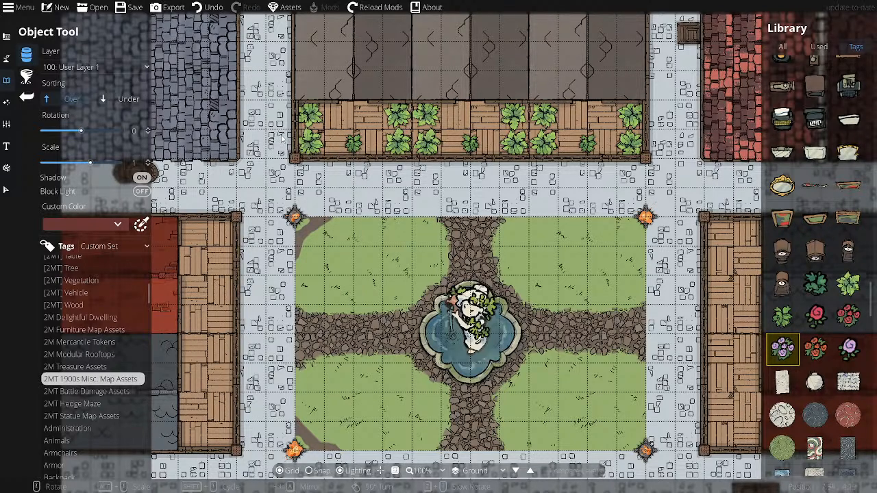
pyautogui.click(128, 99)
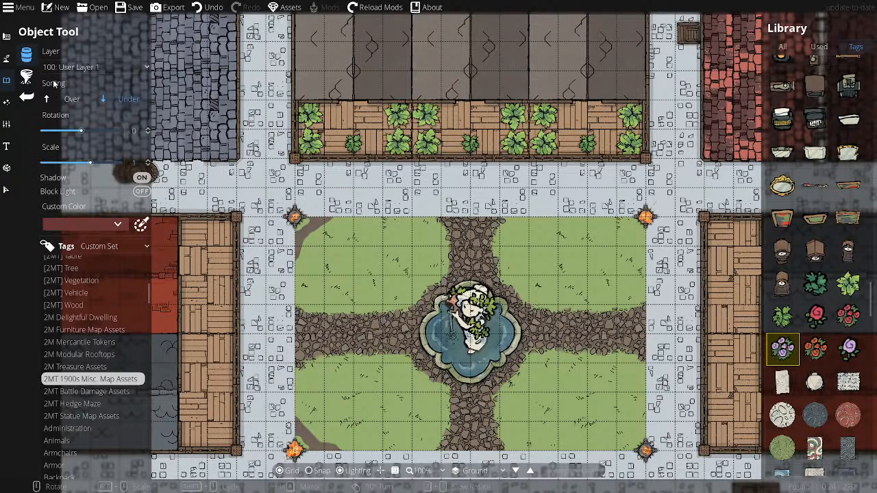
# - Scatter purple flower clusters from the 2MT 1900s Misc. Map Assets set, sorted Under, between the leafy plants on the north balcony
pyautogui.click(26, 78)
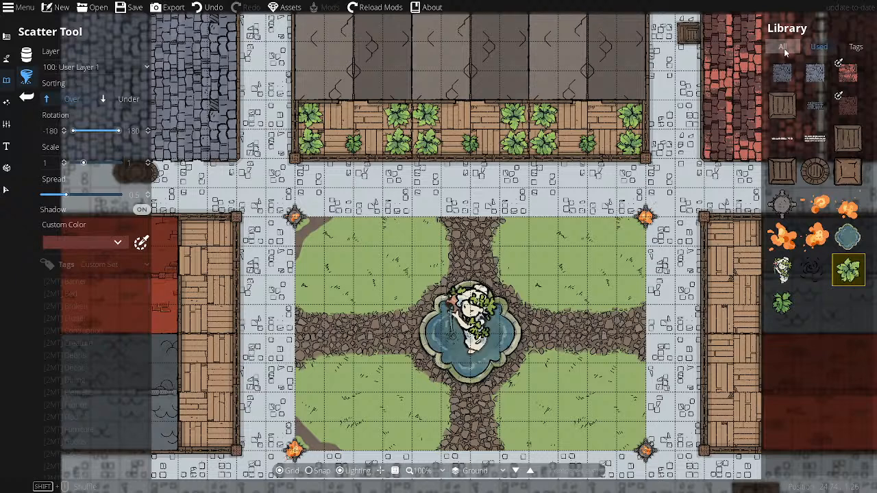
pyautogui.click(855, 46)
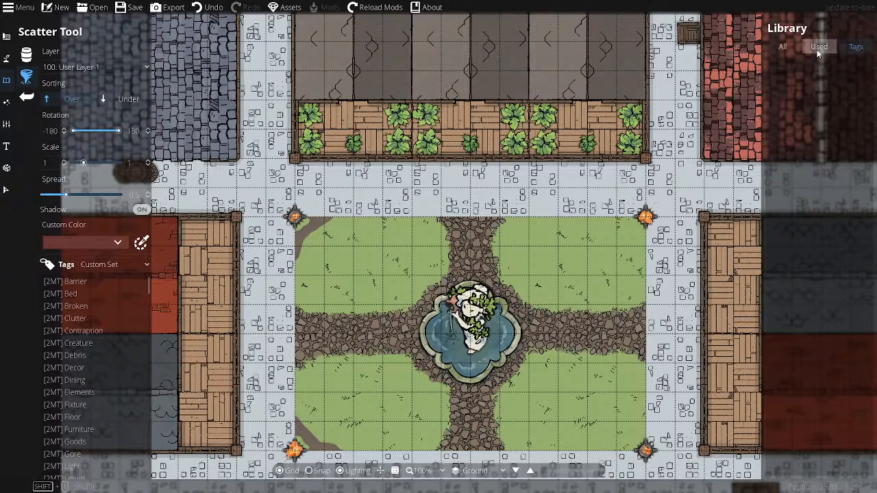
pyautogui.scroll(-10, 75, 443)
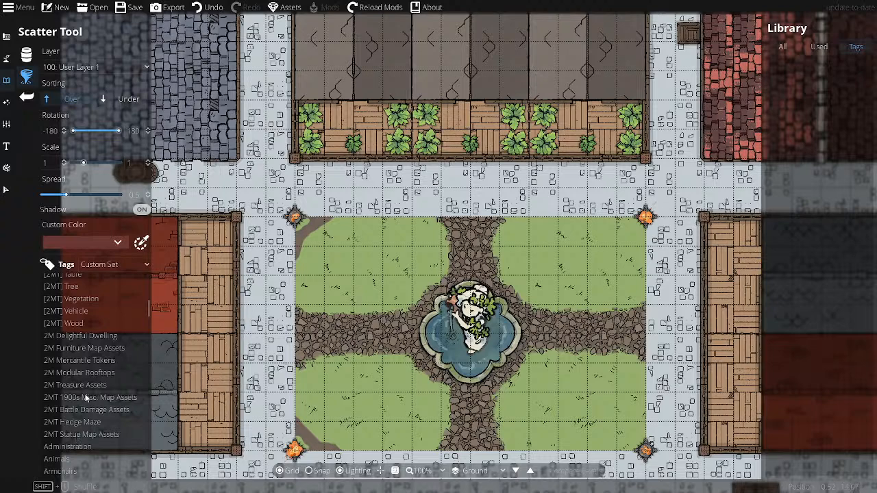
pyautogui.click(86, 397)
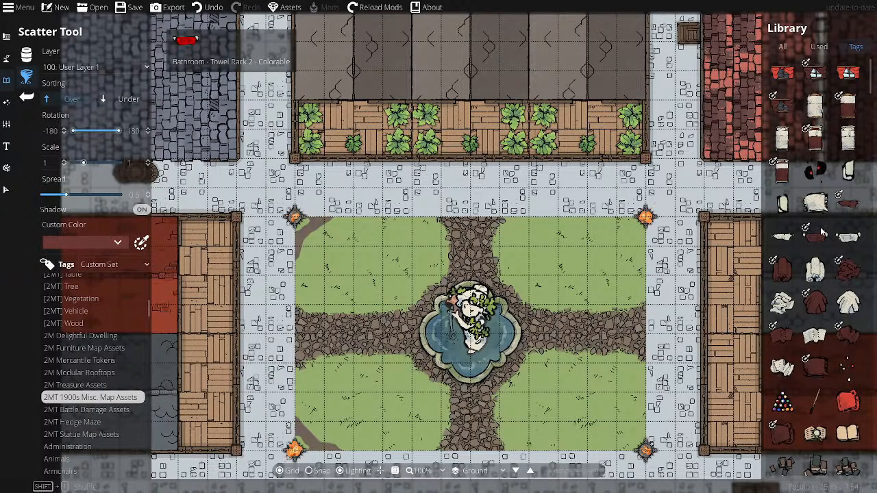
pyautogui.scroll(-6, 817, 240)
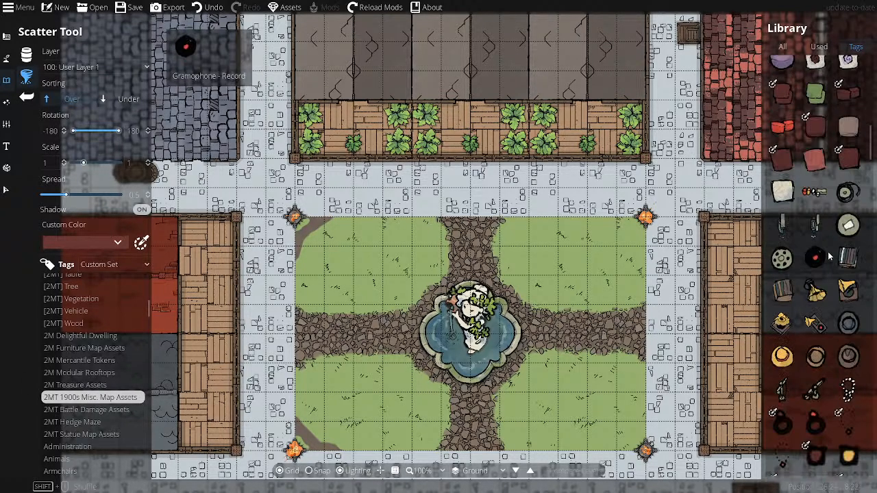
pyautogui.scroll(-10, 825, 255)
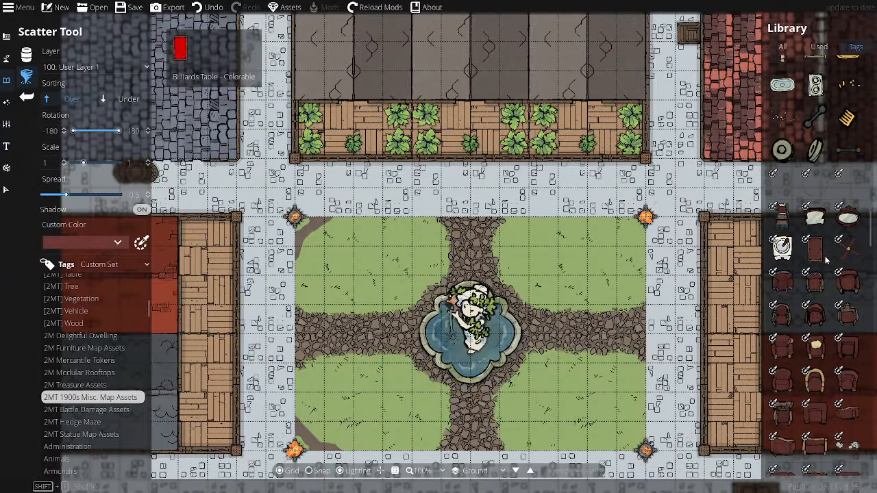
pyautogui.scroll(-10, 827, 260)
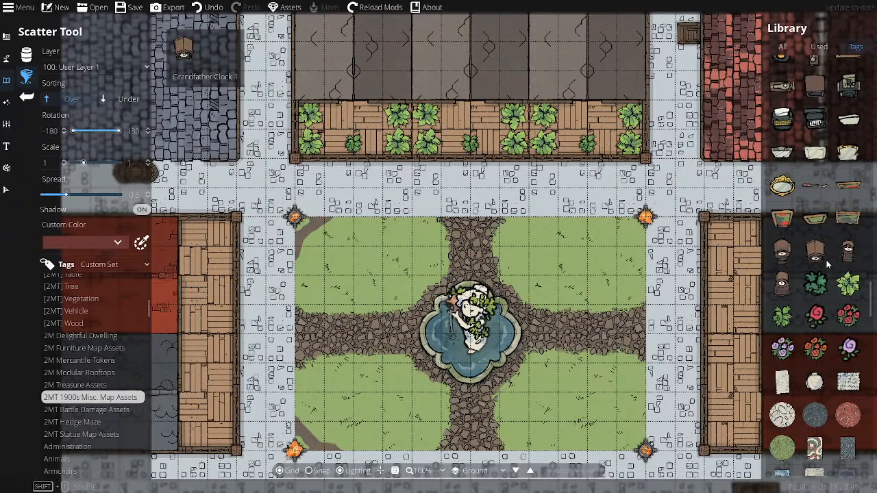
pyautogui.click(782, 350)
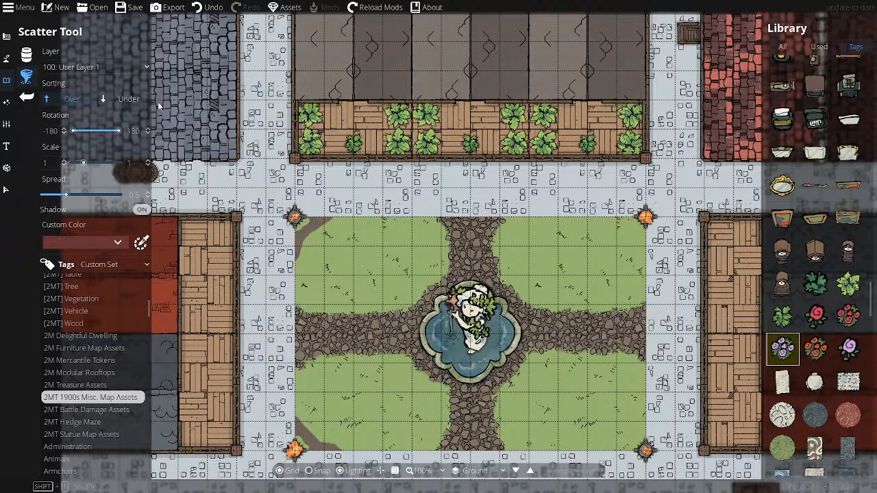
pyautogui.click(127, 100)
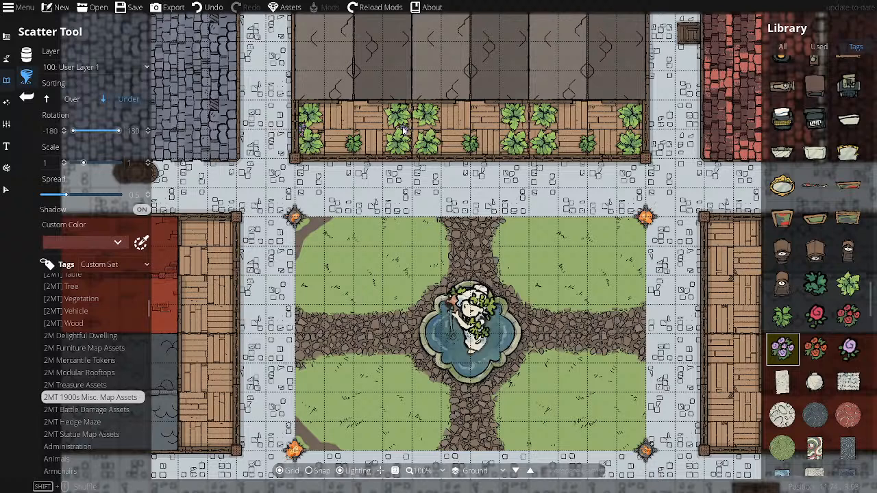
pyautogui.moveTo(404, 130); pyautogui.dragTo(420, 134)
pyautogui.click(522, 130)
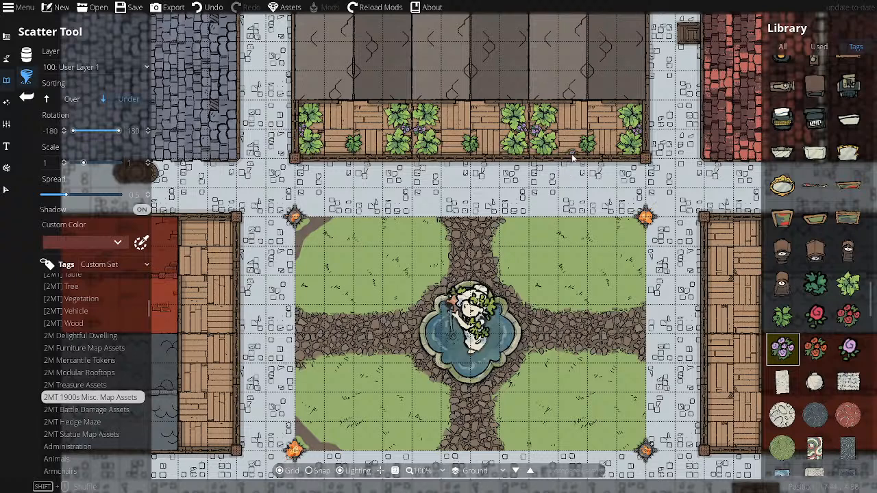
# - Scatter red flower clusters on both sides of each small plant along the north balcony's railing
pyautogui.moveTo(772, 328)
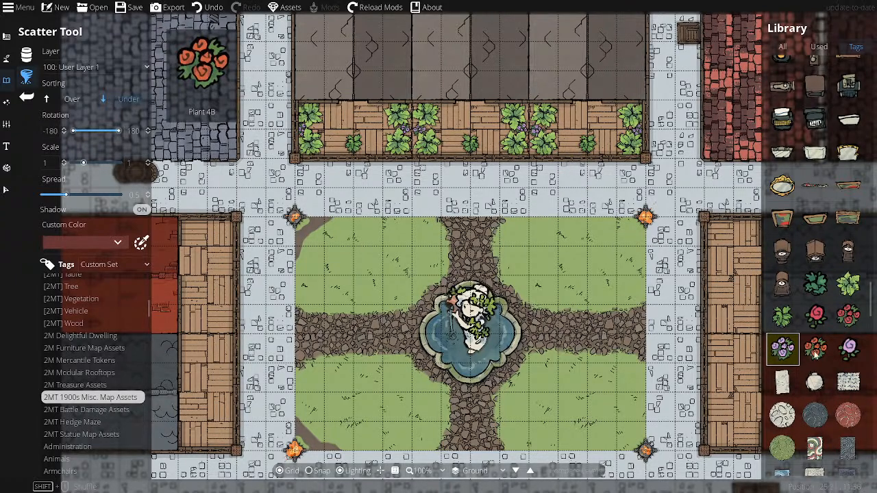
pyautogui.moveTo(825, 353)
pyautogui.moveTo(847, 329)
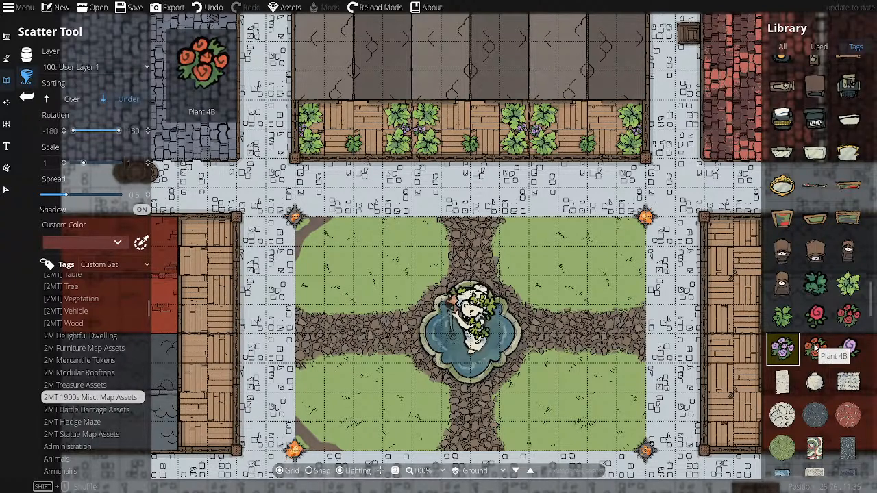
pyautogui.click(847, 316)
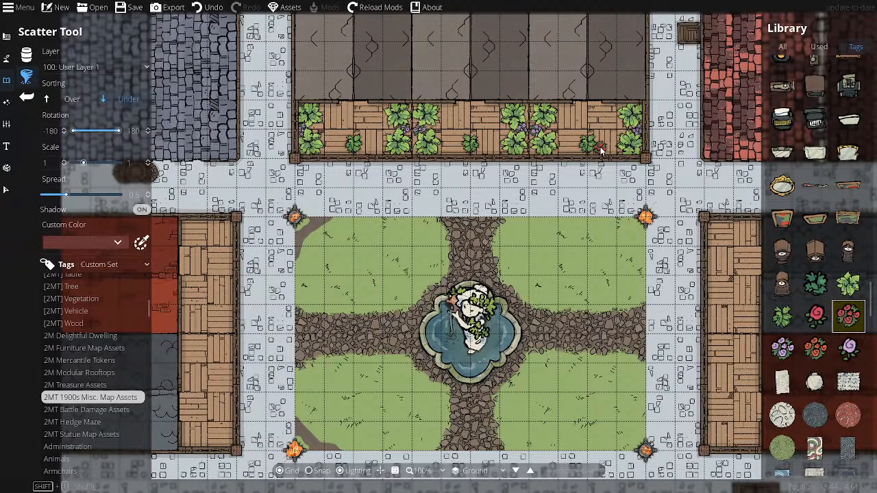
pyautogui.click(600, 150)
pyautogui.click(576, 150)
pyautogui.click(483, 150)
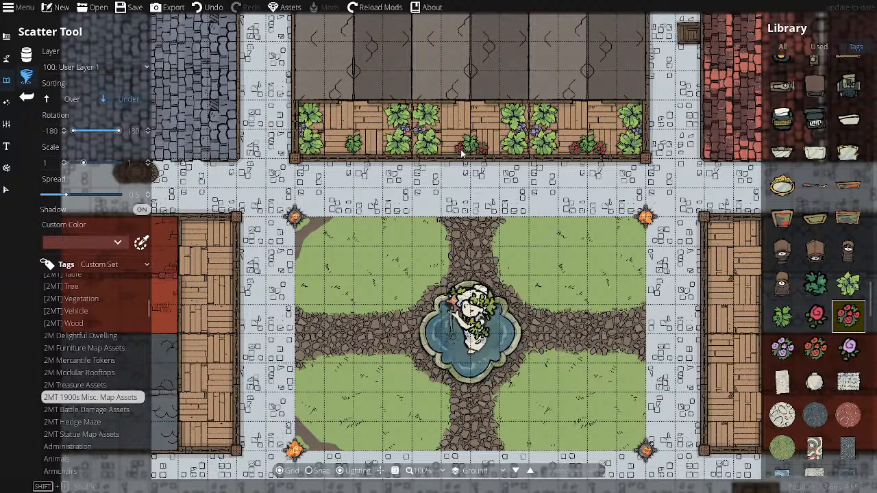
pyautogui.click(461, 154)
pyautogui.click(364, 155)
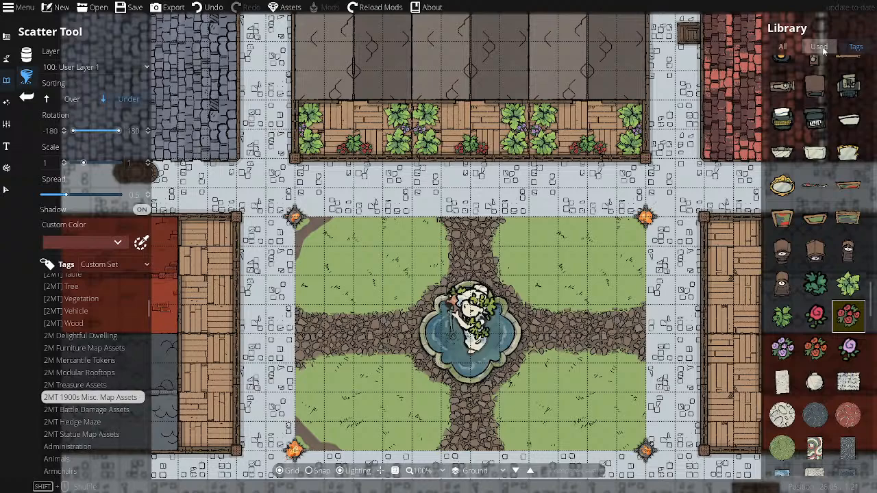
# - Try out curled tendril vines from the full asset library with the Scatter Tool on the north balcony
pyautogui.click(783, 48)
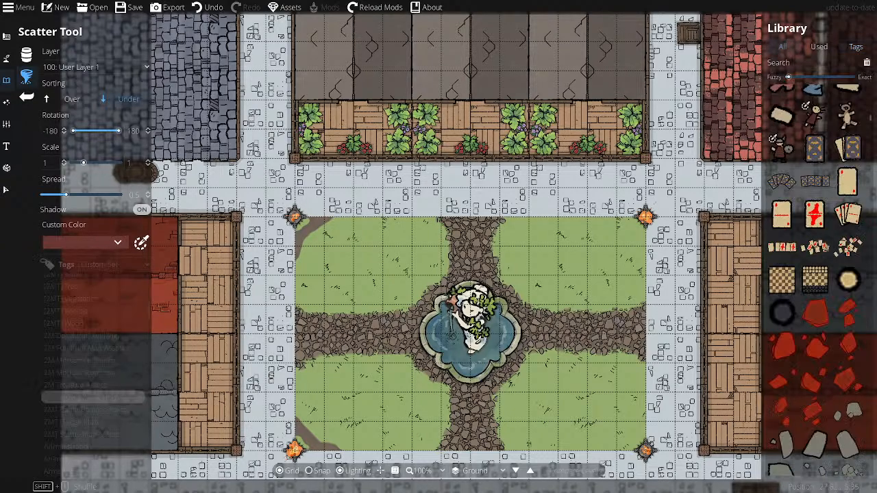
pyautogui.moveTo(870, 123); pyautogui.dragTo(870, 241)
pyautogui.scroll(-4, 849, 268)
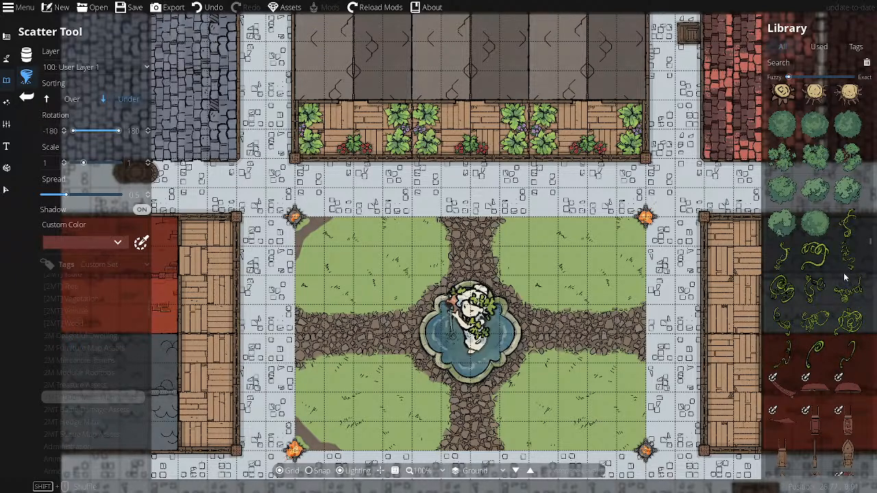
pyautogui.click(818, 352)
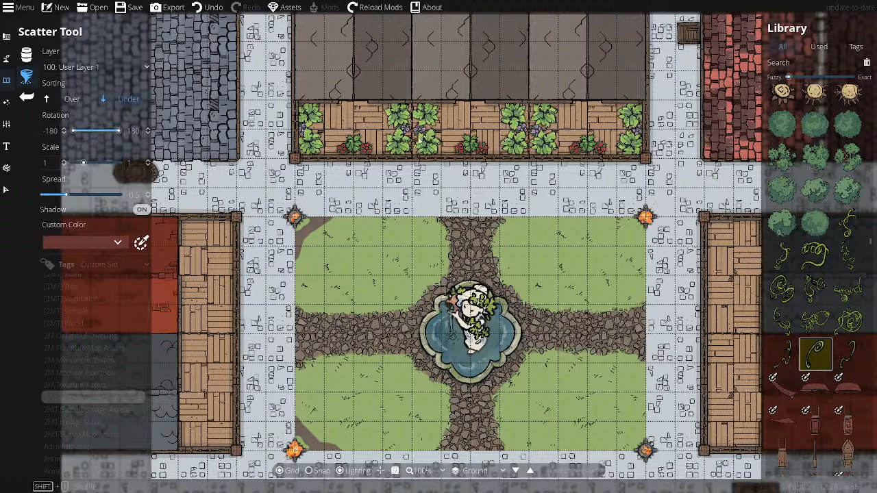
pyautogui.click(788, 329)
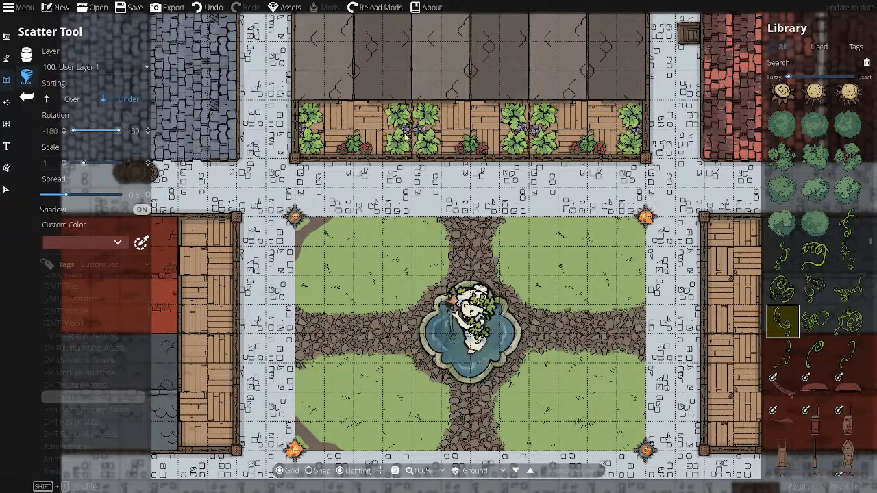
# - Switch to the Object Tool and preview several single tendril vines from the full asset library on the balconies
pyautogui.click(25, 56)
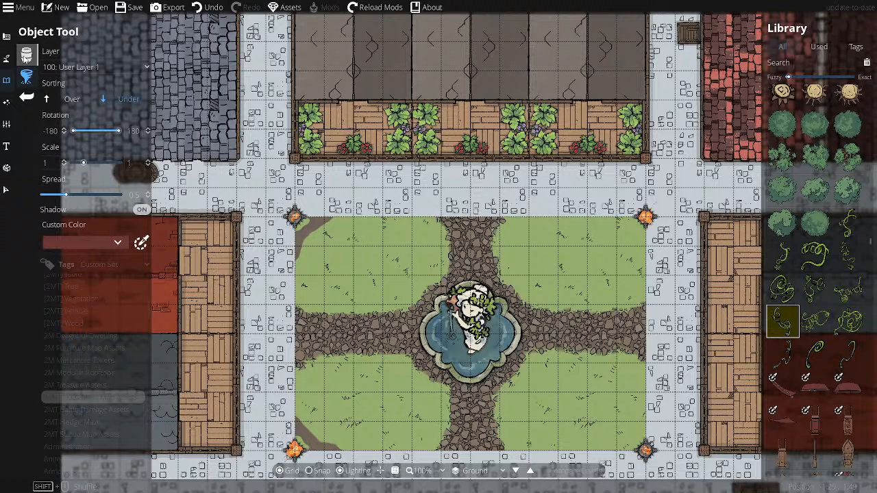
pyautogui.click(818, 48)
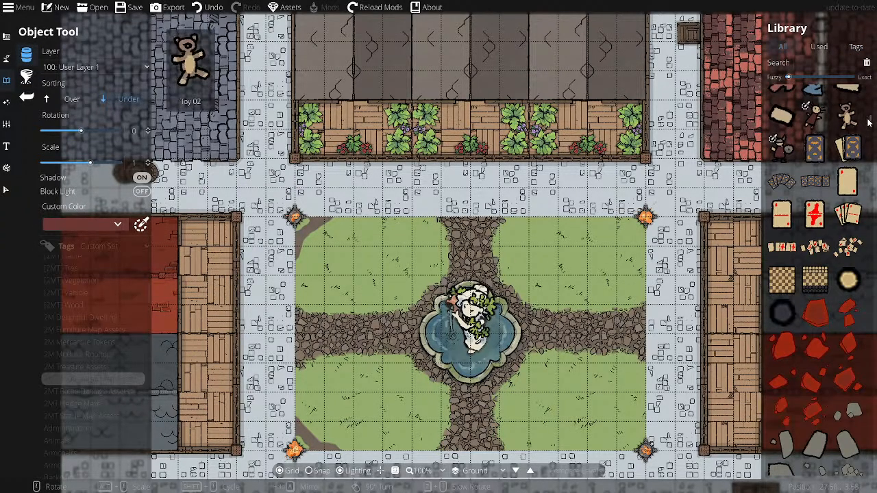
pyautogui.moveTo(868, 120); pyautogui.dragTo(876, 245)
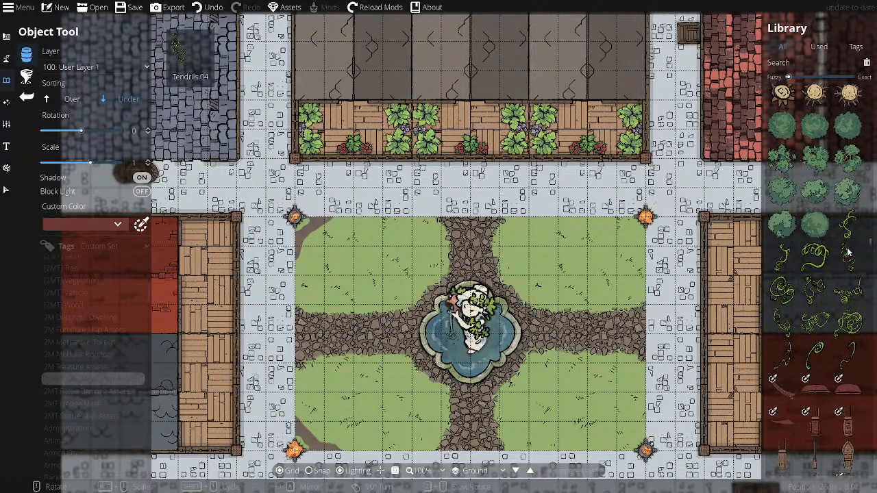
pyautogui.click(848, 229)
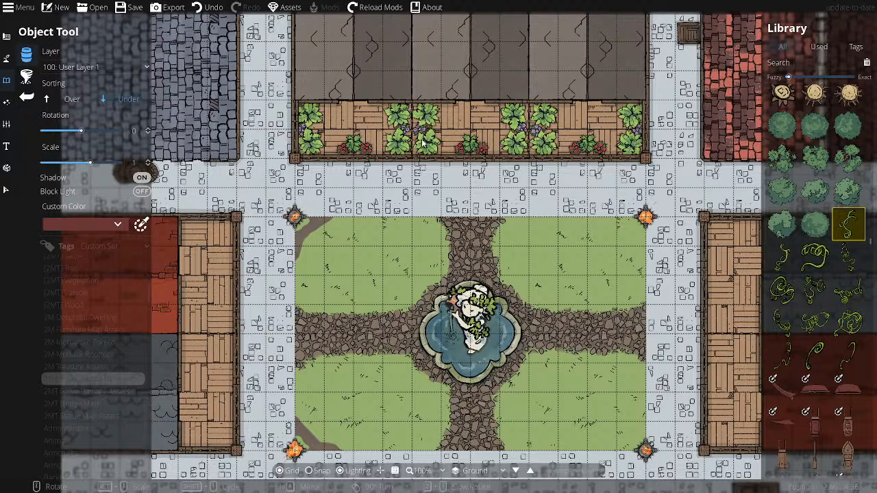
pyautogui.scroll(-1, 411, 137)
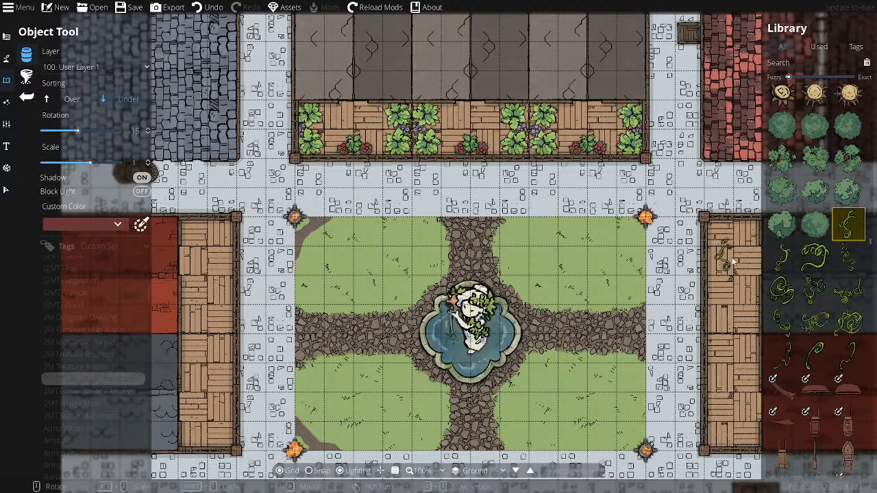
pyautogui.click(784, 259)
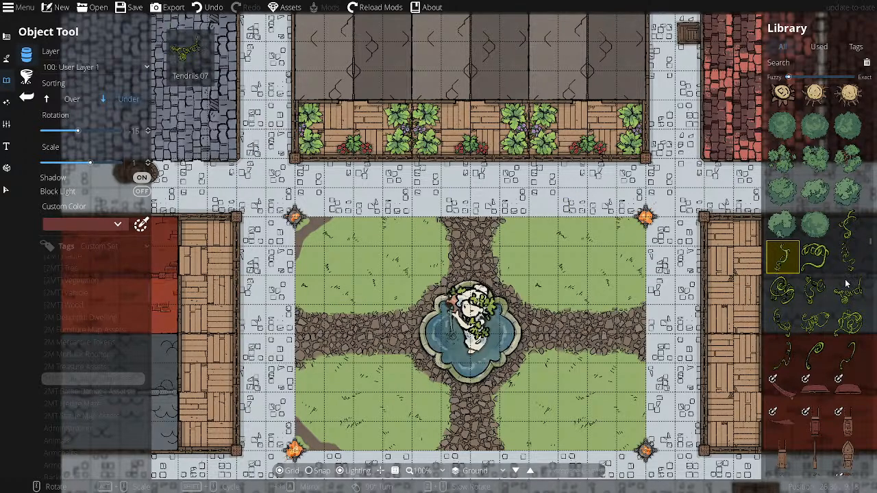
pyautogui.moveTo(846, 331)
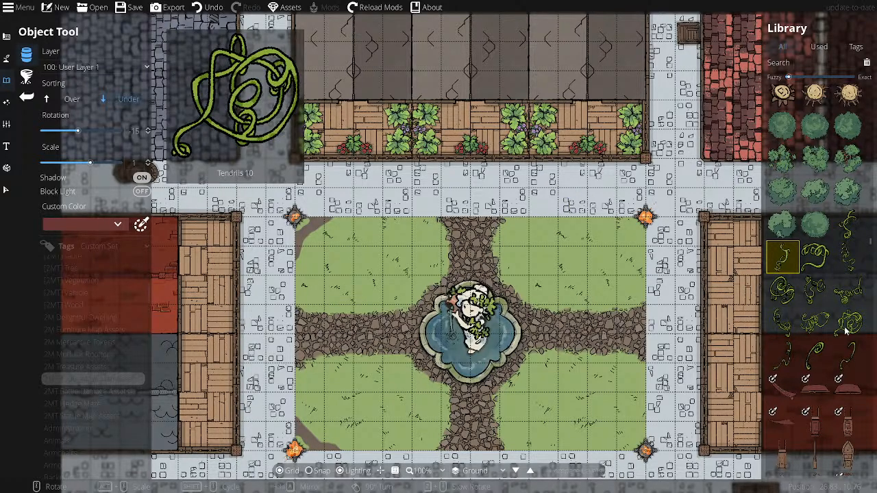
pyautogui.click(782, 355)
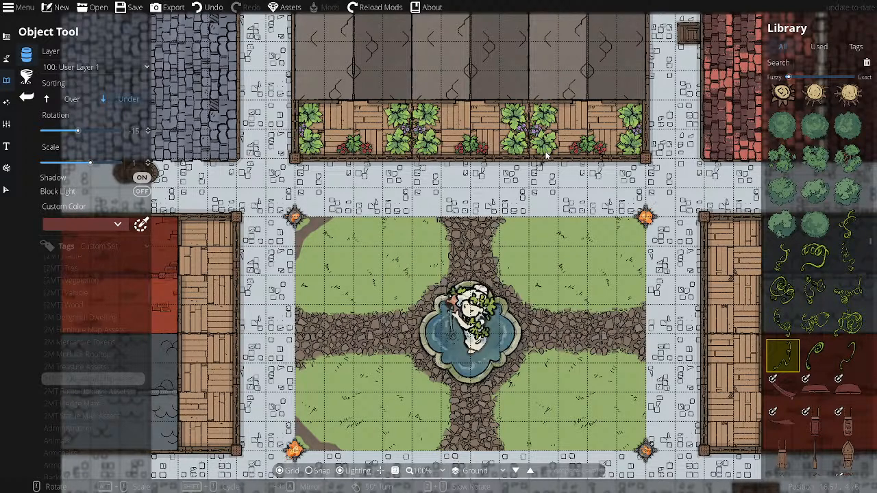
# - Find Chair 02 in the full asset library and place one, slightly angled, beside the red flowers in the north balcony's west bay
pyautogui.moveTo(791, 123)
pyautogui.moveTo(872, 262)
pyautogui.scroll(-10, 871, 240)
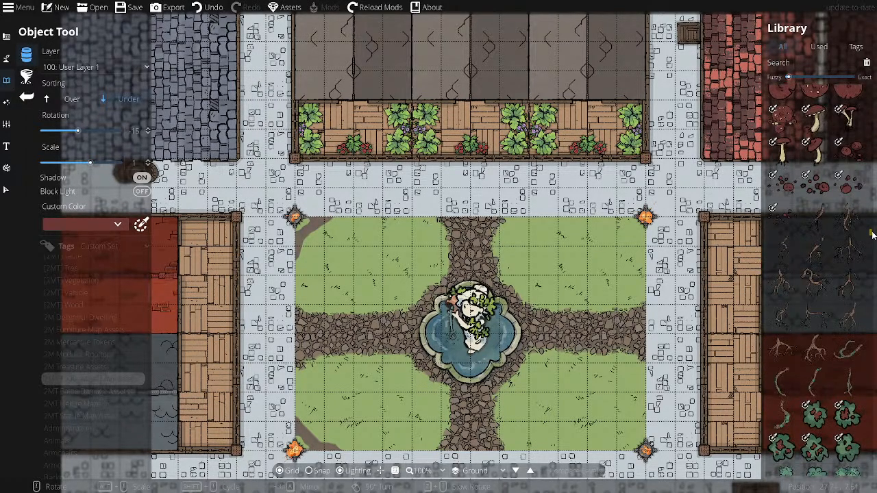
pyautogui.scroll(-10, 872, 229)
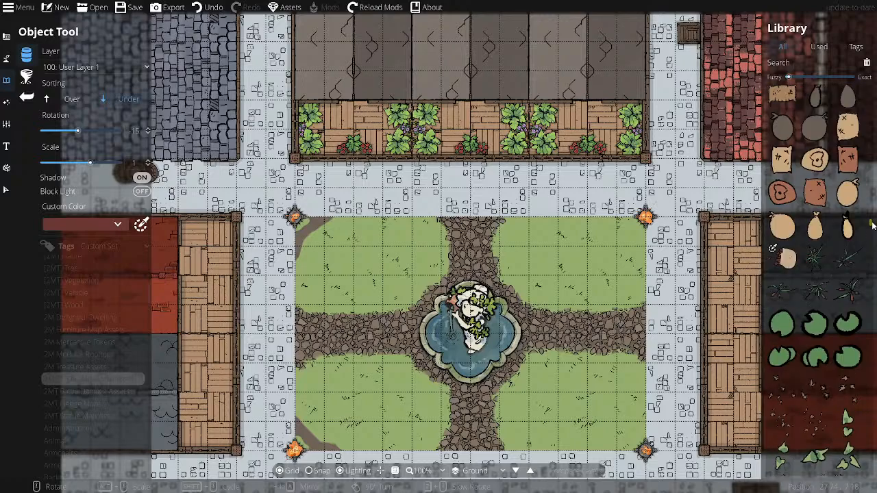
pyautogui.scroll(-15, 872, 219)
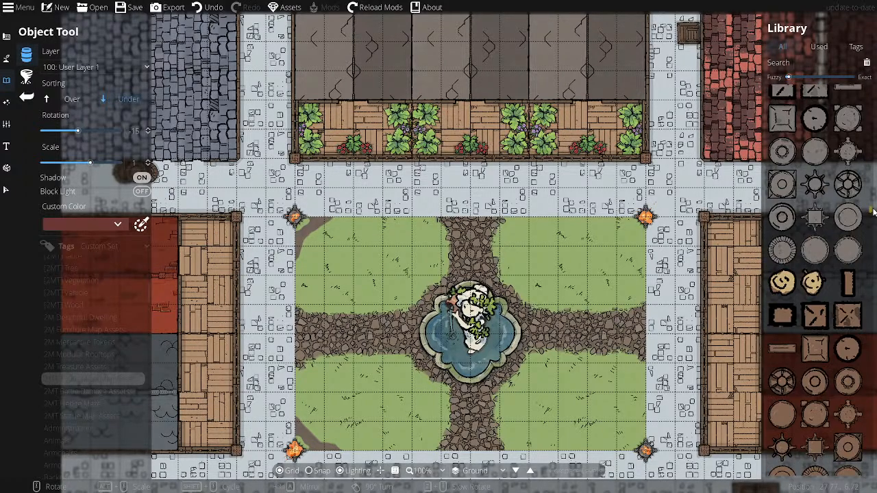
pyautogui.scroll(-20, 874, 198)
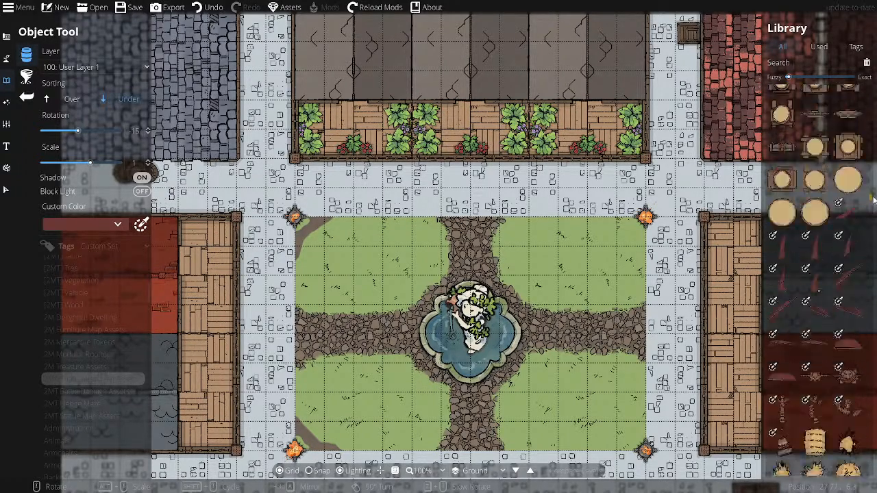
pyautogui.scroll(-20, 874, 190)
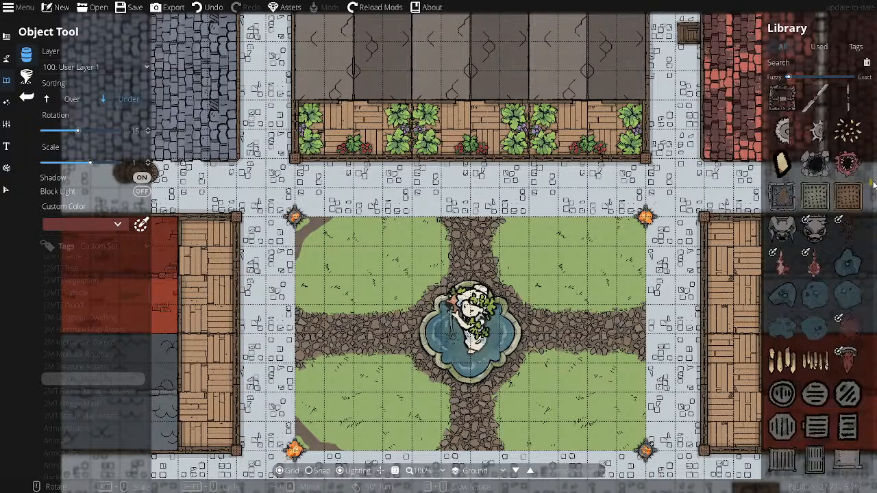
pyautogui.scroll(5, 873, 177)
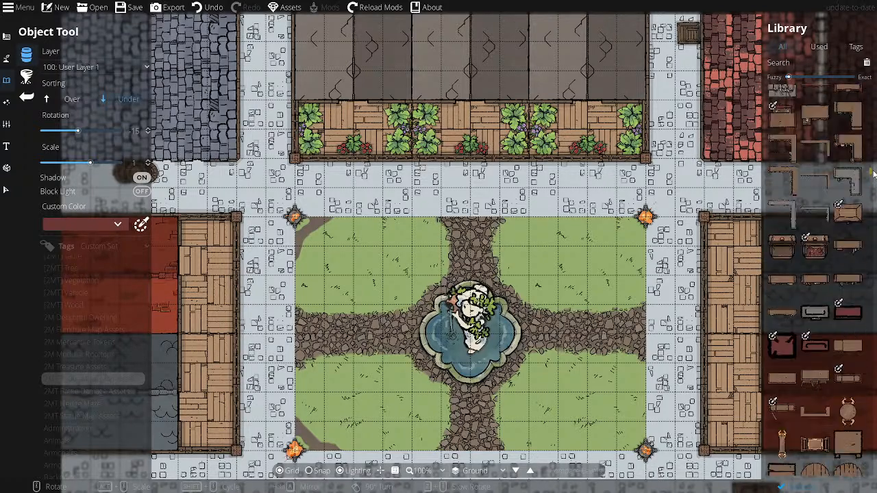
pyautogui.scroll(-8, 851, 186)
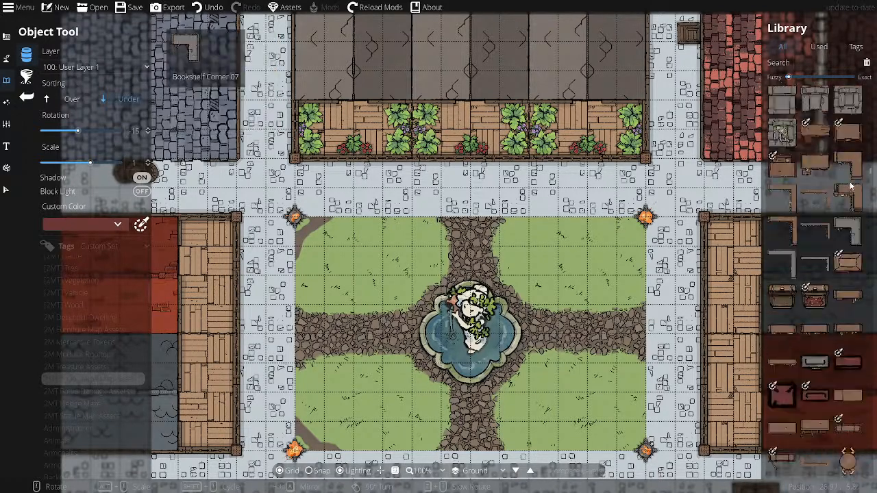
pyautogui.scroll(1, 850, 185)
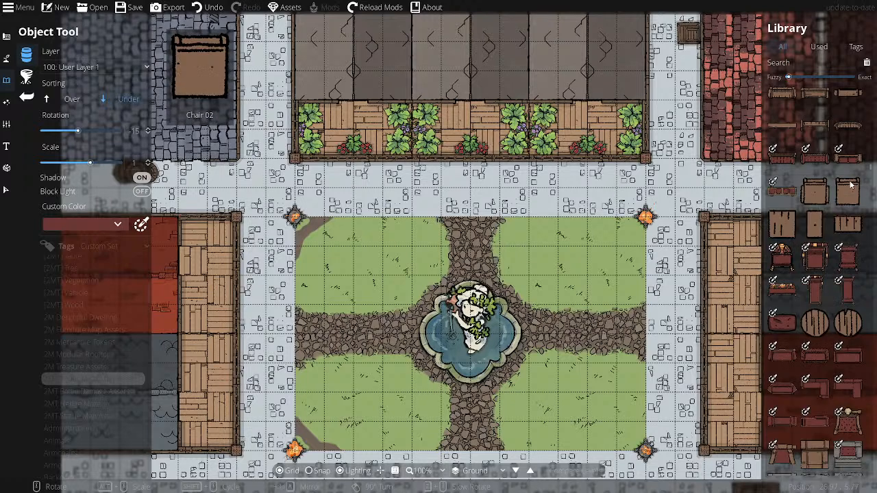
pyautogui.click(854, 190)
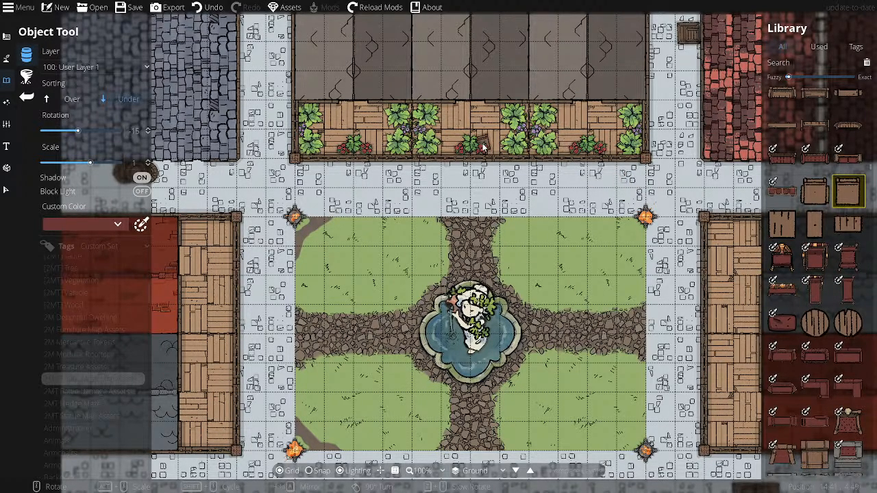
pyautogui.click(378, 149)
# - Place two angled chairs in the north balcony's middle bay and one rotated 15 degrees in the east bay, and save the map
pyautogui.scroll(1, 486, 117)
pyautogui.click(487, 115)
pyautogui.scroll(-1, 461, 117)
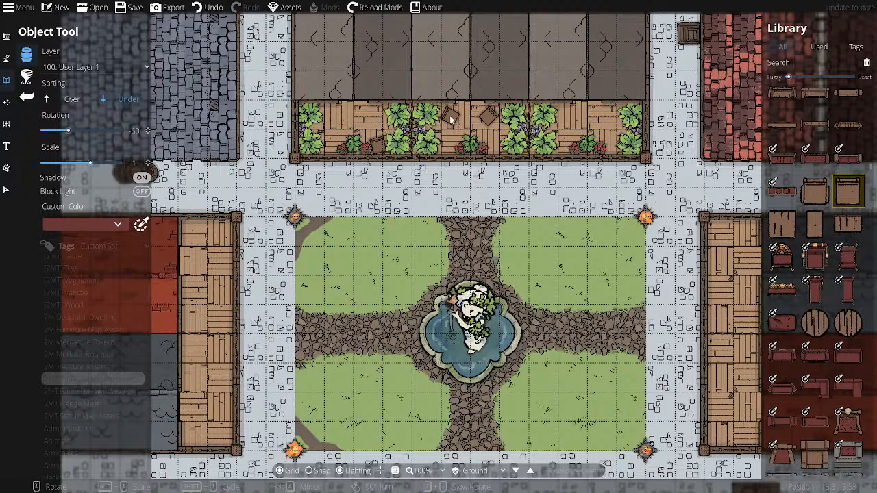
pyautogui.click(451, 120)
pyautogui.scroll(6, 569, 148)
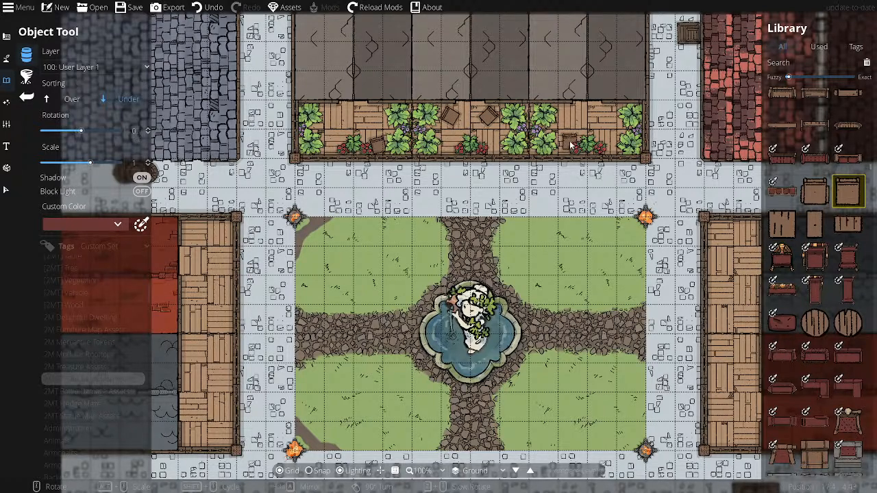
pyautogui.scroll(-1, 604, 147)
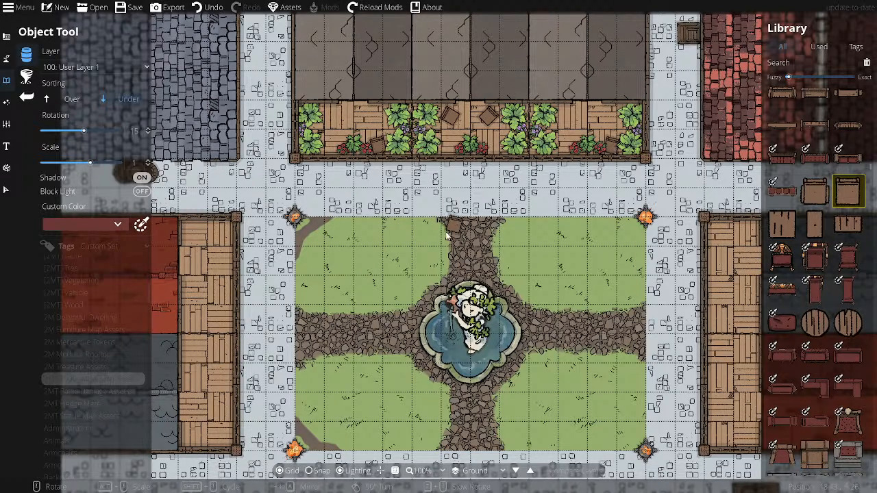
pyautogui.click(121, 9)
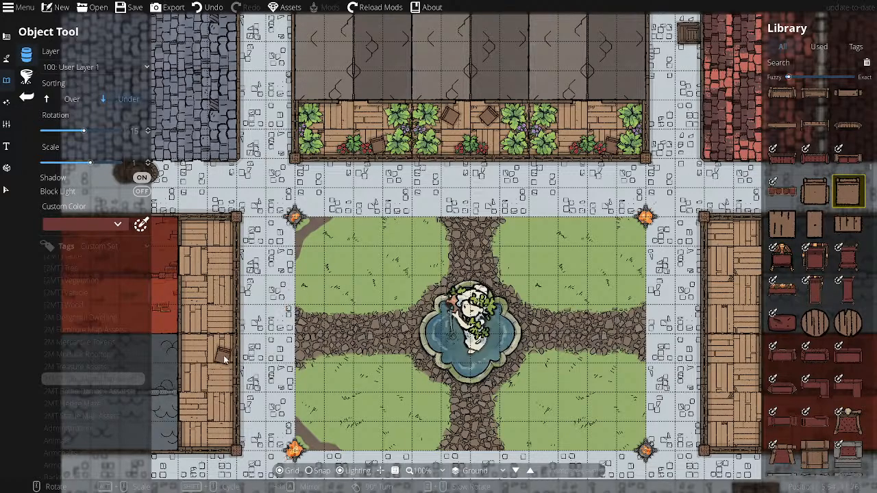
# - Browse the full asset library's furniture for a table that suits the west balcony
pyautogui.moveTo(250, 361); pyautogui.dragTo(367, 271)
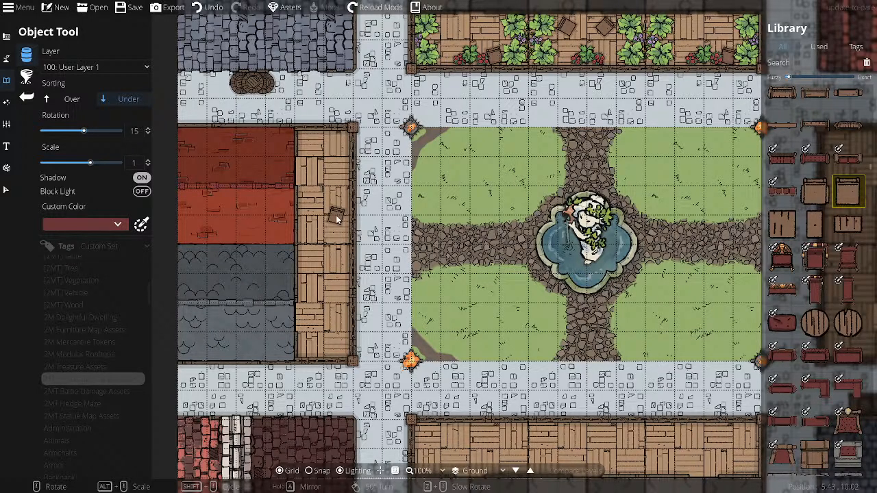
pyautogui.scroll(5, 823, 250)
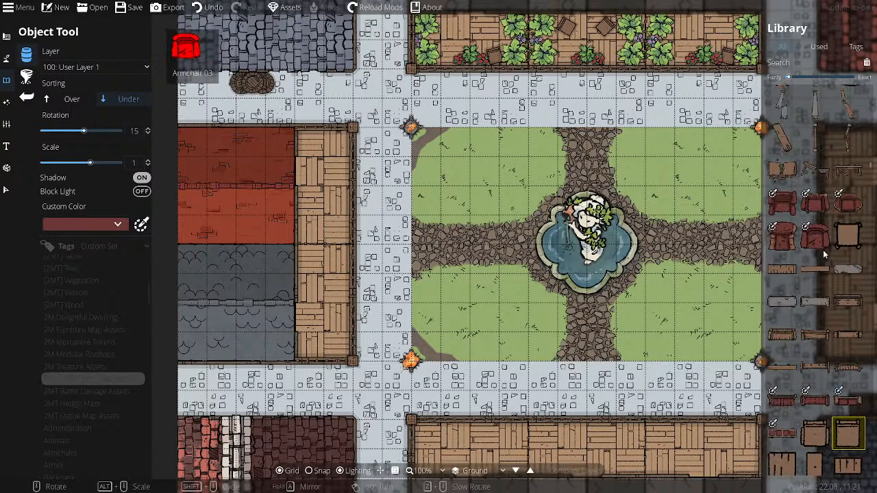
pyautogui.scroll(-3, 824, 251)
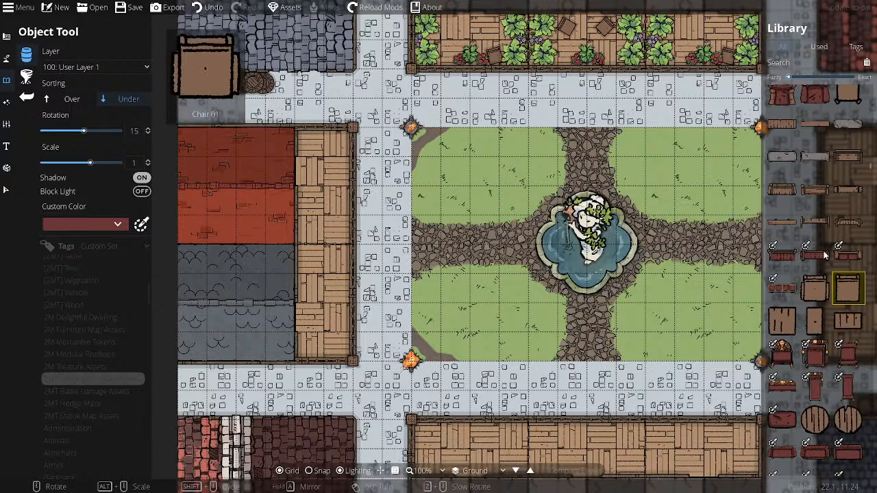
pyautogui.scroll(-8, 825, 254)
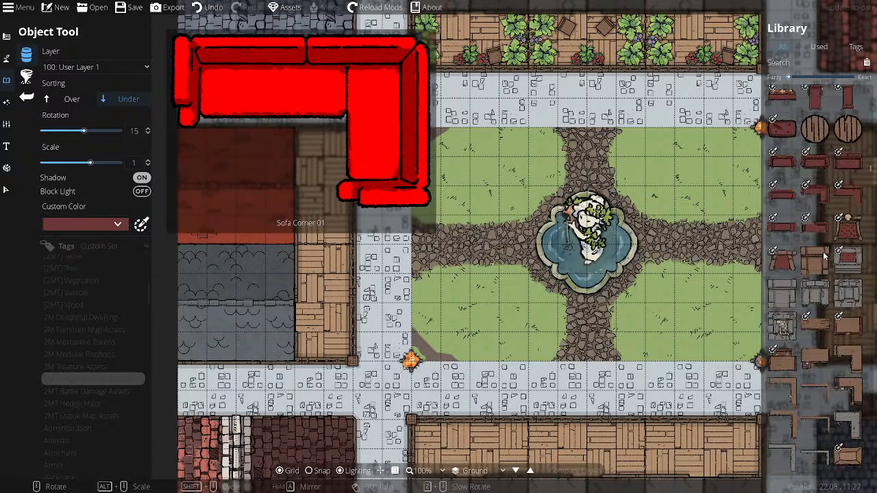
pyautogui.scroll(-5, 823, 255)
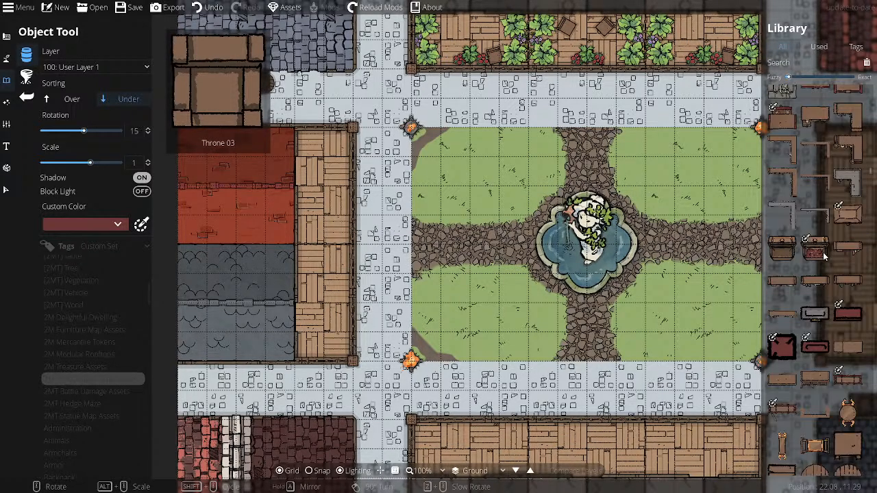
pyautogui.scroll(-2, 824, 255)
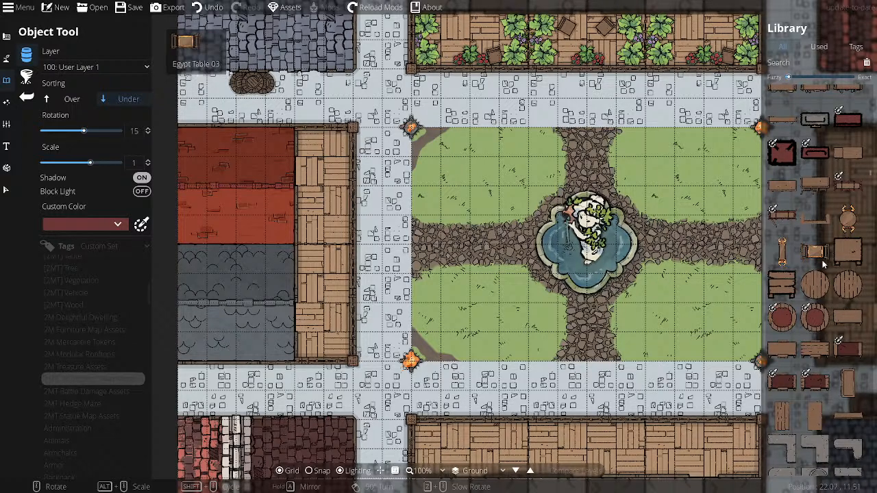
pyautogui.moveTo(811, 275)
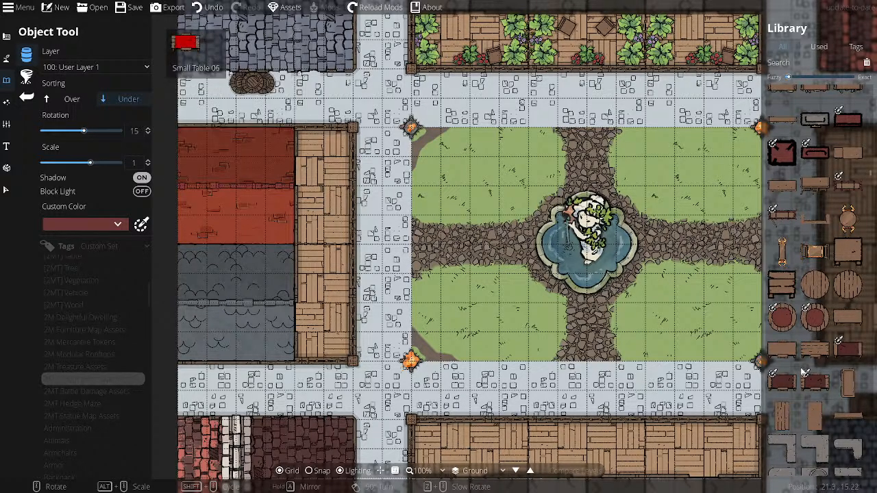
# - Preview several wooden tables, including Small Table 01, on the west balcony at different rotations
pyautogui.click(783, 415)
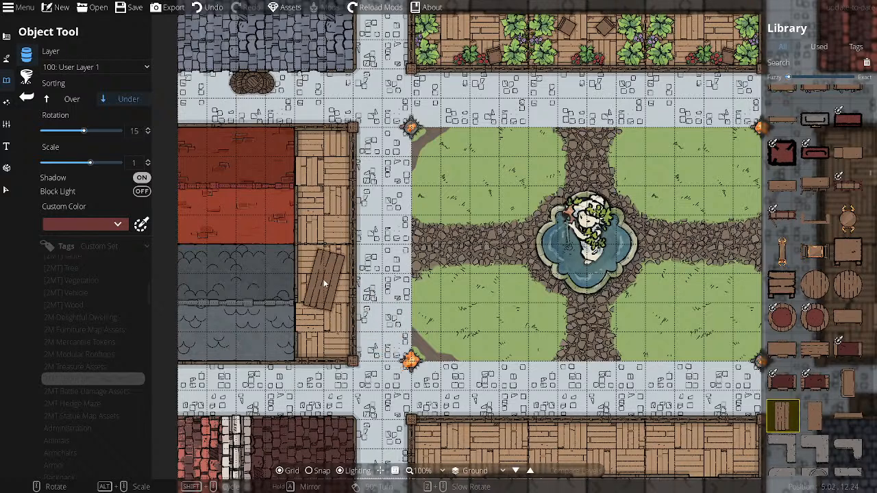
pyautogui.scroll(-5, 318, 263)
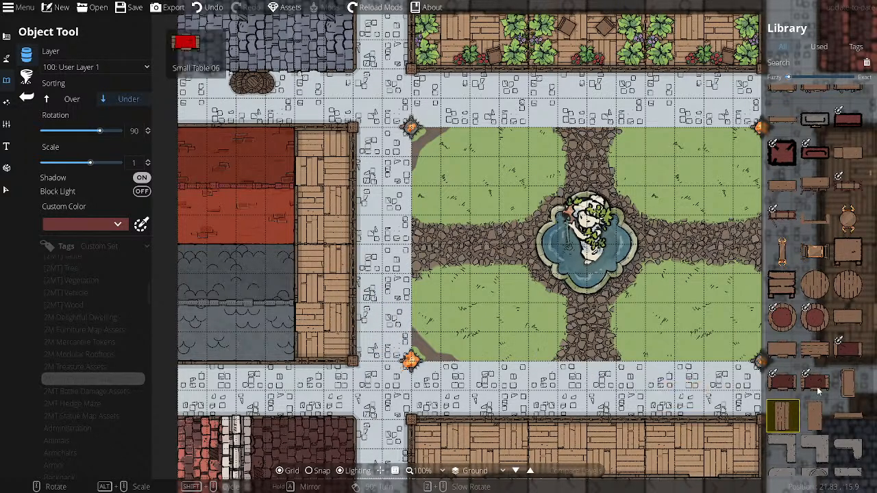
pyautogui.click(849, 326)
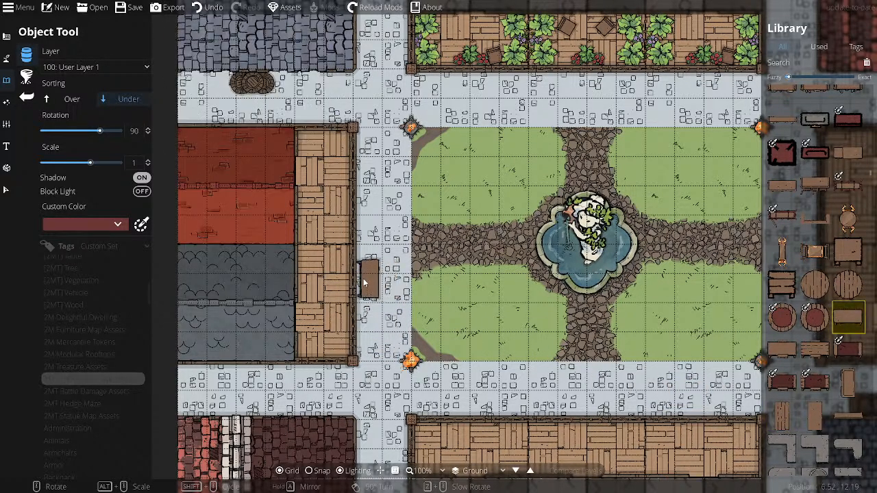
pyautogui.scroll(6, 321, 267)
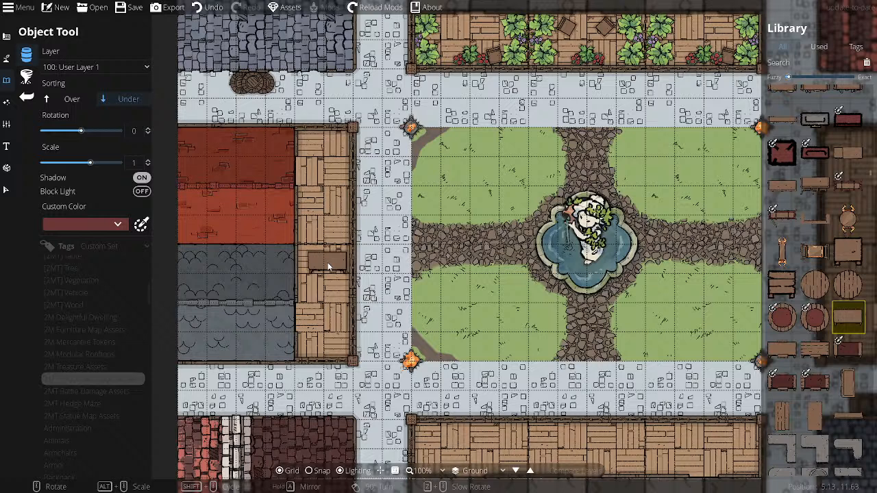
pyautogui.click(782, 288)
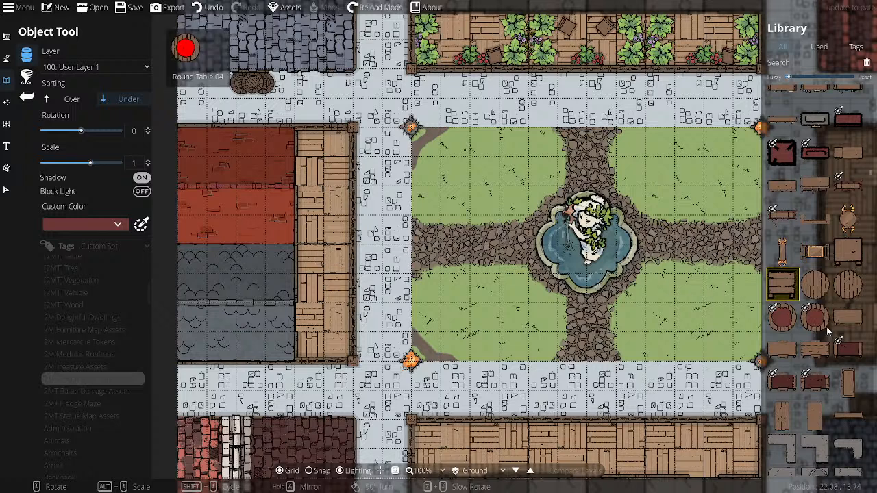
pyautogui.moveTo(846, 324)
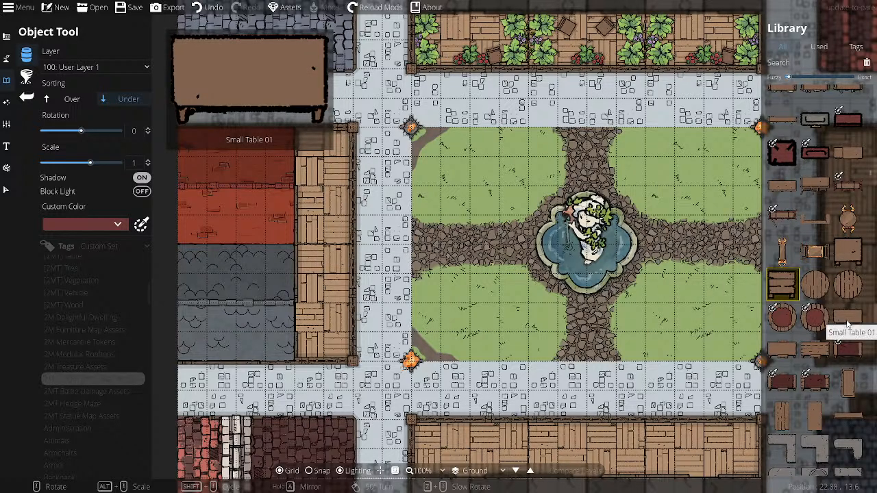
pyautogui.click(818, 350)
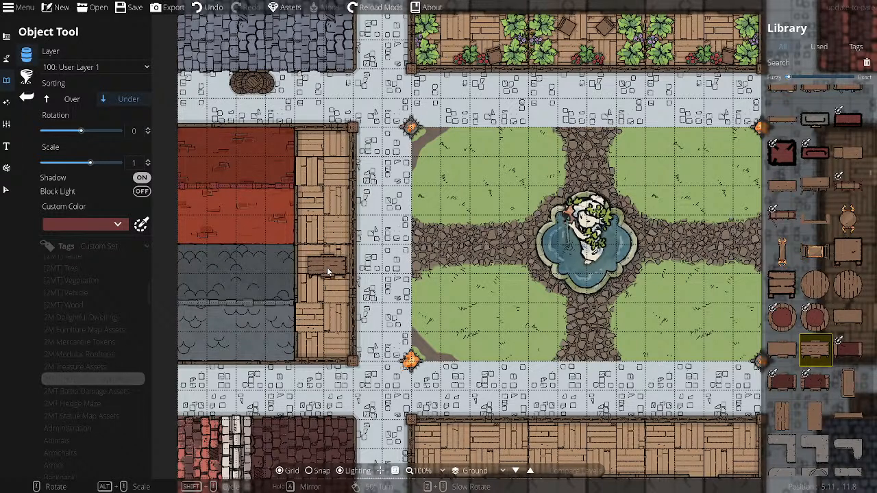
pyautogui.click(850, 318)
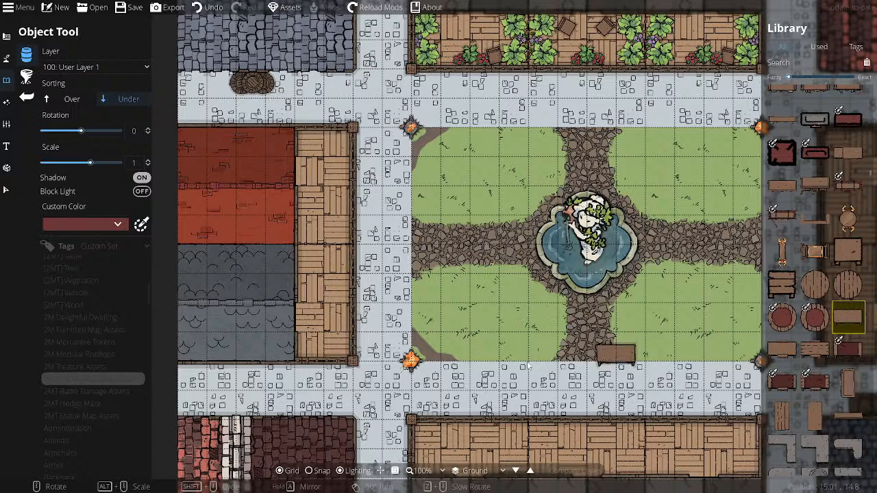
# - Filter the library to the 2M Furniture Map Assets tag and preview Table - Rectangle 1 - Dark on the west balcony
pyautogui.click(98, 359)
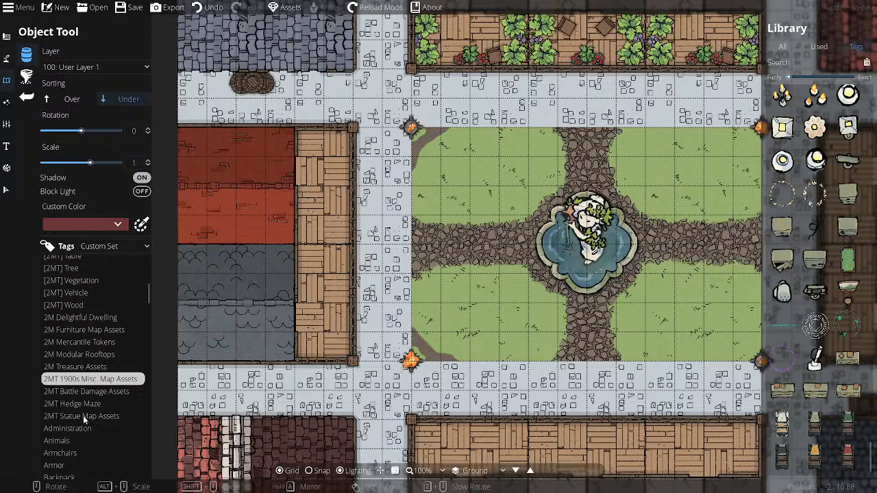
pyautogui.click(77, 332)
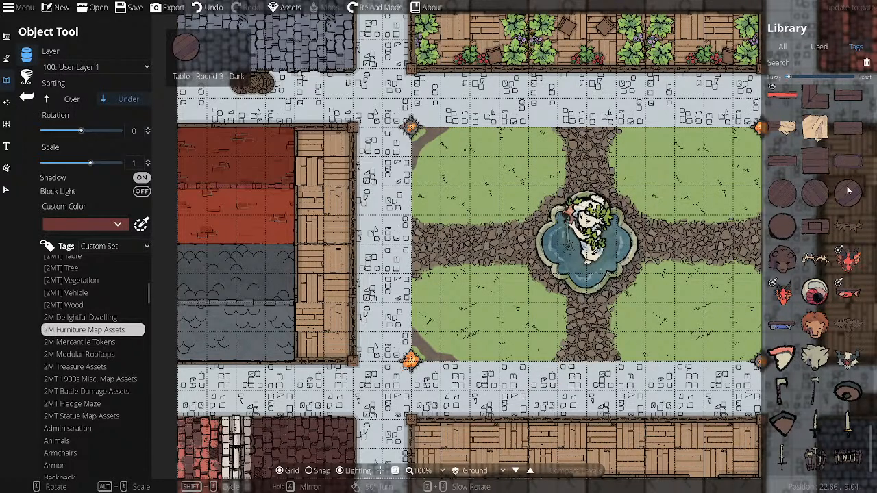
pyautogui.scroll(1, 842, 192)
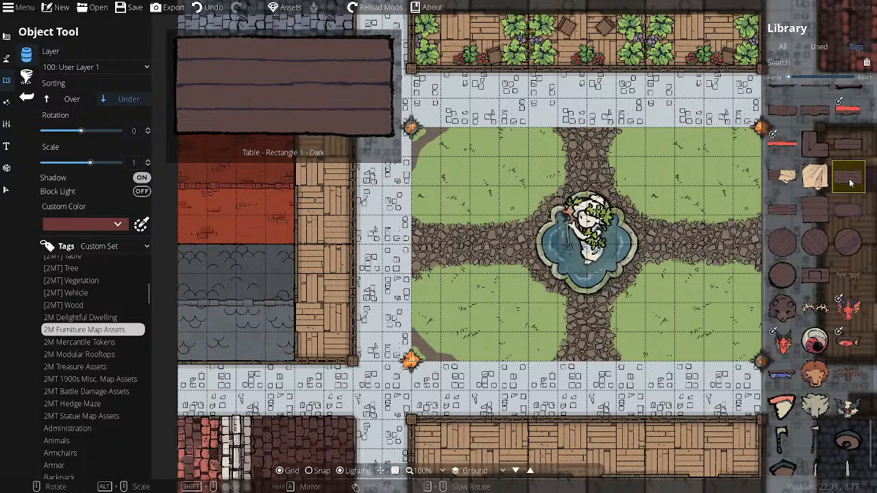
pyautogui.click(849, 182)
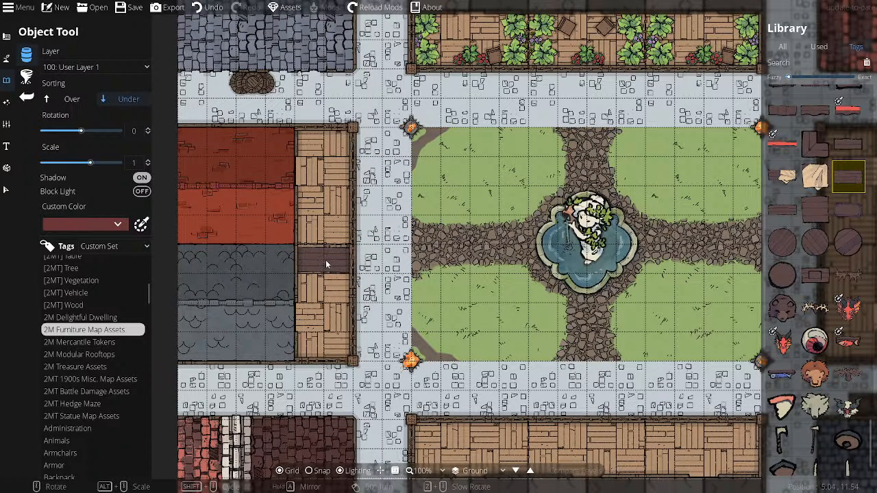
# - Place two small dark rectangular tables edge to edge in the middle of the west balcony, the second rotated to -180 degrees
pyautogui.click(782, 209)
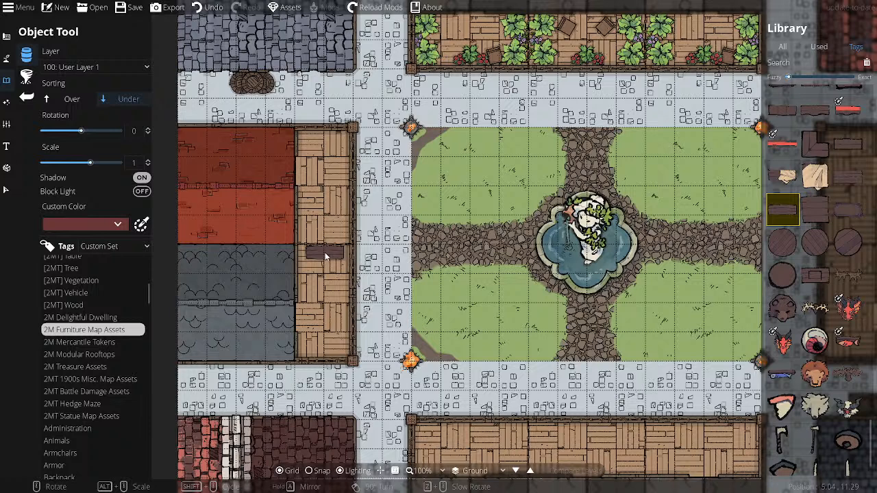
pyautogui.click(325, 252)
pyautogui.scroll(-12, 325, 237)
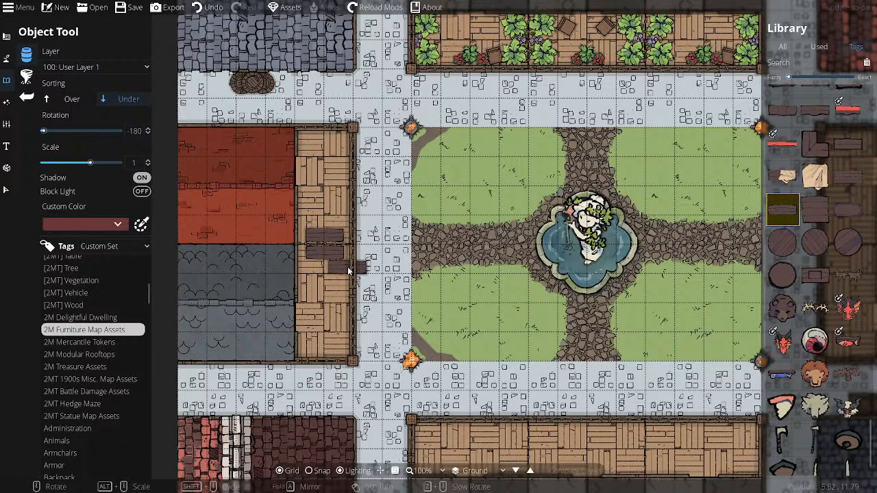
# - Find a dark simple chair in the 2M furniture assets and place one, rotated -135 degrees, just south of the west balcony's tables
pyautogui.scroll(3, 850, 260)
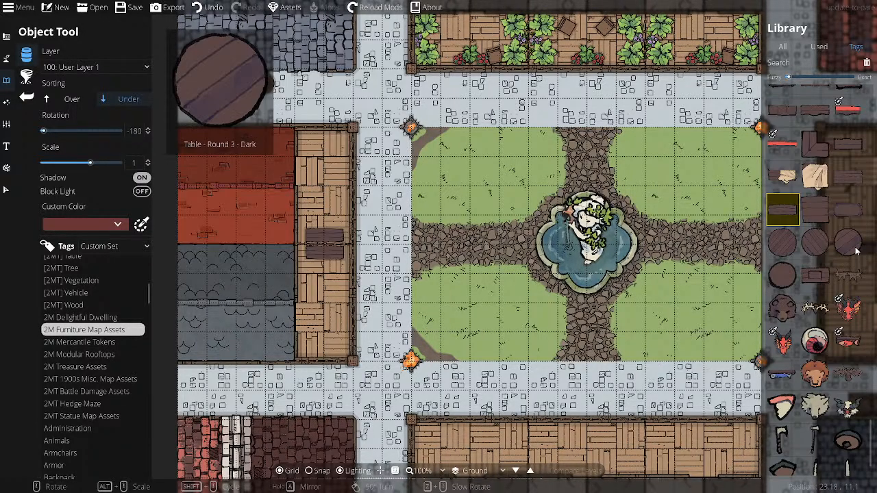
pyautogui.scroll(5, 855, 251)
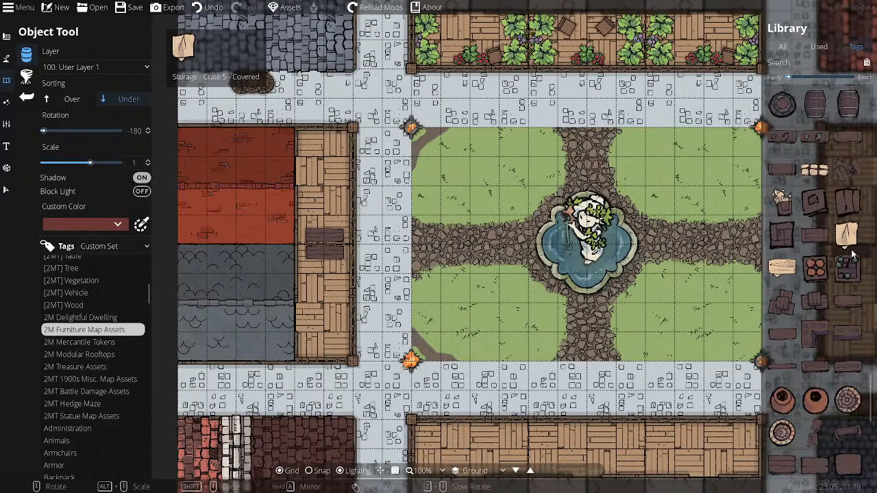
pyautogui.scroll(10, 852, 255)
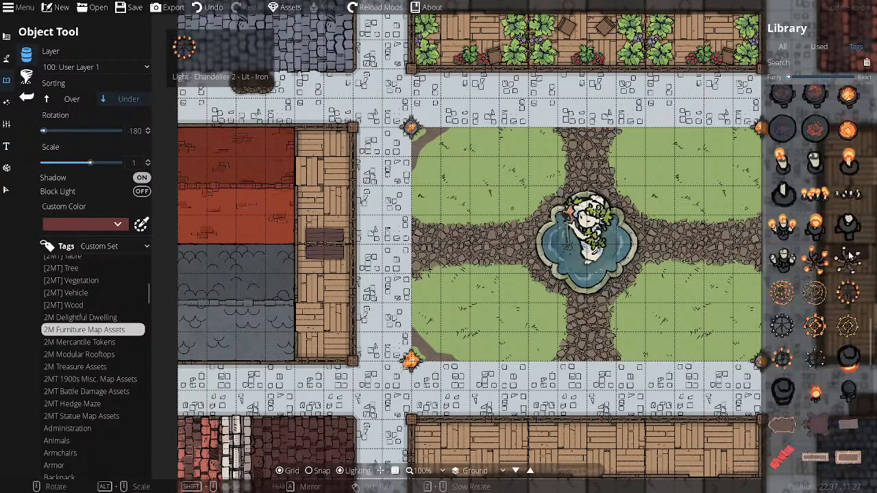
pyautogui.scroll(10, 849, 256)
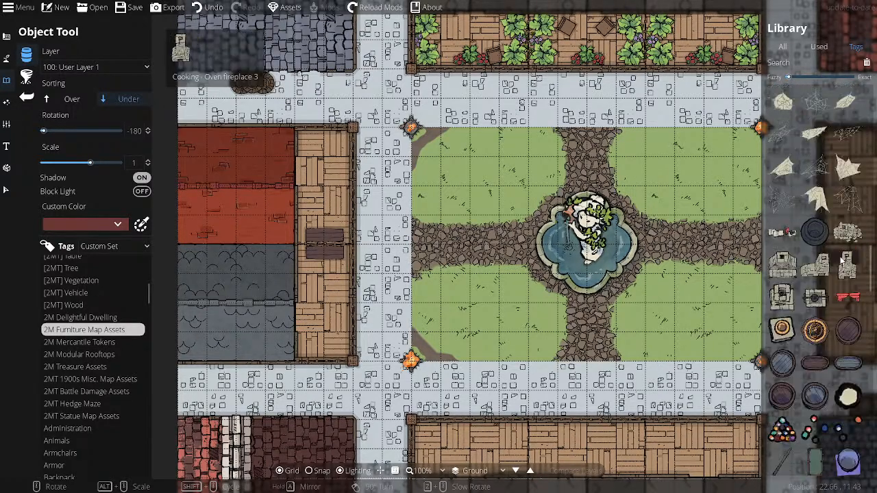
pyautogui.scroll(12, 841, 262)
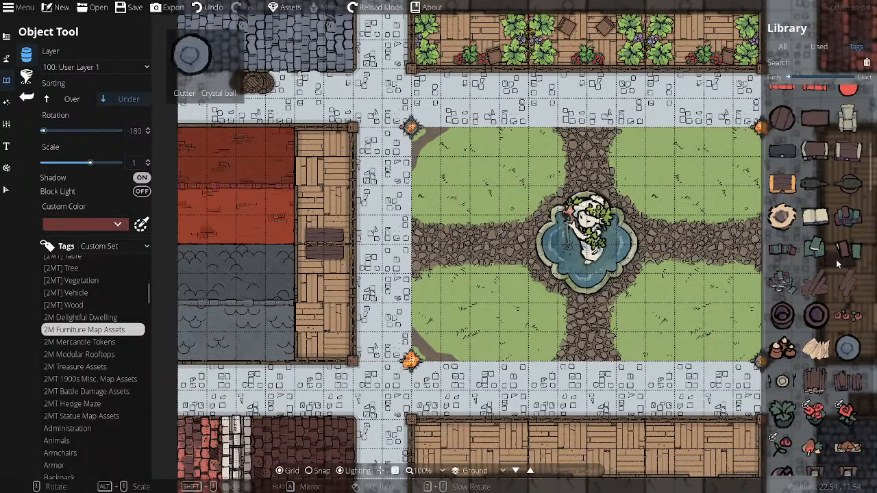
pyautogui.scroll(5, 834, 267)
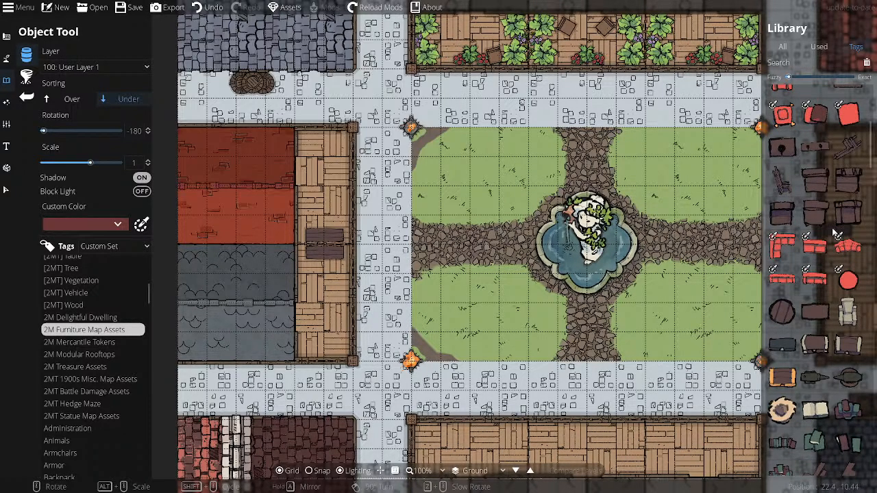
pyautogui.scroll(1, 832, 233)
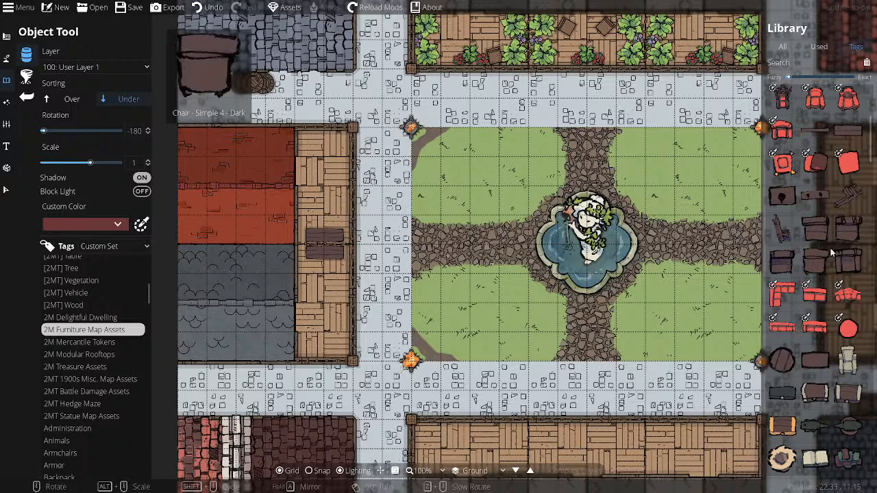
pyautogui.scroll(-1, 829, 248)
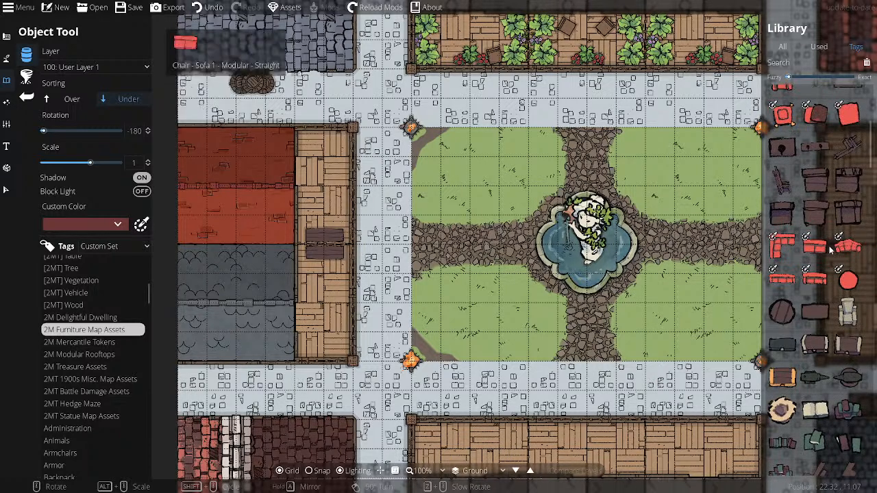
pyautogui.click(778, 215)
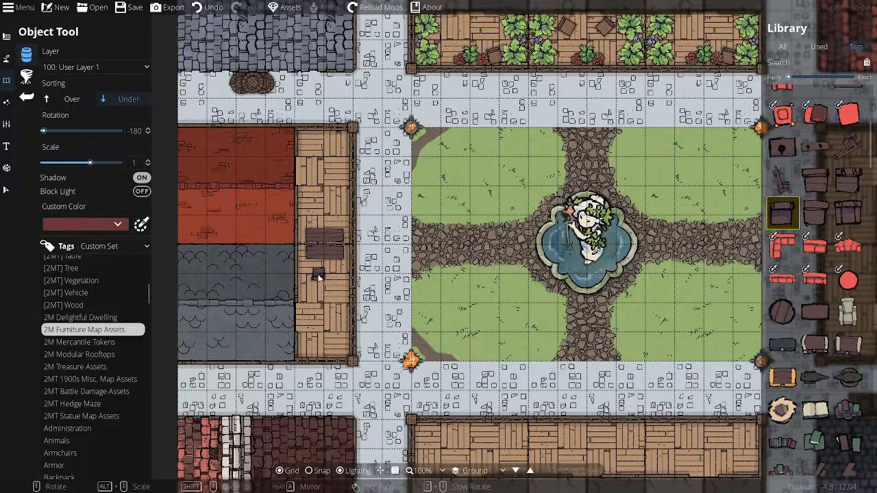
pyautogui.scroll(3, 317, 274)
pyautogui.click(314, 268)
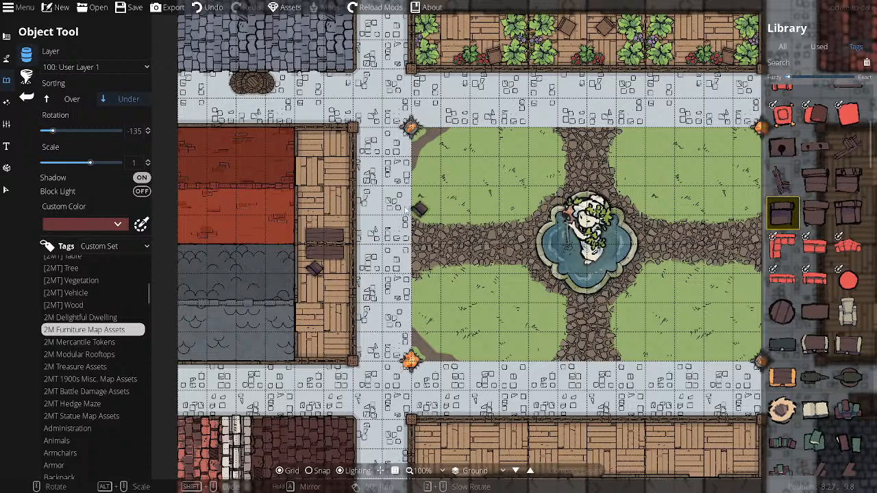
# - Place a second dark chair, rotated 15 degrees, at the north edge of the west balcony's tables
pyautogui.scroll(3, 324, 215)
pyautogui.scroll(1, 325, 219)
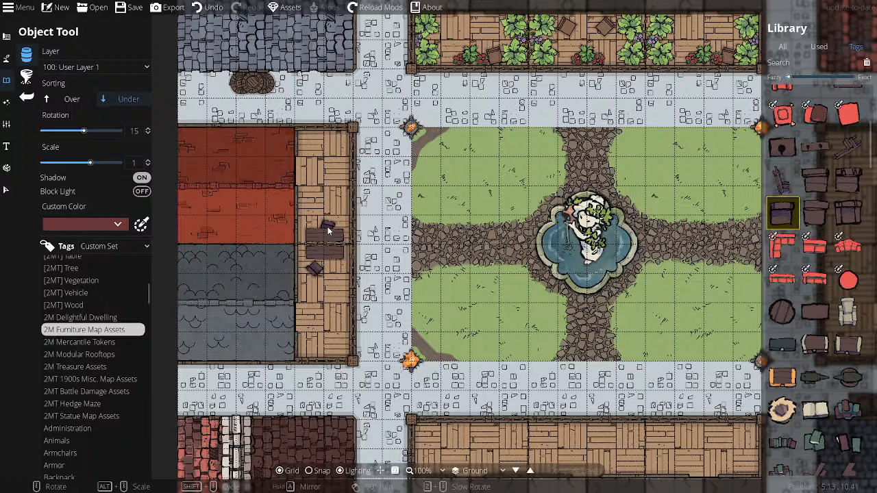
pyautogui.click(327, 227)
# - Browse the full asset library for small tabletop props, through documents, food and toys to the playing cards and chessboards
pyautogui.click(782, 47)
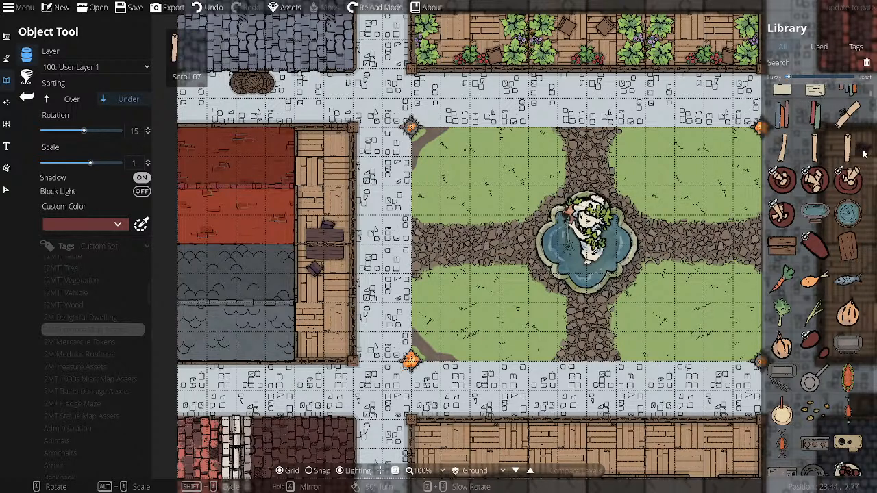
pyautogui.moveTo(865, 150)
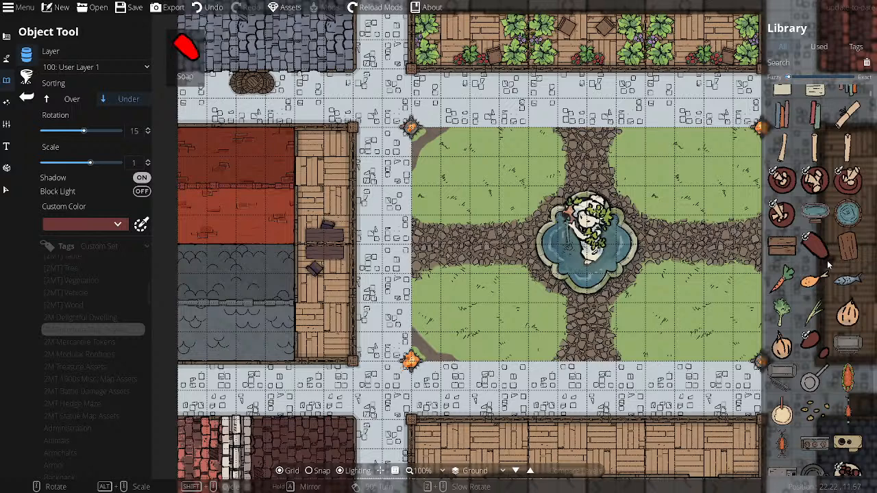
pyautogui.scroll(5, 827, 264)
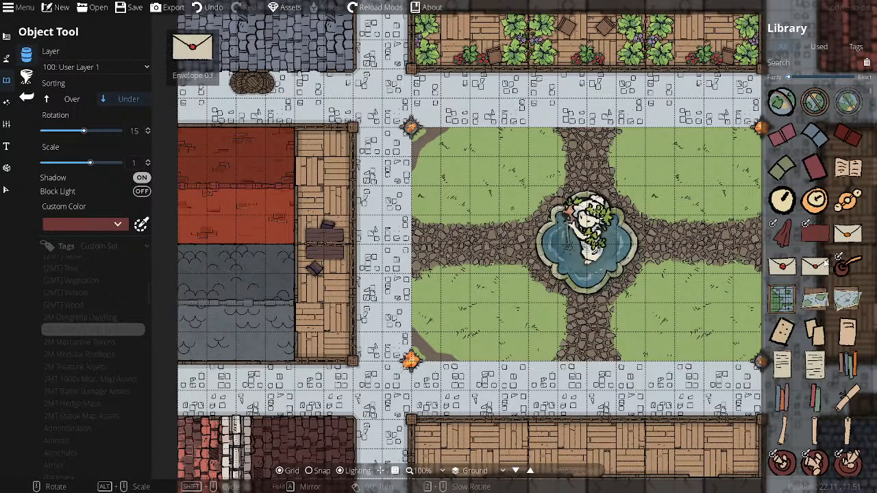
pyautogui.scroll(-6, 826, 263)
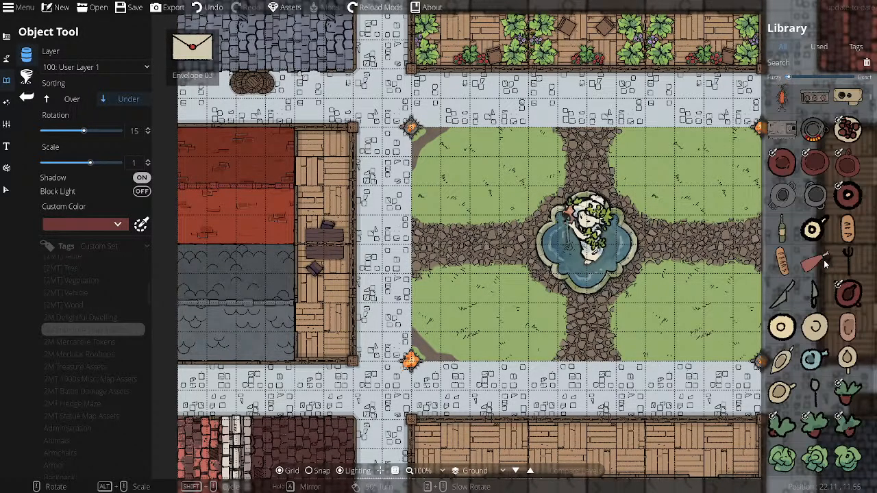
pyautogui.scroll(-10, 824, 263)
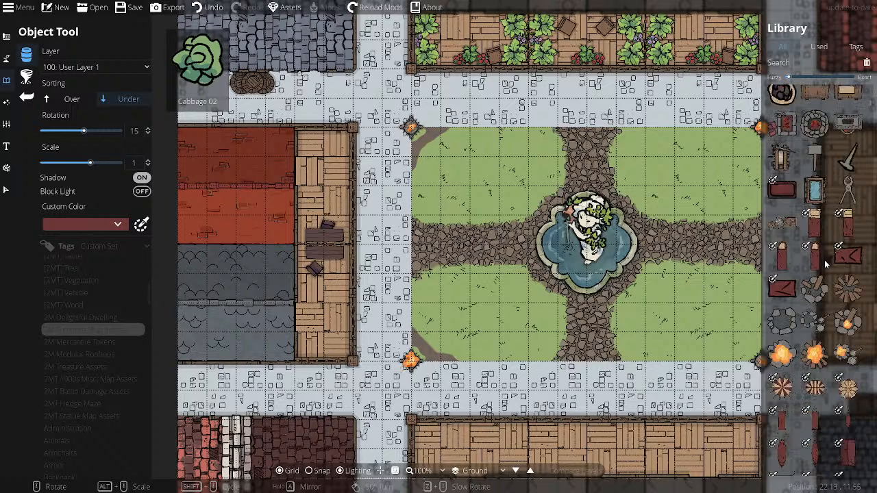
pyautogui.scroll(-10, 824, 260)
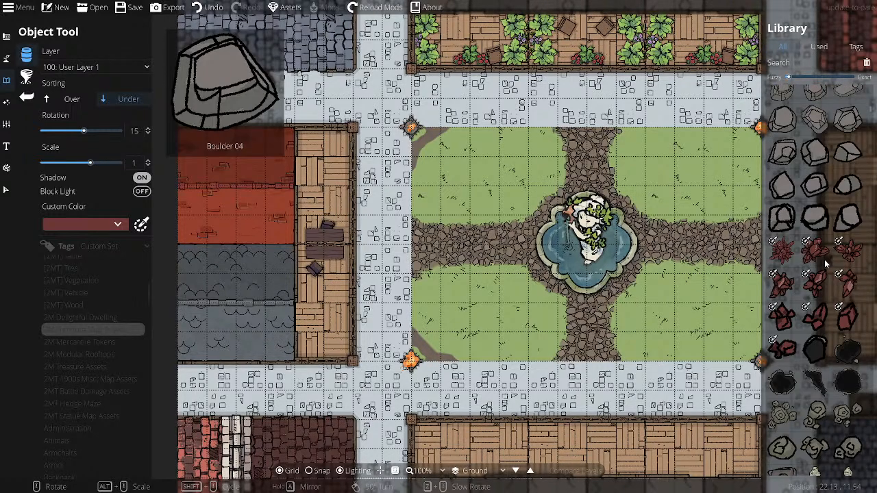
pyautogui.scroll(-10, 824, 259)
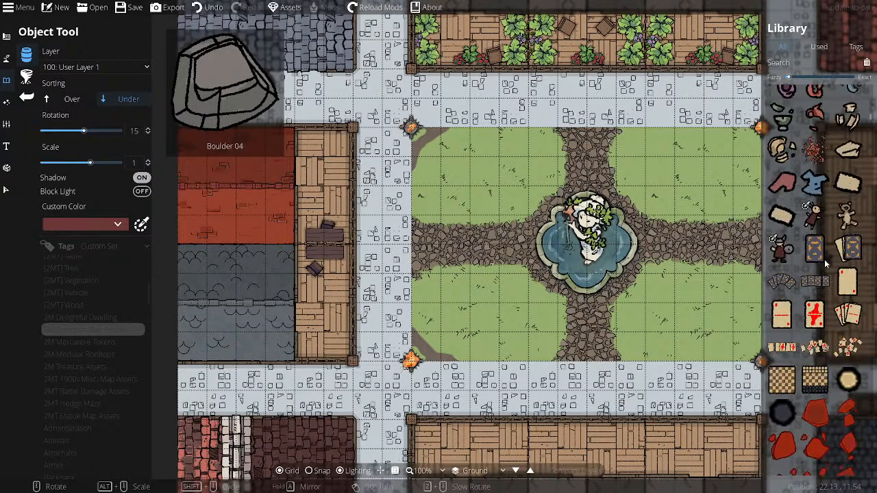
pyautogui.scroll(-2, 824, 259)
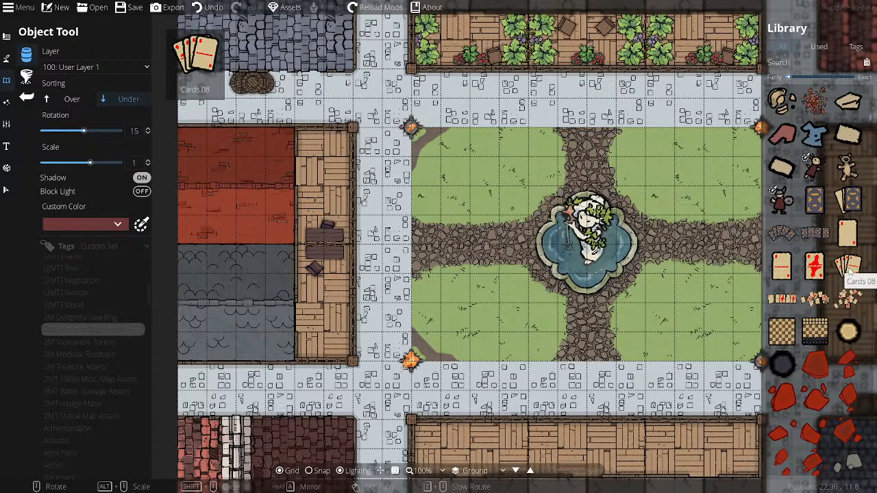
# - Set object sorting to Over and rotation to 0, previewing an empty chessboard and a fan of cards on the west balcony's southern table
pyautogui.click(781, 332)
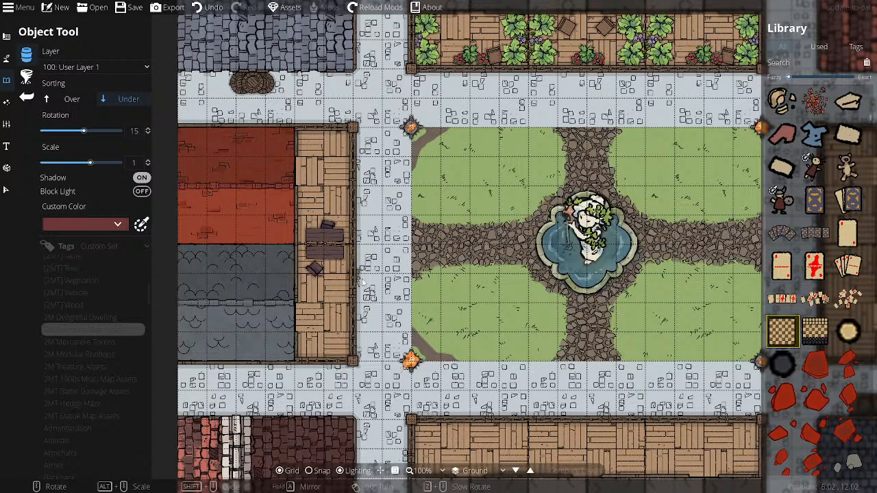
pyautogui.click(71, 99)
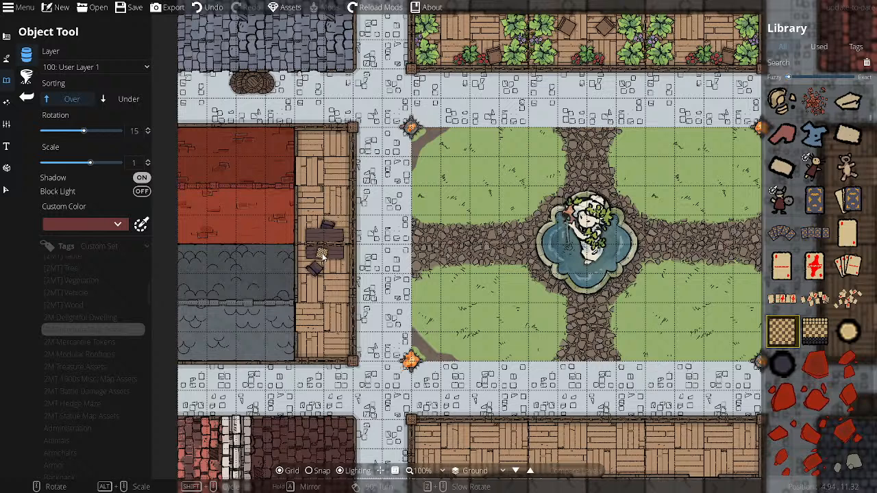
pyautogui.scroll(-1, 322, 255)
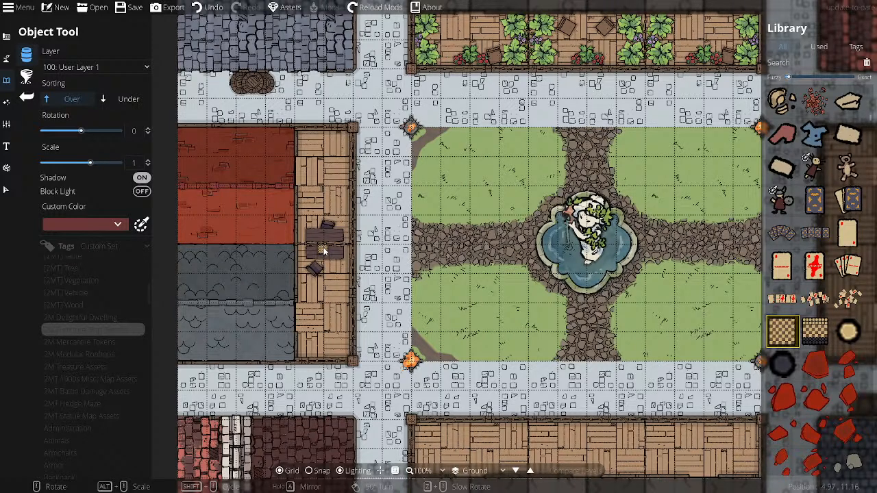
pyautogui.click(782, 233)
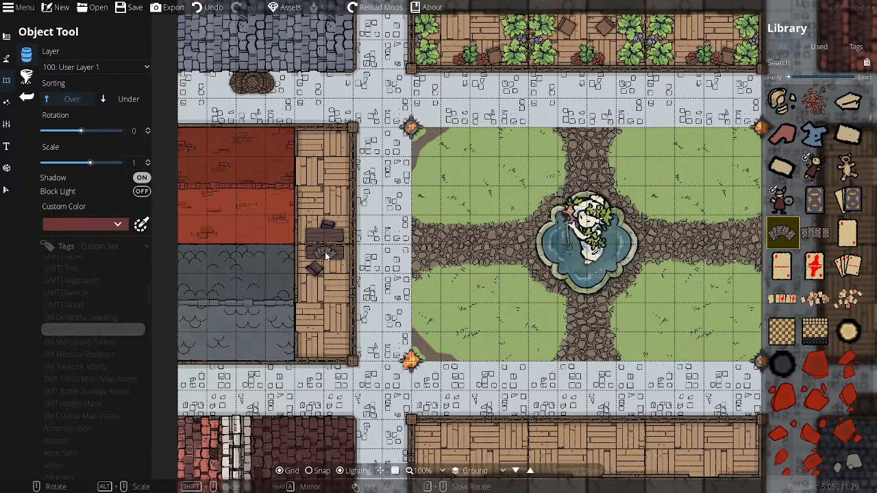
# - Place a face-down row of cards without shadow on each of the west balcony's two tables, the northern row rotated -180 degrees
pyautogui.click(815, 232)
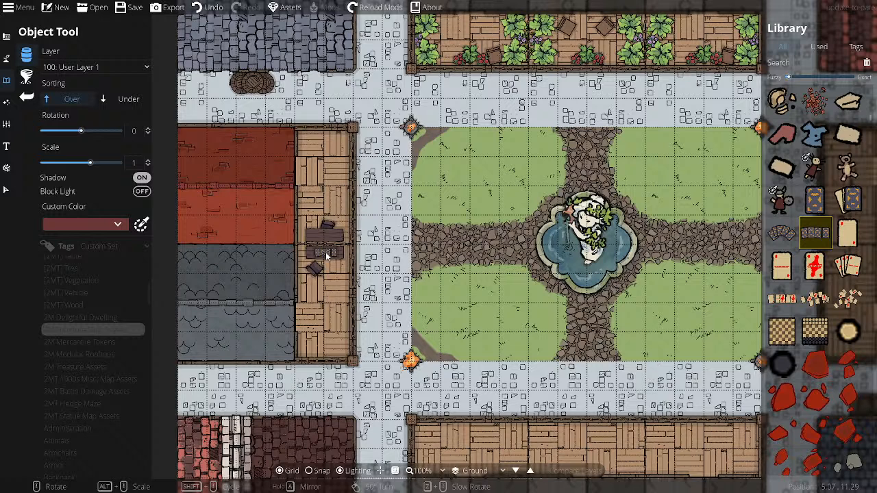
pyautogui.click(141, 178)
pyautogui.click(325, 255)
pyautogui.click(324, 255)
pyautogui.scroll(-12, 322, 242)
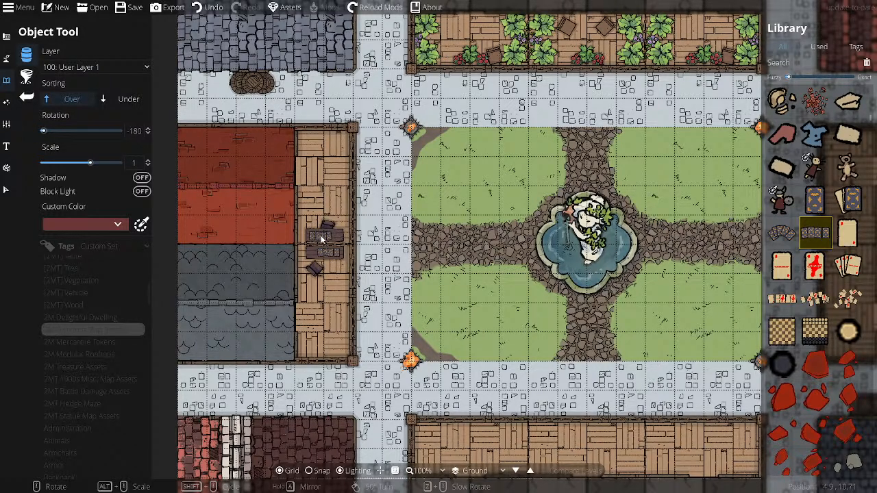
pyautogui.click(322, 238)
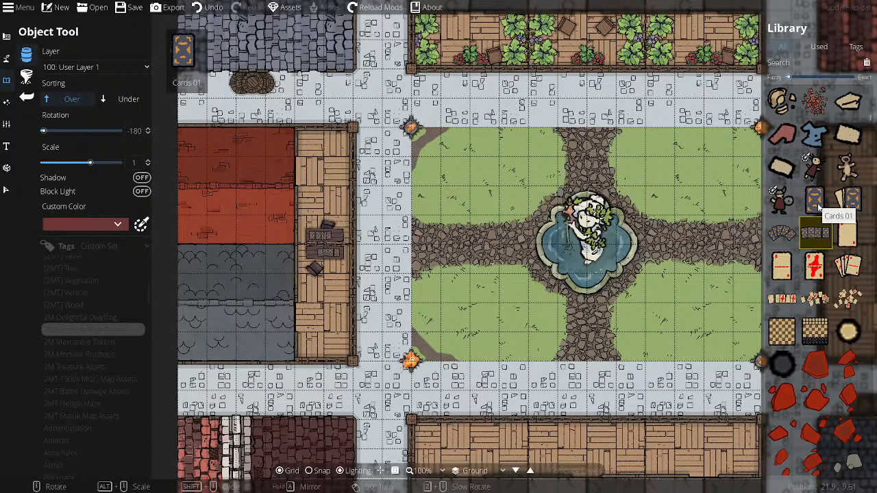
# - Turn object shadows back on and preview the chessboards on the south balcony, with Chess 02 rotated to -90 degrees
pyautogui.click(817, 205)
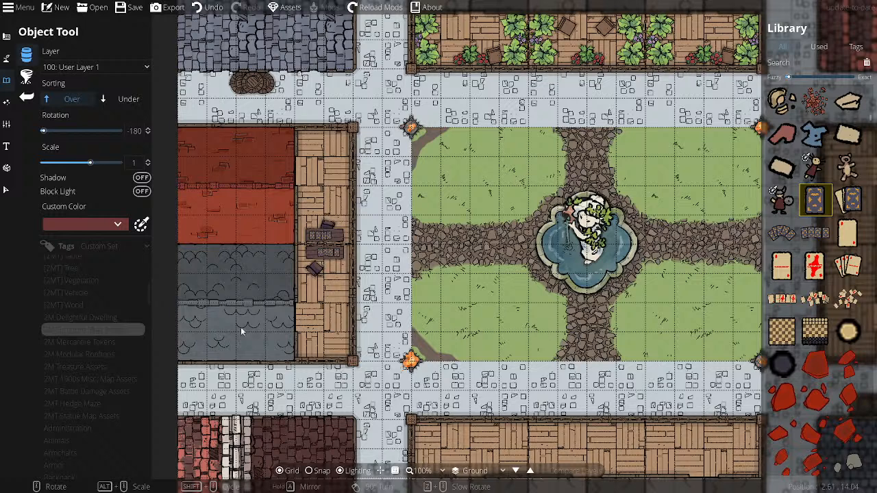
pyautogui.click(141, 178)
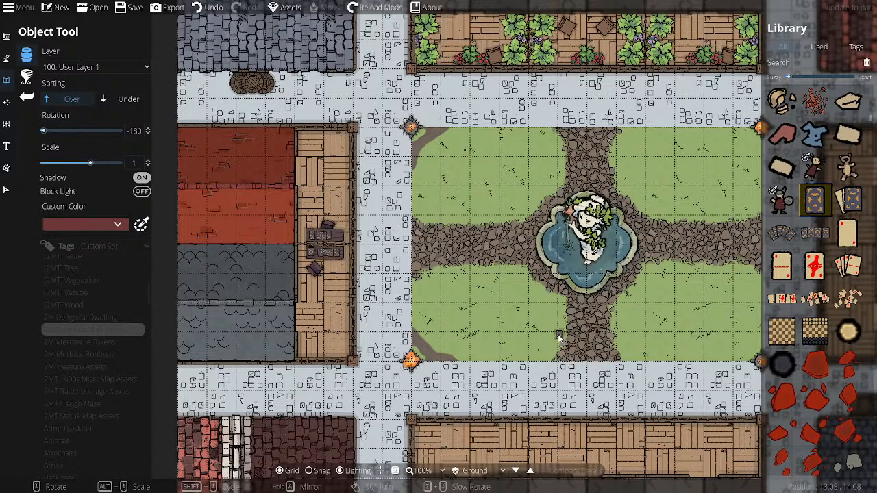
pyautogui.moveTo(558, 336); pyautogui.dragTo(433, 216)
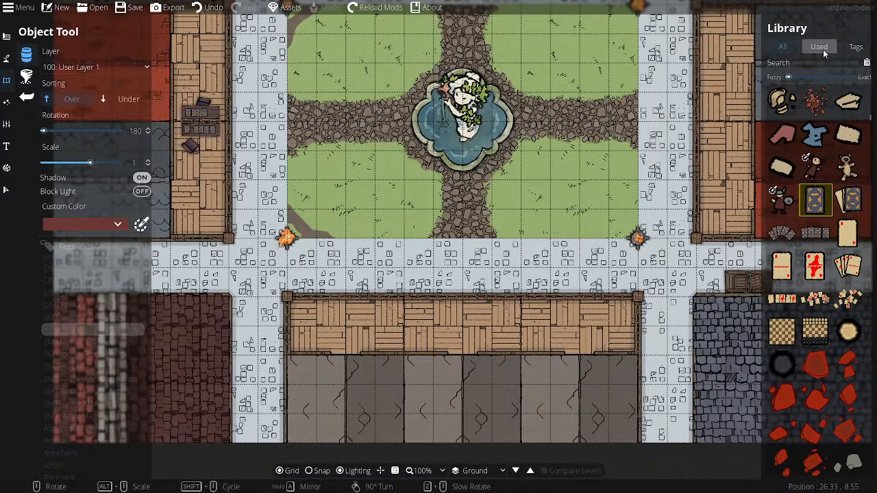
pyautogui.click(786, 331)
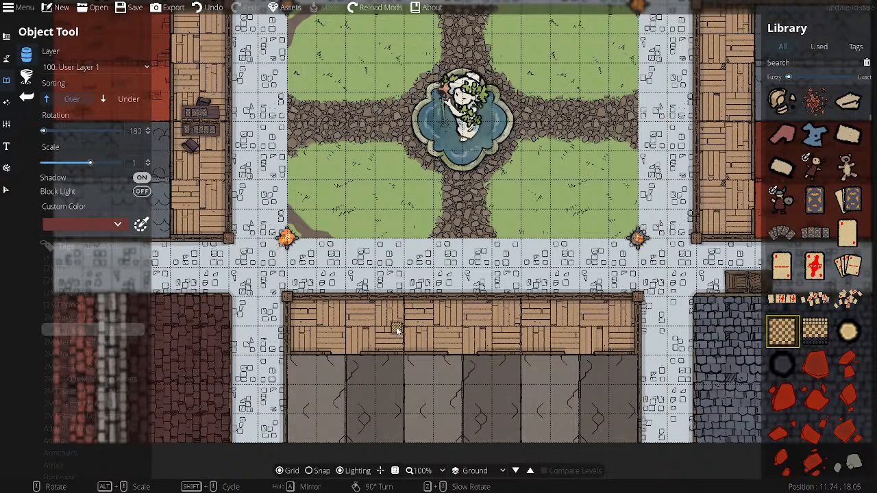
pyautogui.click(812, 335)
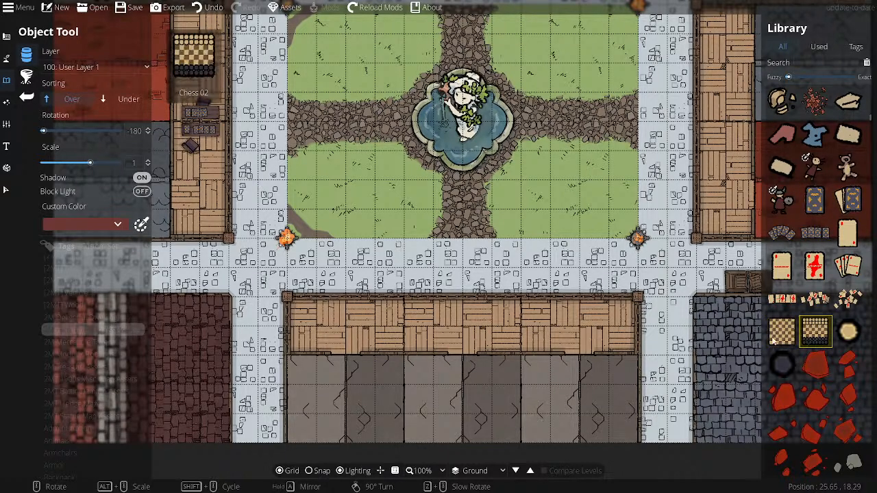
pyautogui.middleClick(395, 330)
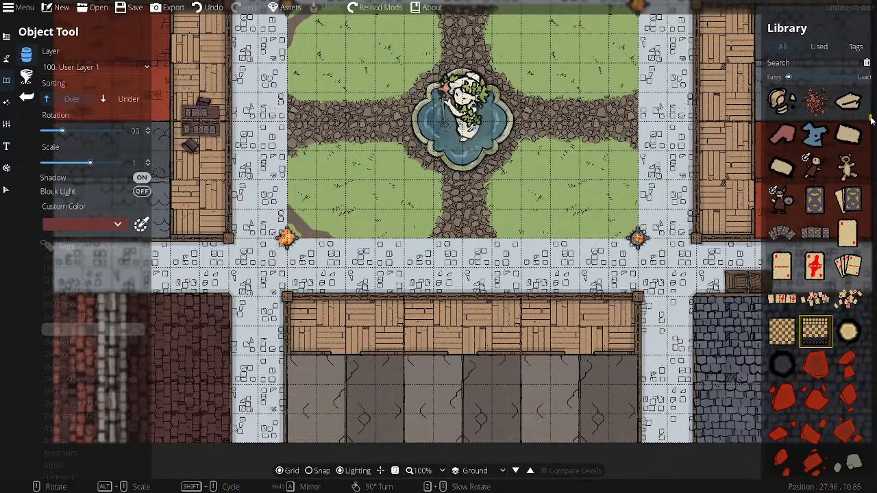
# - Find the small plank table in the library and place two side by side on the south balcony, the second rotated 90 degrees
pyautogui.moveTo(871, 120); pyautogui.dragTo(872, 176)
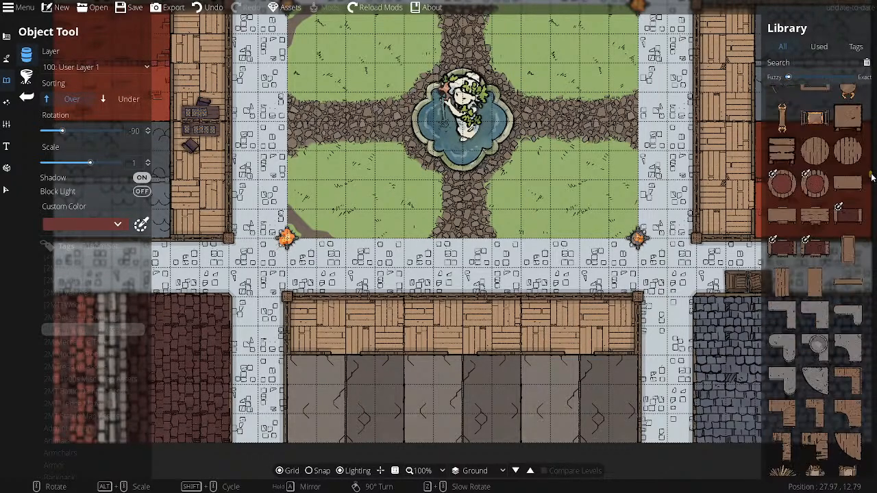
pyautogui.click(781, 150)
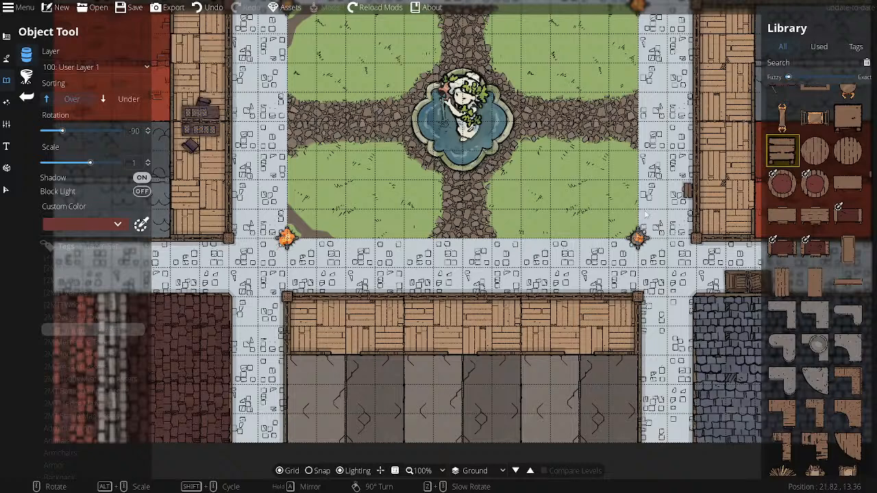
pyautogui.click(413, 331)
pyautogui.scroll(6, 374, 345)
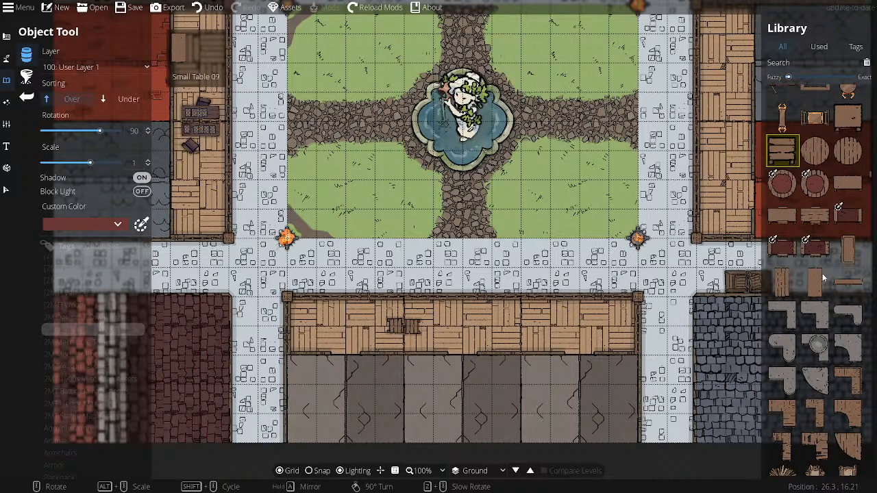
# - Find a plain wooden chair in the library and place one, slightly angled, at the east end of the south balcony's tables
pyautogui.scroll(1, 824, 276)
pyautogui.scroll(1, 824, 277)
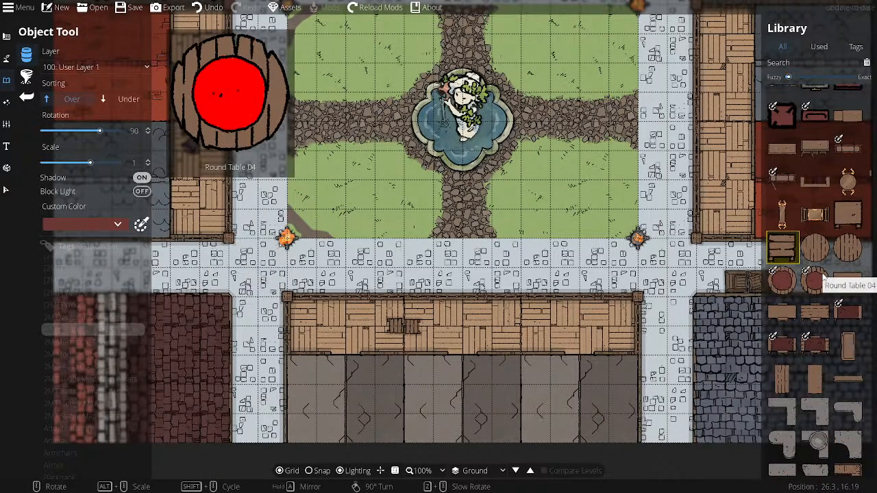
pyautogui.scroll(3, 824, 276)
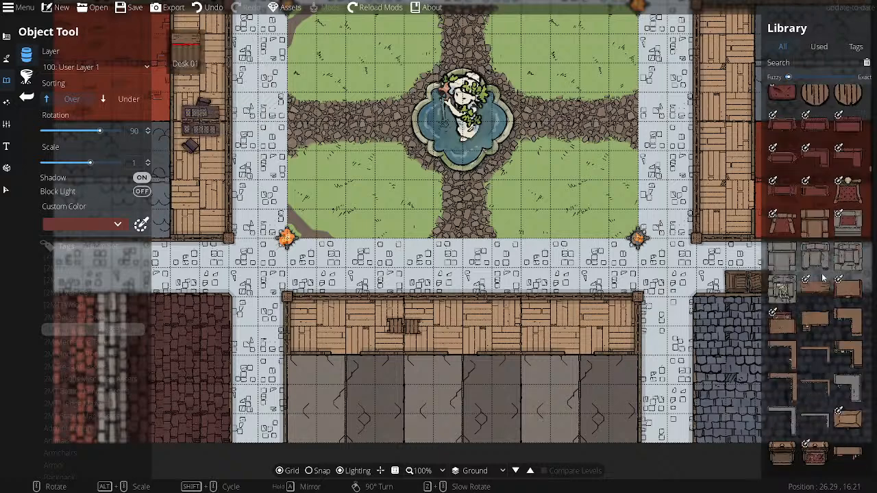
pyautogui.scroll(1, 824, 281)
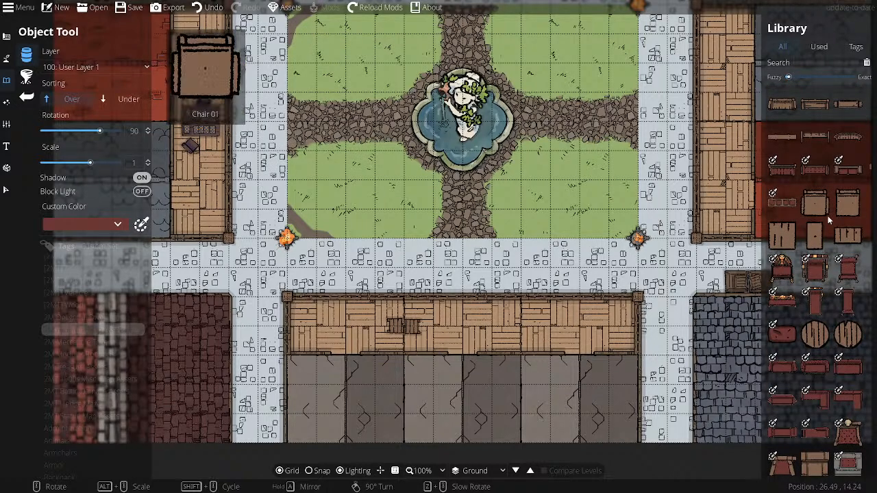
pyautogui.click(845, 204)
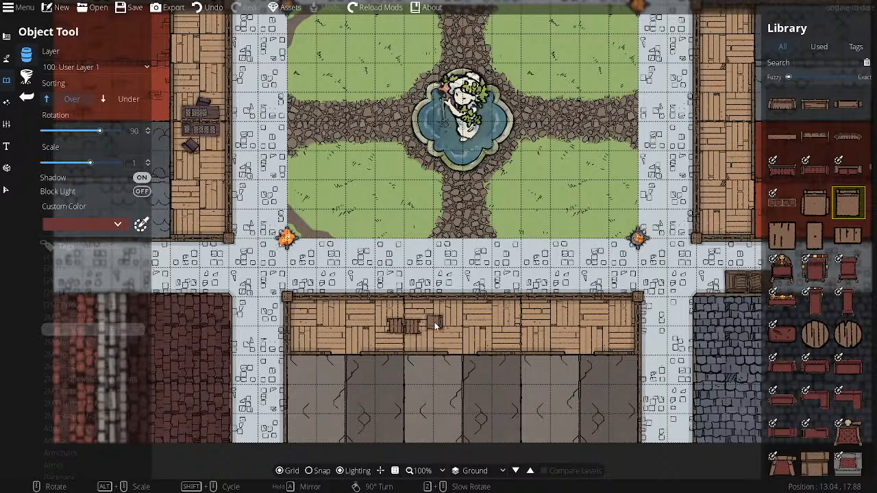
pyautogui.scroll(1, 433, 327)
pyautogui.click(432, 334)
# - Place a second wooden chair, rotated -135 degrees, at the west end of the south balcony's tables
pyautogui.scroll(5, 369, 332)
pyautogui.scroll(6, 370, 332)
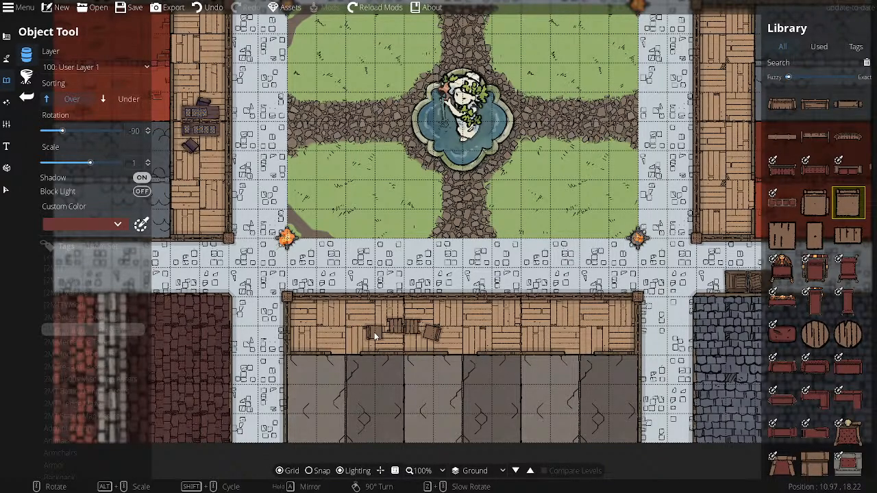
pyautogui.scroll(-3, 375, 337)
pyautogui.click(377, 337)
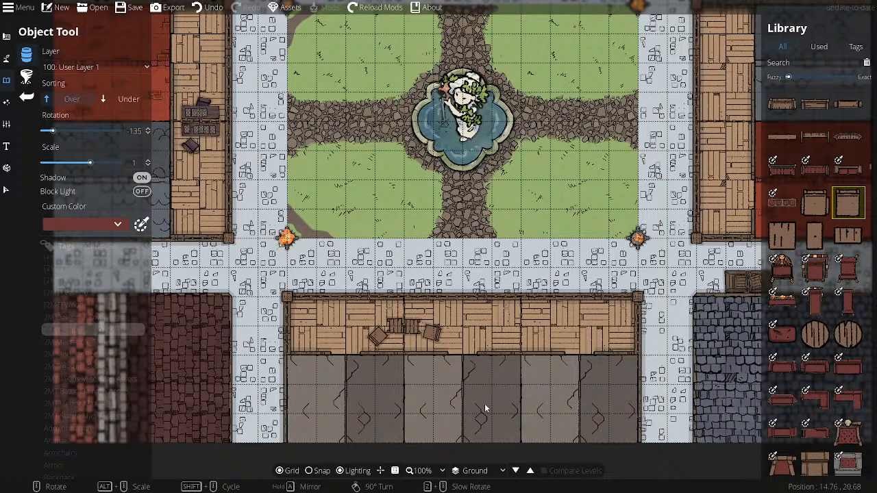
# - Find the chessboard with pieces set up in the object library and set its rotation to 90 degrees
pyautogui.scroll(3, 825, 392)
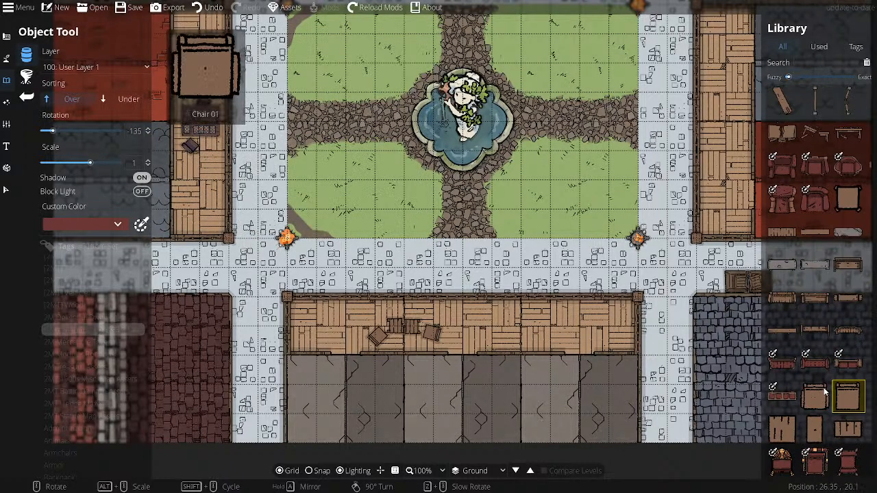
pyautogui.scroll(3, 825, 392)
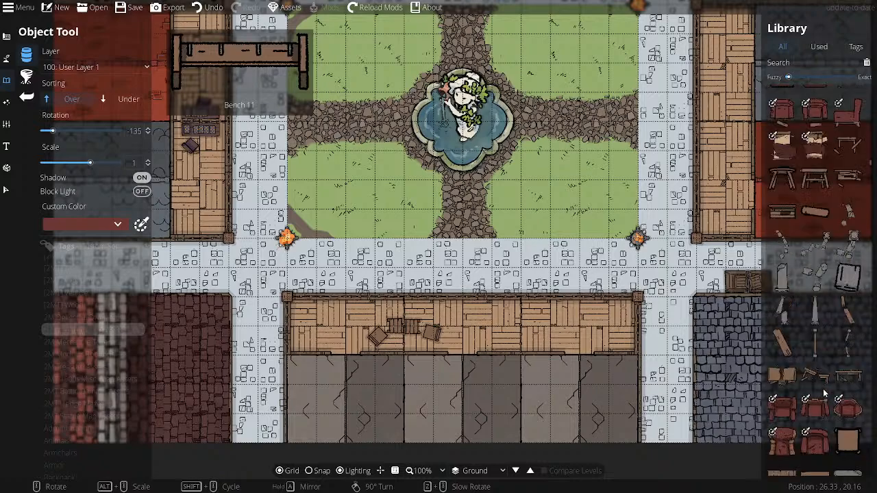
pyautogui.scroll(5, 822, 389)
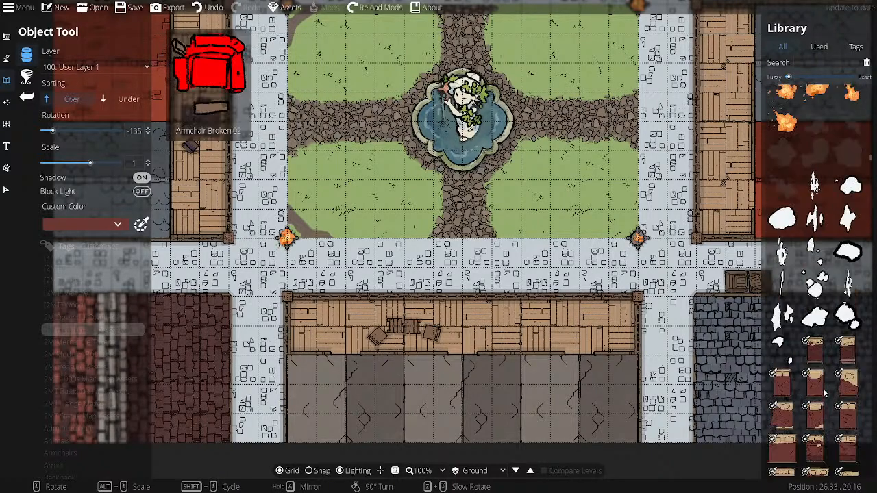
pyautogui.scroll(10, 824, 391)
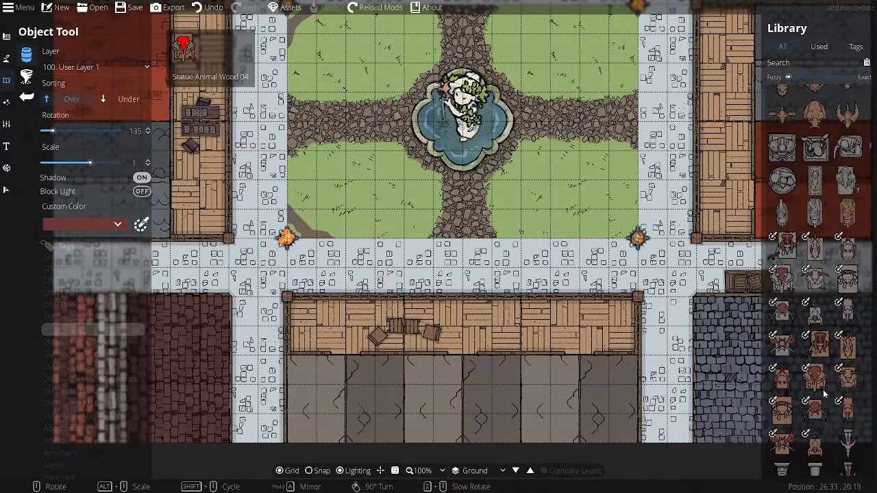
pyautogui.scroll(10, 822, 389)
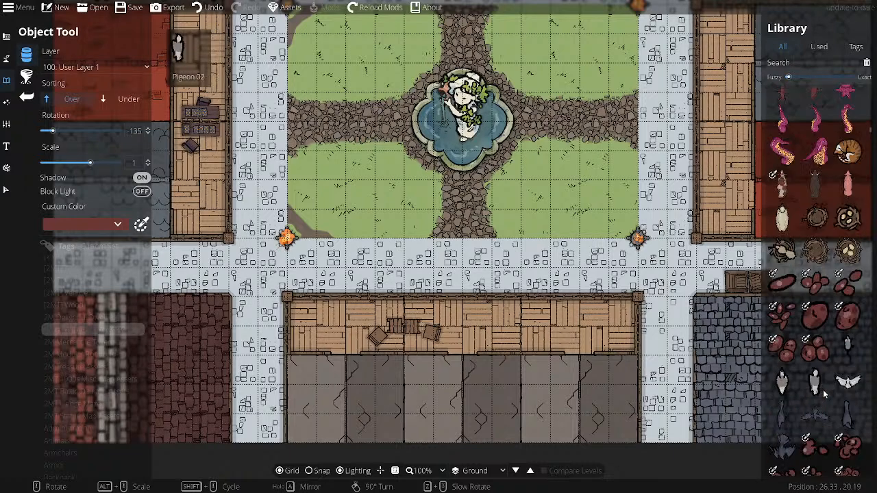
pyautogui.scroll(10, 824, 393)
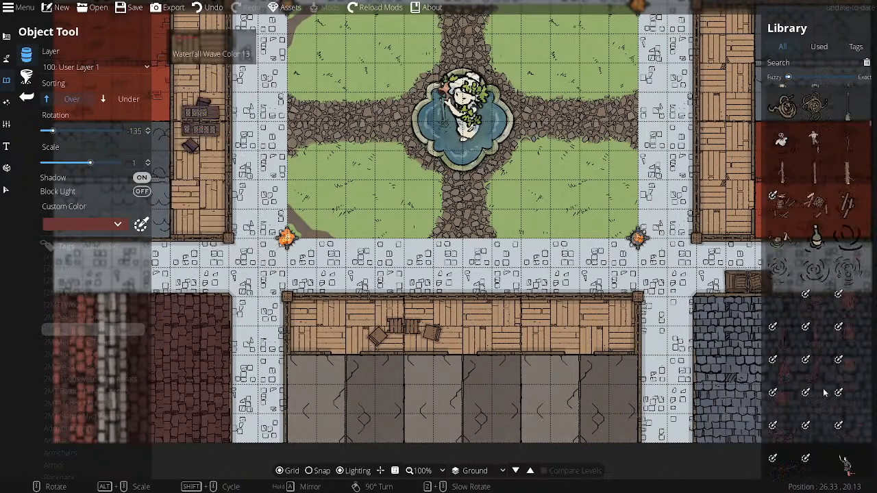
pyautogui.scroll(10, 824, 392)
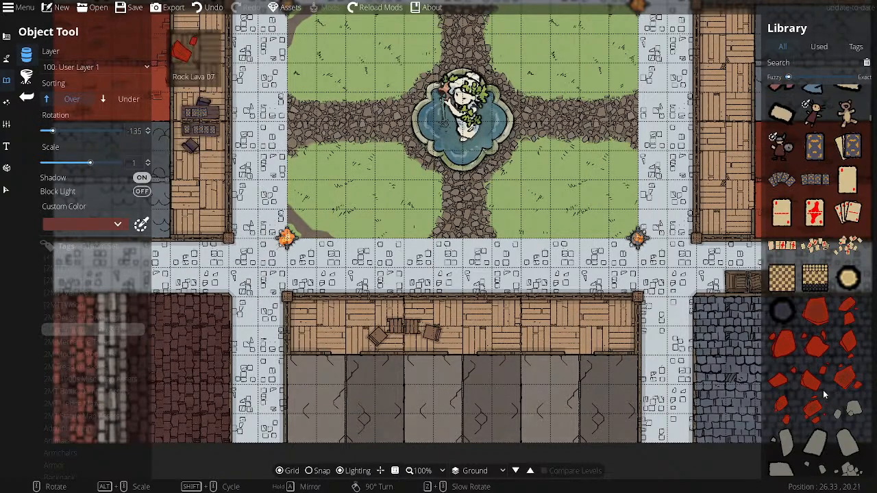
pyautogui.scroll(2, 824, 392)
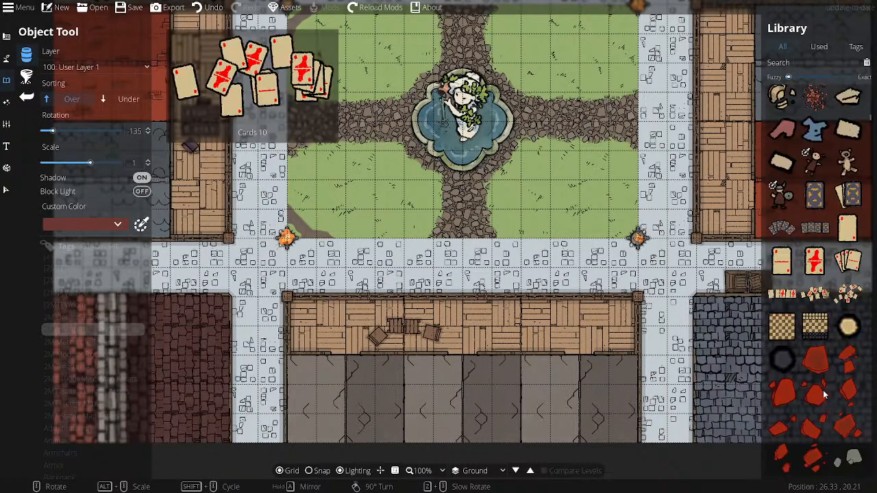
pyautogui.click(814, 331)
pyautogui.scroll(9, 493, 352)
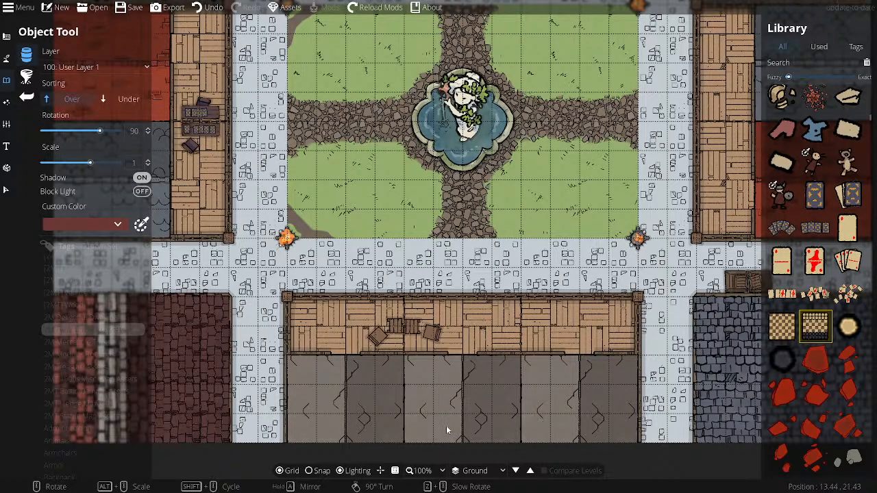
pyautogui.click(419, 471)
pyautogui.click(425, 370)
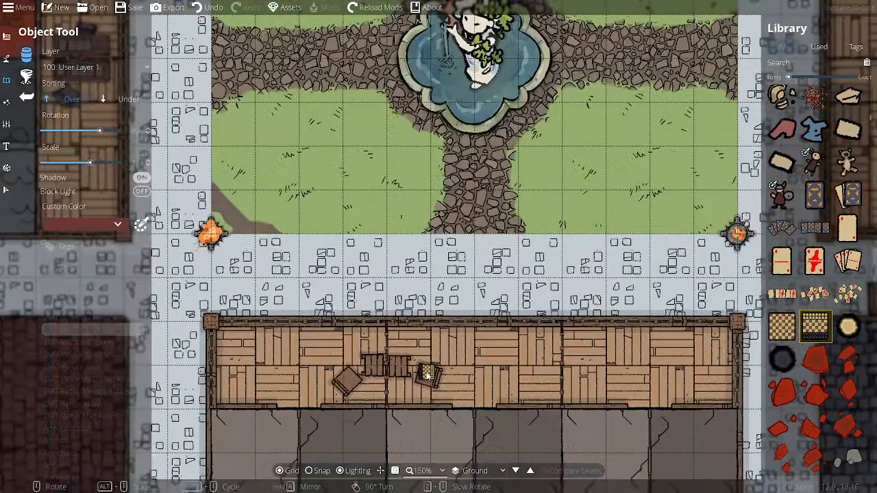
pyautogui.click(375, 368)
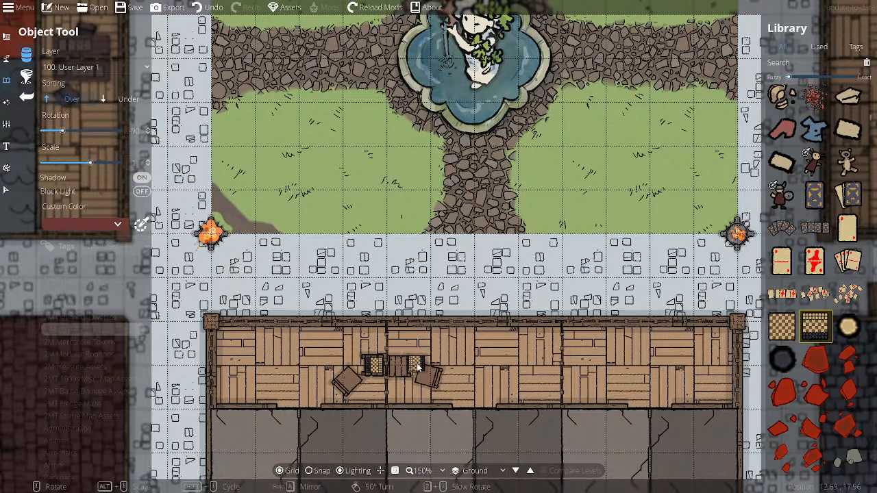
pyautogui.rightClick(417, 367)
pyautogui.rightClick(417, 367)
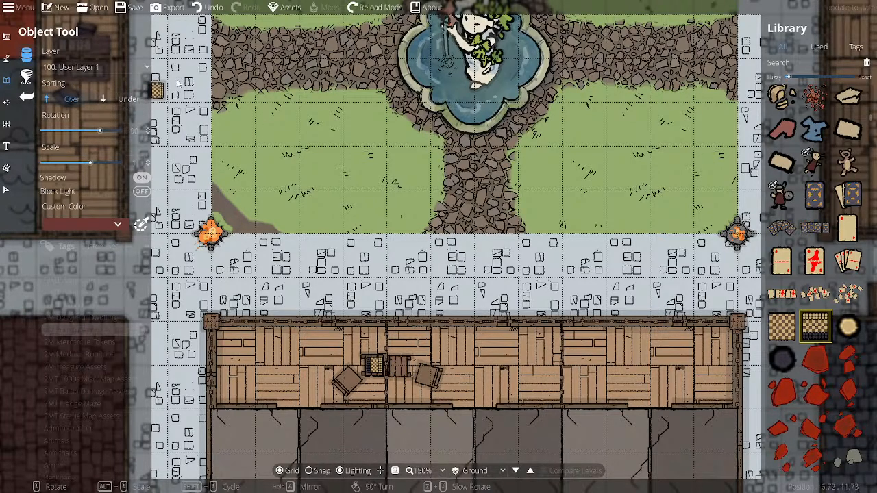
pyautogui.click(198, 8)
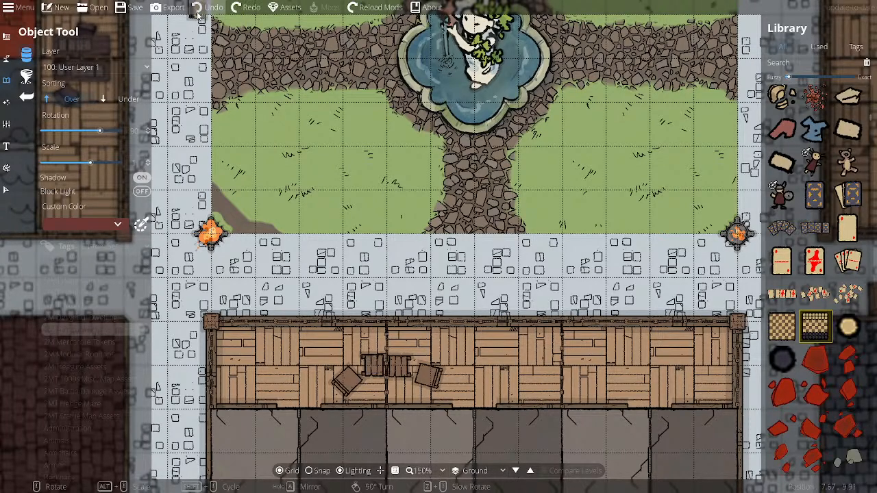
# - Turn off the object shadow and place a chessboard with pieces on each of the south balcony's two plank tables
pyautogui.click(140, 179)
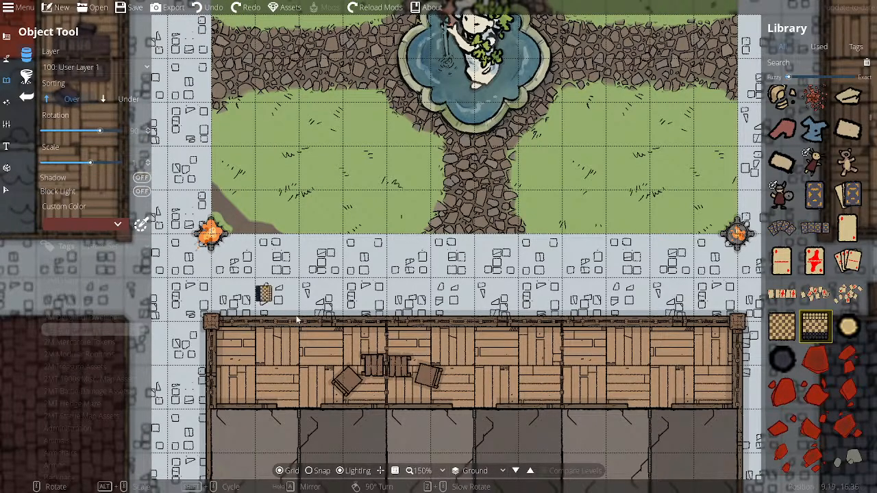
pyautogui.click(375, 367)
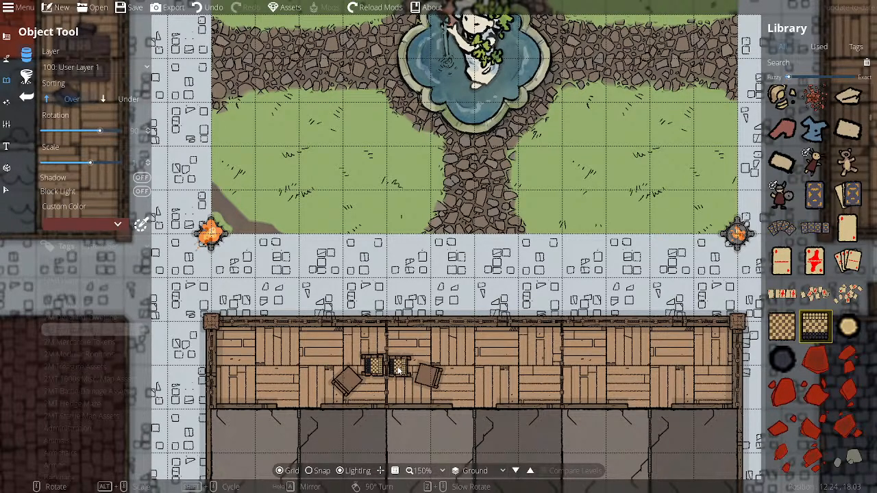
pyautogui.click(398, 369)
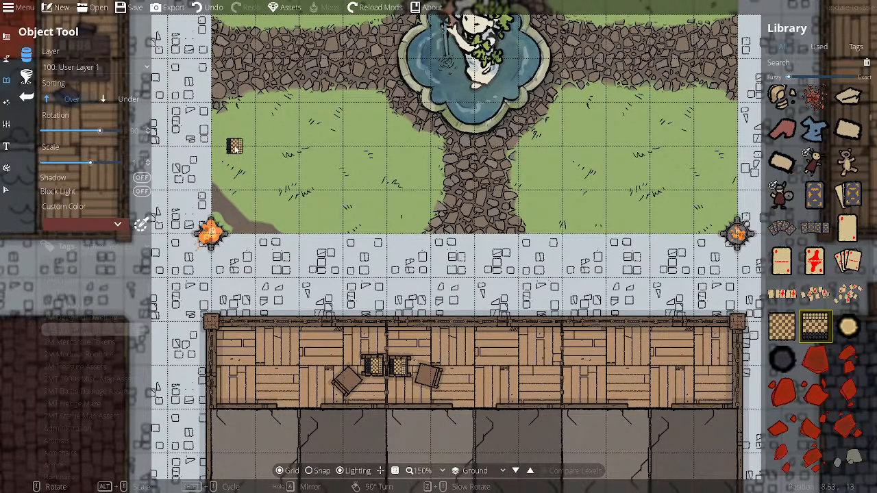
# - Pick a dark round table from the 2M Furniture Map Assets and place it near the north end of the west balcony
pyautogui.moveTo(235, 137); pyautogui.dragTo(231, 256)
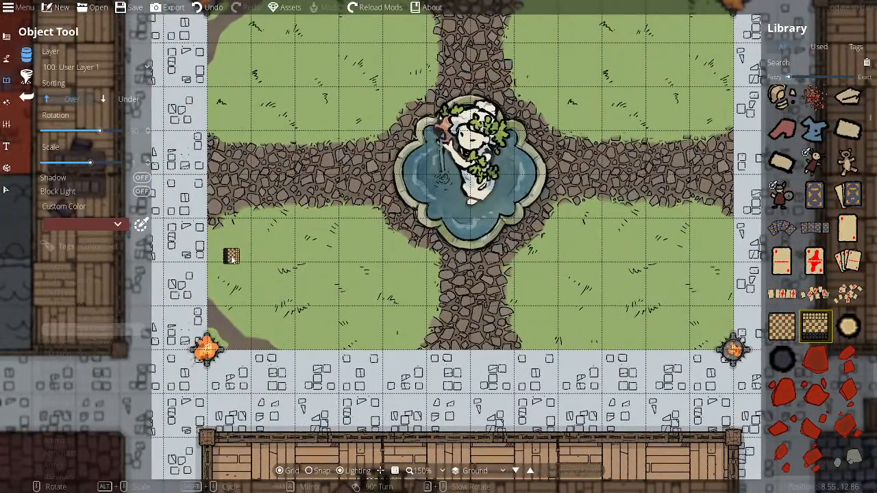
pyautogui.moveTo(231, 260); pyautogui.dragTo(479, 290)
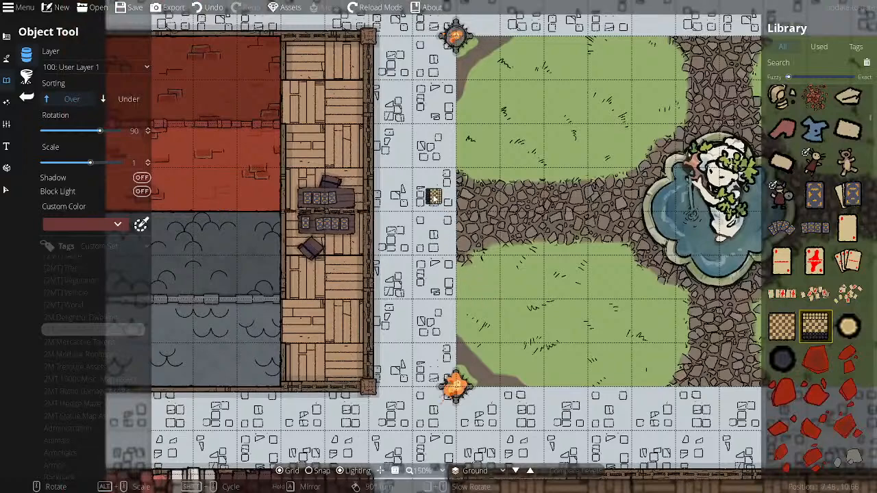
pyautogui.moveTo(422, 179); pyautogui.dragTo(421, 201)
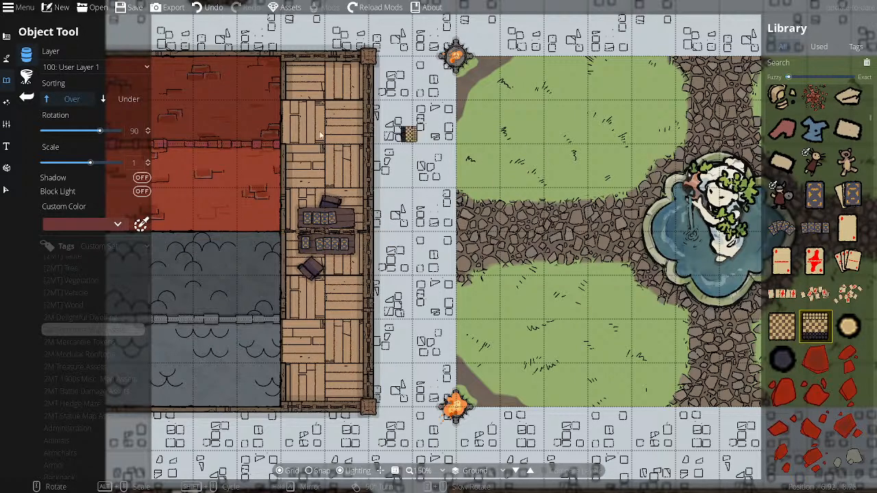
pyautogui.click(861, 48)
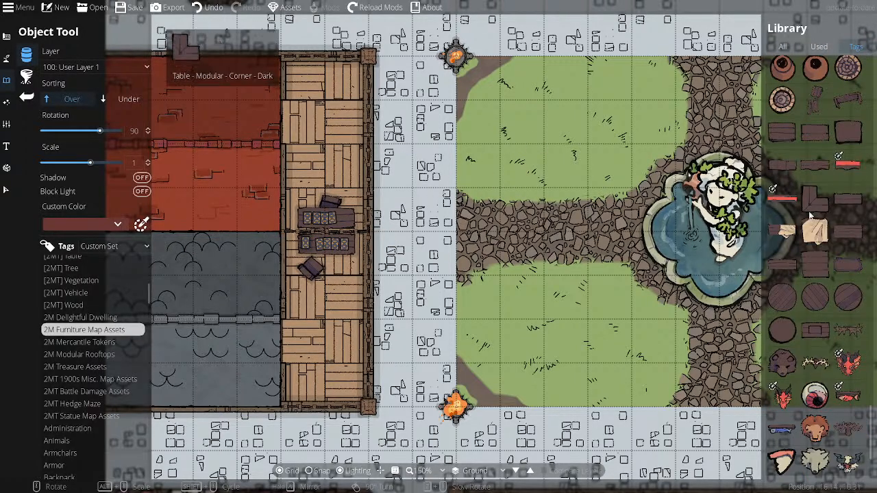
pyautogui.click(821, 280)
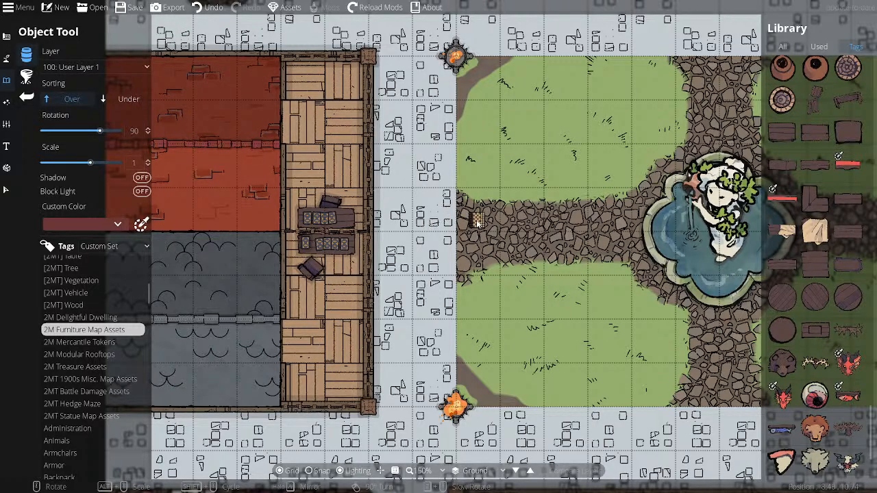
pyautogui.click(847, 302)
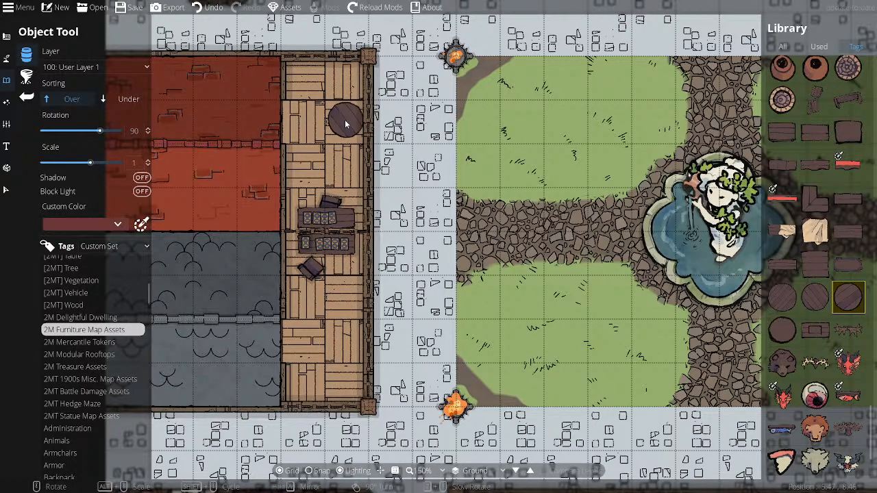
pyautogui.click(345, 121)
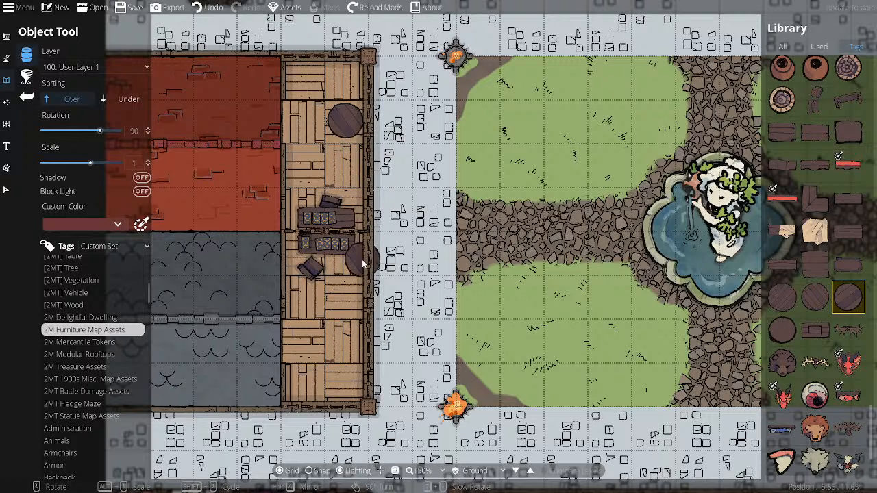
# - Set object sorting to Under and place the cream cloth-draped table from the furniture assets near the south end of the west balcony
pyautogui.click(123, 98)
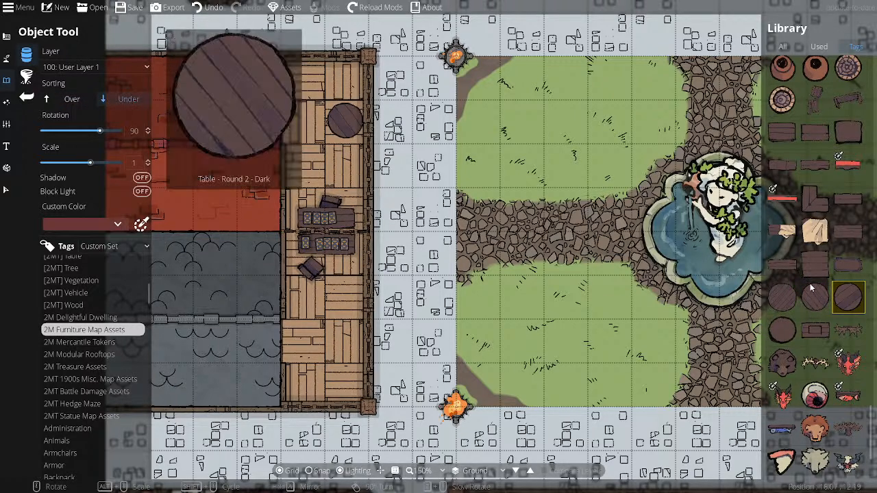
pyautogui.scroll(1, 813, 281)
pyautogui.scroll(1, 813, 282)
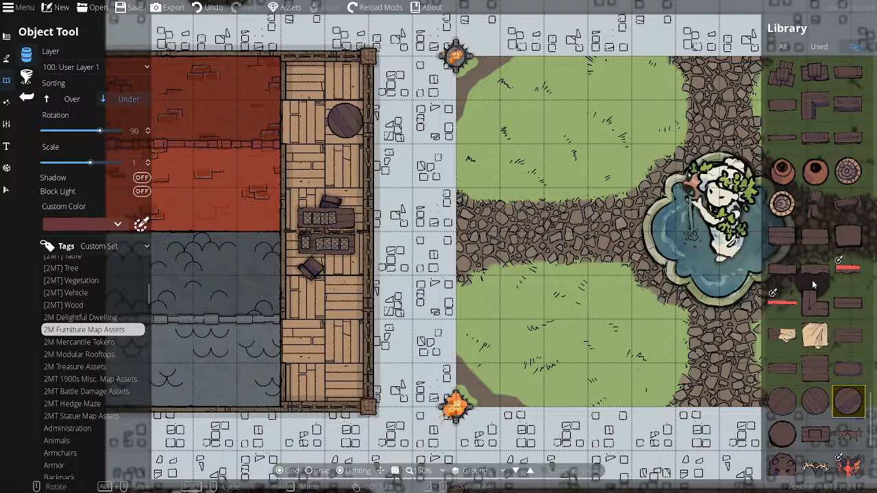
pyautogui.moveTo(812, 280)
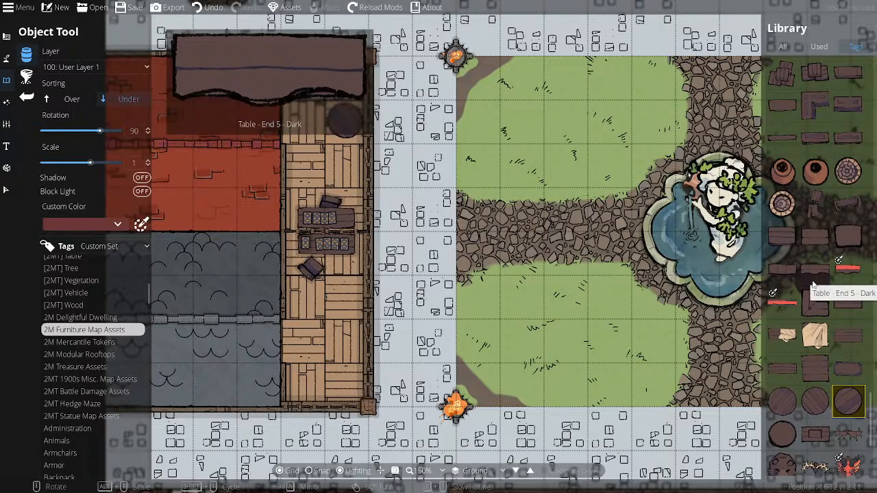
pyautogui.scroll(-1, 813, 284)
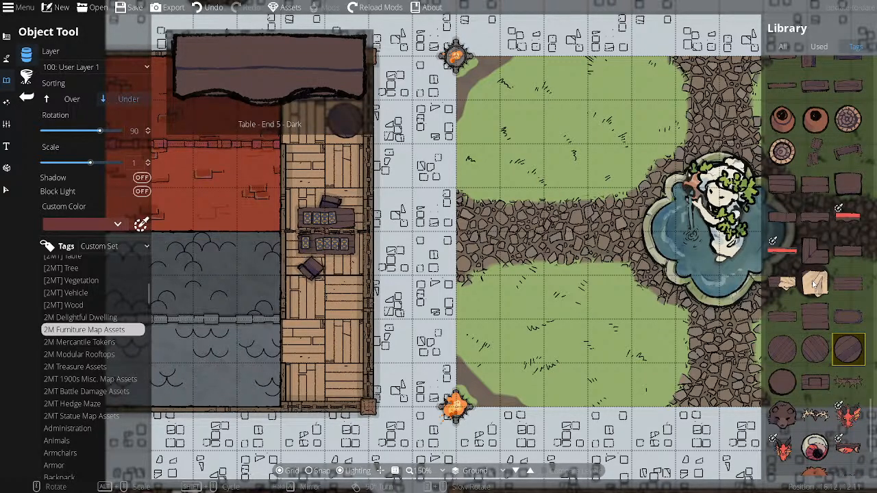
pyautogui.moveTo(829, 317)
pyautogui.moveTo(825, 339)
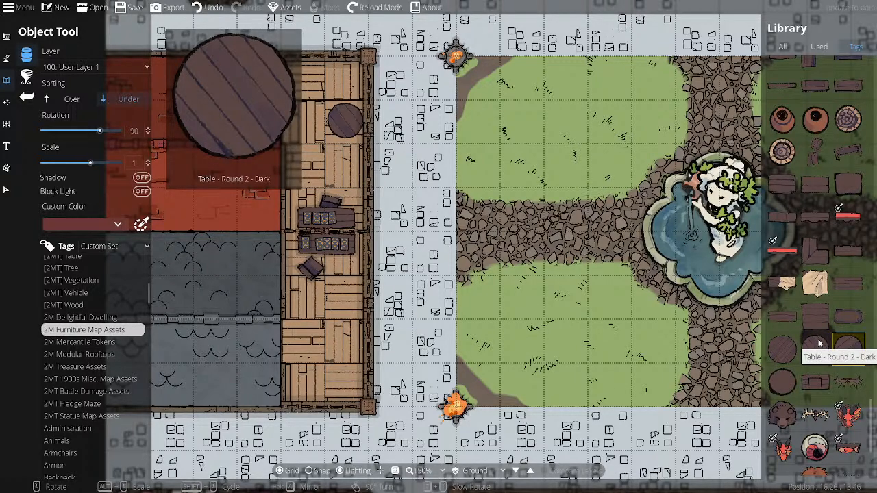
pyautogui.click(812, 282)
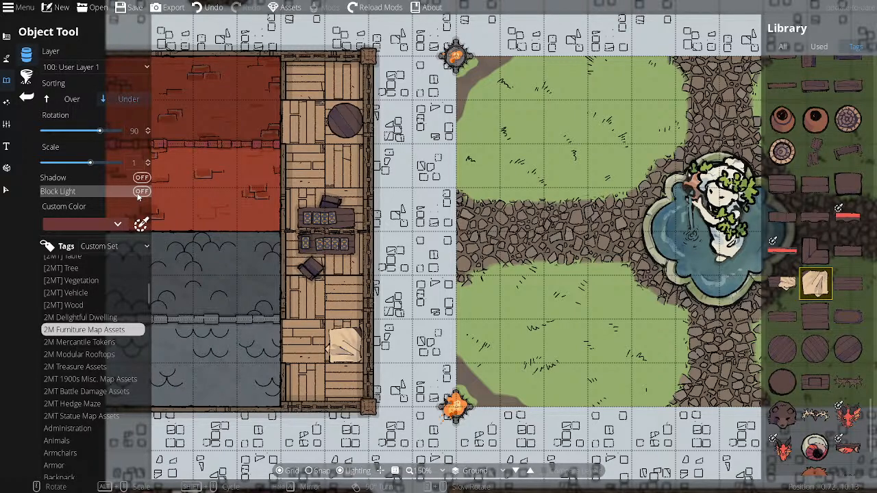
# - Turn on the shadow for both the round table and the cloth-draped table on the west balcony
pyautogui.click(7, 190)
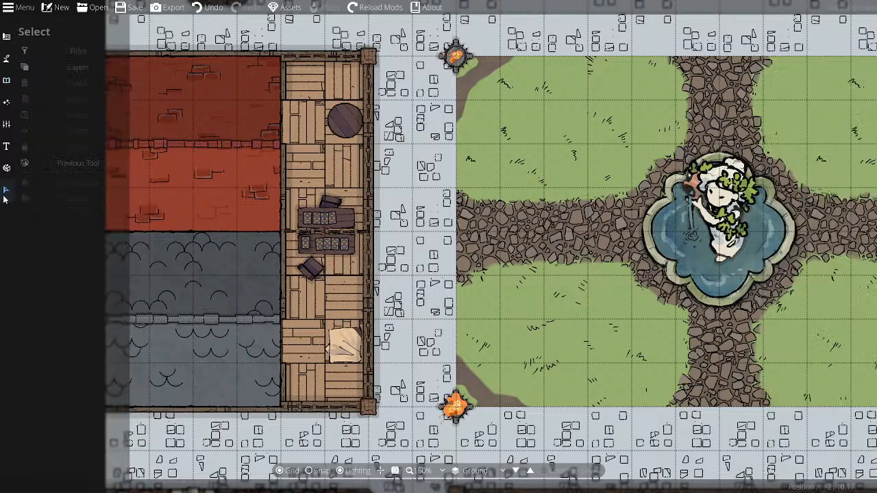
pyautogui.click(366, 135)
pyautogui.click(347, 123)
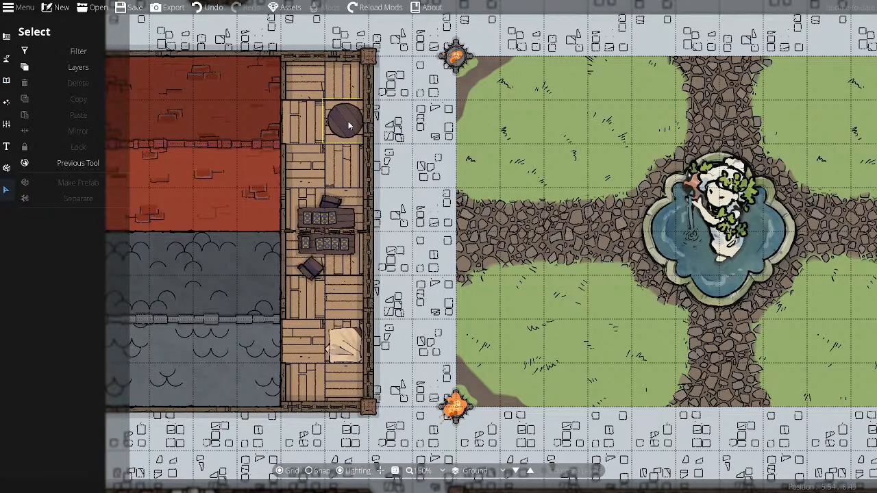
pyautogui.click(348, 125)
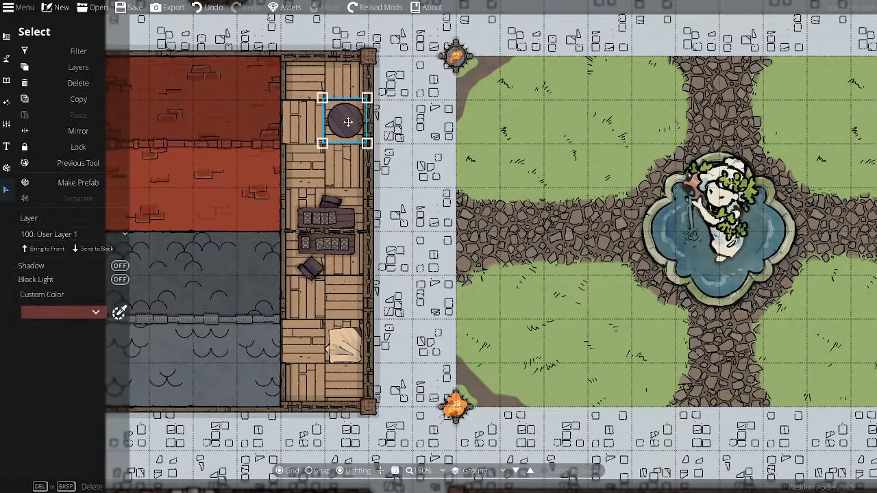
pyautogui.click(120, 268)
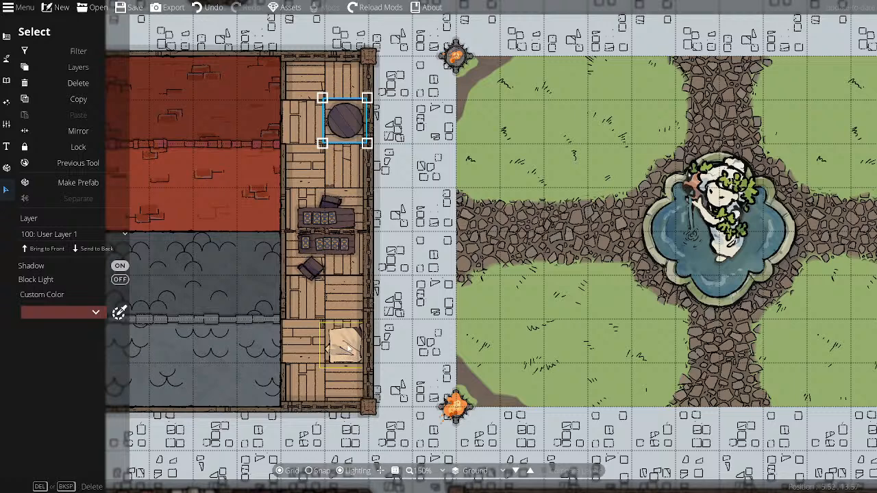
pyautogui.click(347, 349)
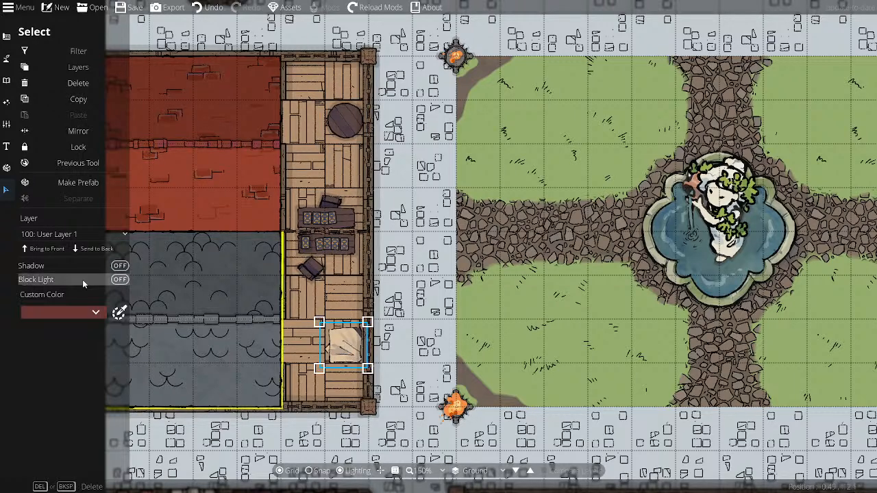
pyautogui.click(118, 268)
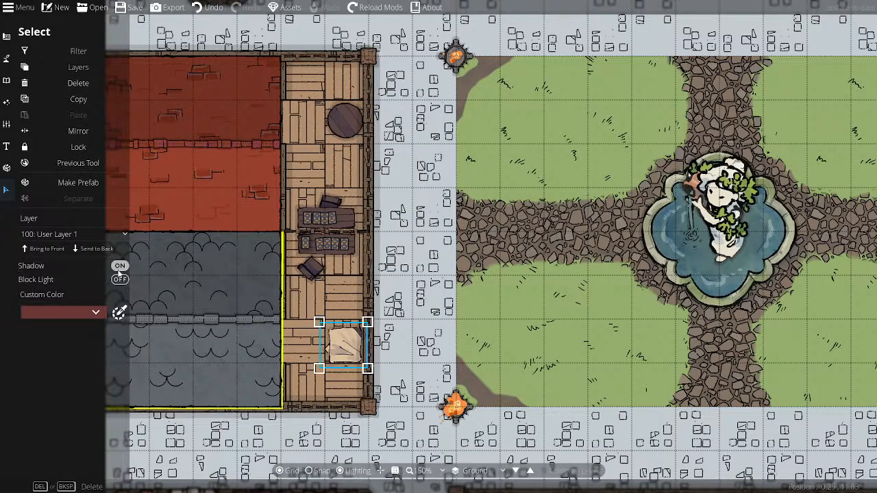
# - Place a dark chair from 2M Furniture Map Assets with shadow on and 0° rotation, tucked under the cloth-covered table's upper side
pyautogui.click(6, 80)
pyautogui.click(141, 177)
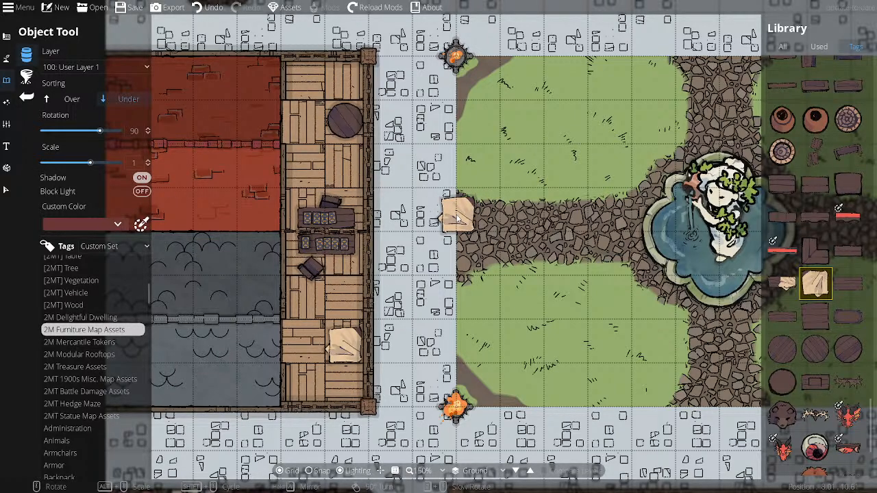
pyautogui.moveTo(823, 230)
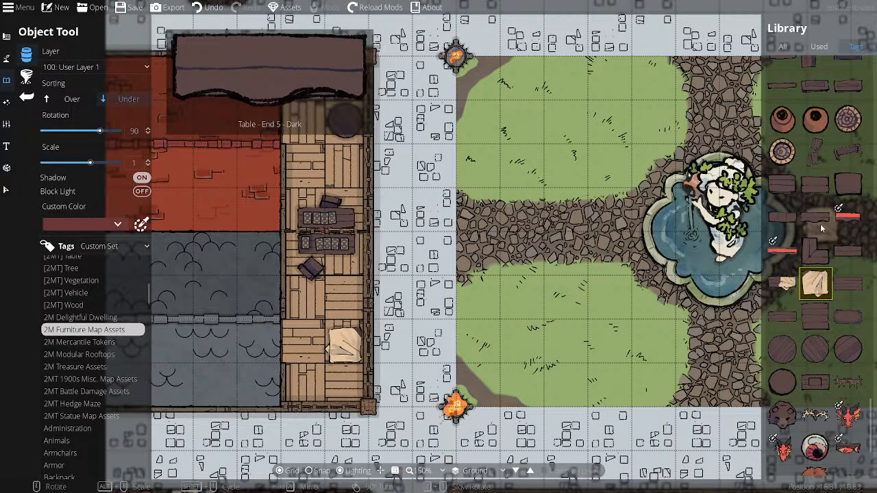
pyautogui.scroll(4, 820, 223)
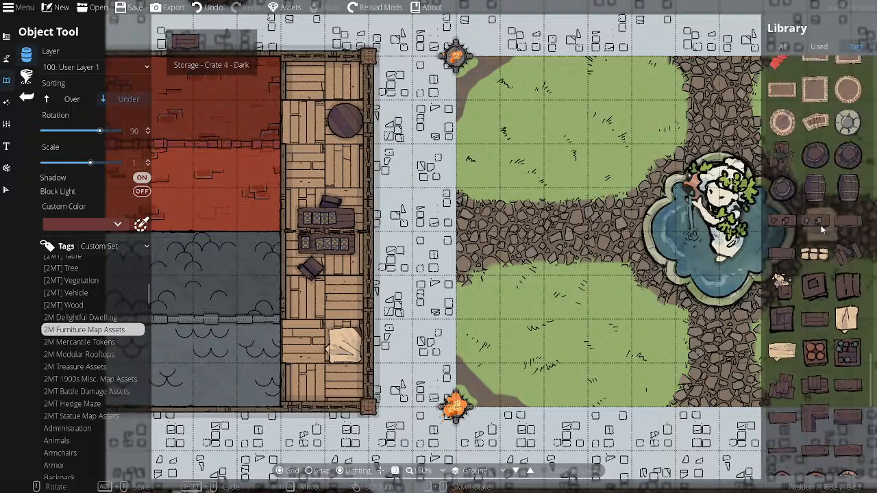
pyautogui.scroll(5, 820, 226)
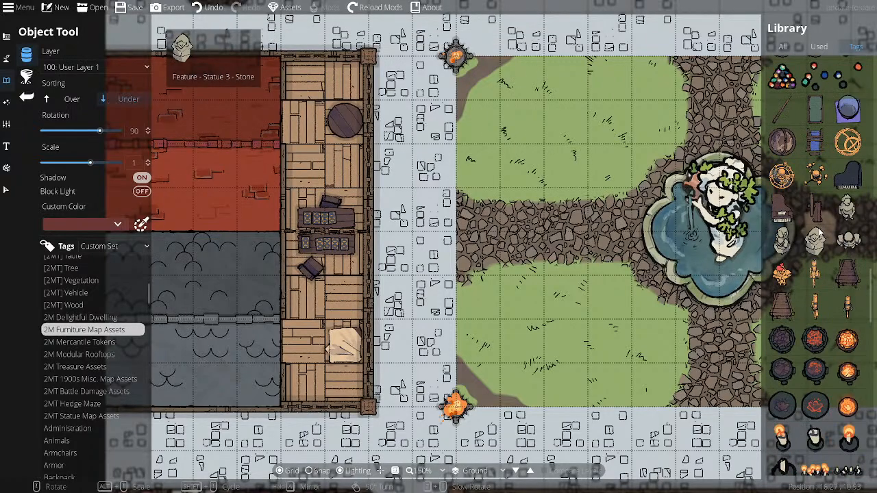
pyautogui.scroll(6, 820, 237)
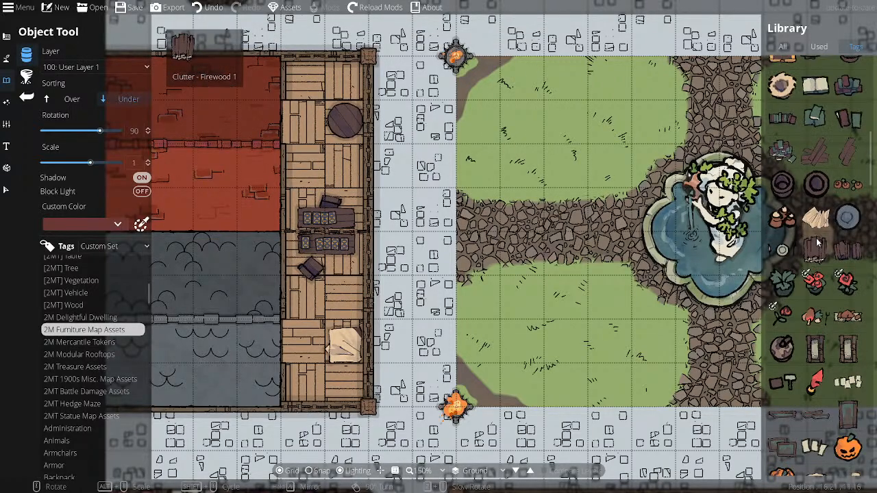
pyautogui.scroll(5, 816, 241)
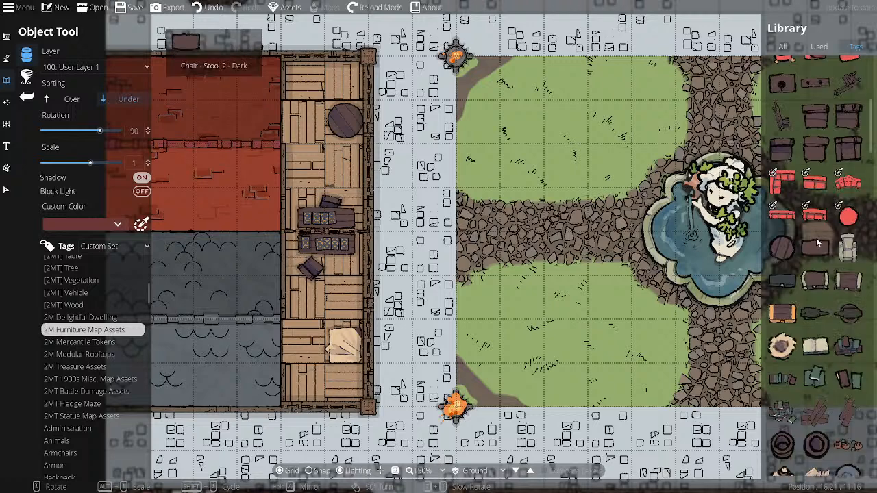
pyautogui.scroll(2, 816, 241)
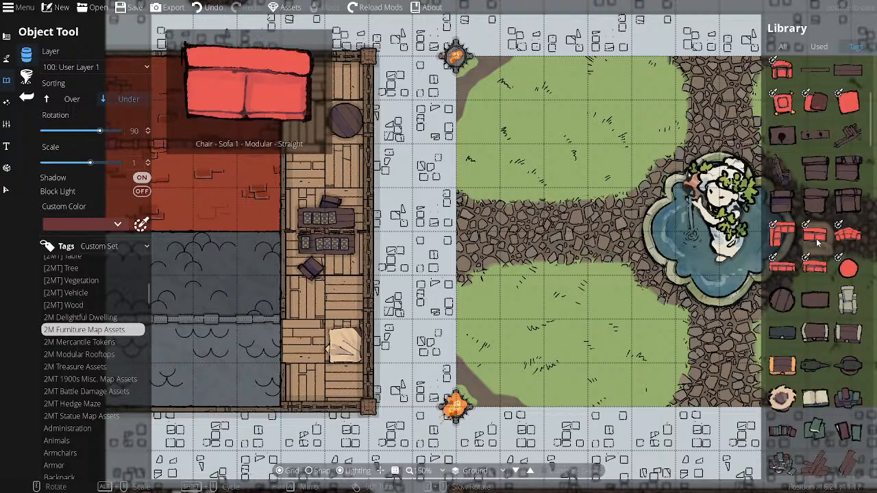
pyautogui.click(784, 203)
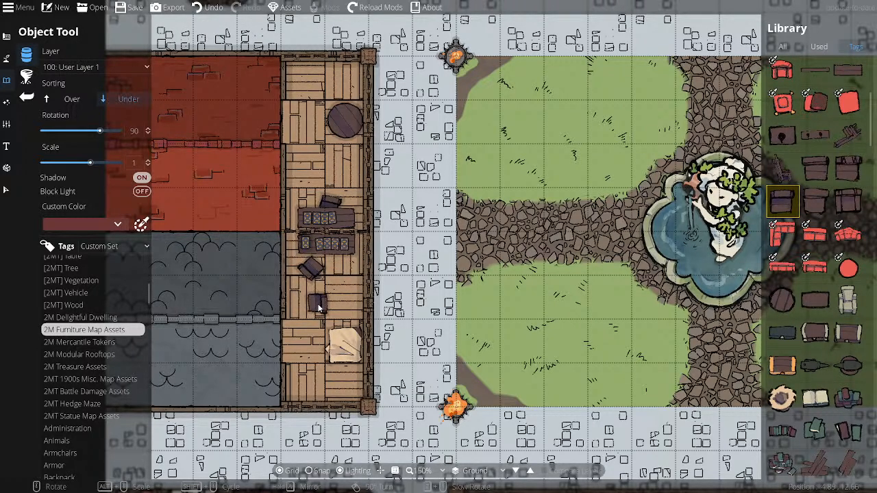
pyautogui.scroll(-6, 320, 308)
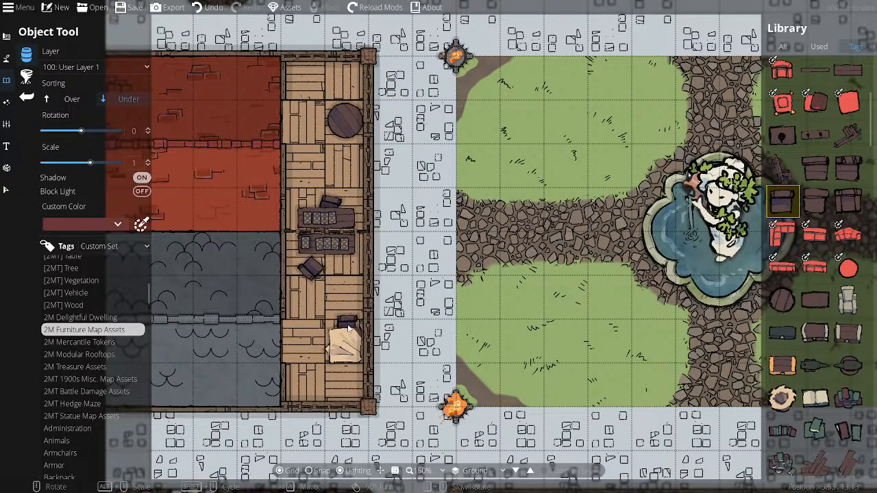
pyautogui.click(348, 330)
# - Add a second dark chair rotated to -150°, tucked under the lower side of the cloth-covered table
pyautogui.scroll(-12, 336, 371)
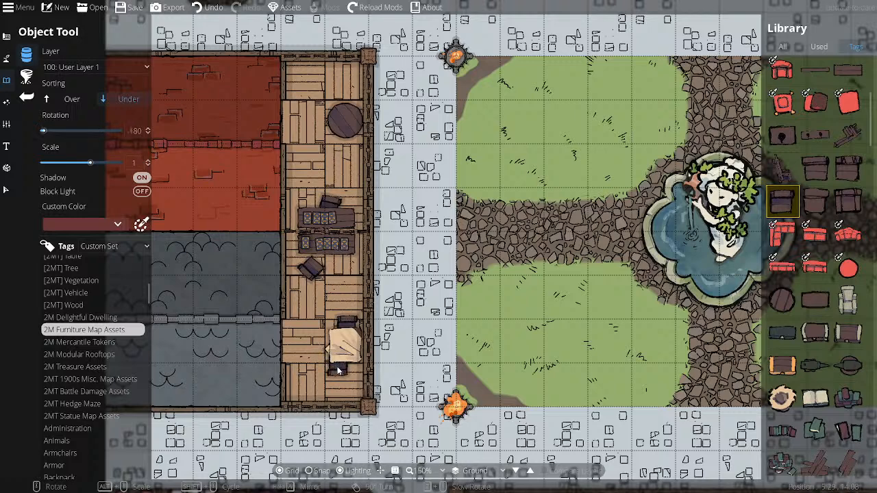
pyautogui.scroll(1, 342, 370)
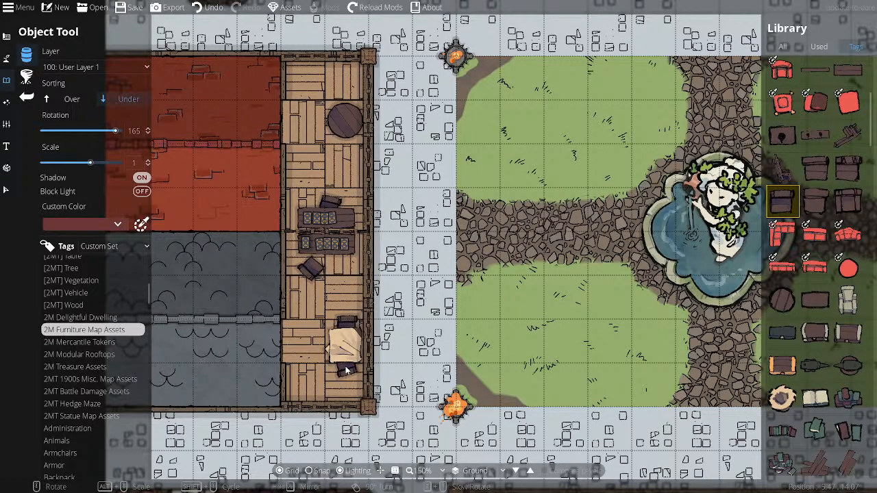
pyautogui.scroll(-3, 346, 370)
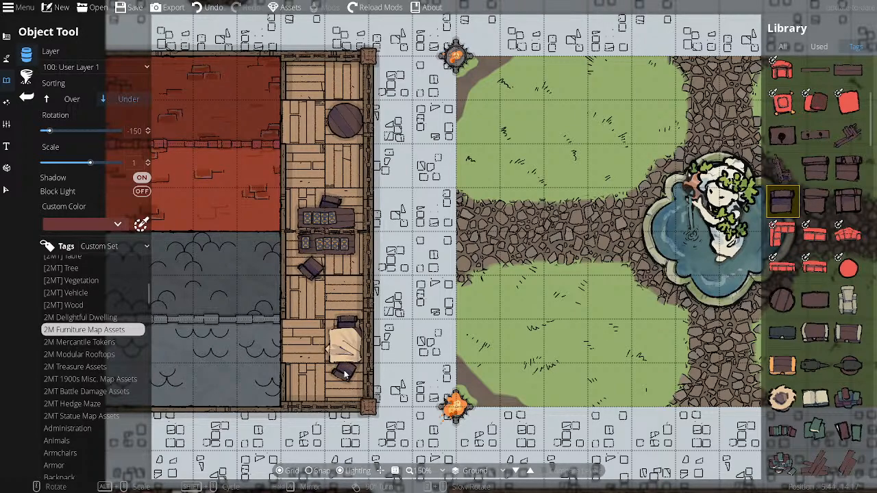
pyautogui.click(344, 374)
# - Set sorting to Over and place a third chair rotated to -105° beside the left edge of the cloth-covered table
pyautogui.click(73, 100)
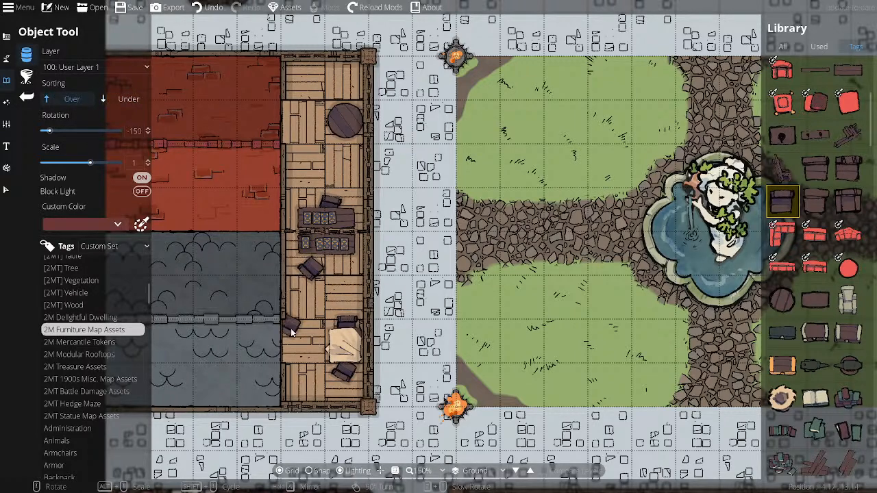
pyautogui.scroll(3, 308, 346)
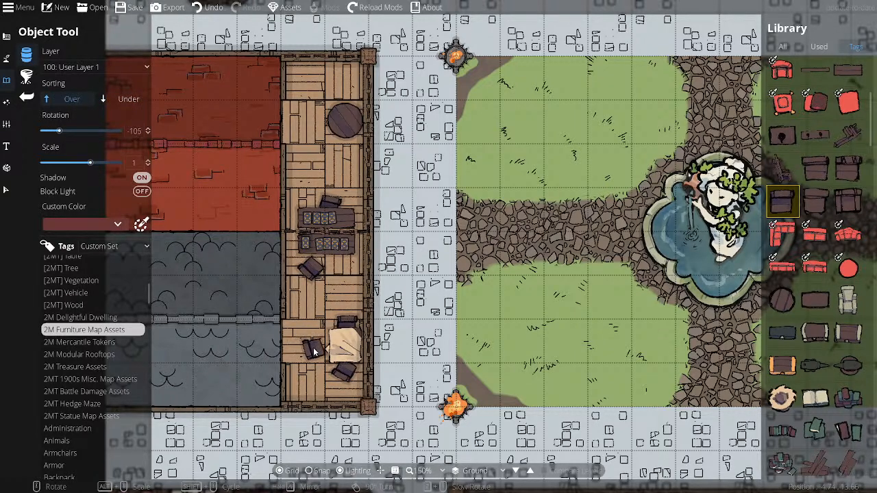
pyautogui.scroll(1, 314, 350)
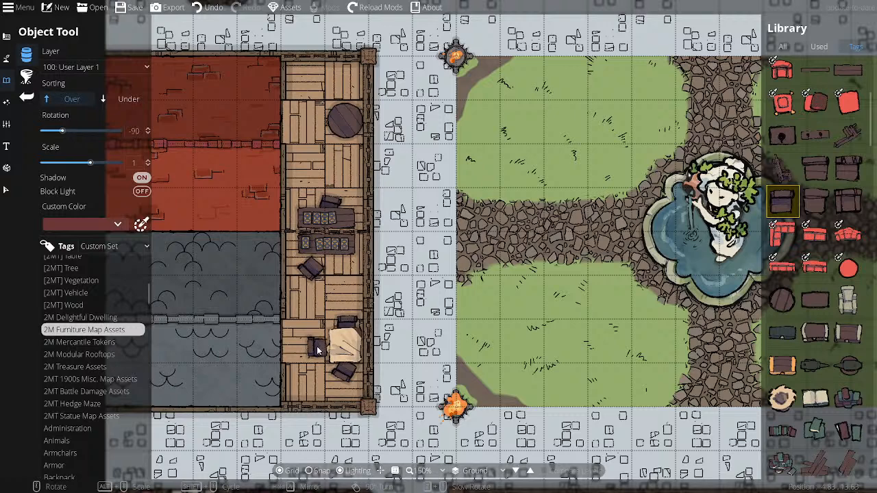
pyautogui.scroll(-1, 317, 349)
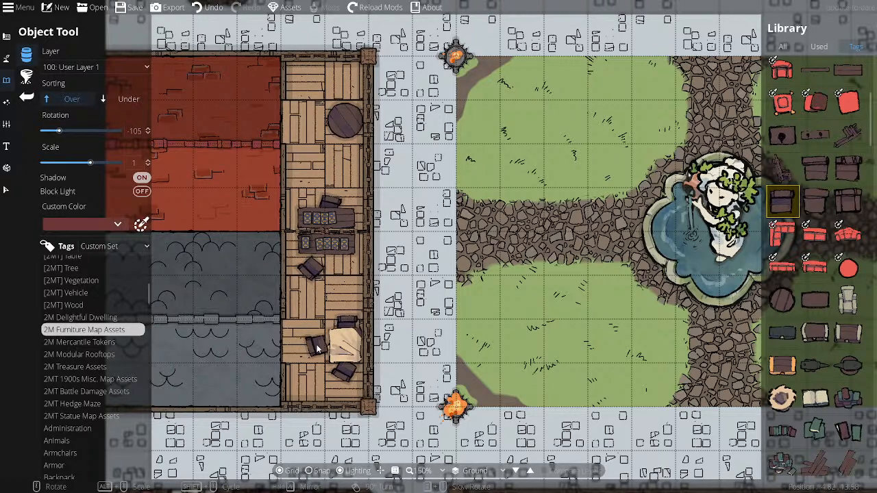
pyautogui.click(317, 350)
# - Set sorting back to Under and place a chair rotated to -15° at the upper side of the round table
pyautogui.click(122, 100)
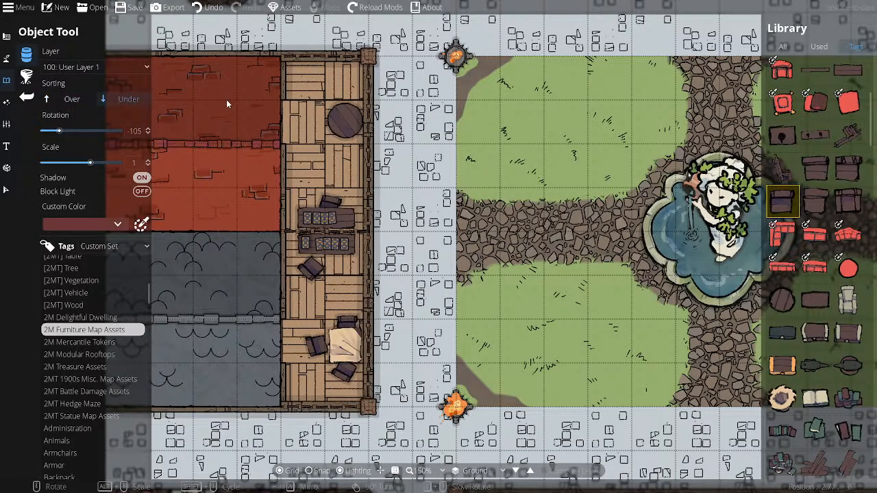
pyautogui.rightClick(315, 96)
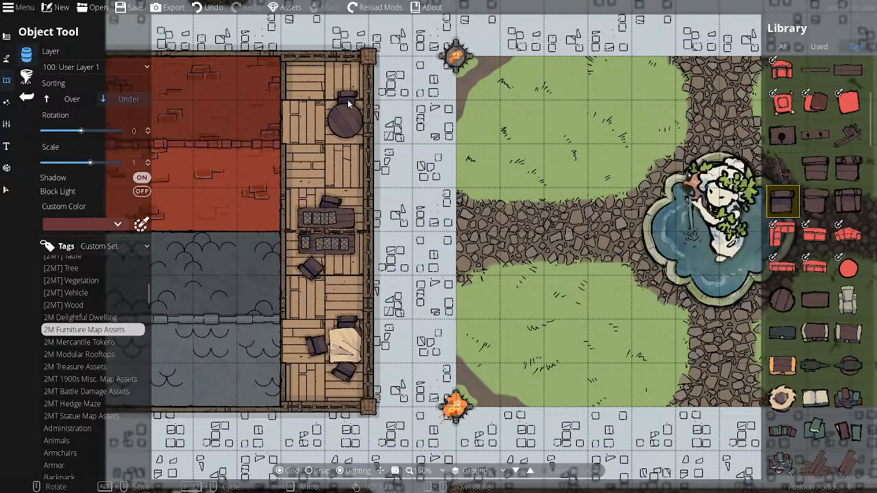
pyautogui.scroll(-1, 348, 103)
pyautogui.click(347, 102)
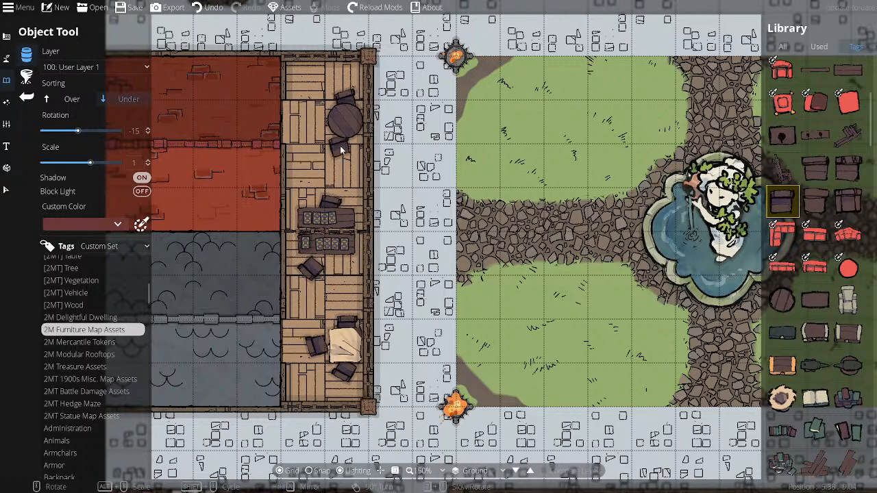
# - Tuck two more chairs under the round table, one on its lower side at -150° and one on its left side at -75°
pyautogui.scroll(-11, 345, 151)
pyautogui.scroll(2, 344, 151)
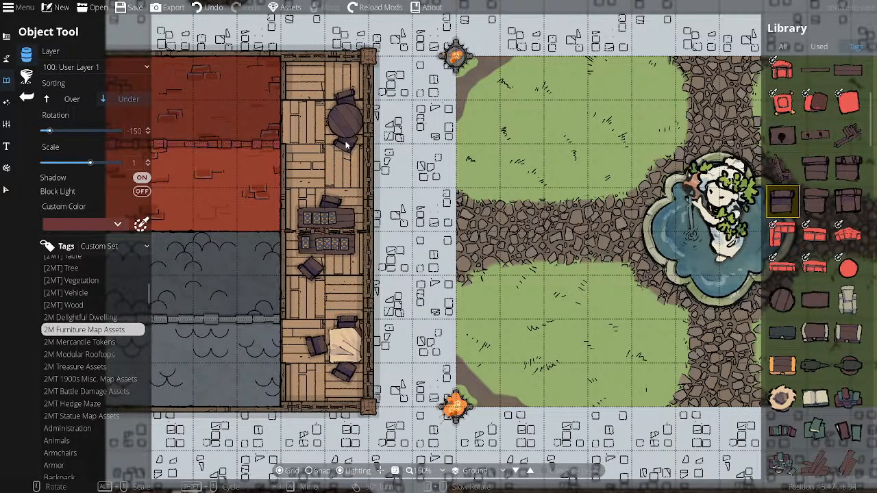
pyautogui.click(346, 143)
pyautogui.scroll(3, 303, 126)
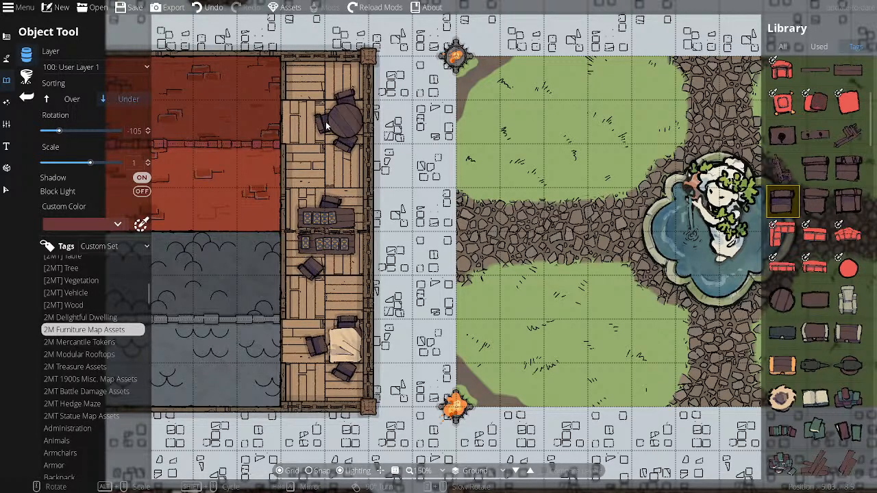
pyautogui.scroll(2, 327, 125)
pyautogui.click(327, 123)
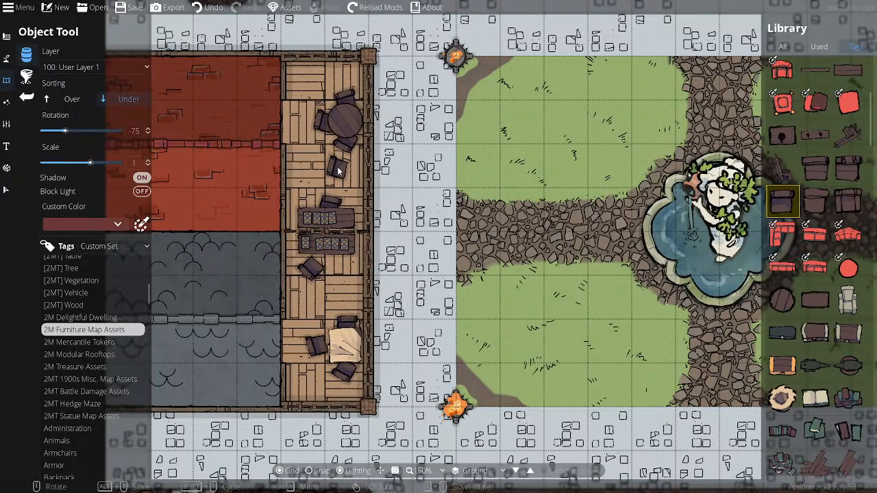
# - Place the dark green leafy plant from 2MT 1900s Misc. Map Assets on the round table with sorting Over, and save the map
pyautogui.click(87, 380)
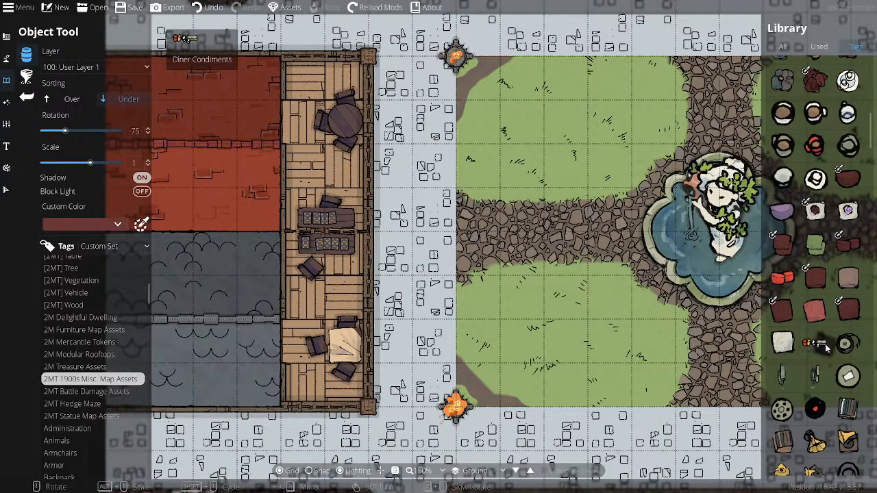
pyautogui.scroll(-10, 825, 348)
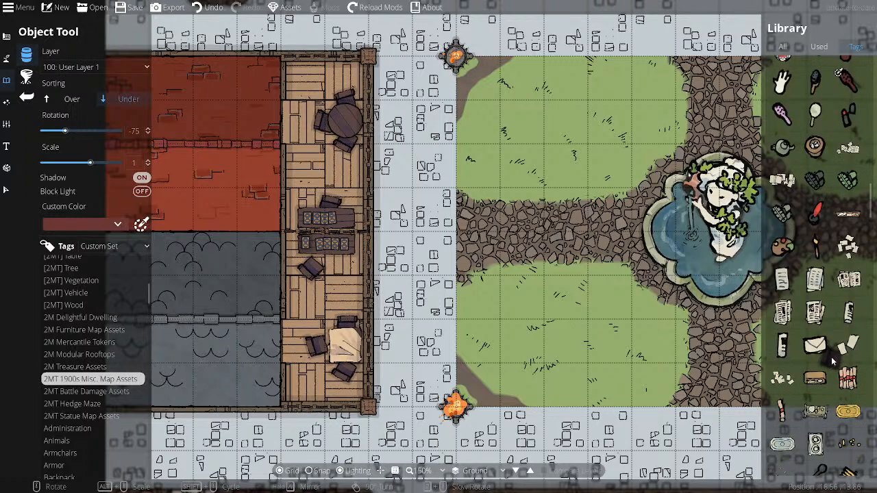
pyautogui.scroll(-10, 831, 356)
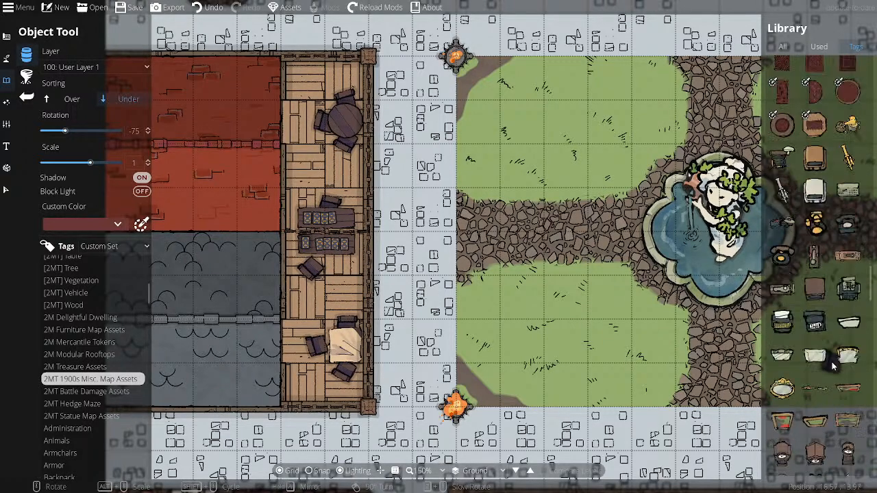
pyautogui.scroll(-5, 831, 363)
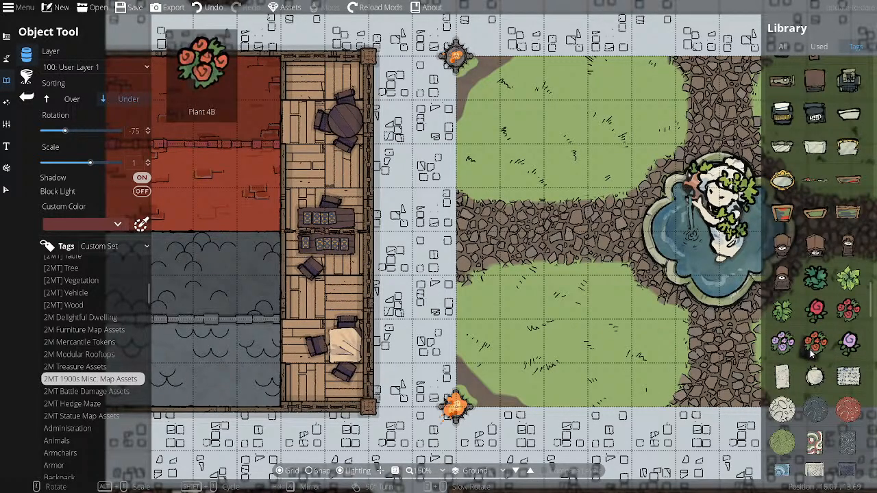
pyautogui.click(815, 277)
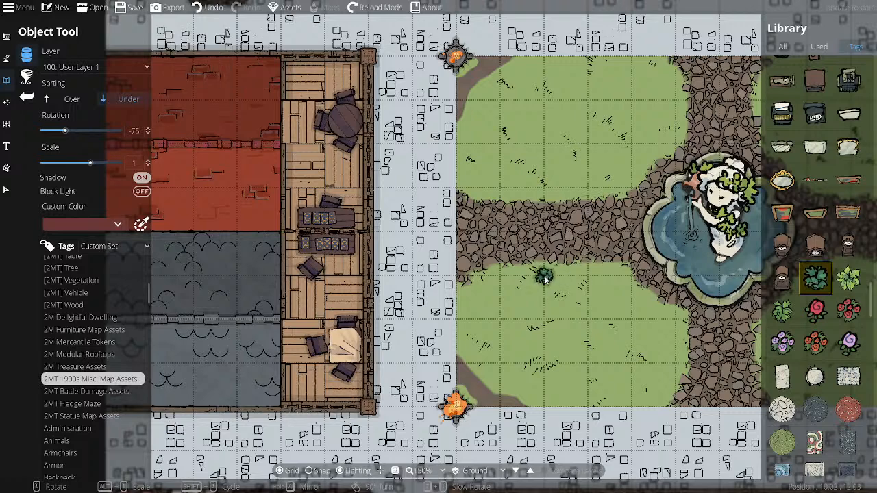
pyautogui.click(782, 311)
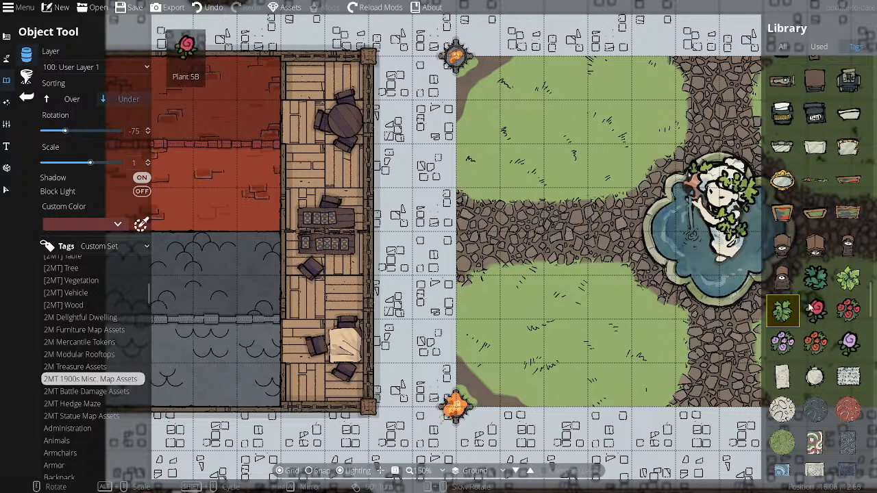
pyautogui.click(815, 278)
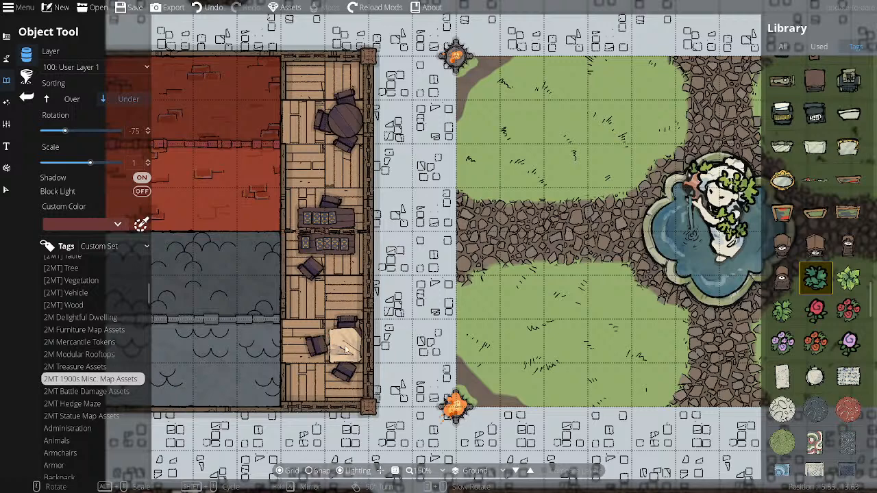
pyautogui.click(68, 100)
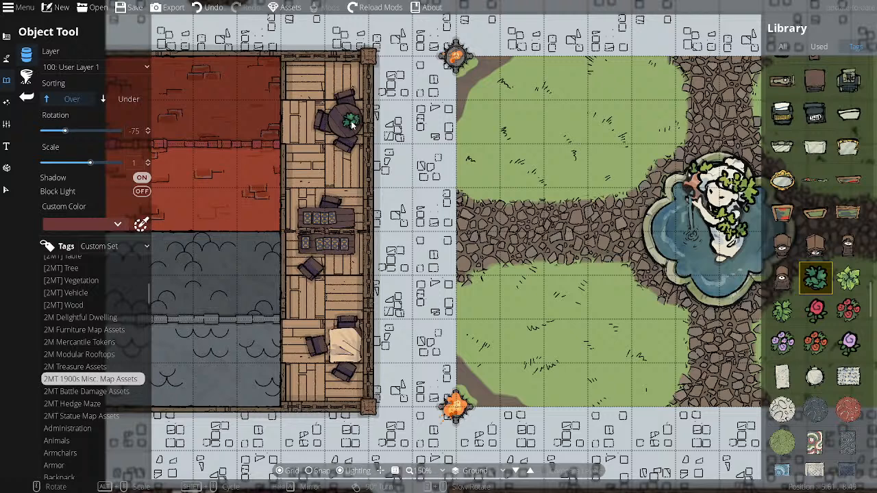
pyautogui.click(350, 122)
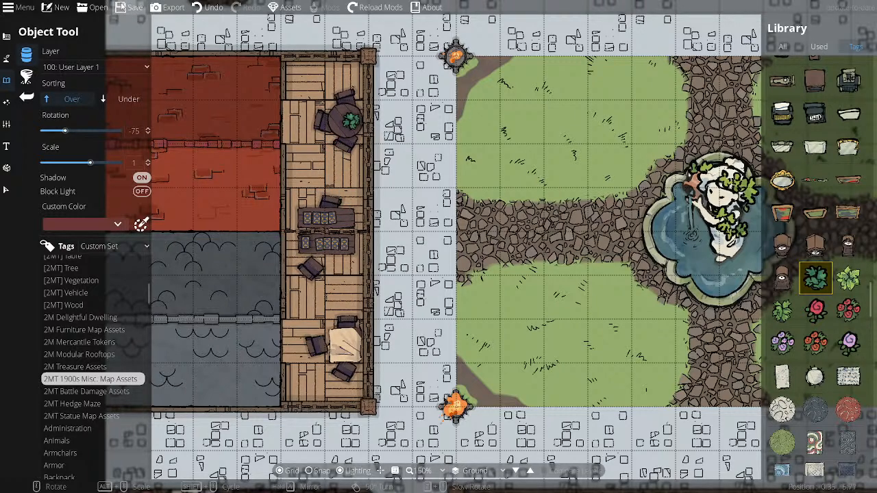
pyautogui.click(120, 6)
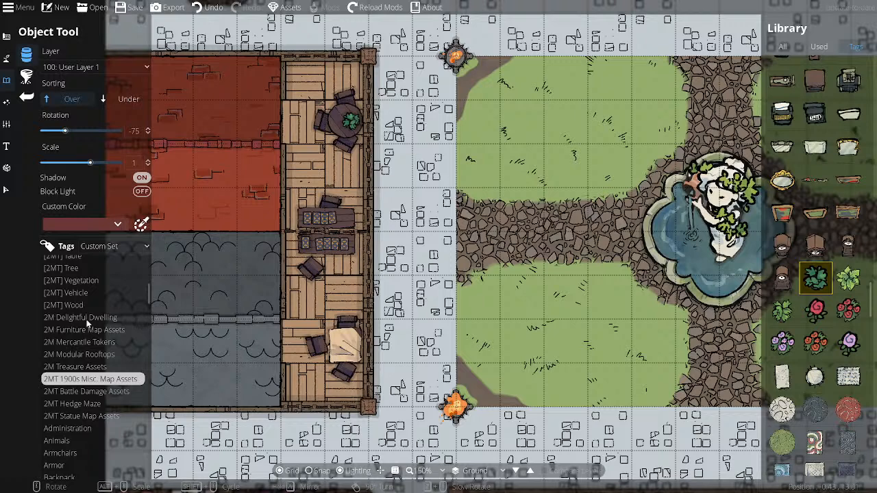
# - Look through the full asset library for tabletop food and drink items, and return to the tagged assets
pyautogui.click(783, 46)
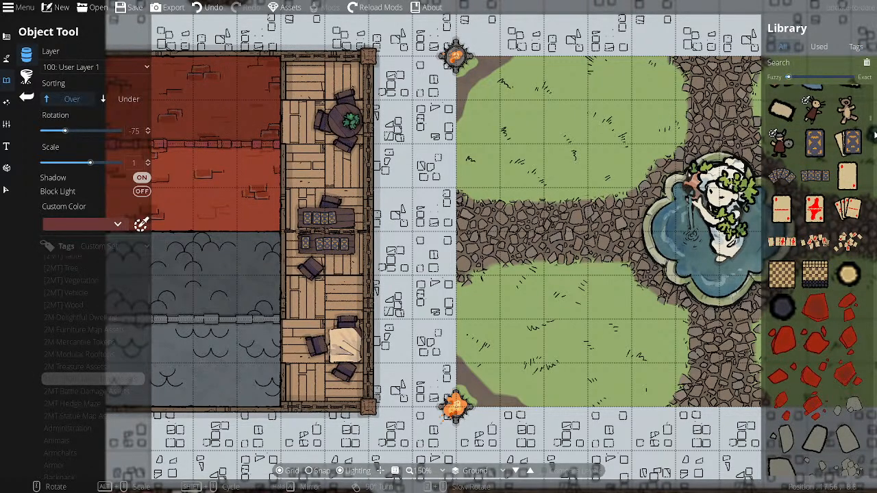
pyautogui.moveTo(874, 135); pyautogui.dragTo(873, 89)
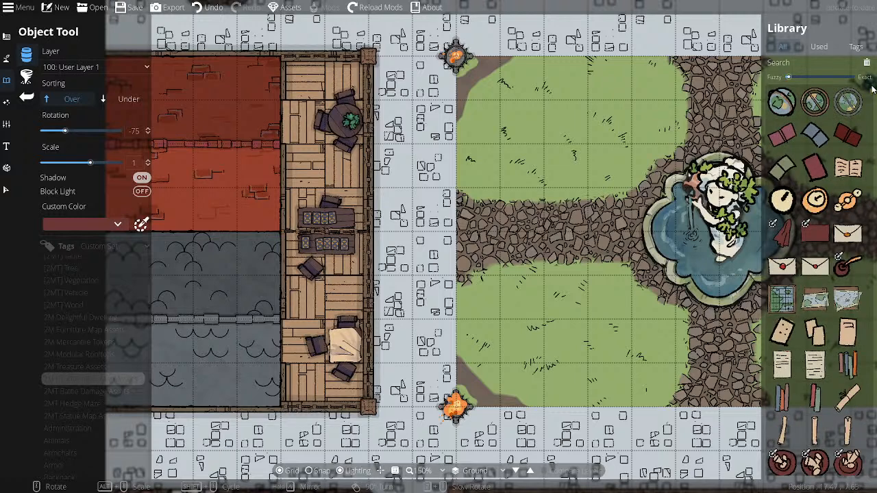
pyautogui.scroll(-5, 819, 206)
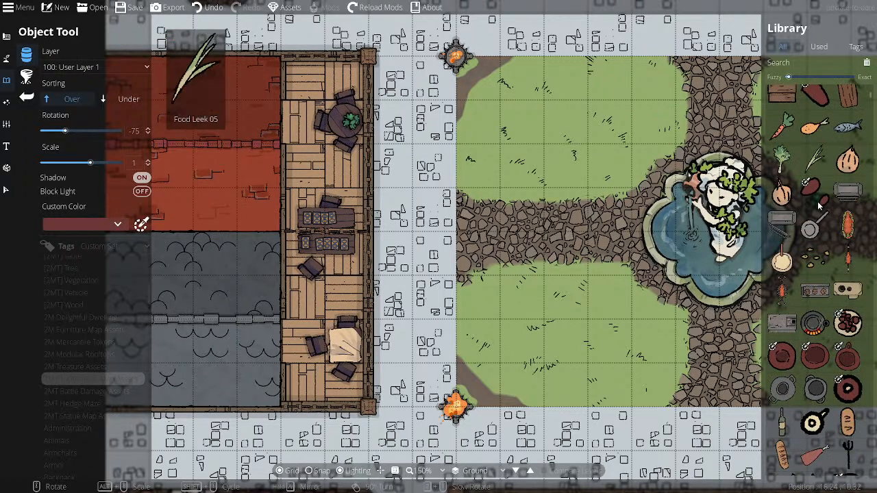
pyautogui.scroll(-5, 820, 206)
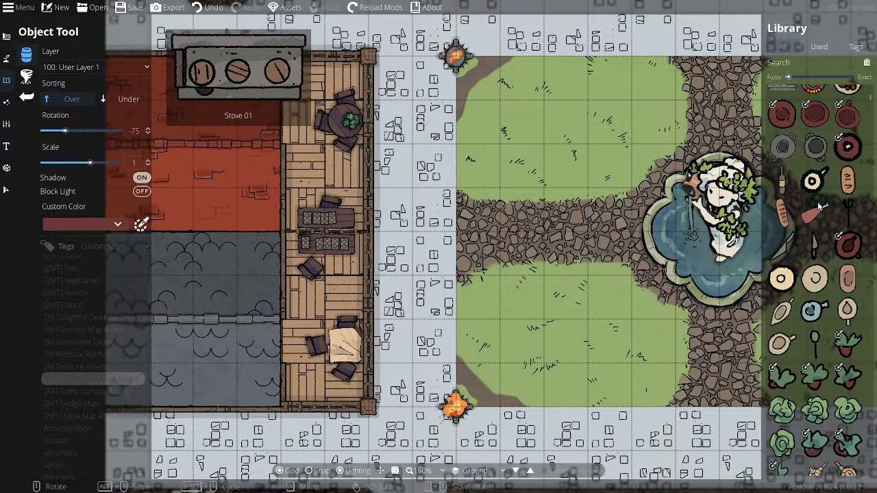
pyautogui.scroll(-5, 819, 205)
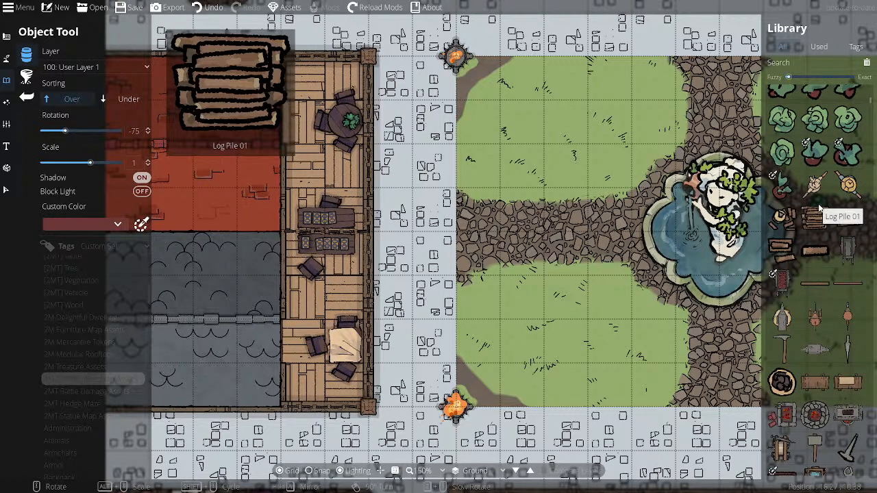
pyautogui.scroll(-5, 819, 209)
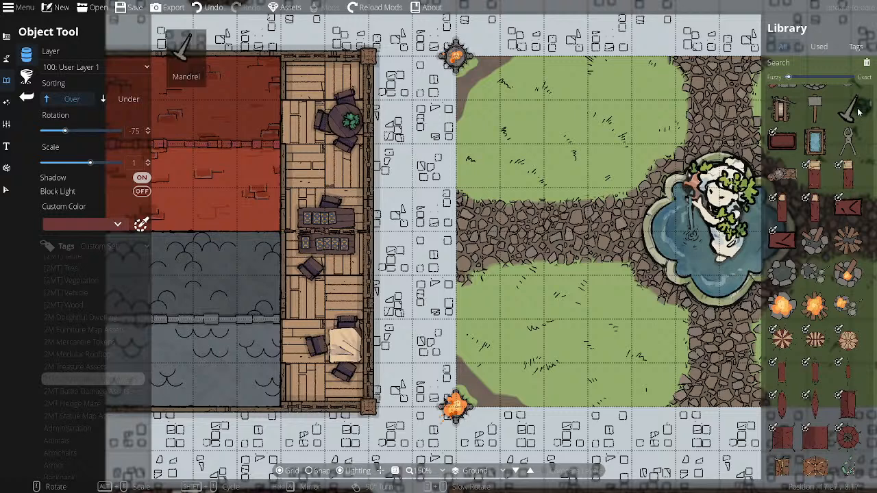
pyautogui.click(56, 340)
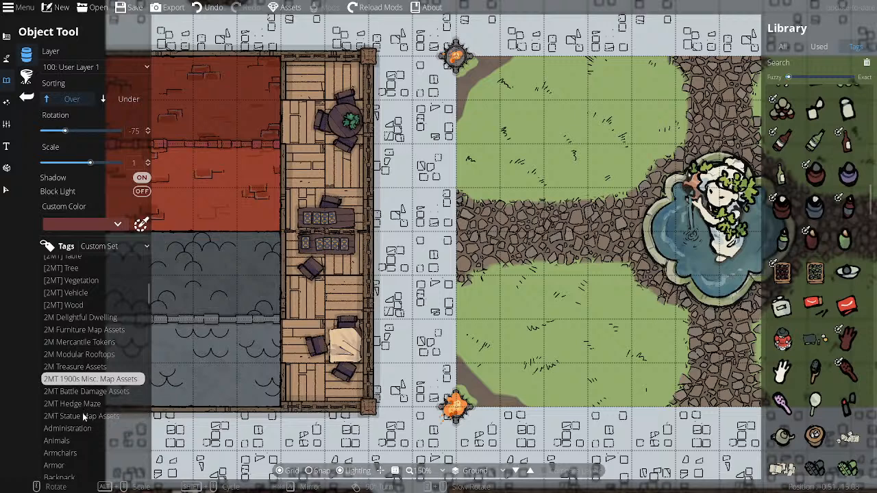
# - Place the Clutter - Tankards - Empty object from 2M Furniture Map Assets on the cloth-covered table
pyautogui.click(79, 331)
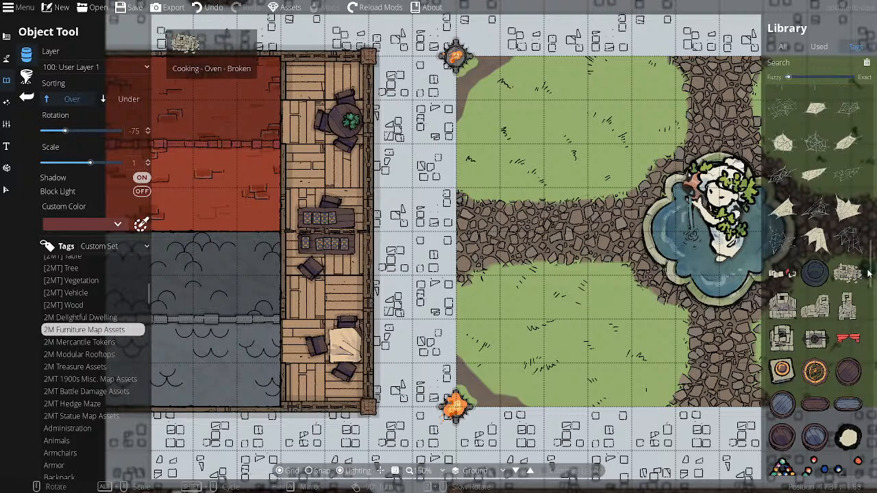
pyautogui.moveTo(872, 263); pyautogui.dragTo(873, 187)
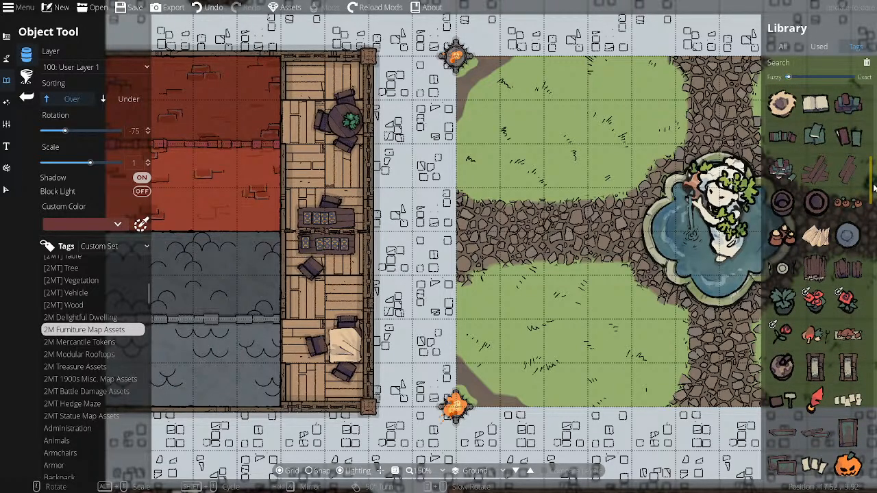
pyautogui.moveTo(873, 186)
pyautogui.mouseDown()
pyautogui.moveTo(872, 118)
pyautogui.moveTo(872, 186)
pyautogui.mouseUp()
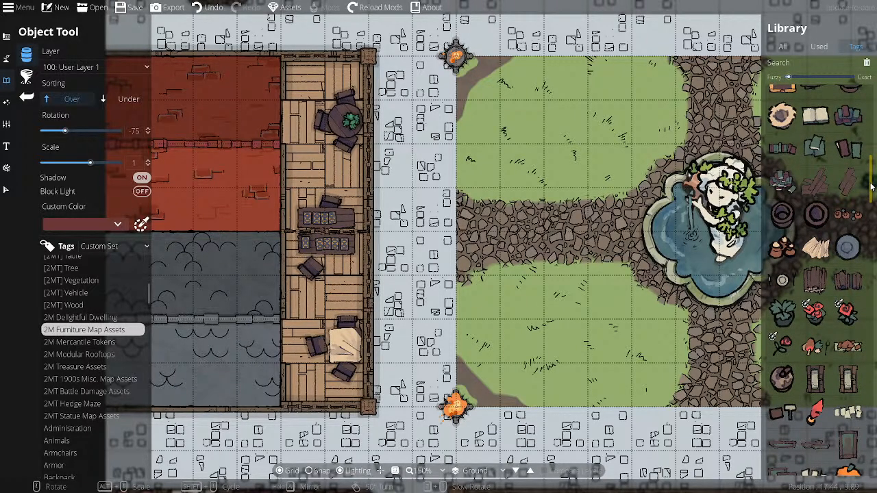
pyautogui.moveTo(871, 186); pyautogui.dragTo(871, 237)
pyautogui.moveTo(853, 220)
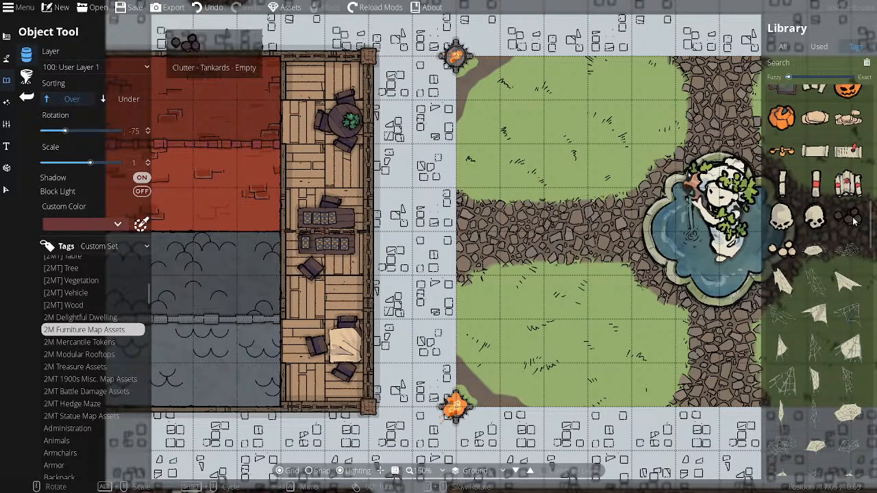
pyautogui.moveTo(787, 254)
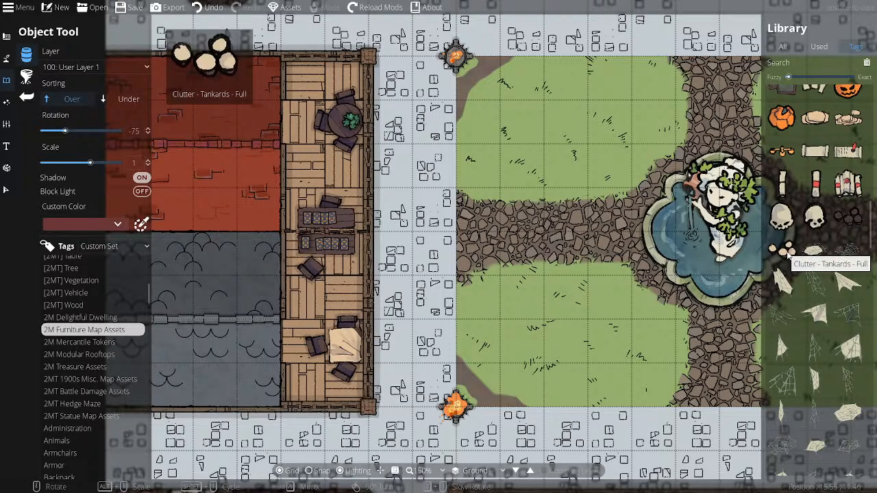
pyautogui.click(848, 220)
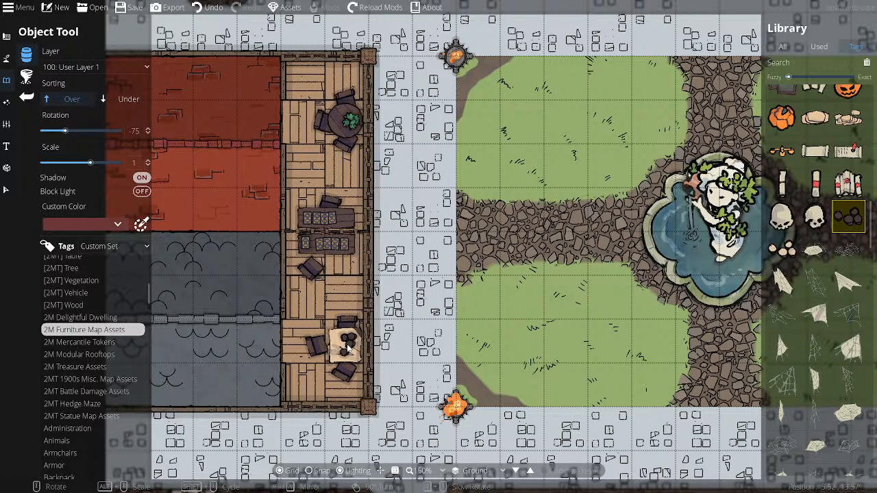
pyautogui.click(347, 344)
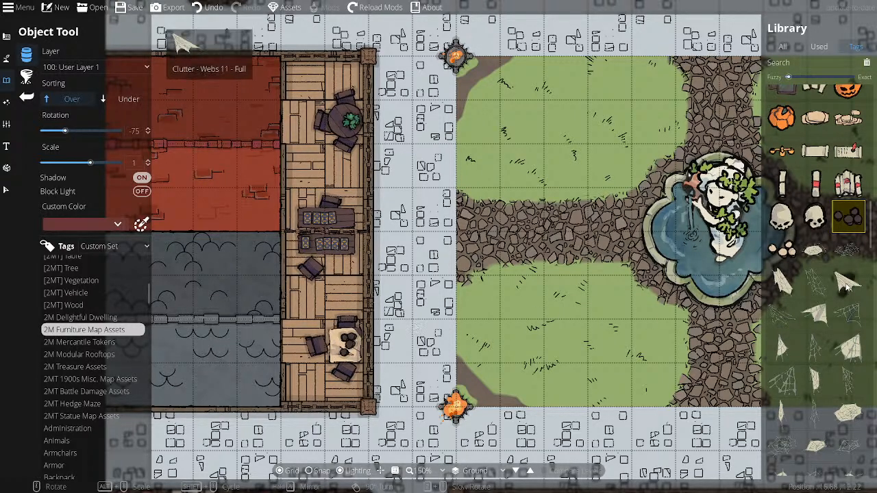
# - Place the unlit lantern from 2M Furniture Map Assets, rotated to 0°, at the right edge of the cloth-covered table
pyautogui.scroll(-1, 848, 274)
pyautogui.moveTo(841, 274)
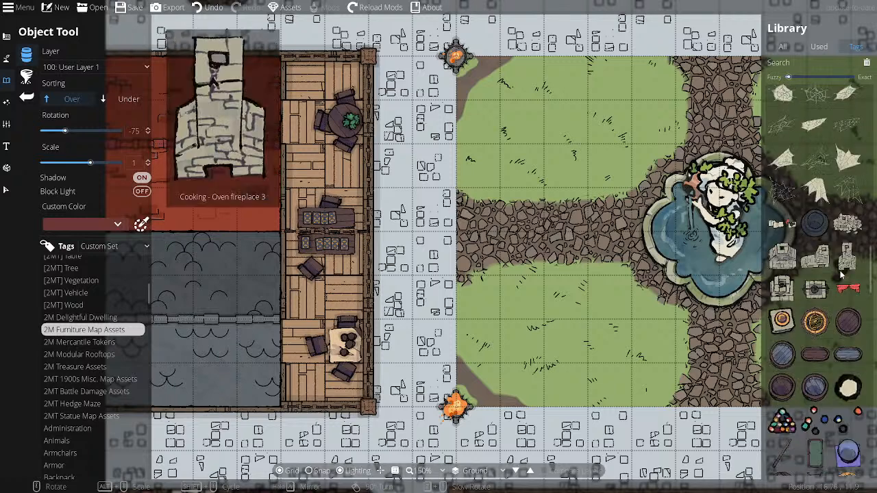
pyautogui.scroll(-3, 841, 274)
pyautogui.scroll(-8, 842, 275)
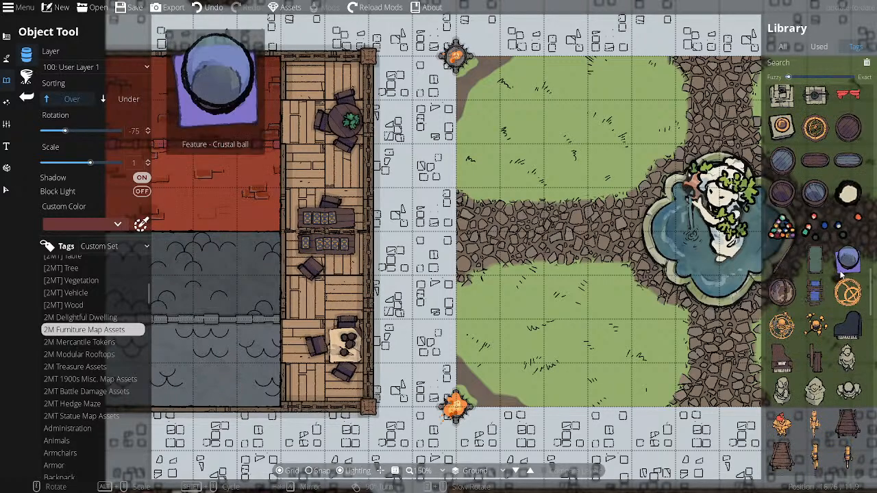
pyautogui.scroll(-2, 845, 278)
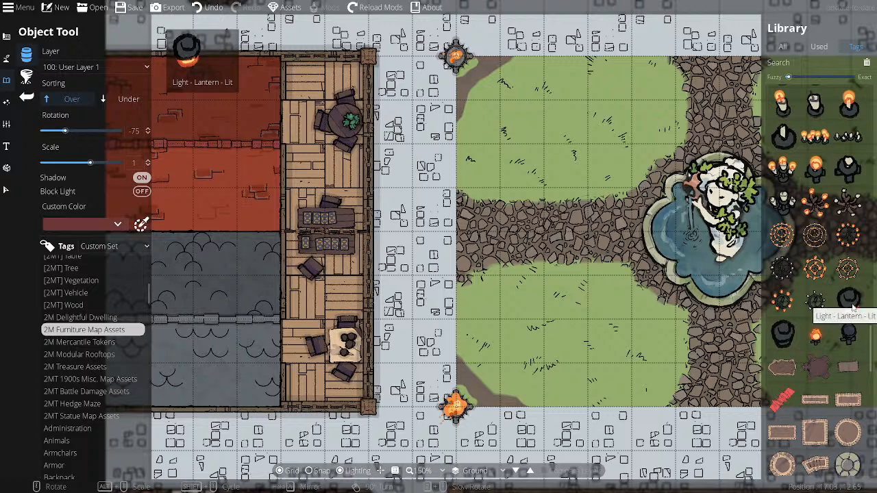
pyautogui.click(788, 339)
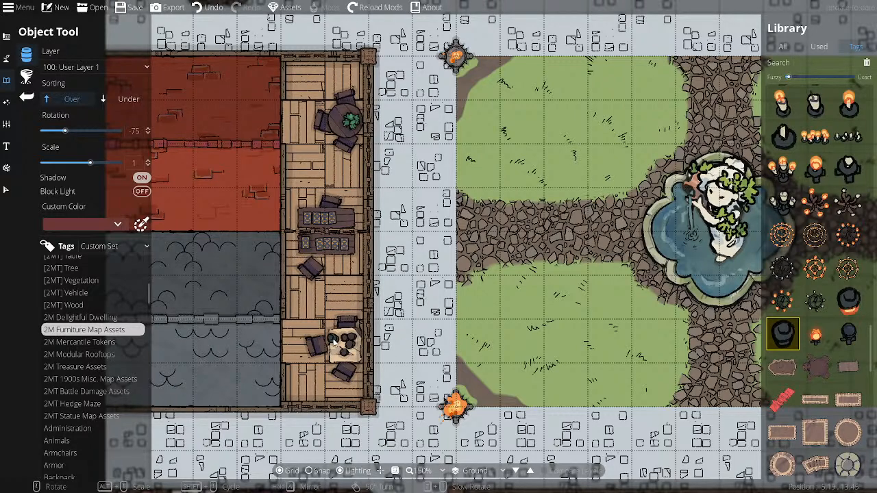
pyautogui.scroll(5, 333, 341)
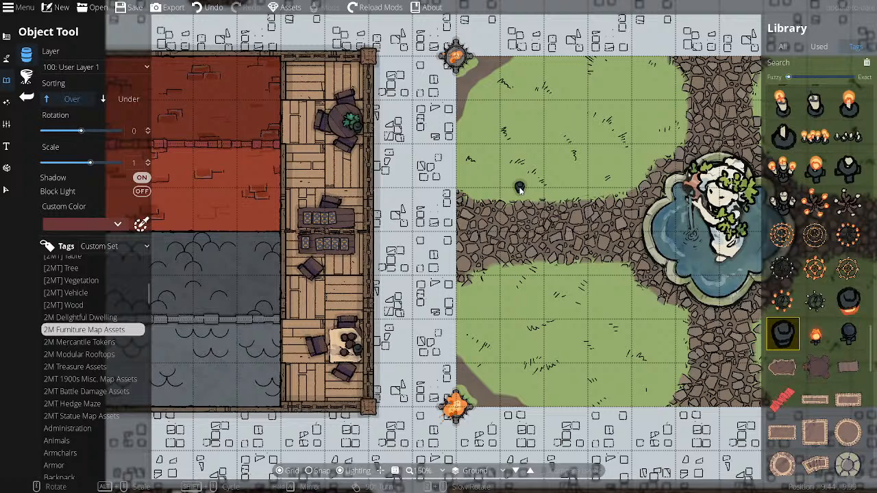
# - Look through the storage, table, trophy and light objects in 2M Furniture Map Assets for more tabletop items
pyautogui.moveTo(788, 261)
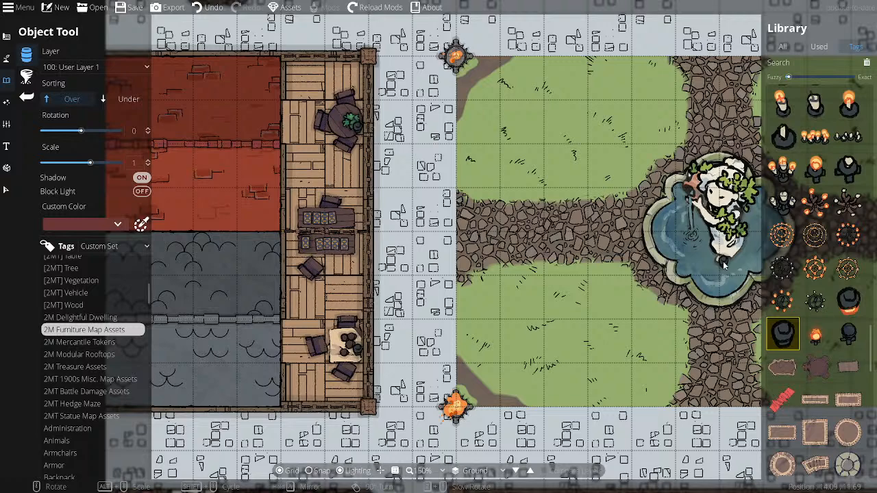
pyautogui.scroll(-5, 819, 257)
pyautogui.moveTo(821, 247)
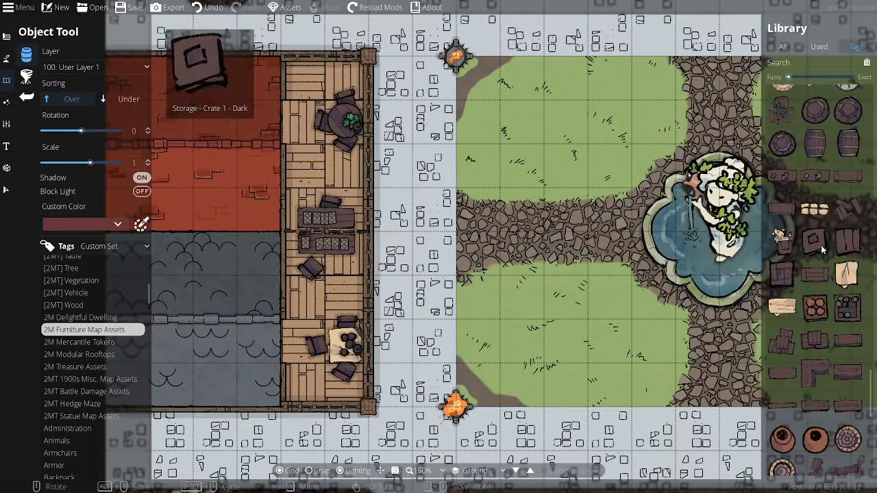
pyautogui.scroll(-5, 821, 248)
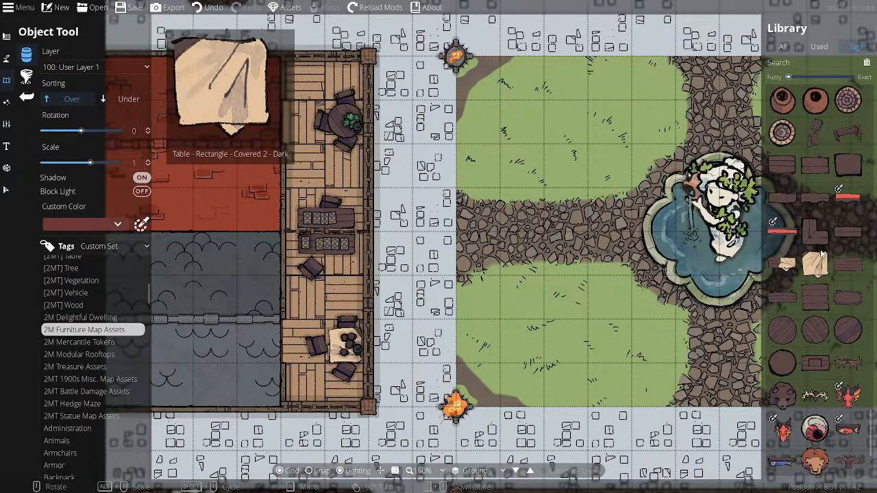
pyautogui.scroll(-3, 821, 255)
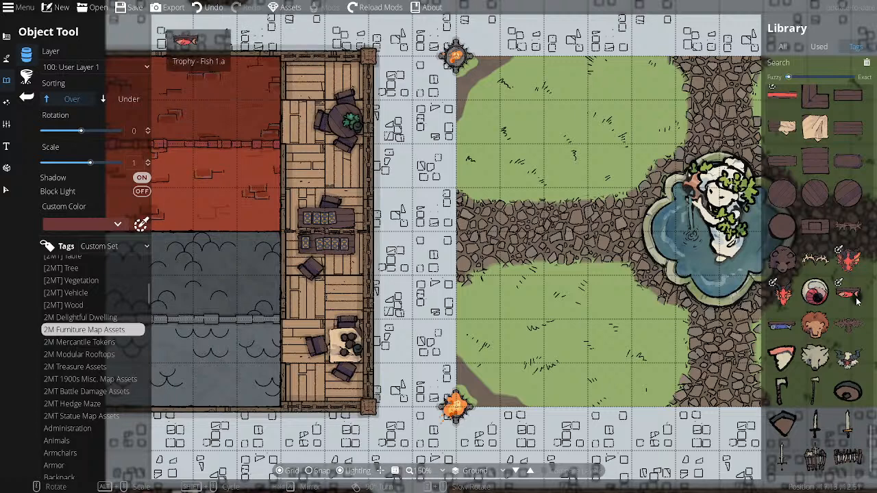
pyautogui.scroll(4, 828, 288)
pyautogui.scroll(5, 825, 285)
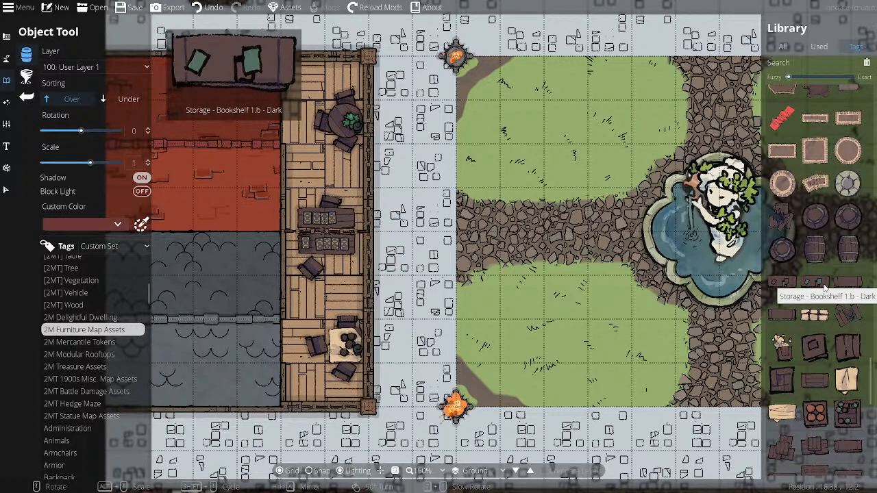
pyautogui.scroll(1, 824, 287)
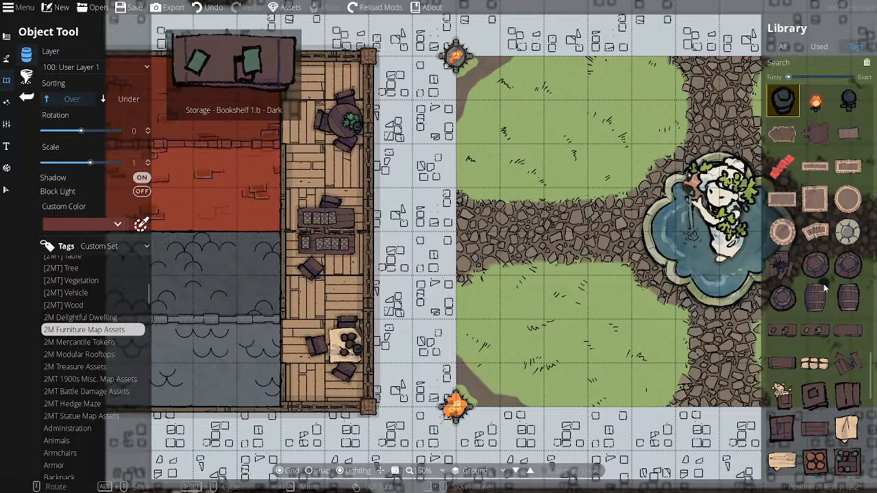
pyautogui.scroll(5, 824, 283)
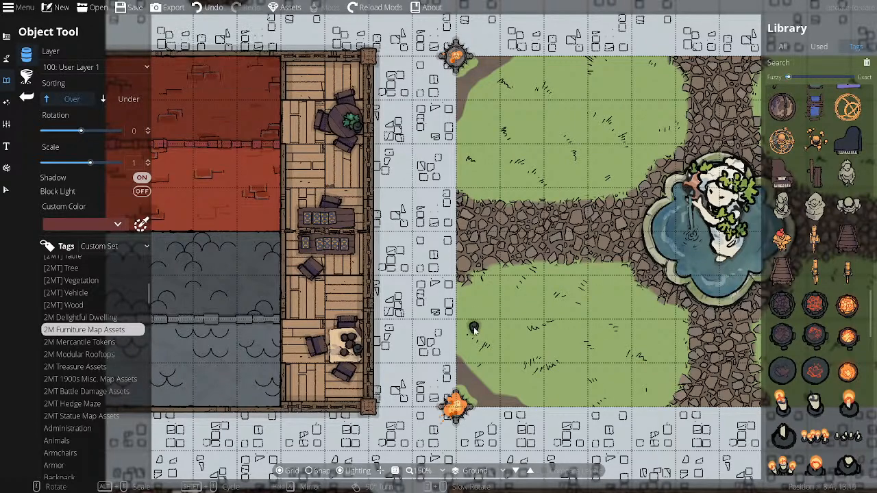
# - Place a coffee cup from 2MT 1900s Misc. Map Assets on the right end of each long table, rotating the lower one to -180°
pyautogui.click(81, 380)
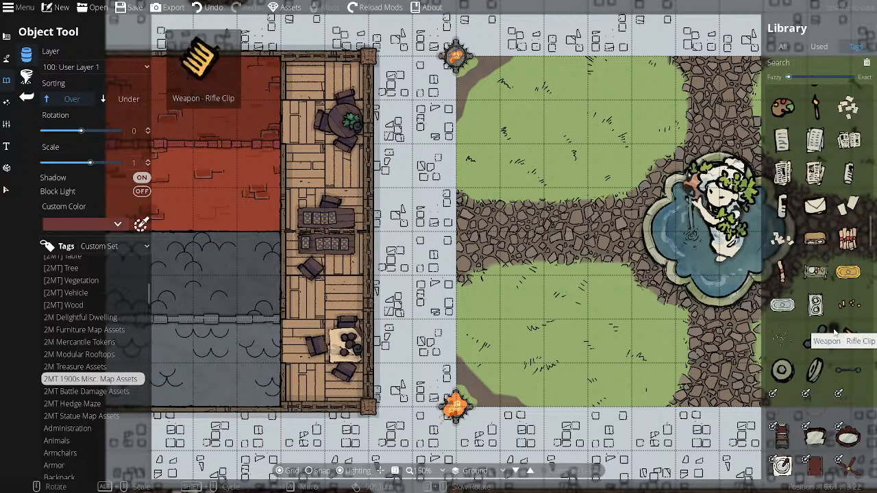
pyautogui.scroll(5, 835, 332)
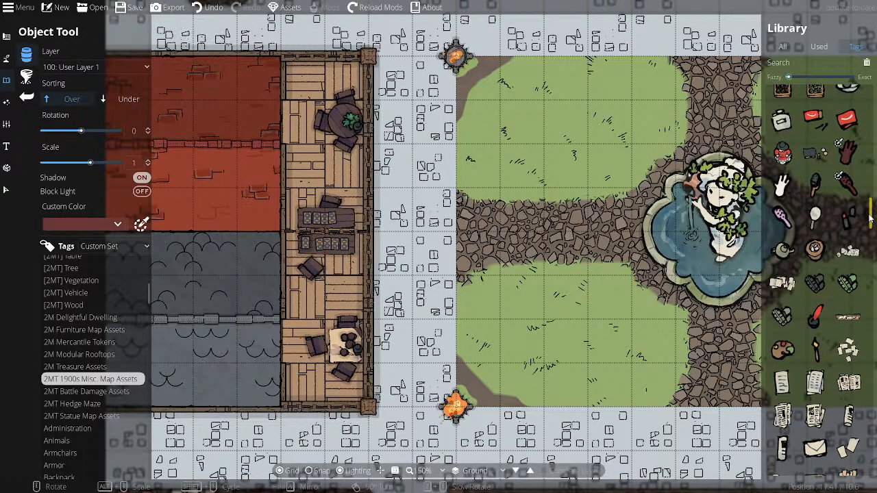
pyautogui.moveTo(872, 214); pyautogui.dragTo(872, 157)
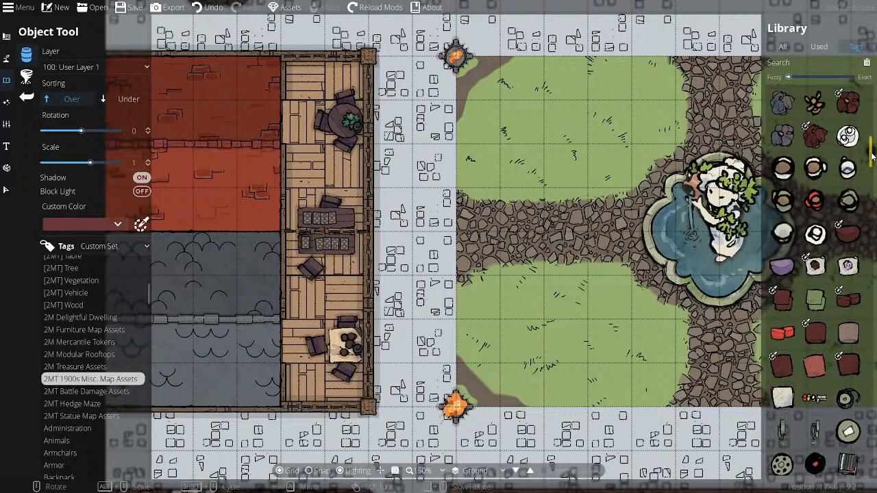
pyautogui.click(787, 175)
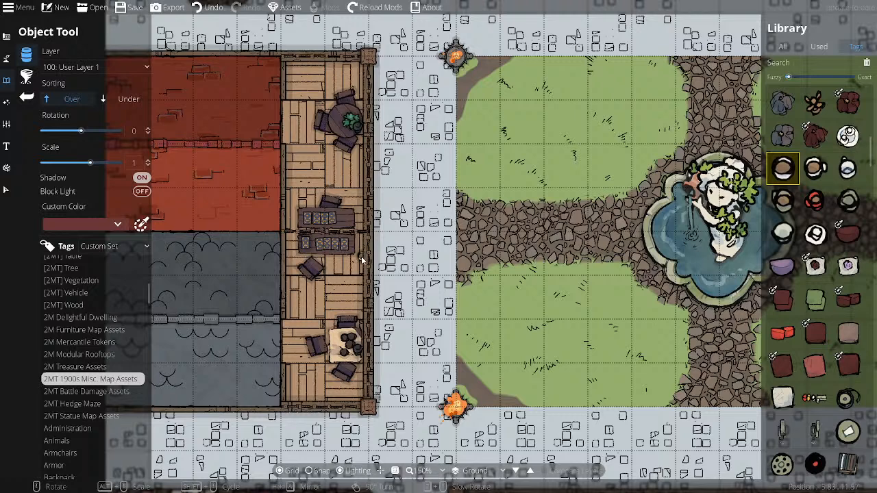
pyautogui.click(345, 219)
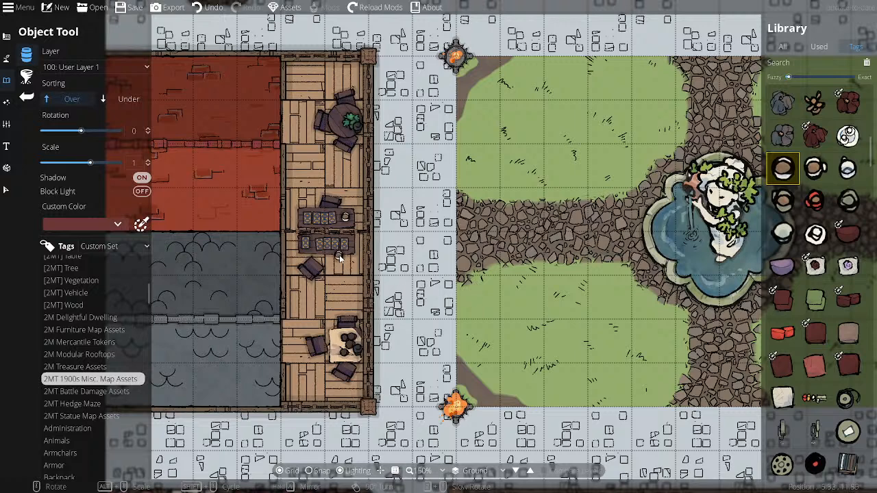
pyautogui.scroll(-12, 342, 254)
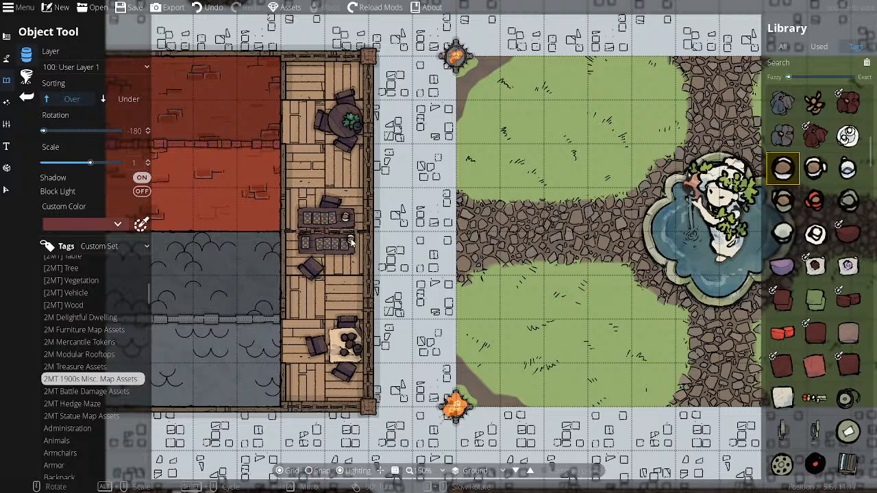
pyautogui.click(351, 239)
pyautogui.click(6, 189)
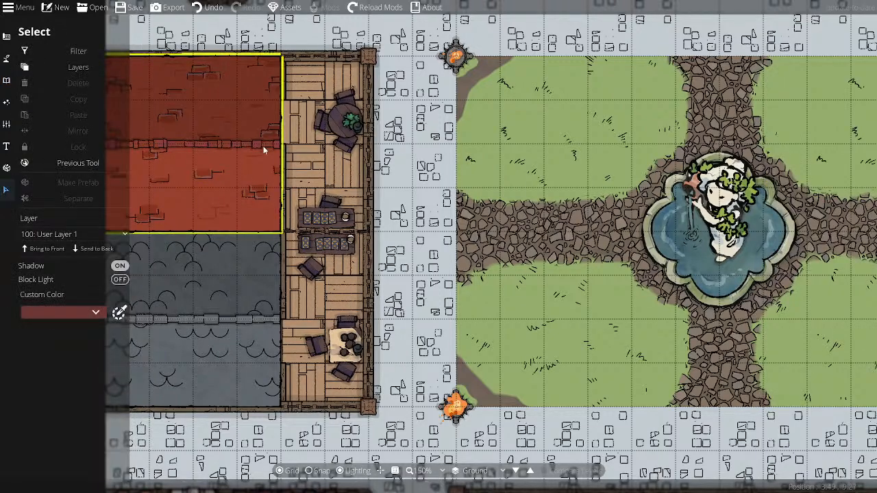
pyautogui.click(349, 120)
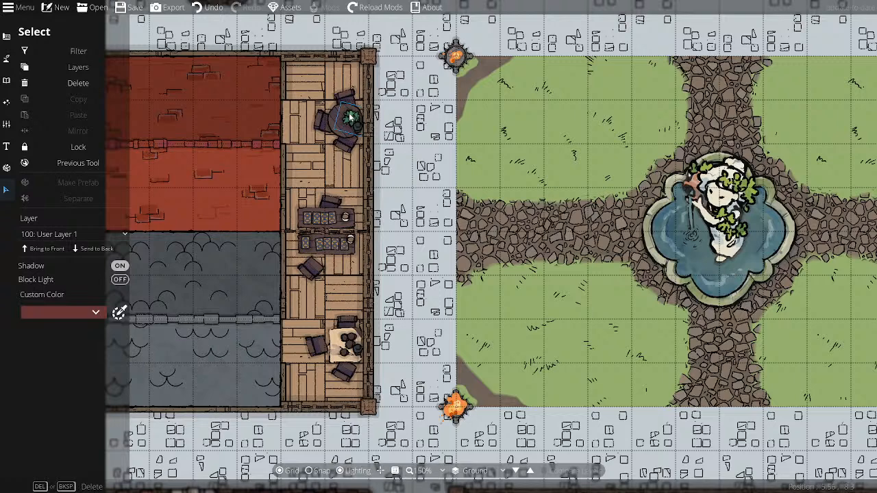
pyautogui.press('Escape')
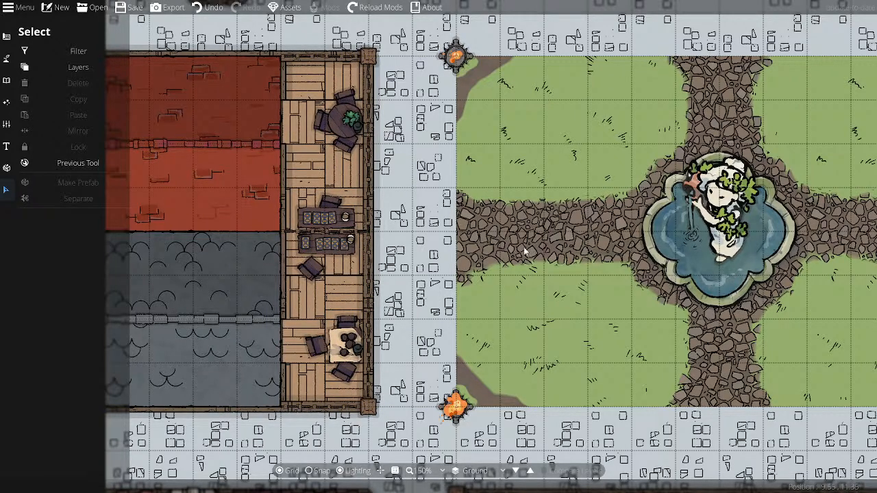
# - Look through the remaining 2MT 1900s Misc. Map Assets objects and switch the library to all assets
pyautogui.click(8, 83)
pyautogui.click(54, 55)
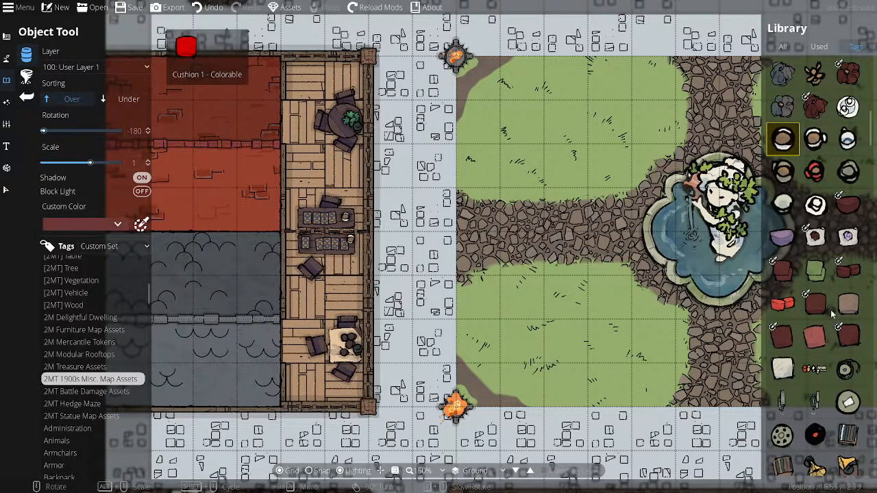
pyautogui.scroll(-4, 830, 316)
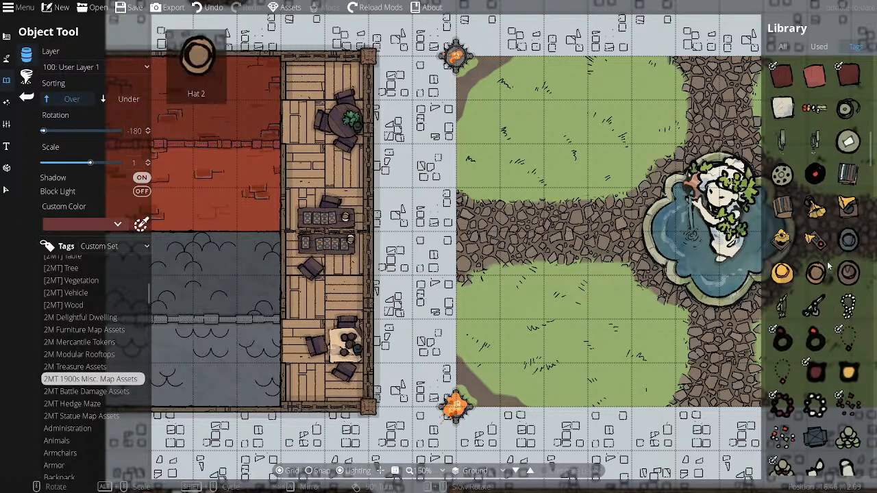
pyautogui.click(783, 46)
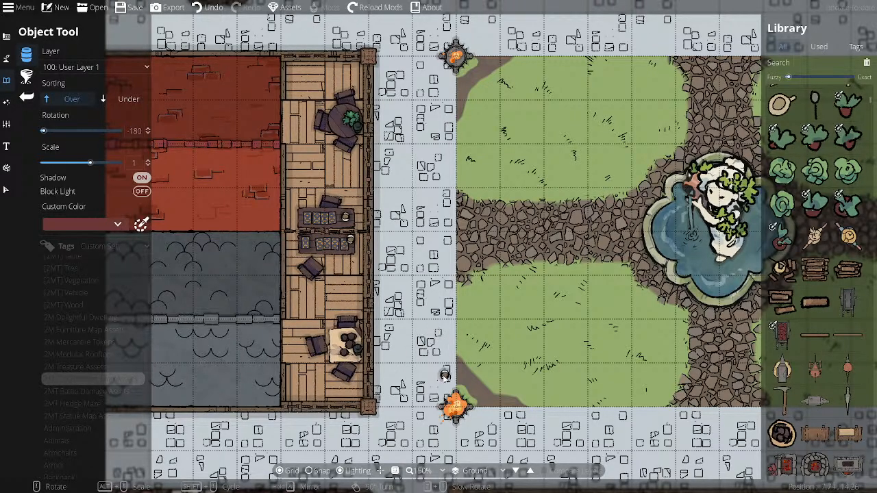
# - Frame the whole town square at 100% zoom and save the map
pyautogui.click(423, 471)
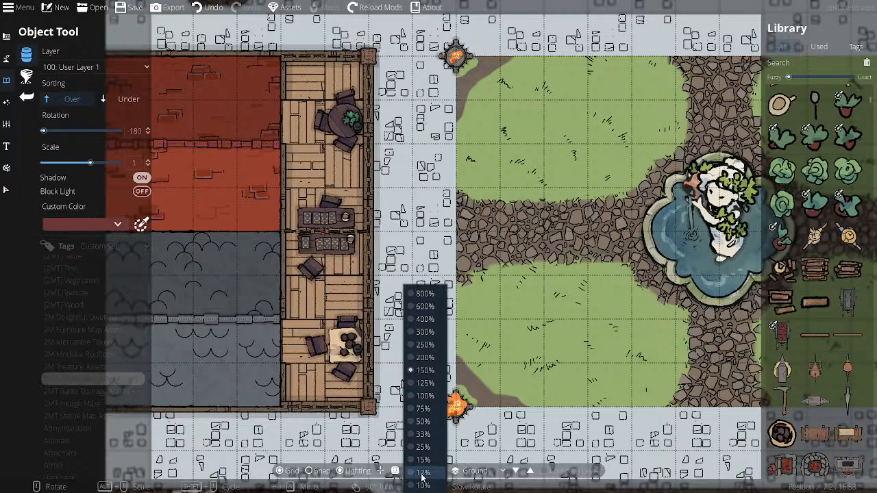
pyautogui.click(421, 398)
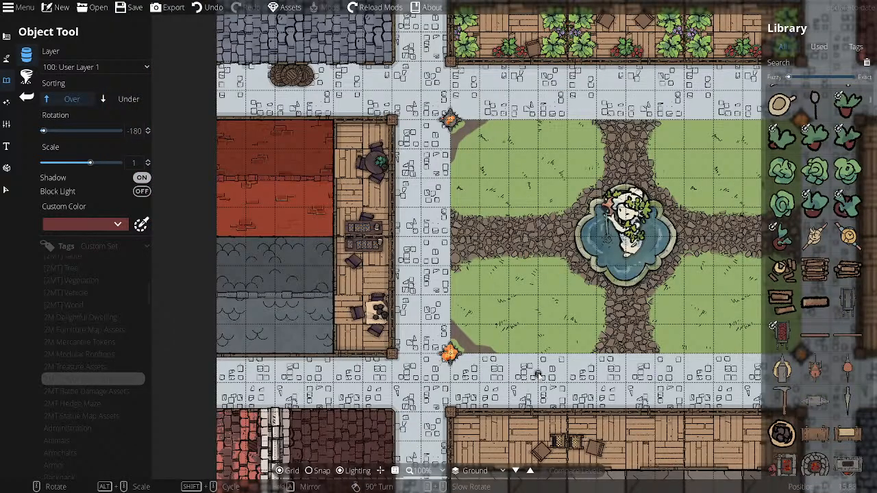
pyautogui.moveTo(533, 373); pyautogui.dragTo(528, 379)
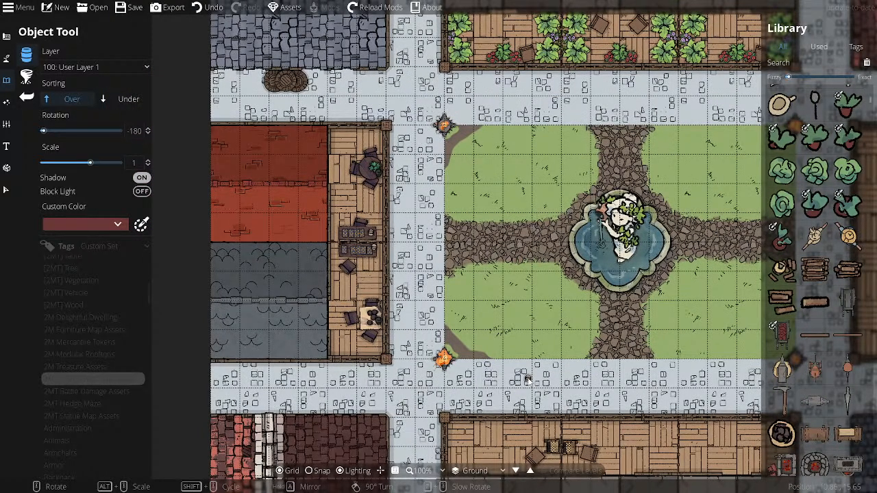
pyautogui.moveTo(528, 379); pyautogui.dragTo(444, 433)
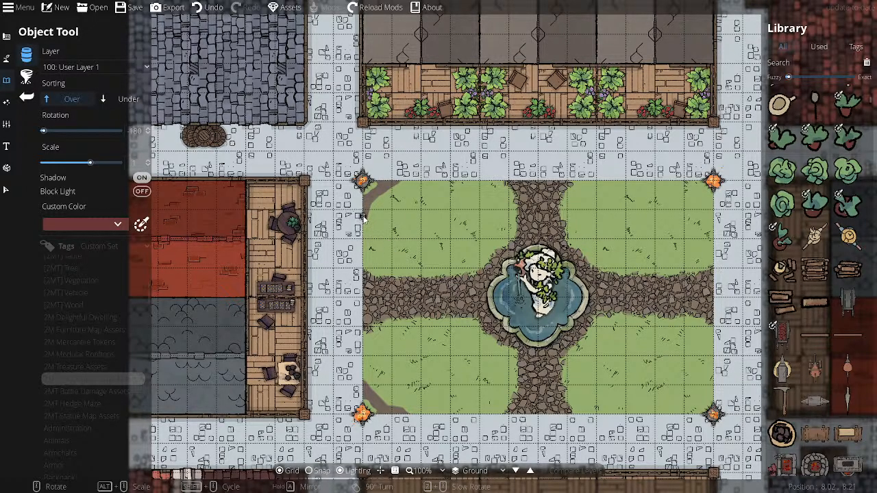
pyautogui.moveTo(377, 235); pyautogui.dragTo(400, 237)
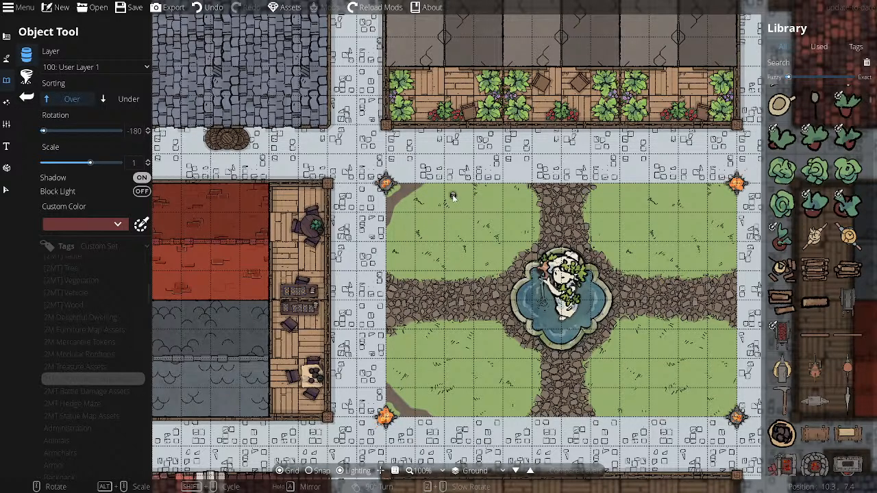
pyautogui.scroll(1, 488, 206)
pyautogui.moveTo(596, 433); pyautogui.dragTo(528, 404)
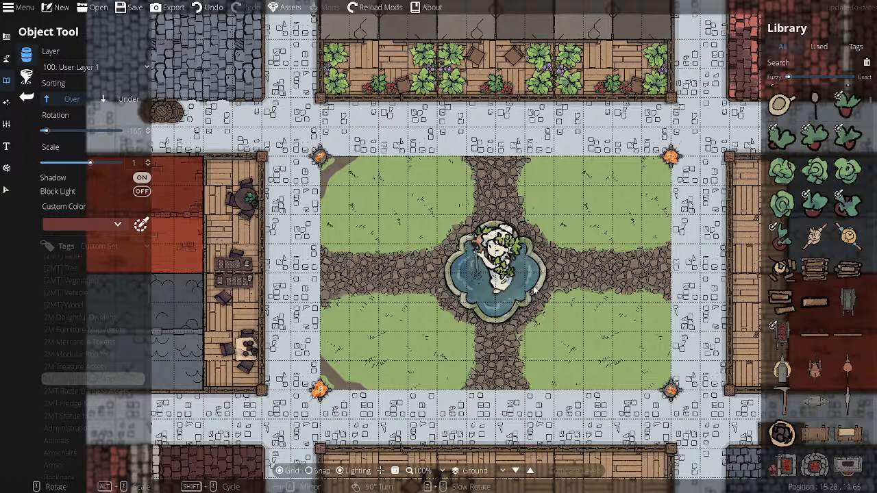
pyautogui.click(120, 9)
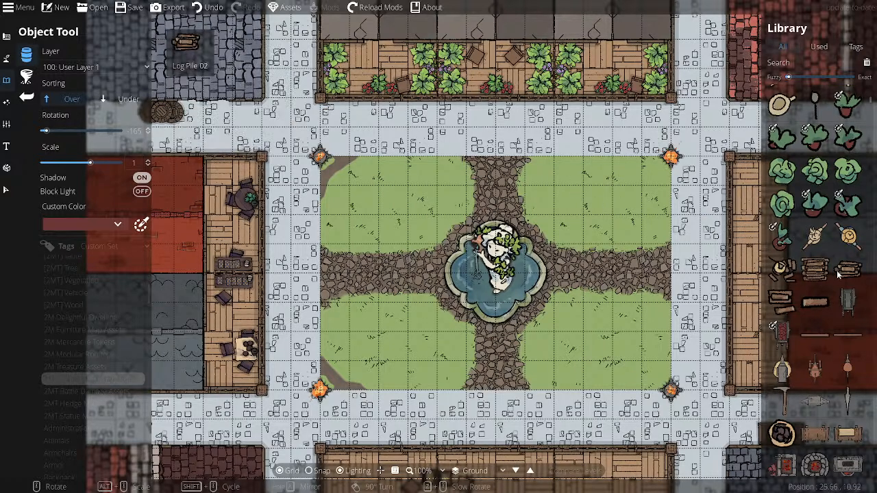
# - Look through the full object library for plants and greenery that suit the square's lawns
pyautogui.moveTo(838, 274)
pyautogui.scroll(-5, 837, 274)
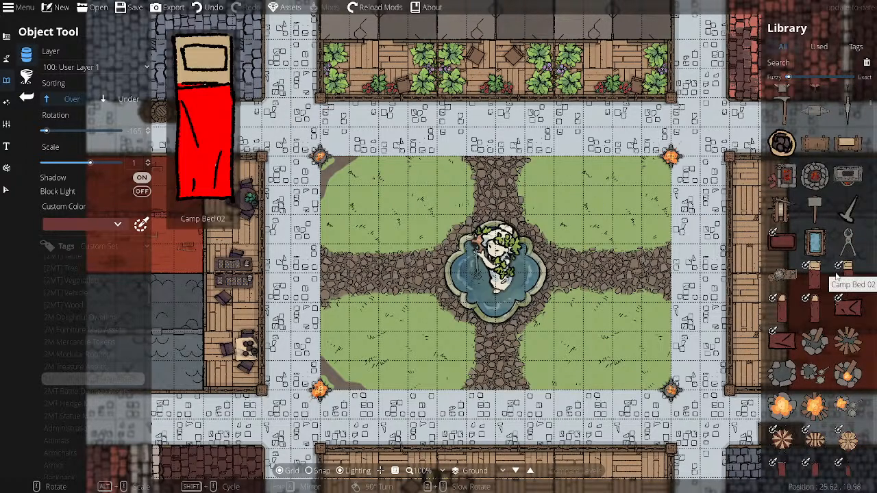
pyautogui.scroll(-10, 836, 270)
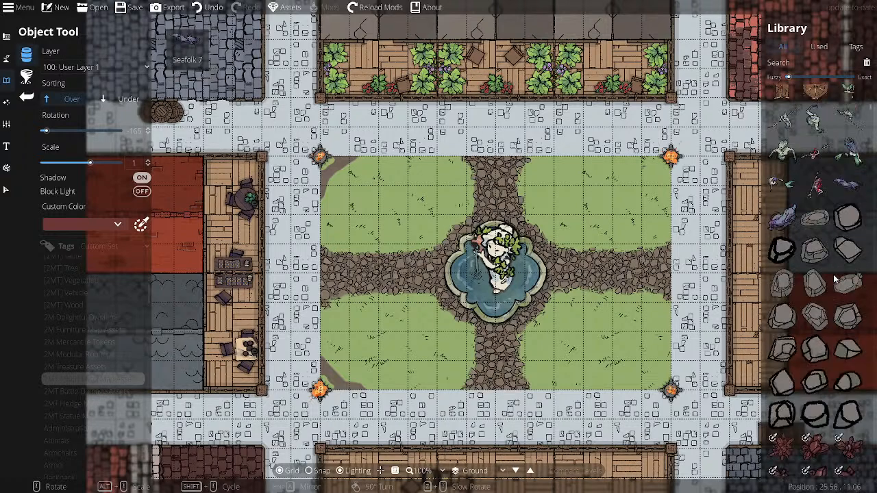
pyautogui.scroll(-10, 835, 277)
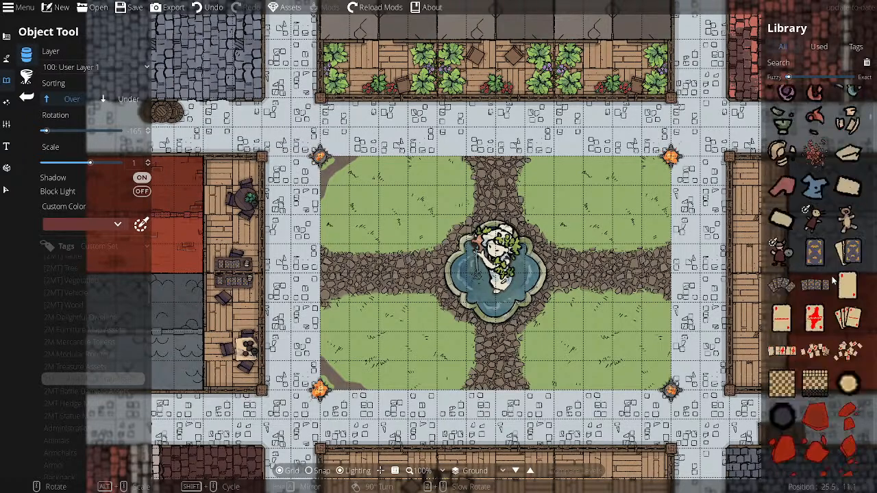
pyautogui.scroll(-5, 832, 280)
pyautogui.scroll(-5, 833, 280)
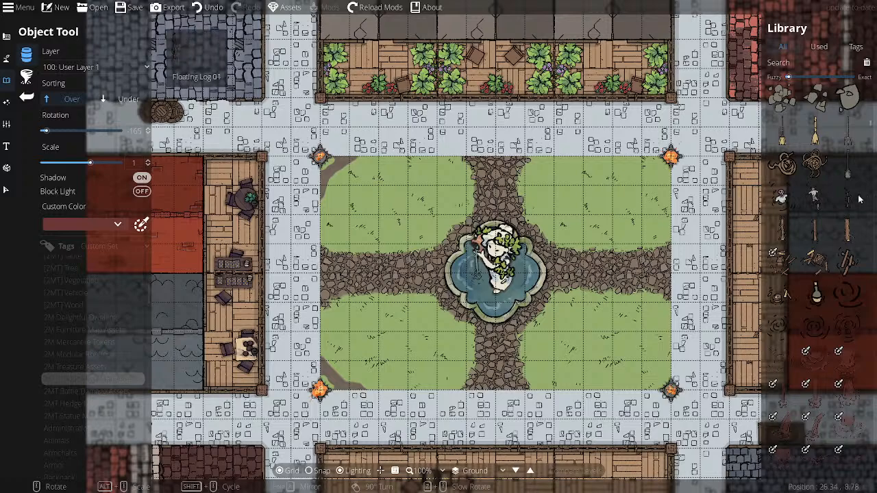
pyautogui.scroll(-3, 870, 128)
pyautogui.moveTo(871, 129); pyautogui.dragTo(870, 228)
pyautogui.scroll(-2, 825, 238)
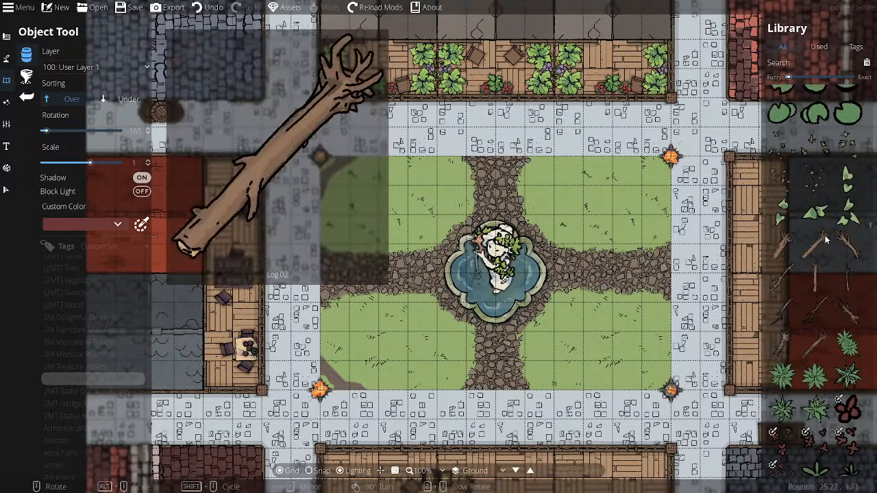
pyautogui.scroll(-2, 826, 238)
pyautogui.scroll(2, 826, 238)
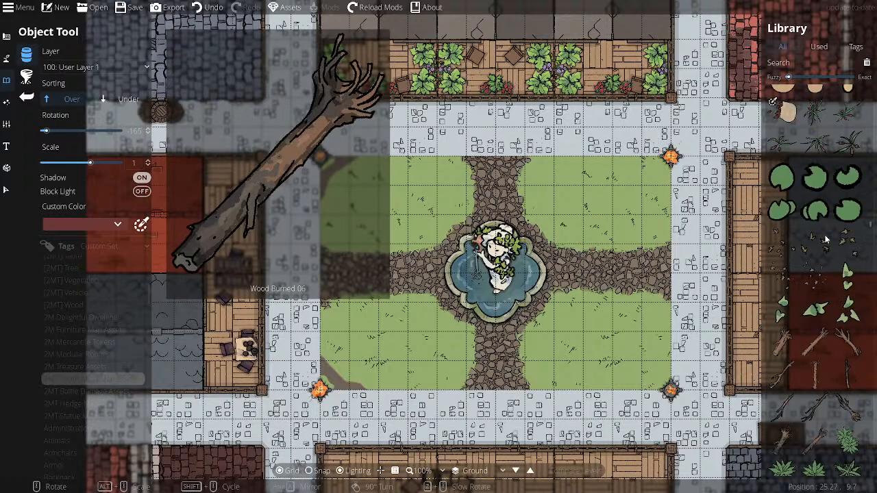
pyautogui.scroll(-14, 826, 240)
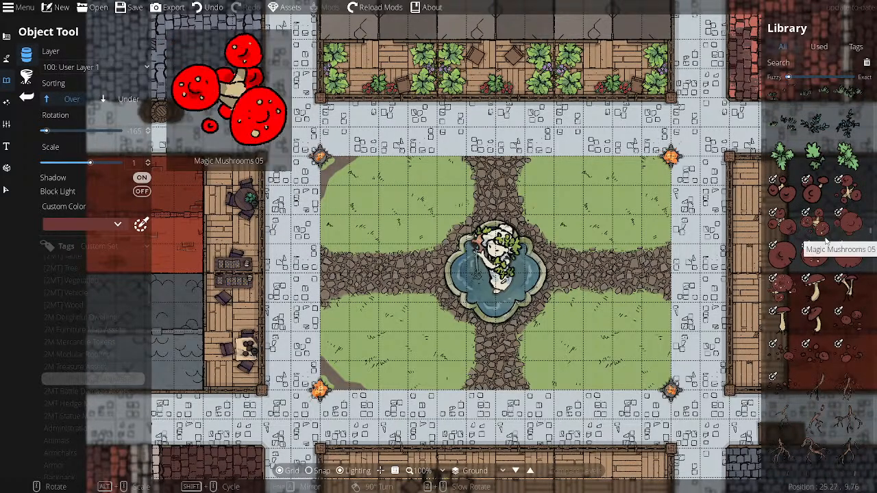
pyautogui.scroll(4, 826, 239)
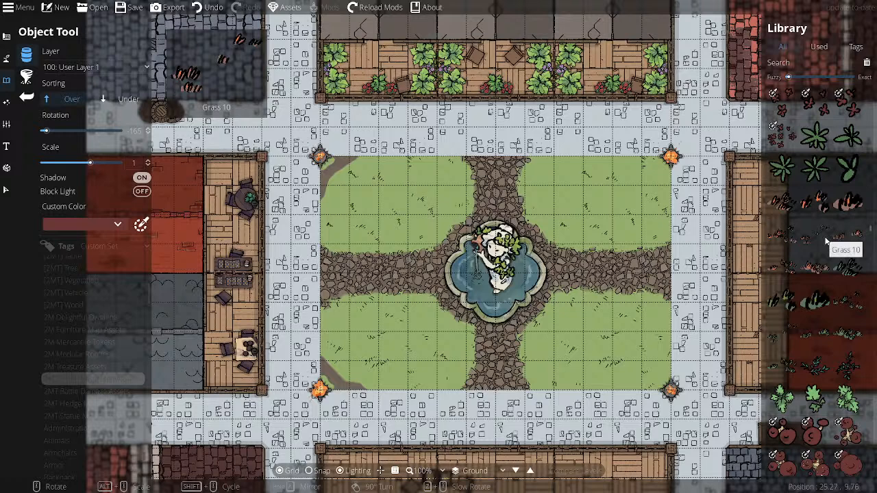
pyautogui.scroll(2, 825, 240)
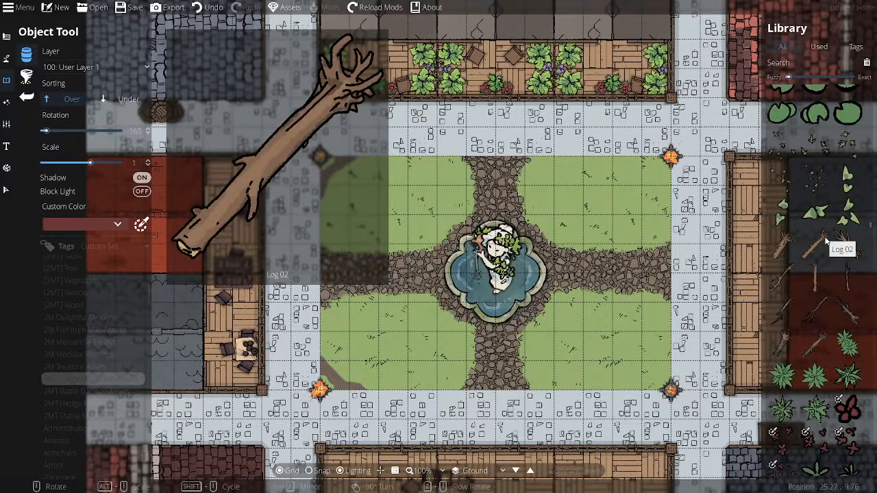
pyautogui.scroll(-2, 825, 240)
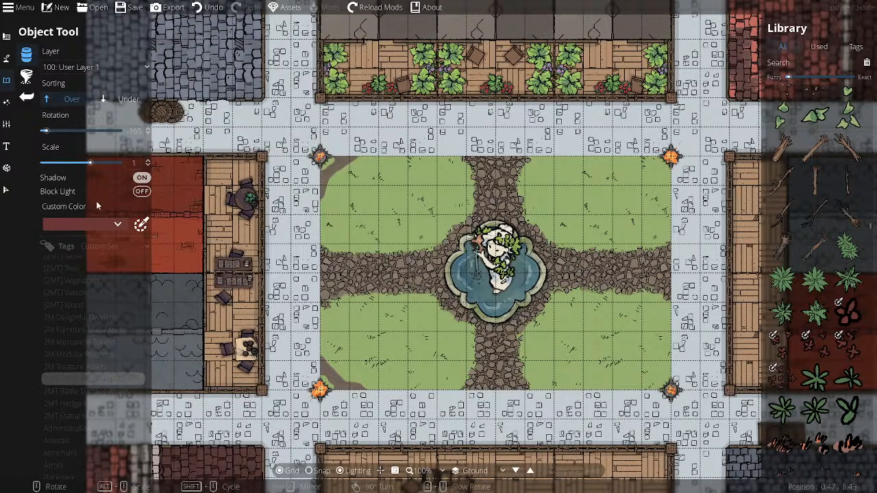
# - Pick the green fern-like plant listed after the branches for single placement and turn on snapping
pyautogui.click(848, 245)
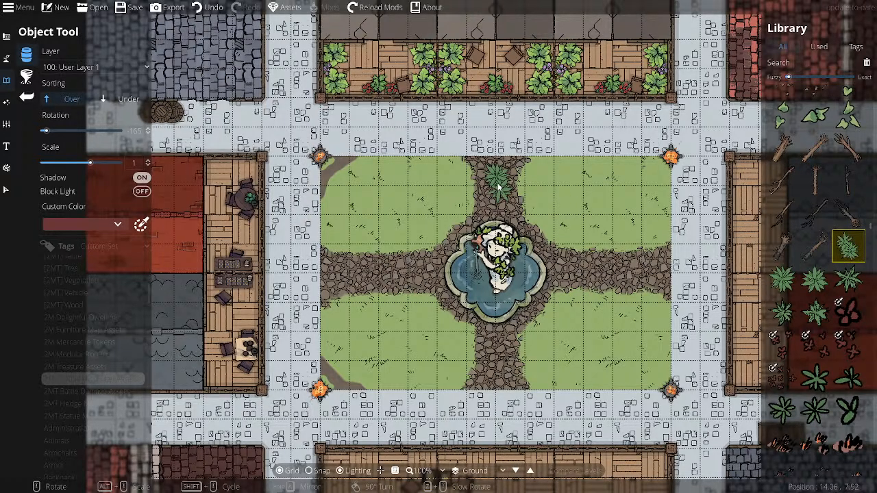
pyautogui.click(308, 470)
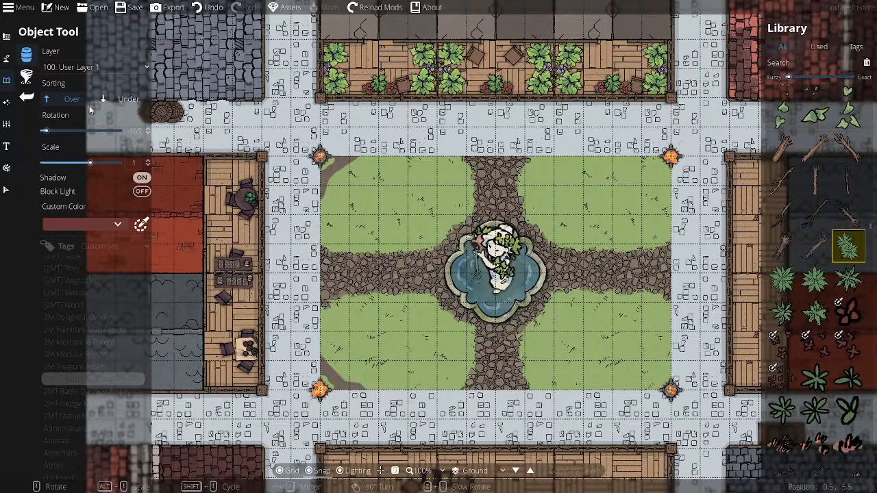
pyautogui.click(26, 75)
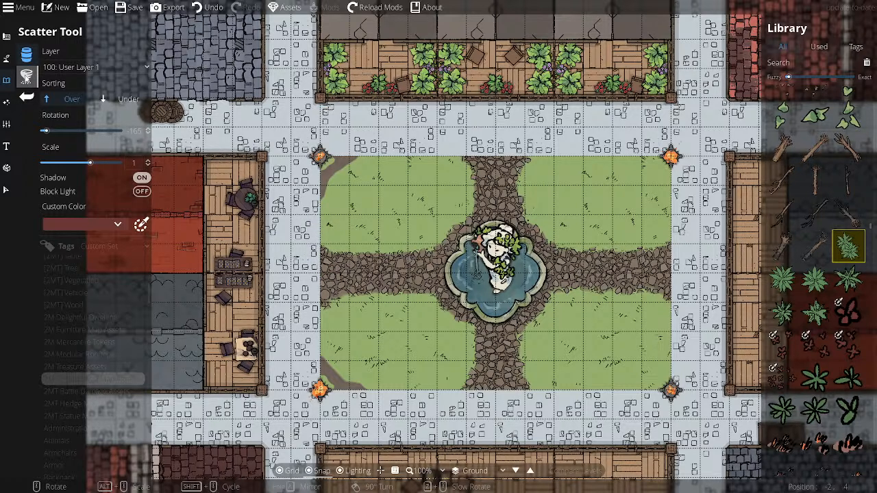
pyautogui.click(26, 75)
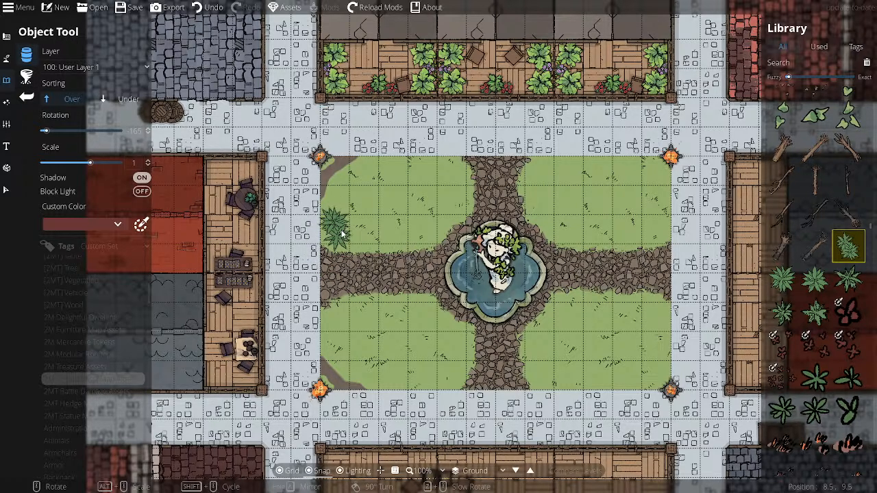
# - Place the fern, rotated to 0°, at the lower-left corner of the square's upper-left lawn
pyautogui.scroll(1, 342, 234)
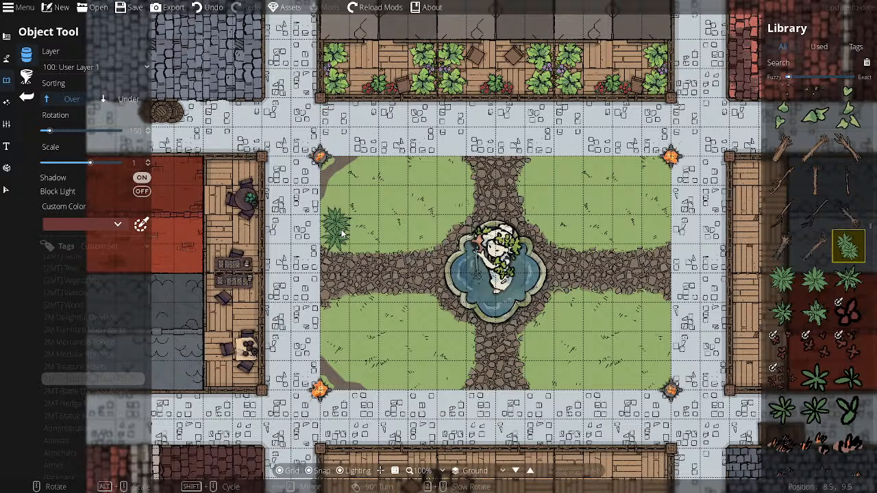
pyautogui.scroll(-1, 343, 234)
pyautogui.scroll(-3, 343, 234)
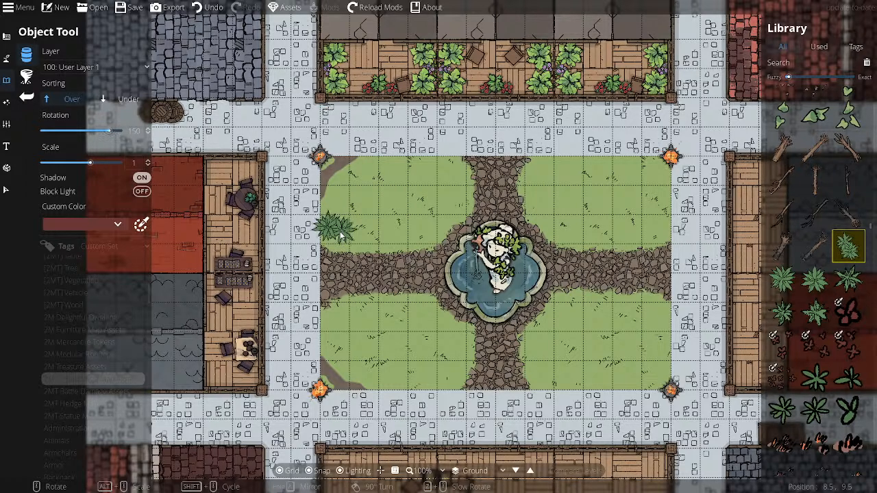
pyautogui.scroll(-1, 339, 235)
pyautogui.scroll(5, 339, 235)
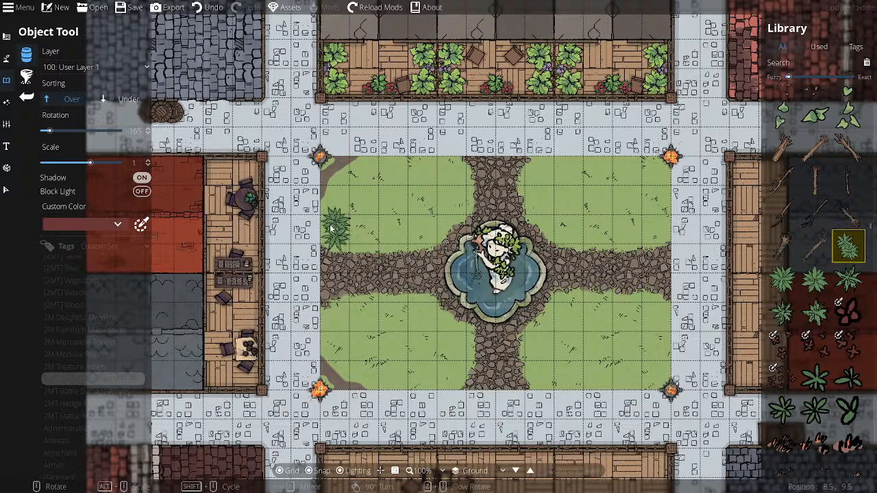
pyautogui.scroll(10, 319, 226)
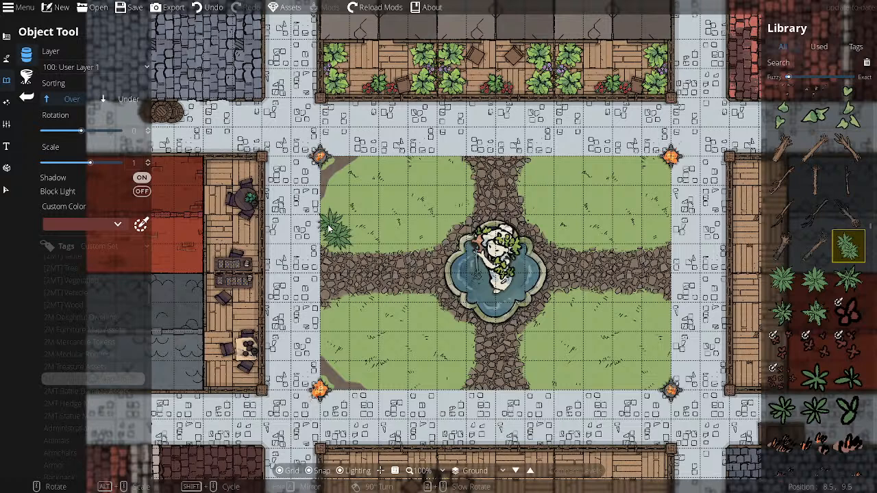
pyautogui.click(328, 226)
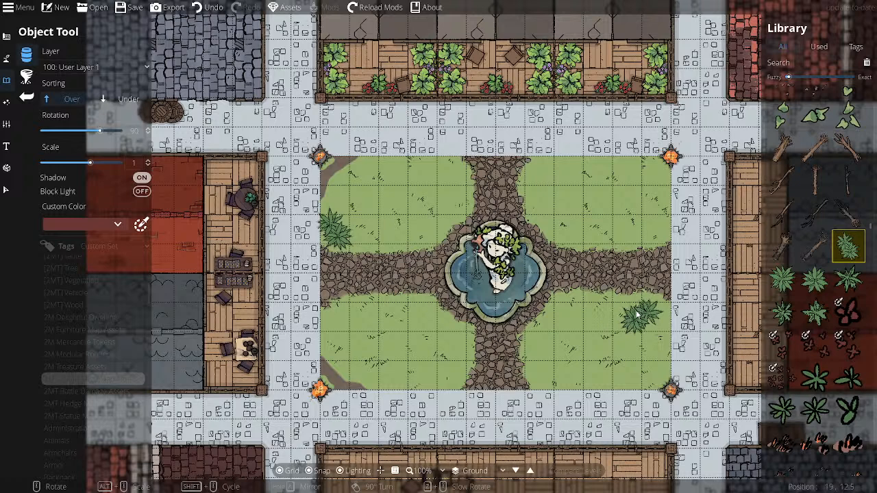
# - Place ferns at the horizontal path's outer ends: lower-left lawn at 90°, lower-right lawn at -180°, upper-right lawn at -90°
pyautogui.click(341, 319)
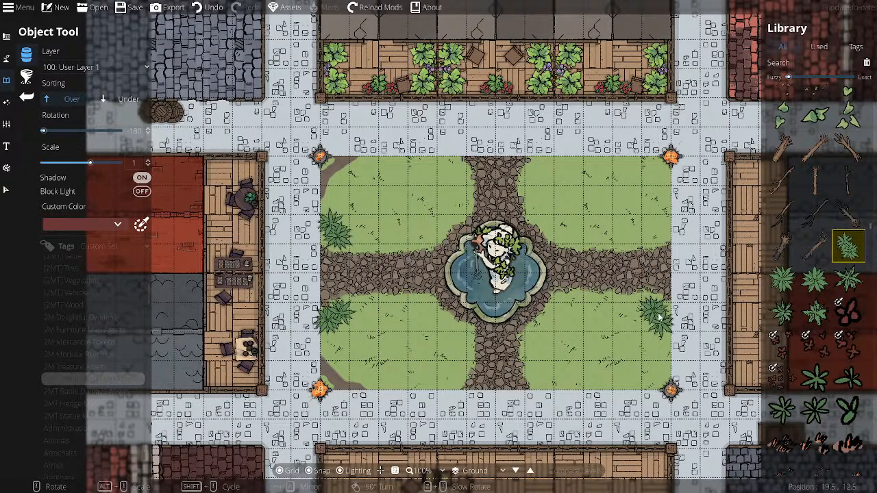
pyautogui.click(658, 316)
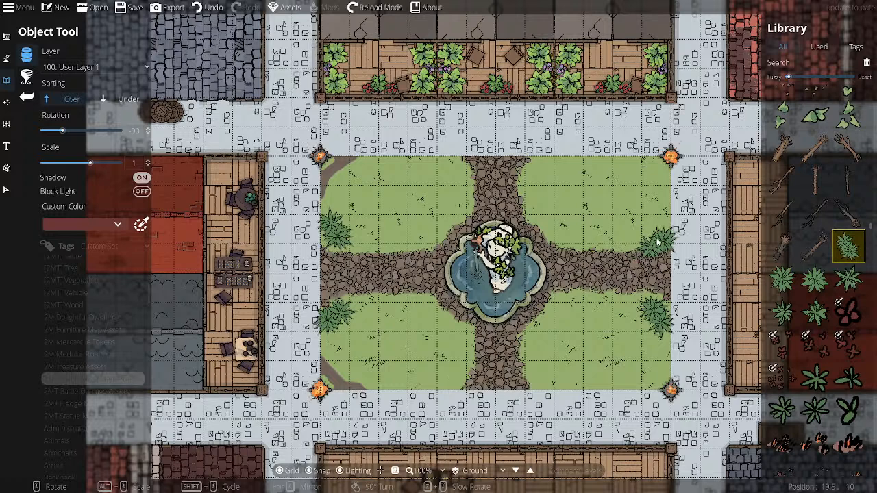
pyautogui.click(655, 238)
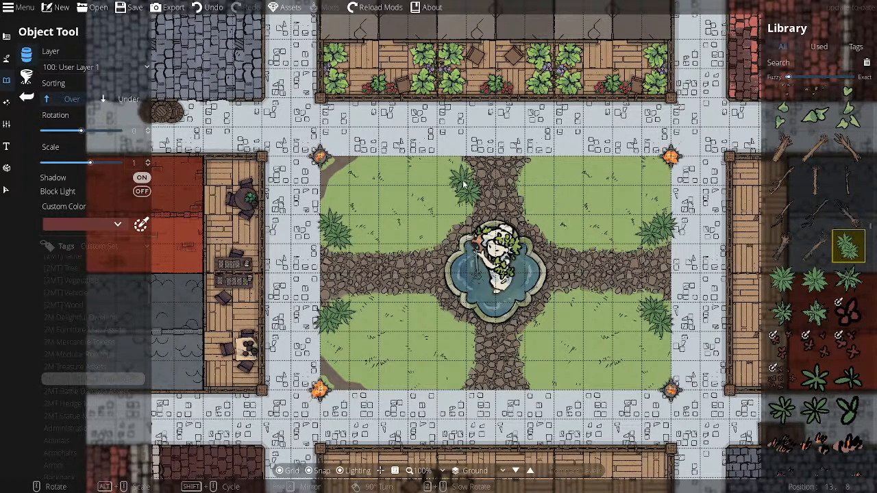
# - Place ferns at the vertical path's outer ends: upper-left lawn at 0°, upper-right lawn at 90°, lower-right lawn at -180°
pyautogui.click(455, 176)
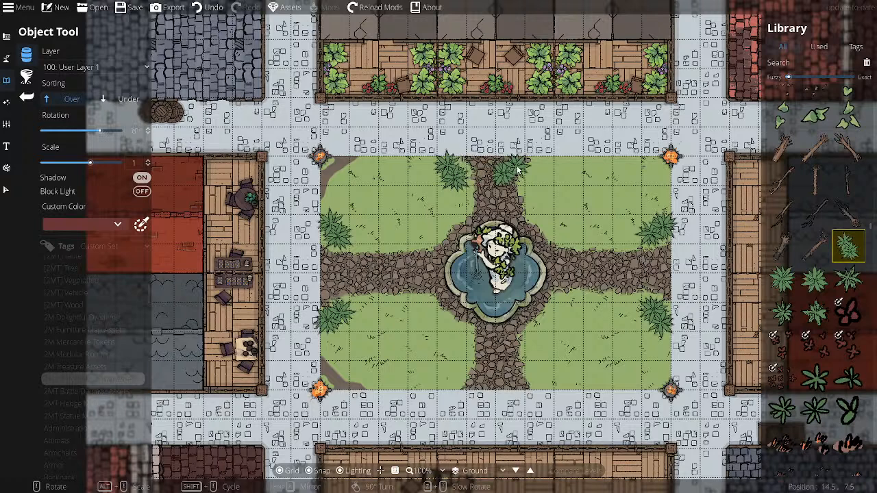
pyautogui.click(537, 168)
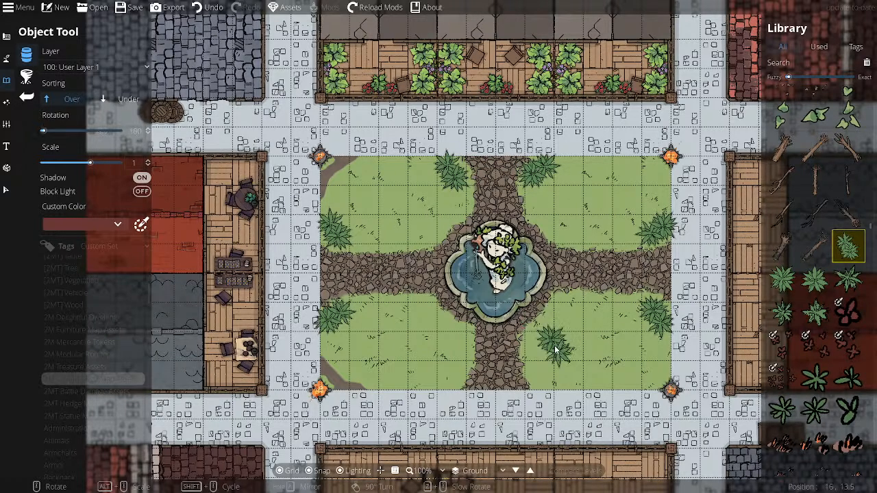
pyautogui.click(539, 379)
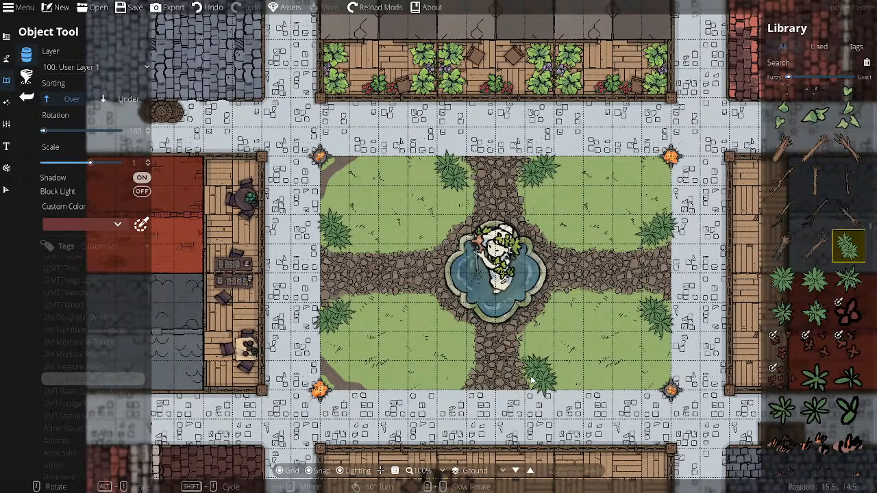
# - Place the last path-side fern at -90° on the lower-left lawn by the vertical path, and pick Fern 02 in the Scatter Tool
pyautogui.click(450, 377)
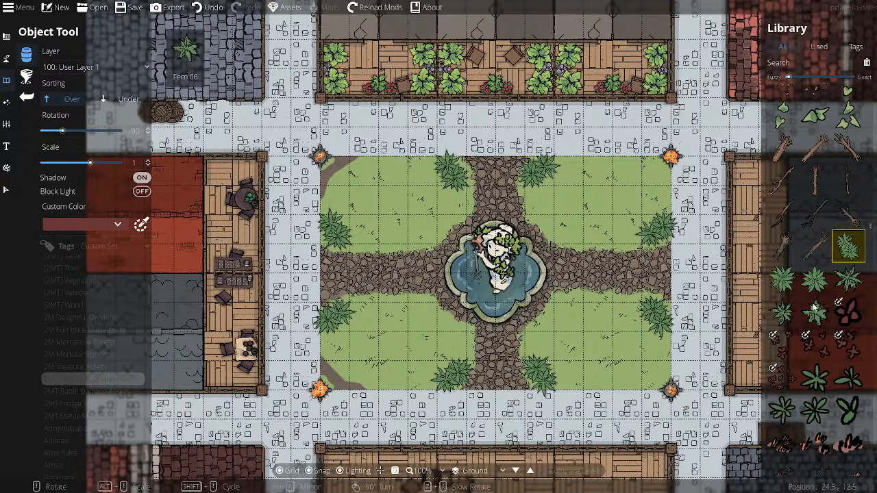
pyautogui.click(789, 288)
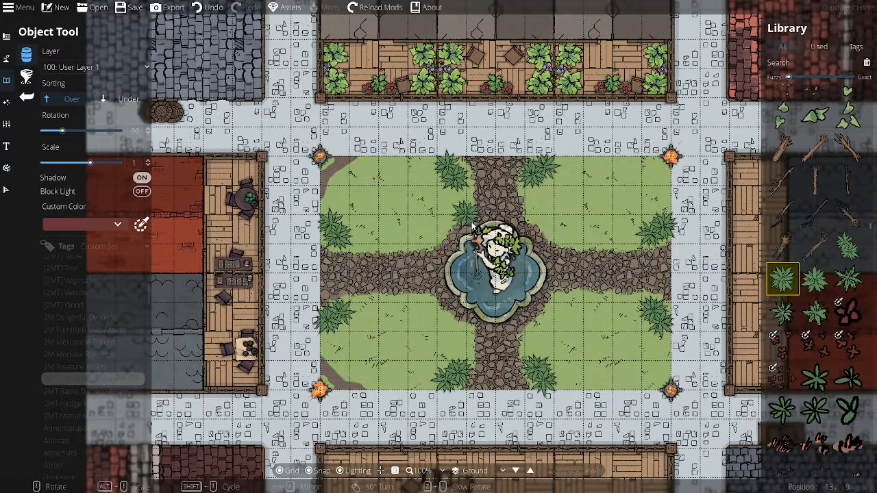
pyautogui.click(30, 72)
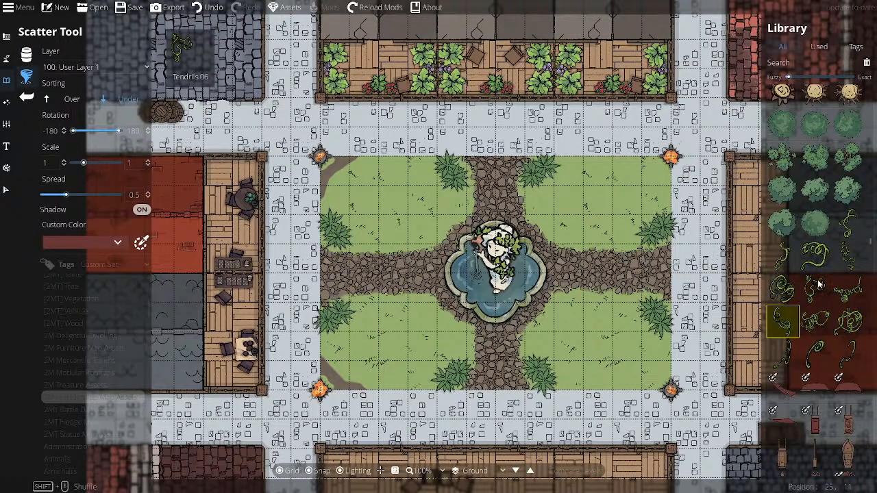
pyautogui.scroll(12, 820, 284)
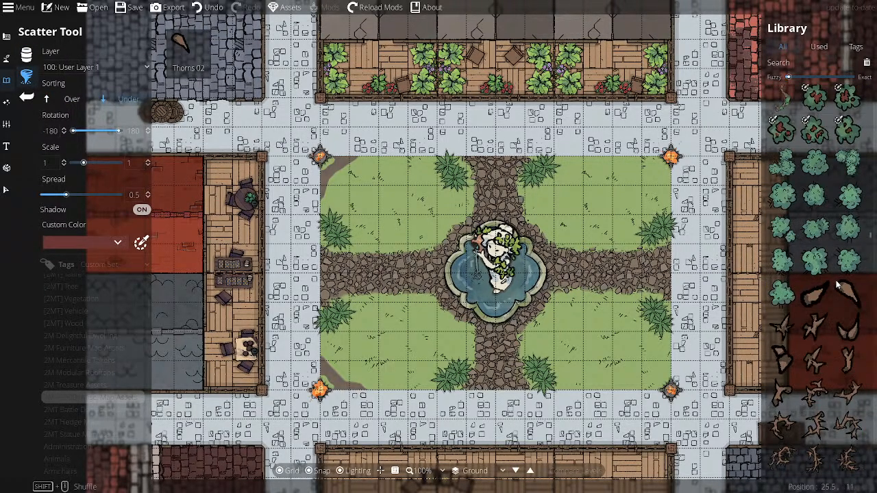
pyautogui.scroll(10, 837, 285)
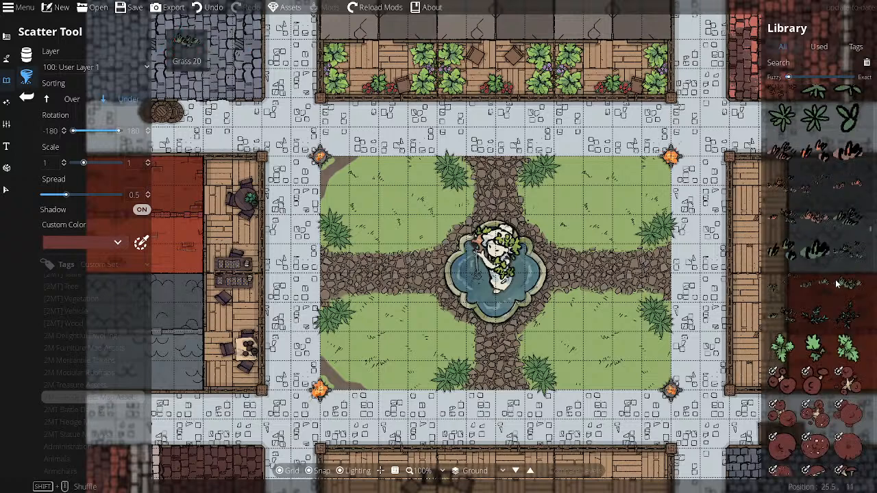
pyautogui.scroll(8, 836, 284)
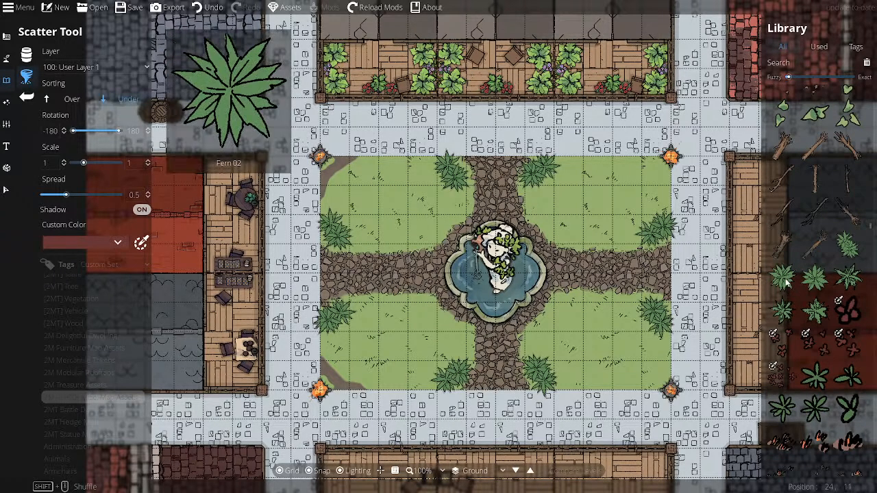
pyautogui.click(785, 281)
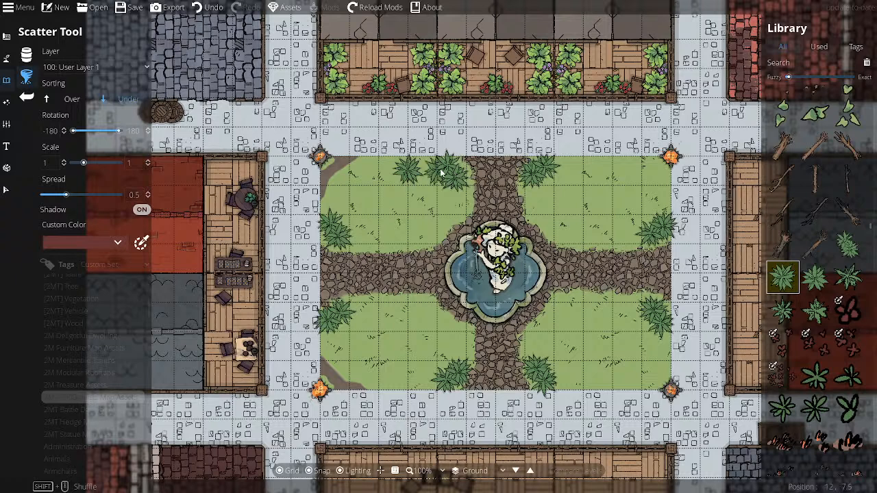
# - Scatter two Fern 02 plants along the upper-left lawn's top edge and two along the lower-left lawn's bottom edge
pyautogui.click(404, 173)
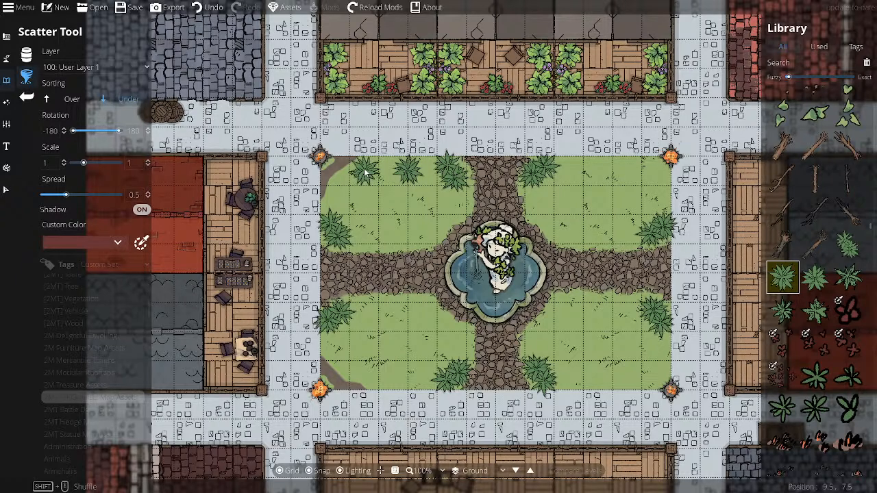
pyautogui.click(369, 196)
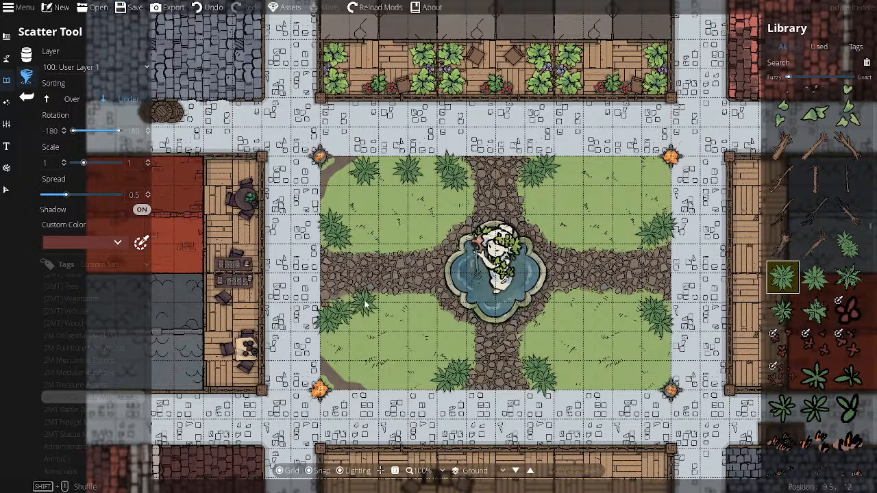
pyautogui.moveTo(817, 280)
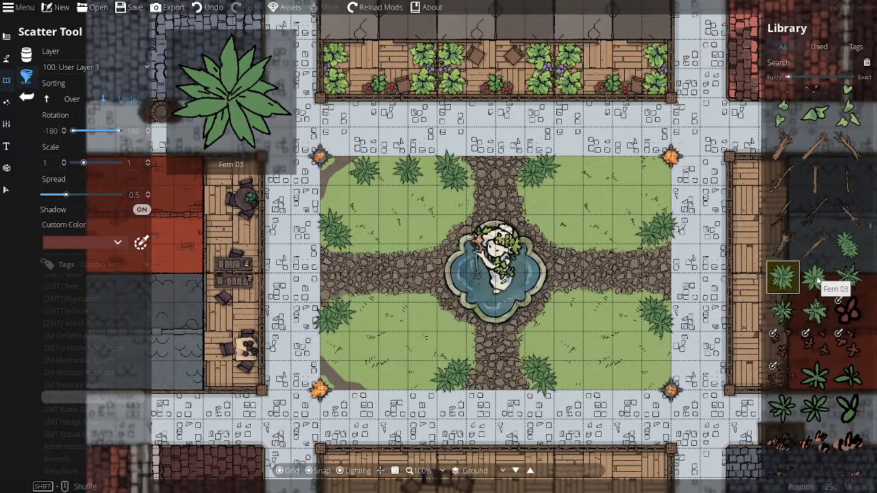
pyautogui.click(371, 385)
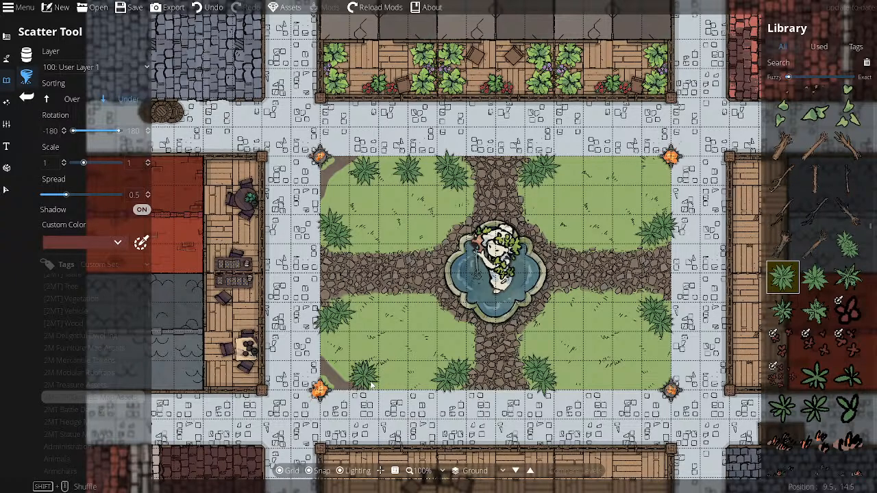
pyautogui.click(413, 384)
# - Scatter two Fern 02 plants along the lower-right lawn's bottom edge and two along the upper-right lawn's top edge
pyautogui.click(539, 393)
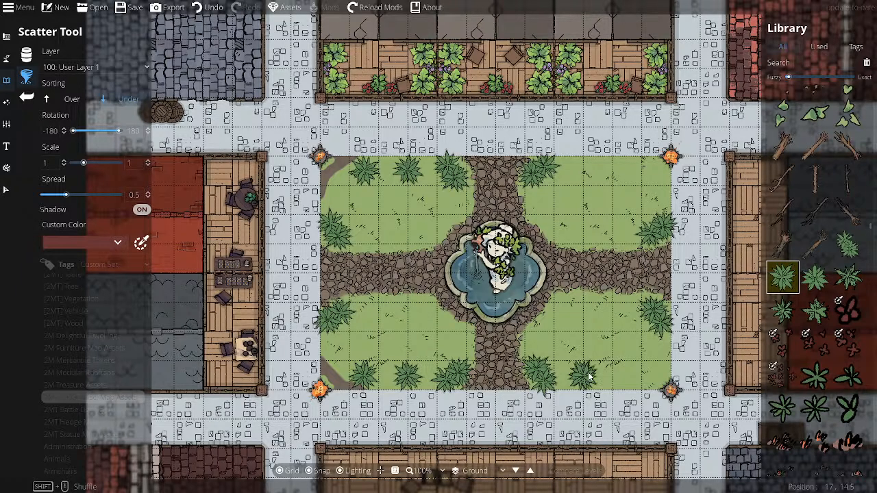
pyautogui.click(628, 375)
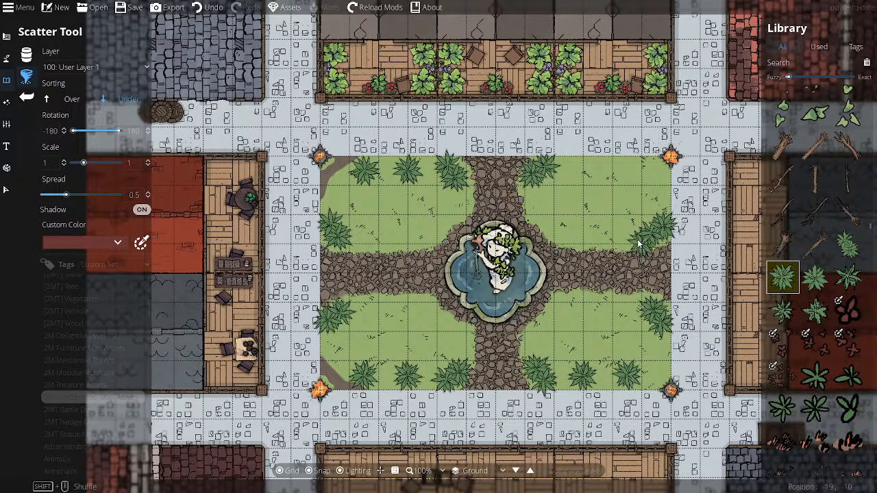
pyautogui.click(627, 169)
pyautogui.click(594, 171)
pyautogui.click(587, 173)
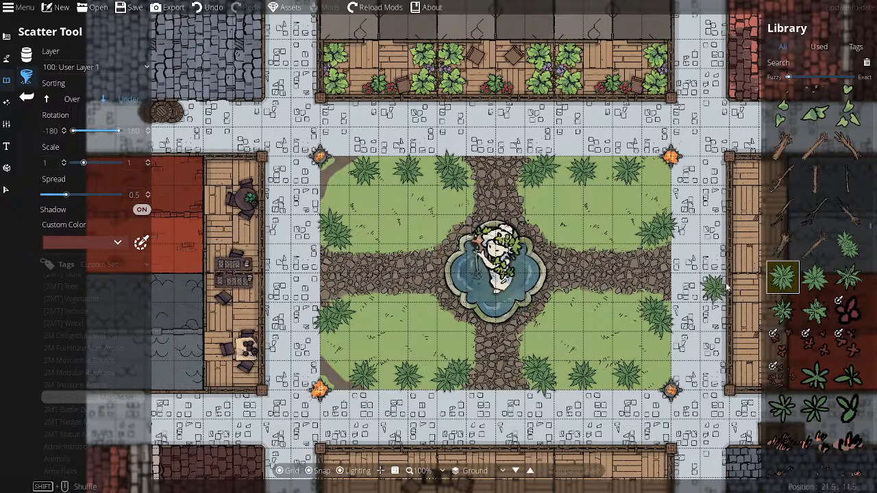
# - Place one Fern 03 on the outer side edge of each of the four lawns, between the path-side fern and the corner brazier
pyautogui.click(815, 277)
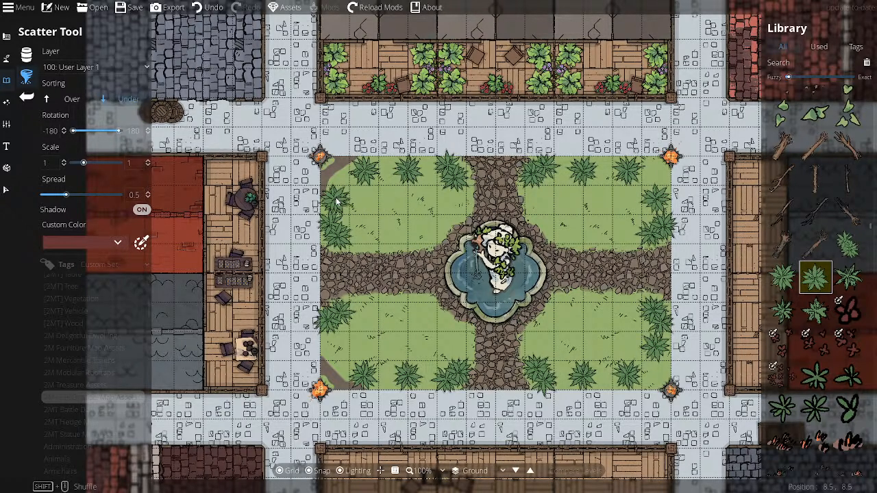
pyautogui.click(336, 203)
pyautogui.click(335, 350)
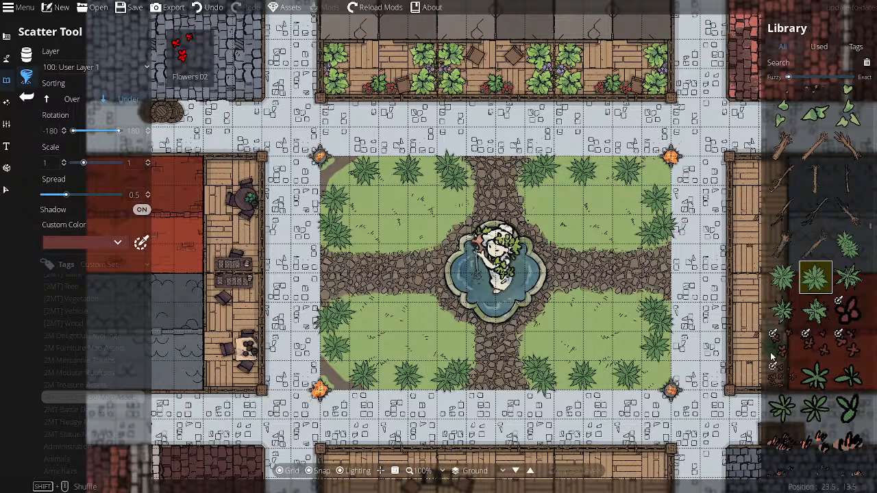
pyautogui.scroll(5, 815, 369)
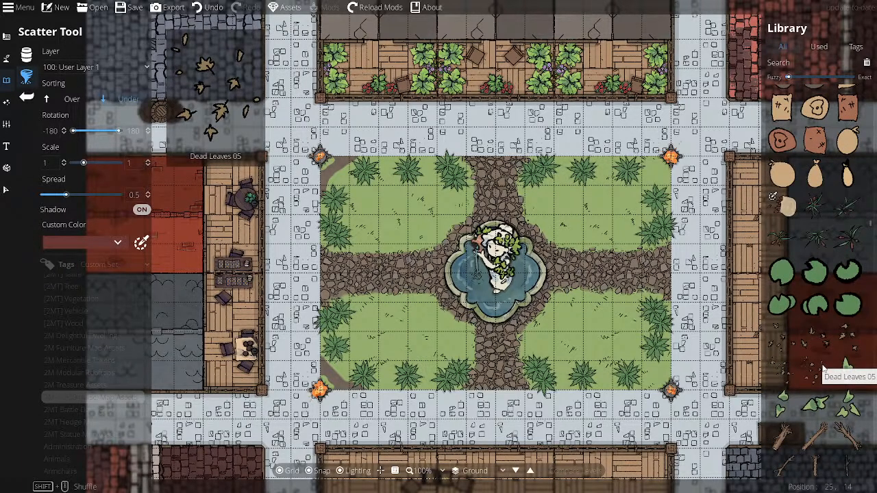
pyautogui.scroll(-1, 823, 369)
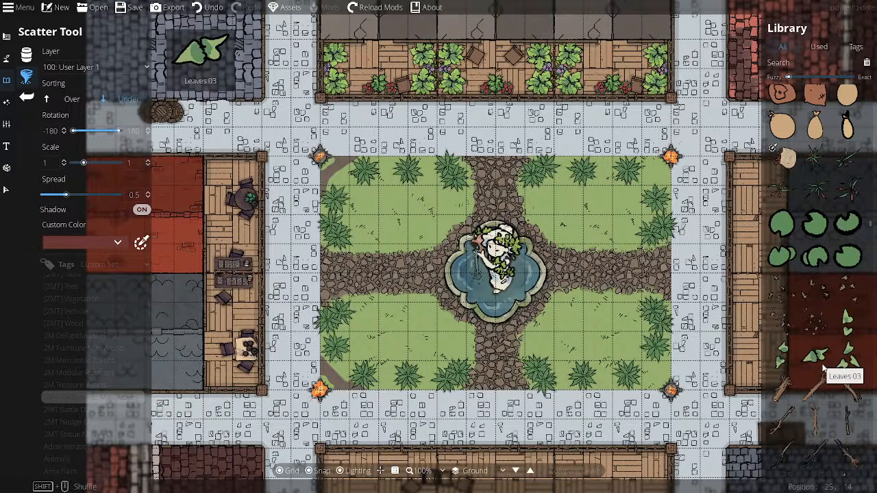
pyautogui.scroll(-10, 823, 368)
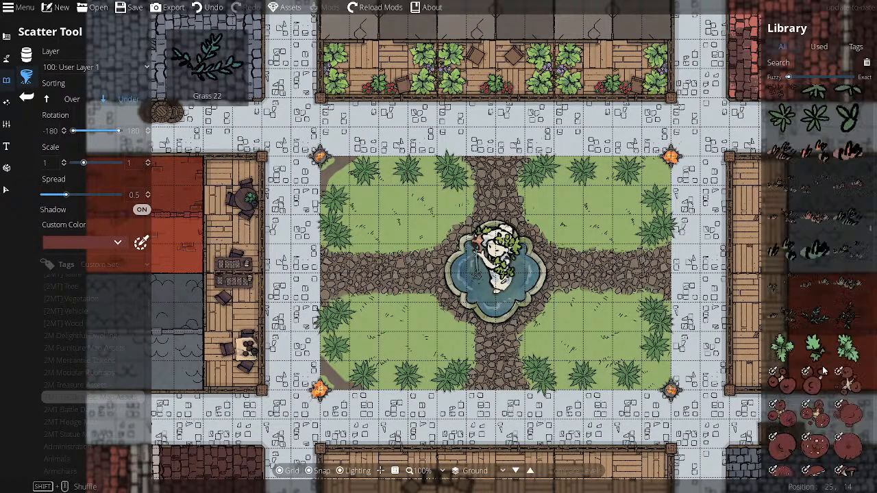
pyautogui.scroll(-3, 823, 369)
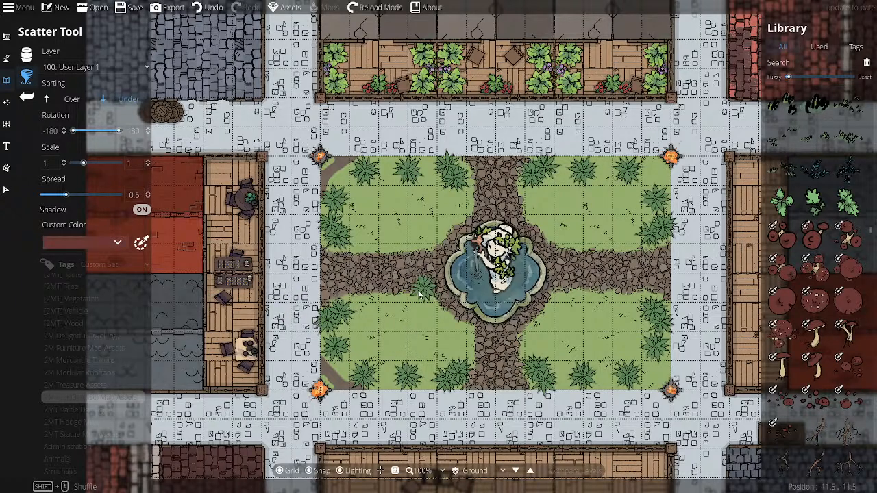
pyautogui.click(26, 56)
# - Paint Terrain Grass with the Terrain Brush along both edges of the stone path west of the fountain to narrow it
pyautogui.click(6, 58)
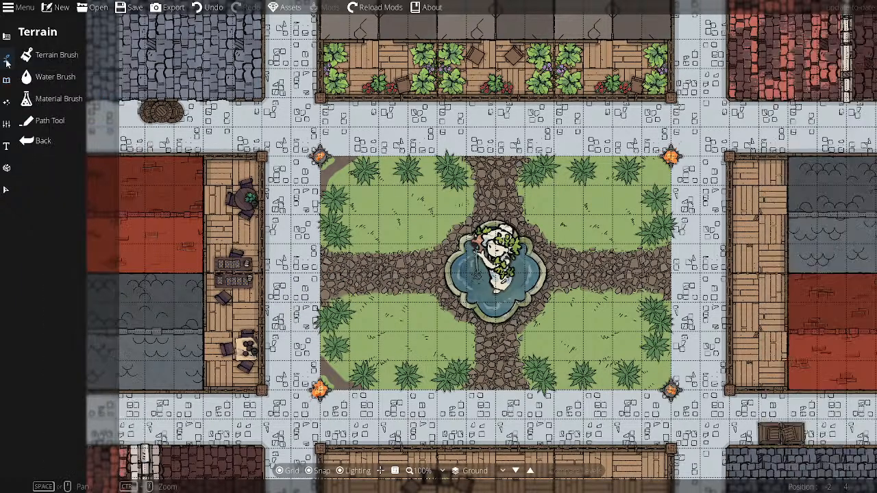
pyautogui.click(45, 56)
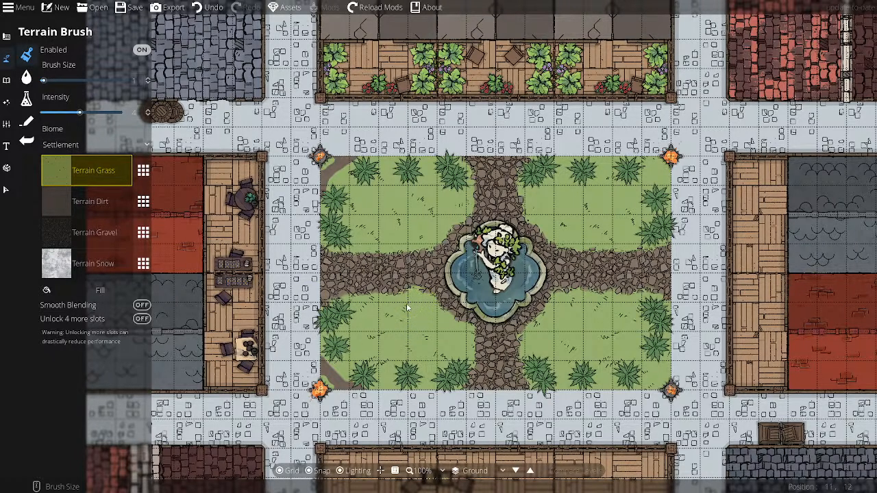
pyautogui.moveTo(405, 304)
pyautogui.mouseDown()
pyautogui.moveTo(336, 308)
pyautogui.moveTo(407, 300)
pyautogui.moveTo(343, 302)
pyautogui.moveTo(364, 300)
pyautogui.mouseUp()
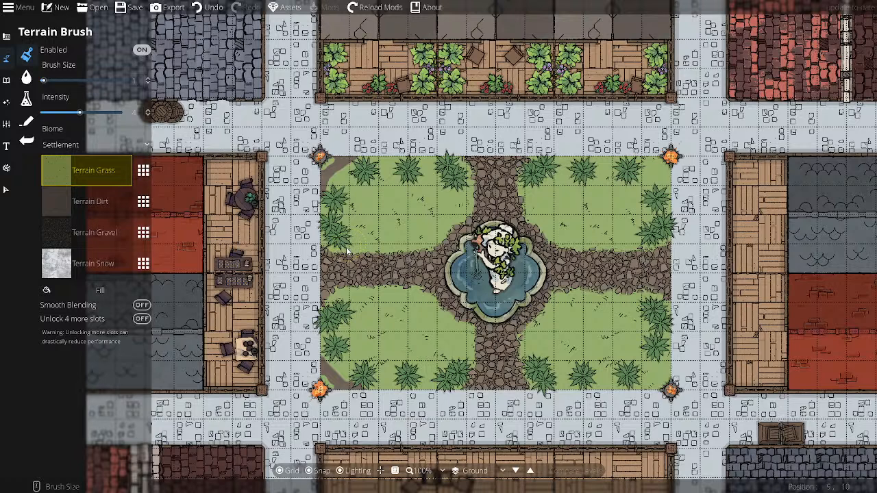
pyautogui.moveTo(360, 256); pyautogui.dragTo(423, 264)
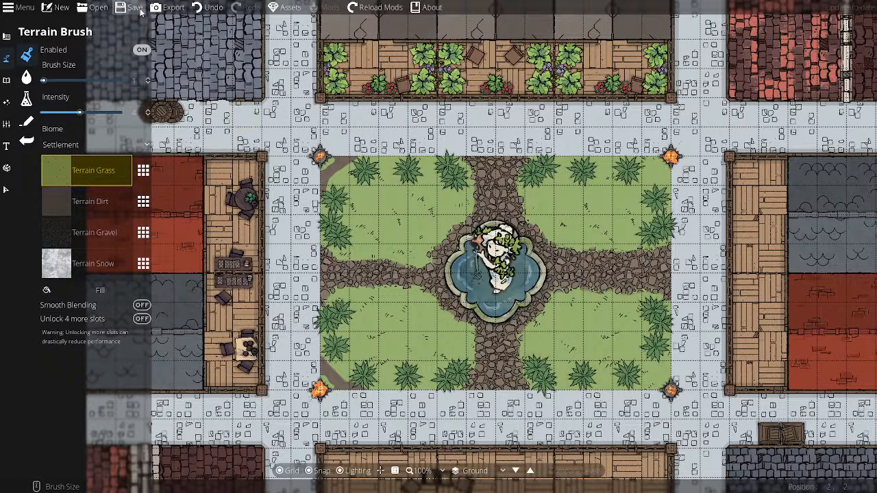
pyautogui.click(197, 14)
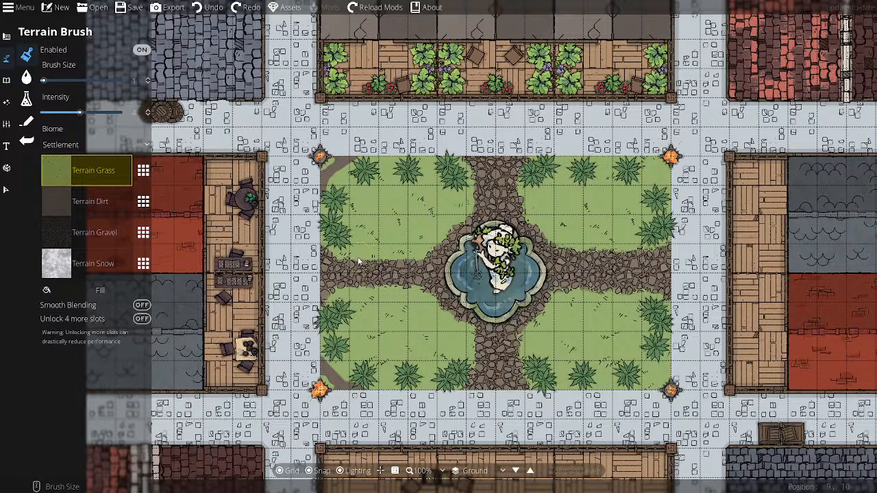
pyautogui.moveTo(358, 261); pyautogui.dragTo(341, 257)
pyautogui.hotkey('ctrl', 'z')
pyautogui.moveTo(384, 258)
pyautogui.mouseDown()
pyautogui.moveTo(397, 261)
pyautogui.moveTo(368, 262)
pyautogui.mouseUp()
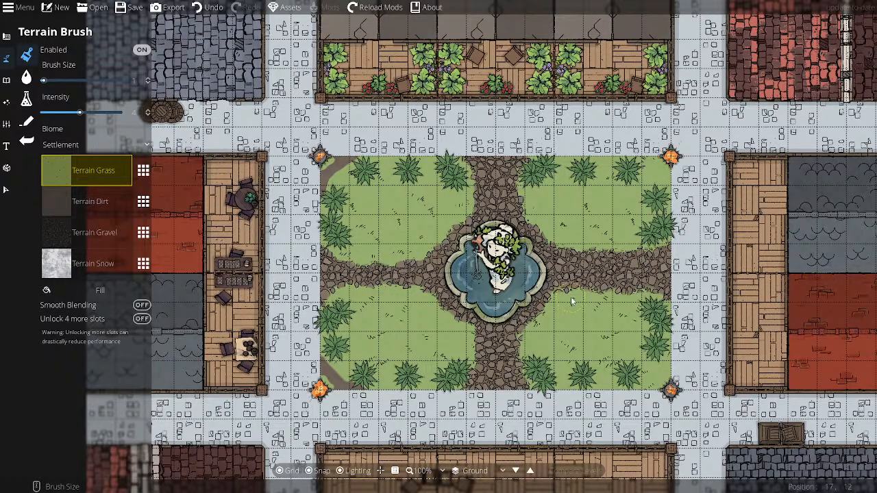
# - Narrow the stone paths east, north and south of the fountain by painting Terrain Grass along their edges
pyautogui.moveTo(571, 294)
pyautogui.mouseDown()
pyautogui.moveTo(656, 296)
pyautogui.moveTo(664, 305)
pyautogui.moveTo(630, 277)
pyautogui.mouseUp()
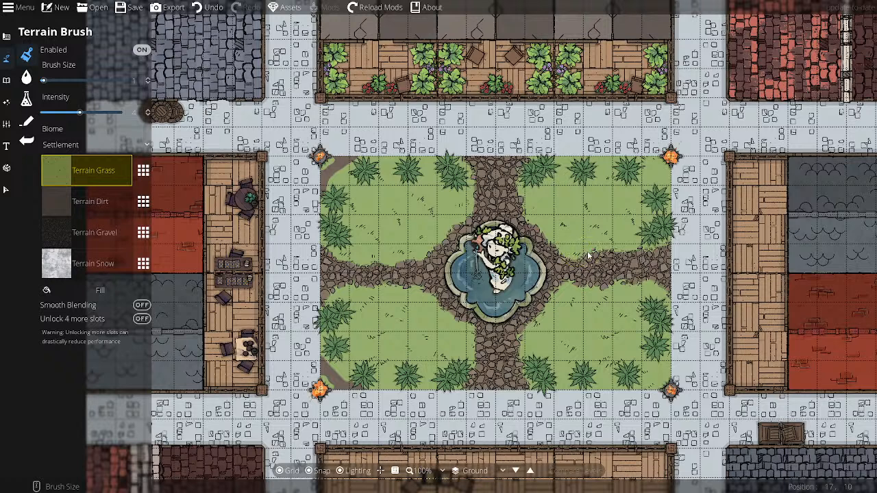
pyautogui.moveTo(629, 250); pyautogui.dragTo(661, 252)
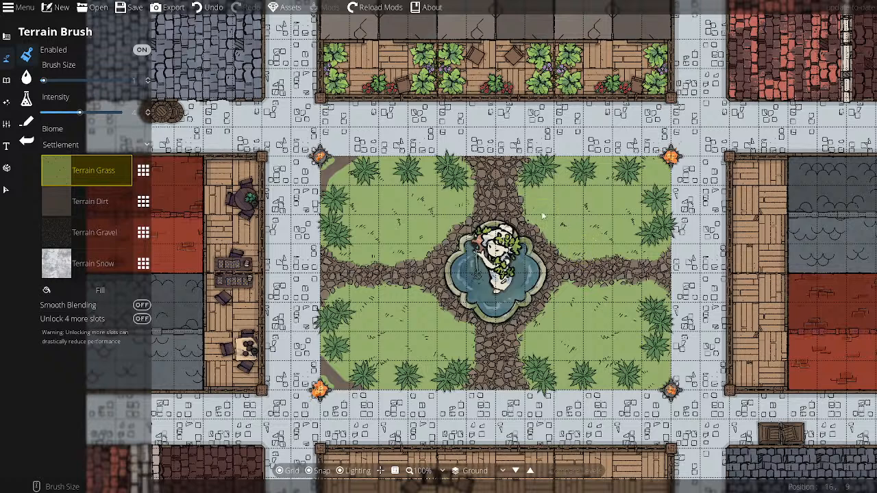
pyautogui.moveTo(535, 212)
pyautogui.mouseDown()
pyautogui.moveTo(522, 175)
pyautogui.moveTo(535, 159)
pyautogui.moveTo(523, 179)
pyautogui.moveTo(472, 179)
pyautogui.moveTo(472, 212)
pyautogui.moveTo(473, 175)
pyautogui.moveTo(438, 205)
pyautogui.mouseUp()
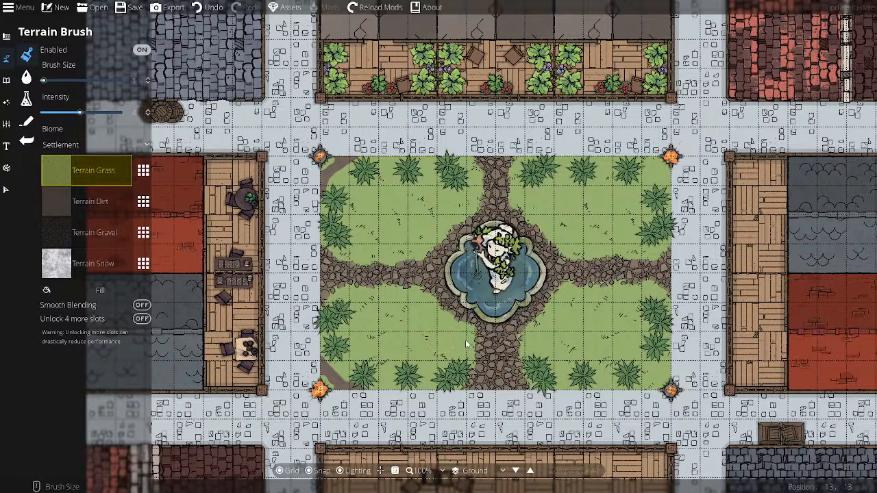
pyautogui.moveTo(465, 343)
pyautogui.mouseDown()
pyautogui.moveTo(482, 347)
pyautogui.moveTo(469, 385)
pyautogui.moveTo(495, 346)
pyautogui.moveTo(531, 338)
pyautogui.moveTo(523, 342)
pyautogui.moveTo(529, 377)
pyautogui.moveTo(539, 390)
pyautogui.moveTo(551, 378)
pyautogui.moveTo(515, 374)
pyautogui.moveTo(522, 375)
pyautogui.mouseUp()
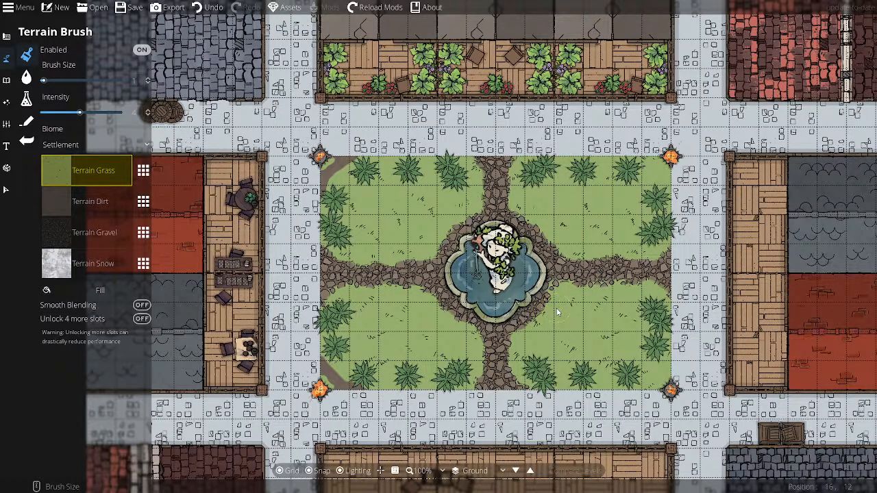
pyautogui.click(206, 8)
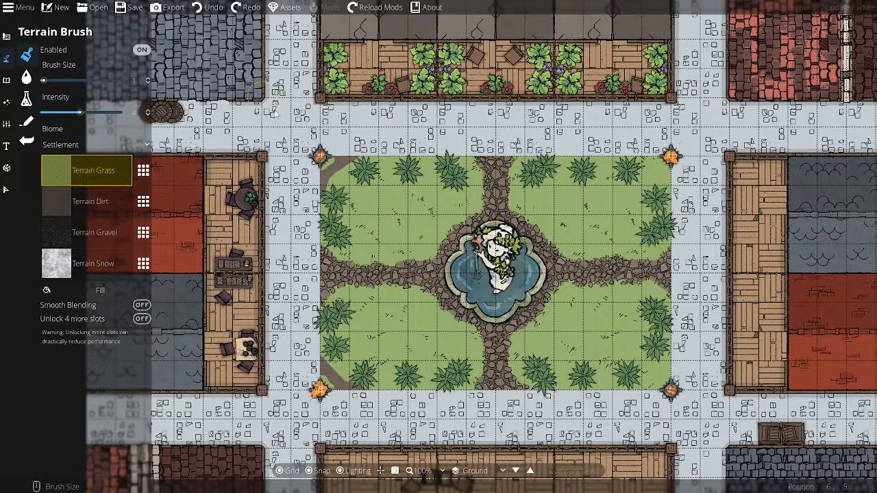
pyautogui.click(562, 296)
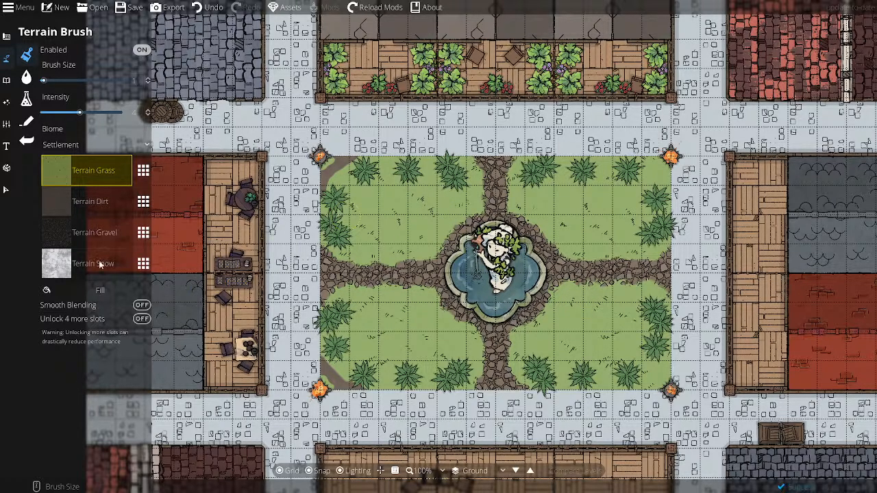
# - Filter the object library to 2MT Statue Map Assets and look through its weathered statues and rocks
pyautogui.click(6, 80)
pyautogui.click(50, 56)
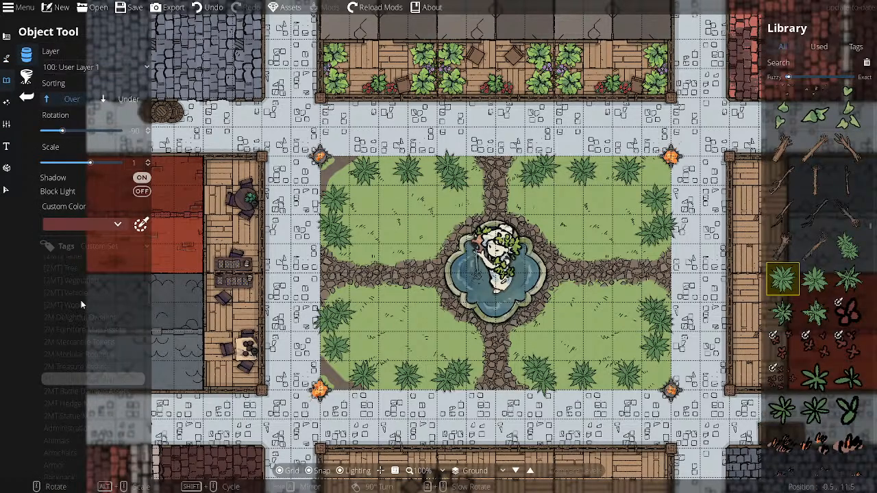
pyautogui.click(92, 416)
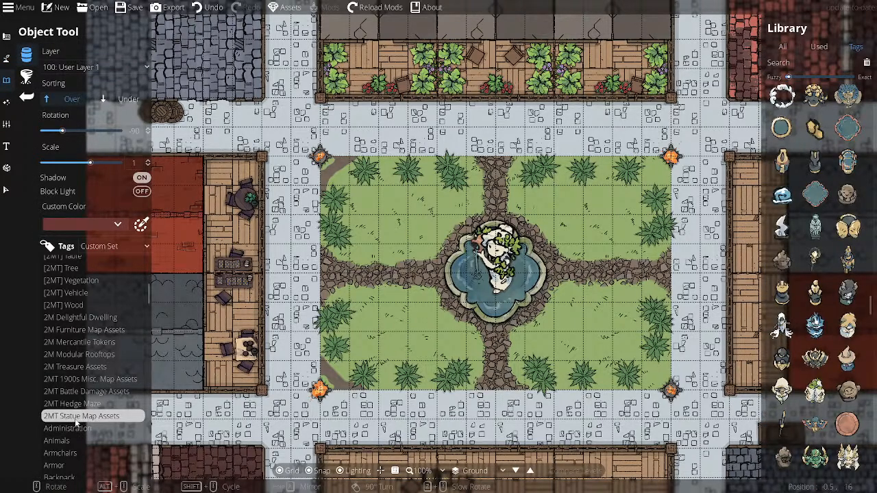
pyautogui.moveTo(831, 407)
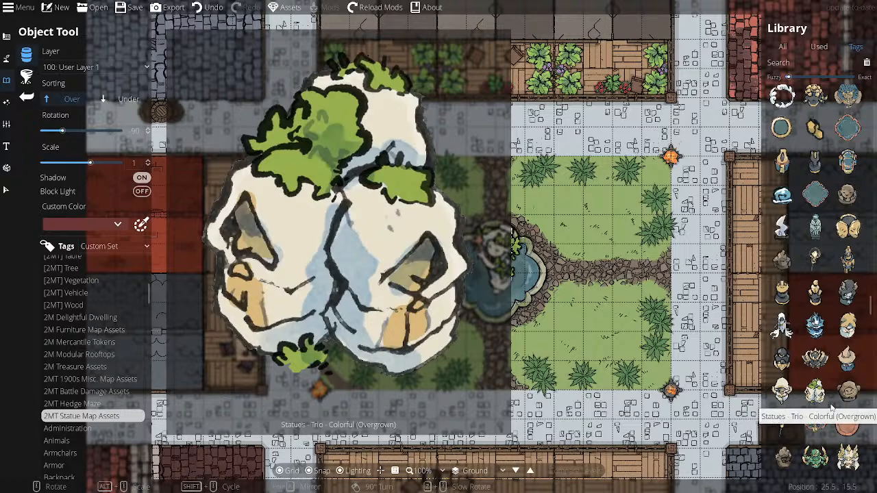
pyautogui.scroll(3, 831, 406)
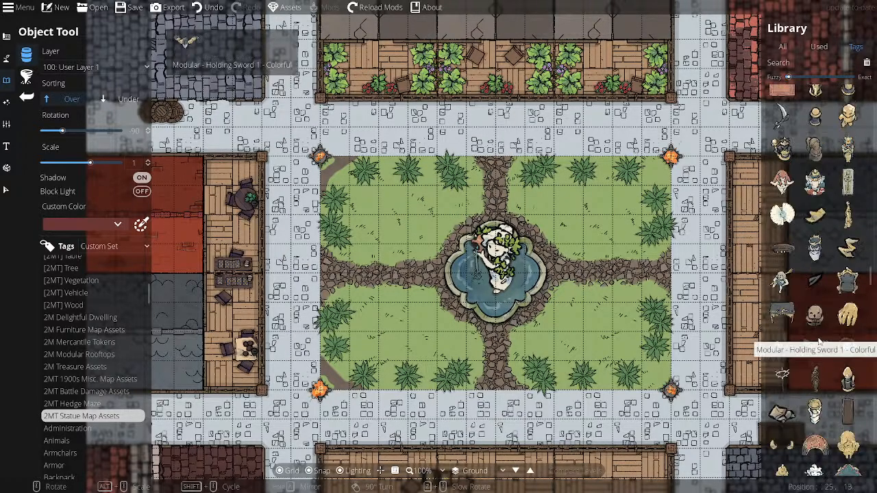
pyautogui.scroll(3, 807, 353)
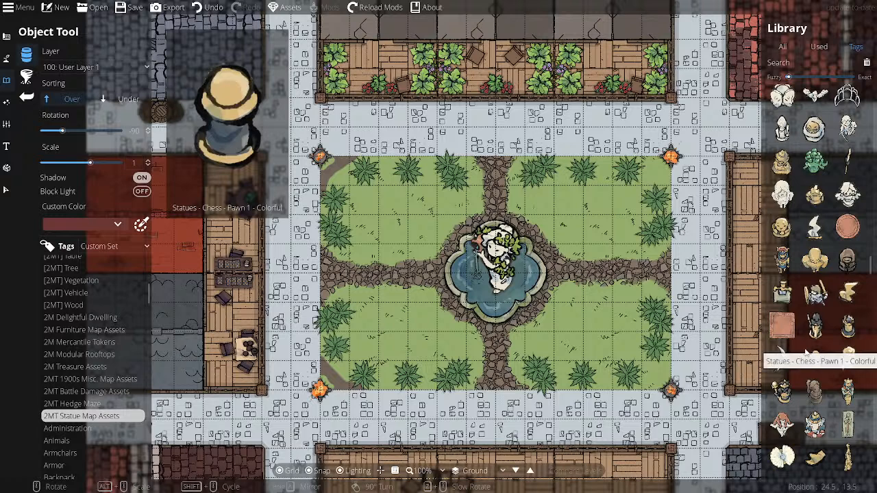
pyautogui.scroll(1, 808, 353)
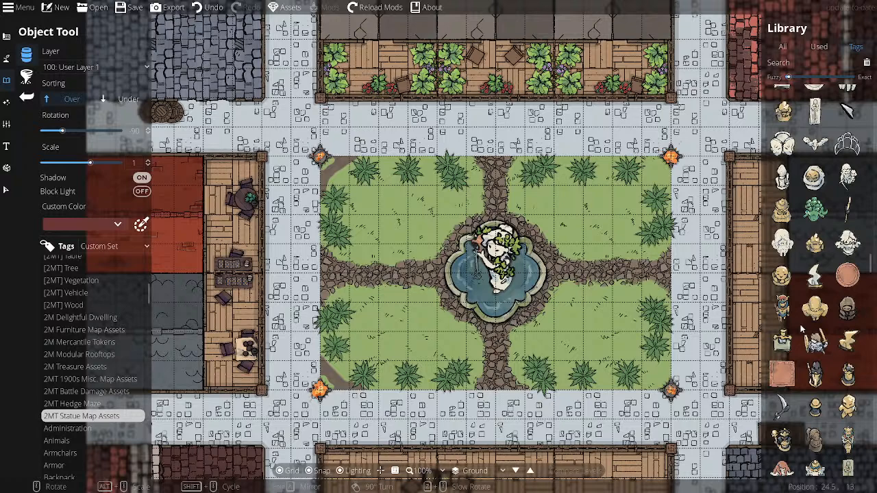
pyautogui.scroll(-2, 802, 329)
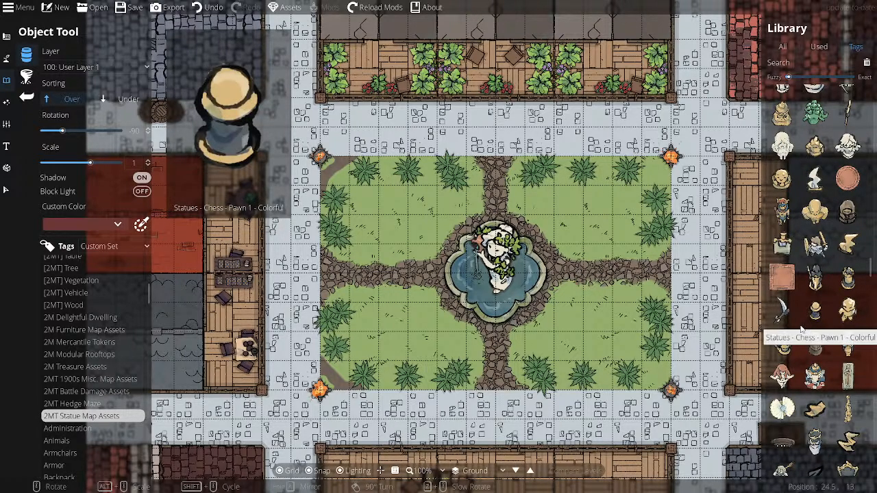
pyautogui.moveTo(871, 267); pyautogui.dragTo(851, 441)
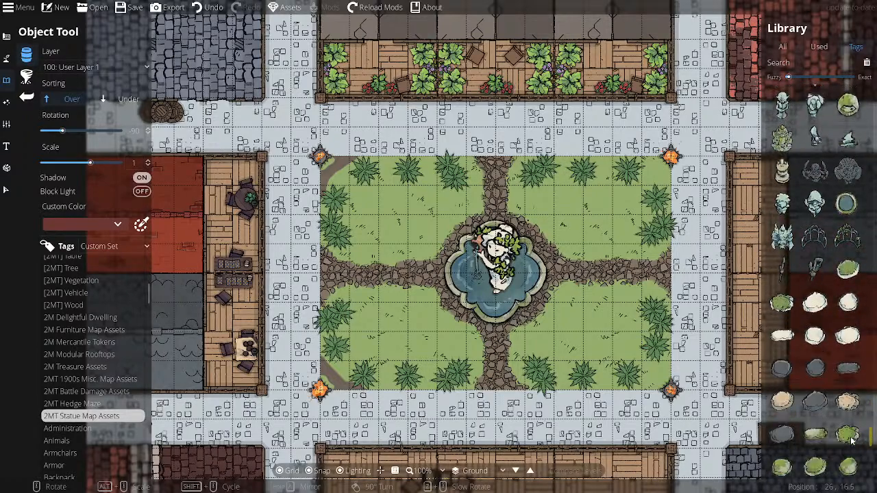
pyautogui.scroll(-3, 851, 440)
pyautogui.moveTo(827, 367)
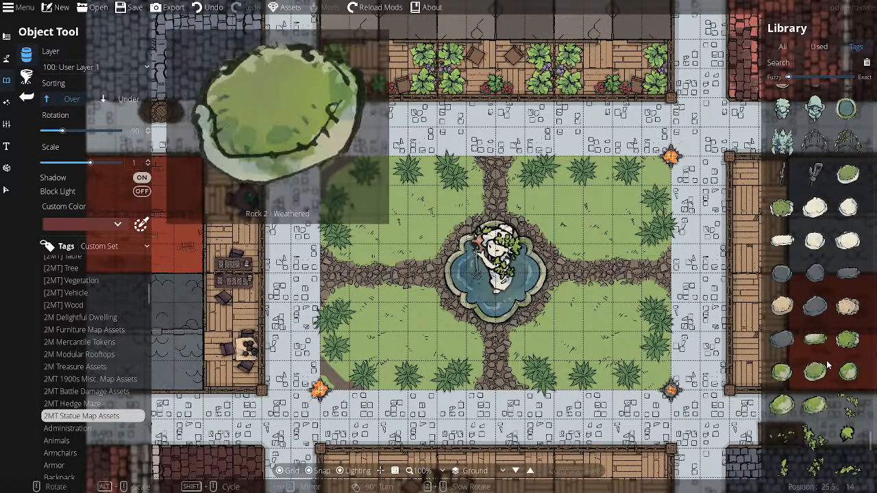
pyautogui.scroll(4, 827, 366)
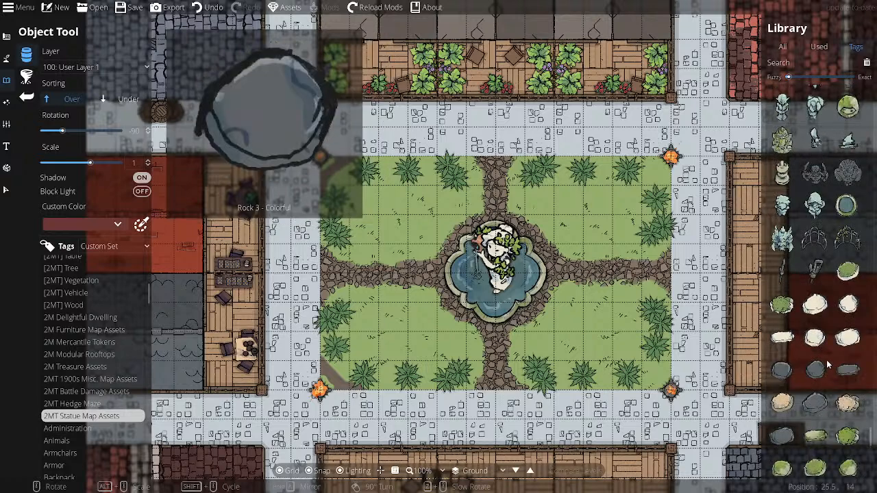
pyautogui.moveTo(825, 342)
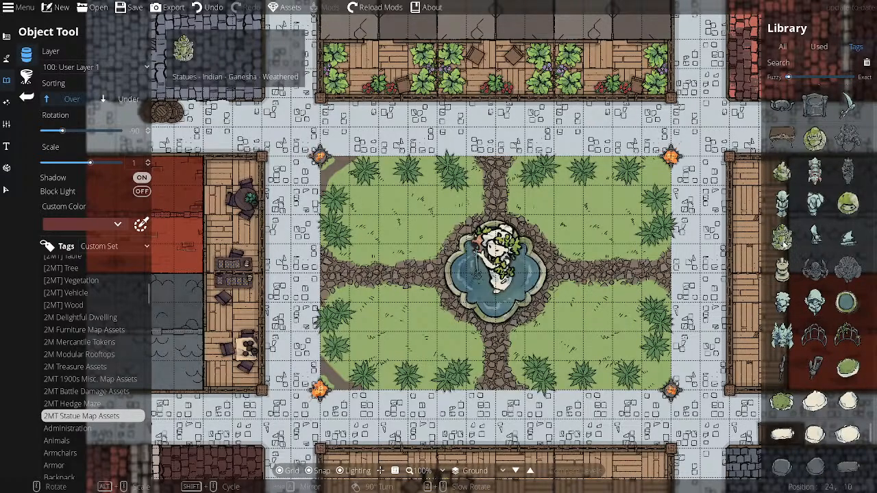
pyautogui.moveTo(782, 248)
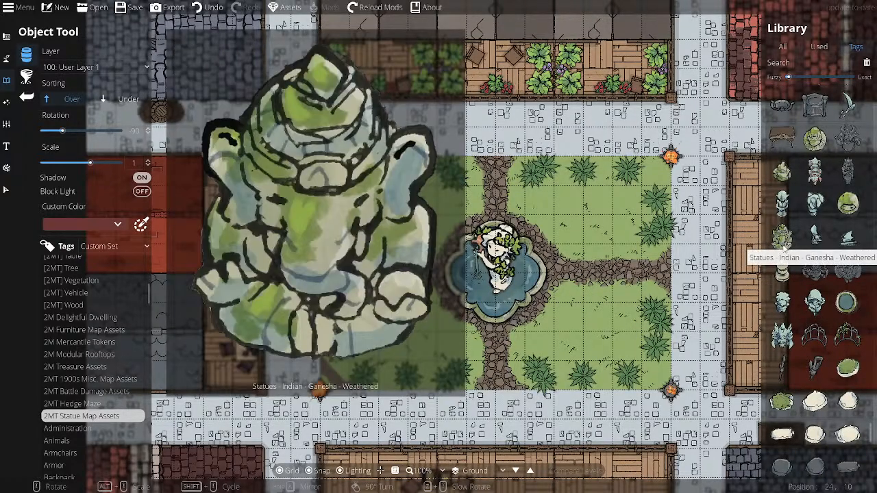
# - Preview the Ganesha - Weathered statue and the smaller seated weathered statue over the upper-right lawn to compare their sizes
pyautogui.click(782, 243)
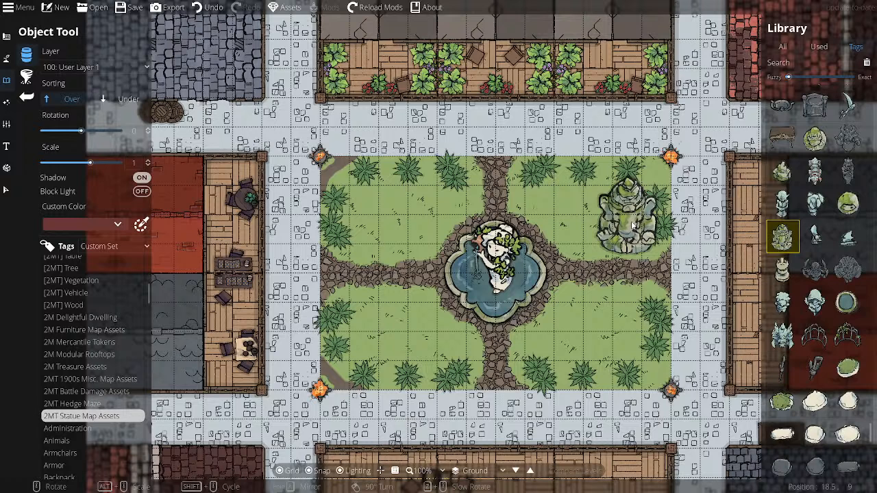
pyautogui.moveTo(778, 217)
pyautogui.click(781, 170)
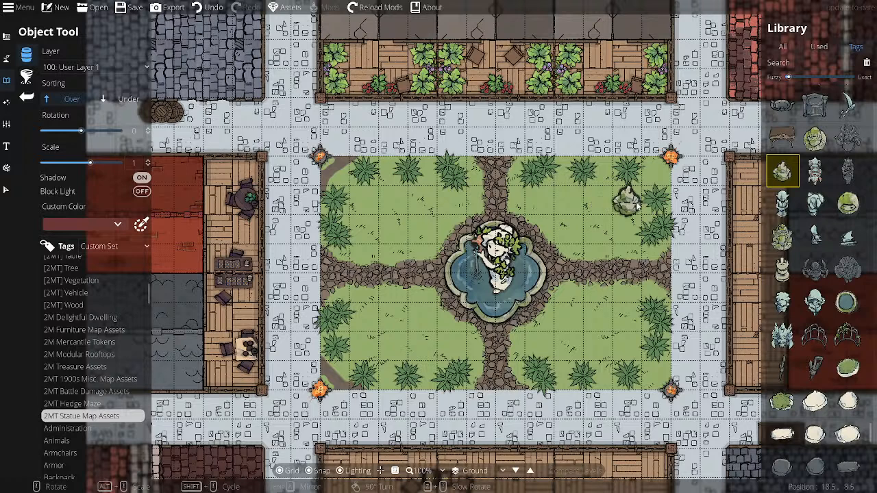
pyautogui.moveTo(787, 179)
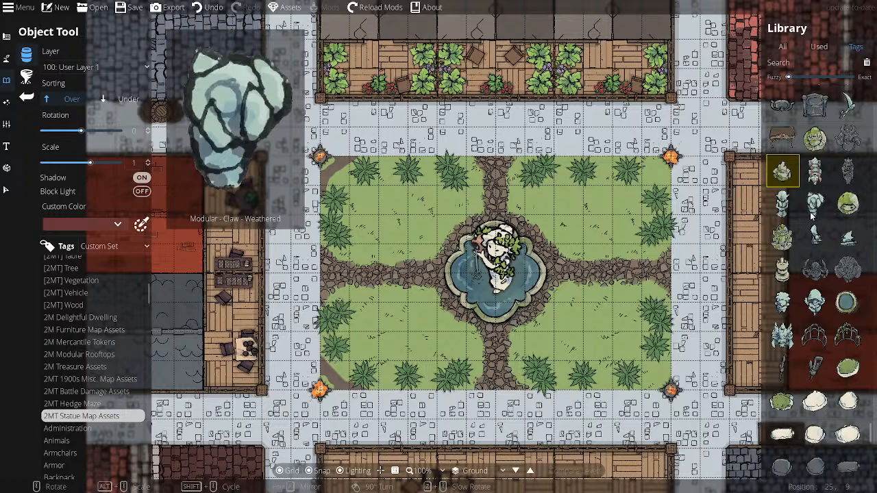
pyautogui.moveTo(798, 251)
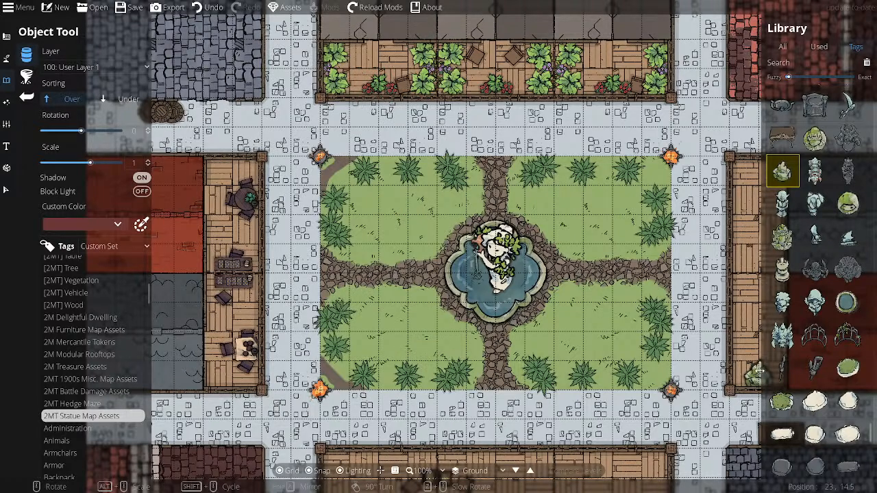
# - Place a round mossy weathered rock in the middle of the upper-right lawn as a statue base
pyautogui.scroll(-3, 789, 403)
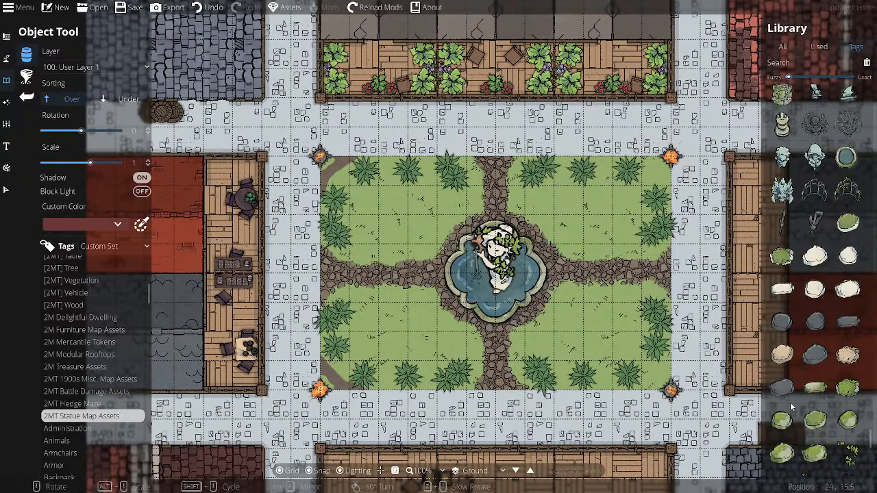
pyautogui.moveTo(795, 414)
pyautogui.moveTo(813, 390)
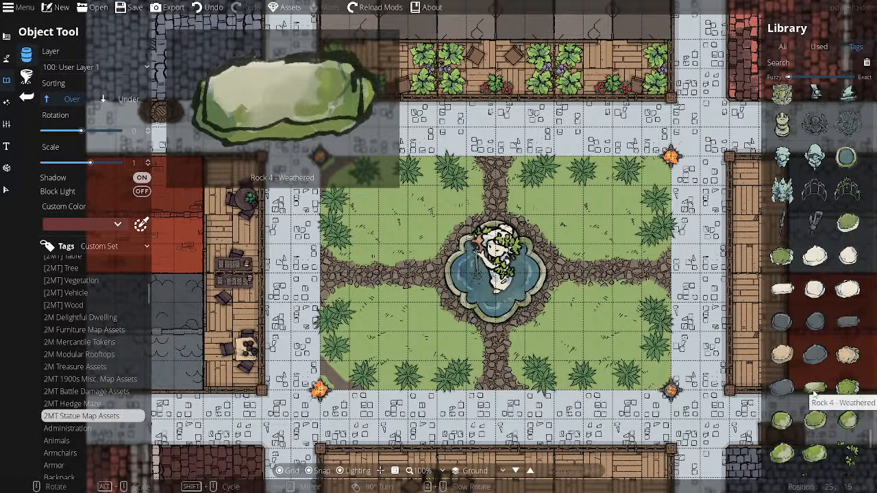
pyautogui.click(849, 425)
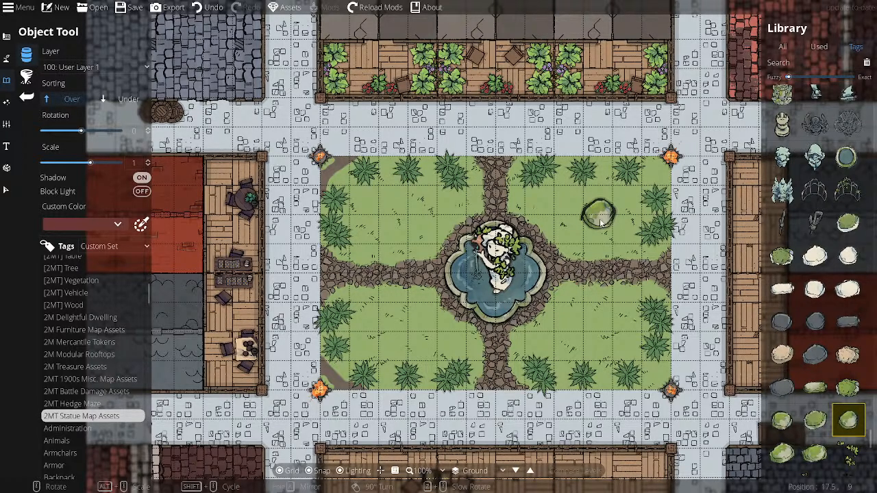
pyautogui.click(600, 223)
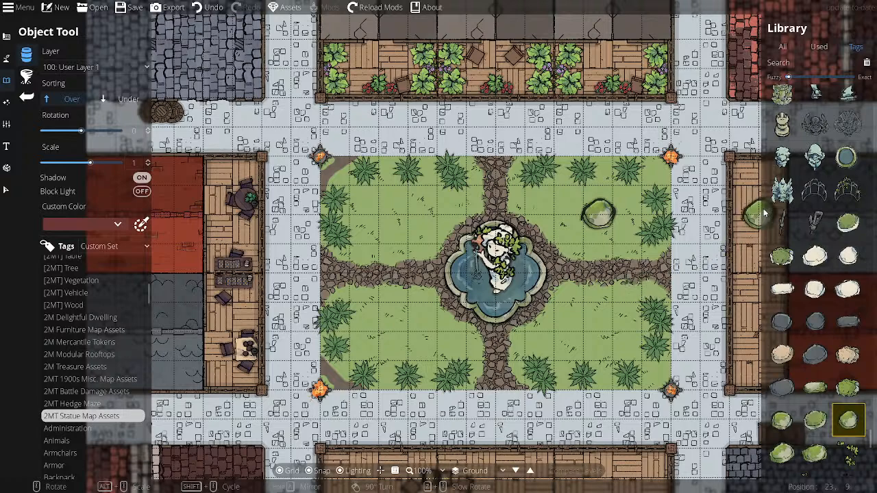
# - Stand the small seated weathered statue on the rock in the upper-right lawn and save the map
pyautogui.scroll(2, 794, 171)
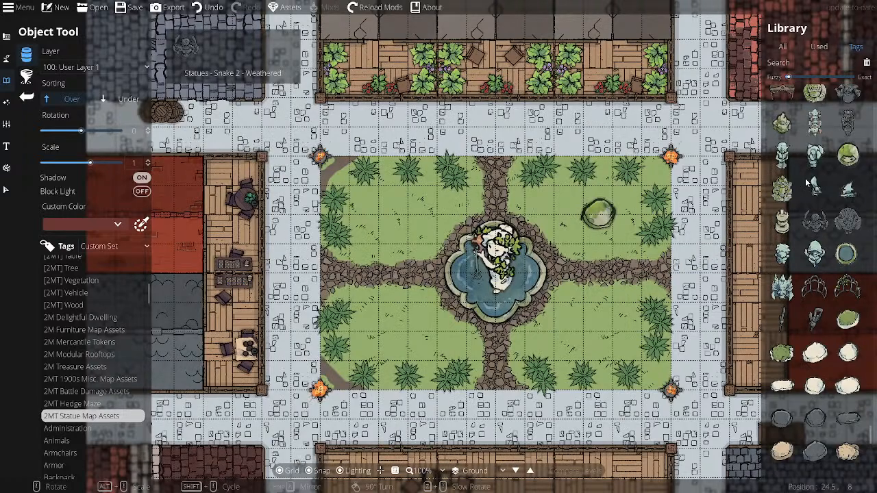
pyautogui.click(794, 129)
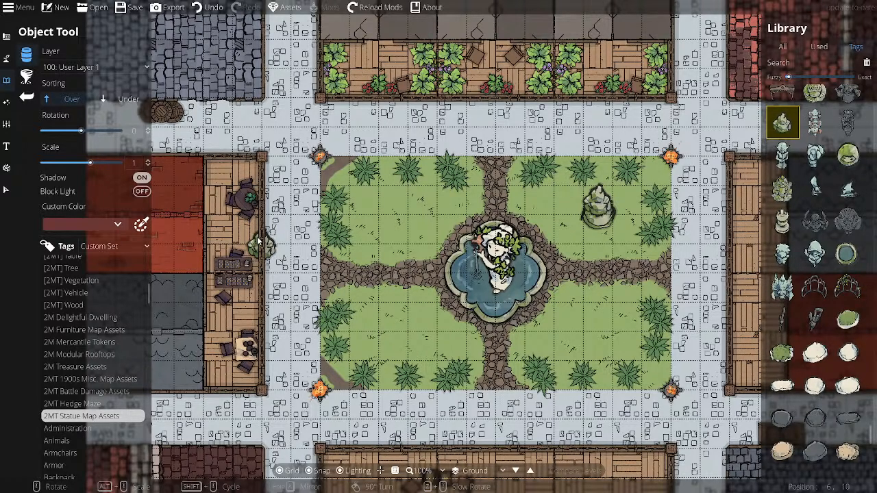
pyautogui.click(119, 8)
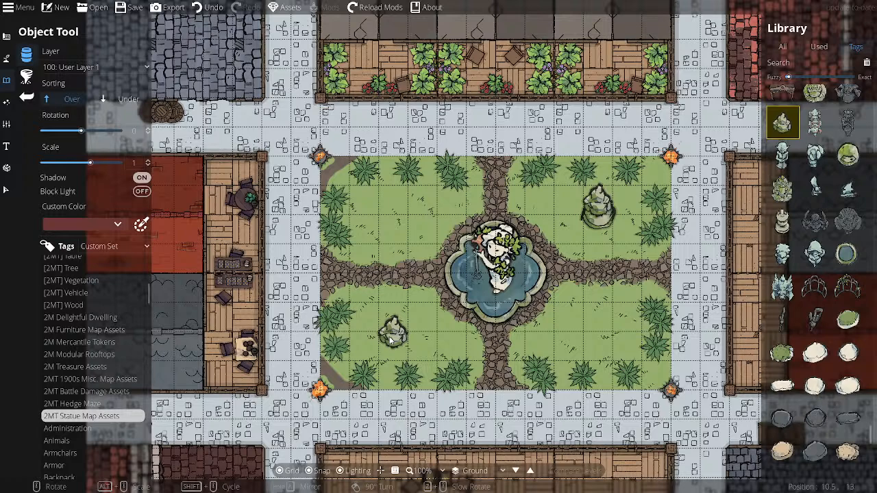
pyautogui.scroll(3, 836, 287)
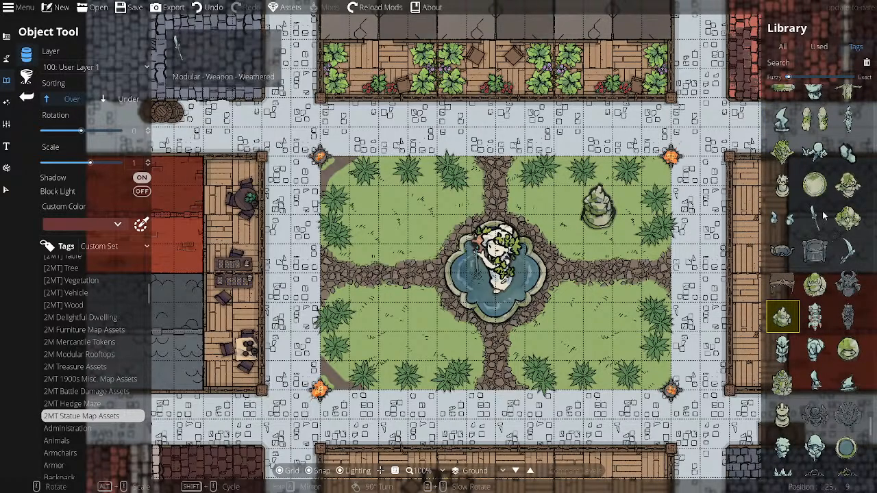
pyautogui.click(782, 152)
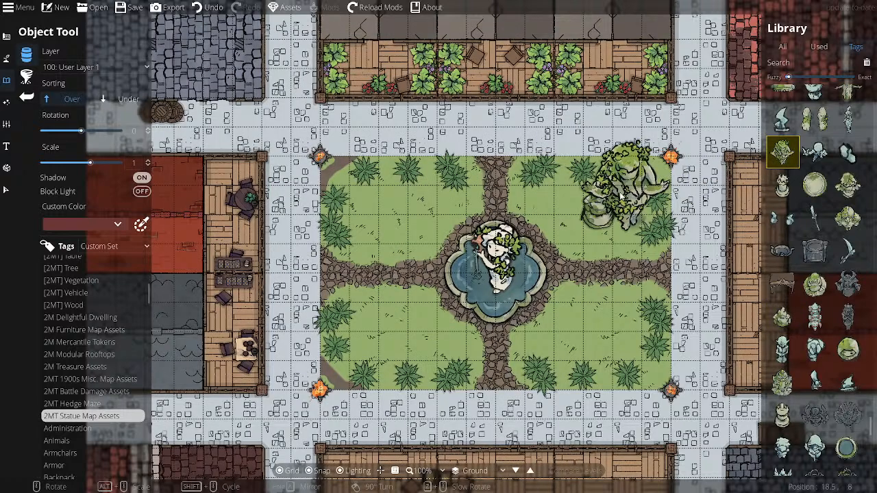
pyautogui.click(598, 199)
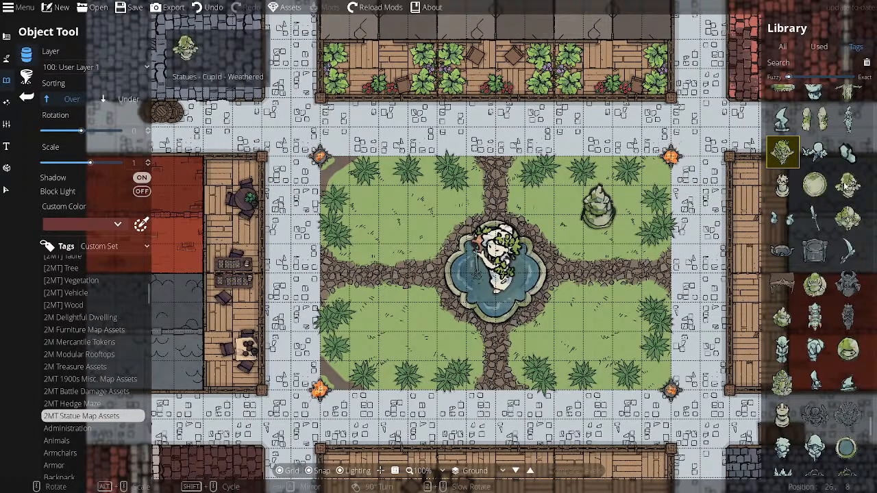
# - Place the Cupid - Weathered statue in the middle of the lower-left lawn, rotated to -120 degrees
pyautogui.click(847, 183)
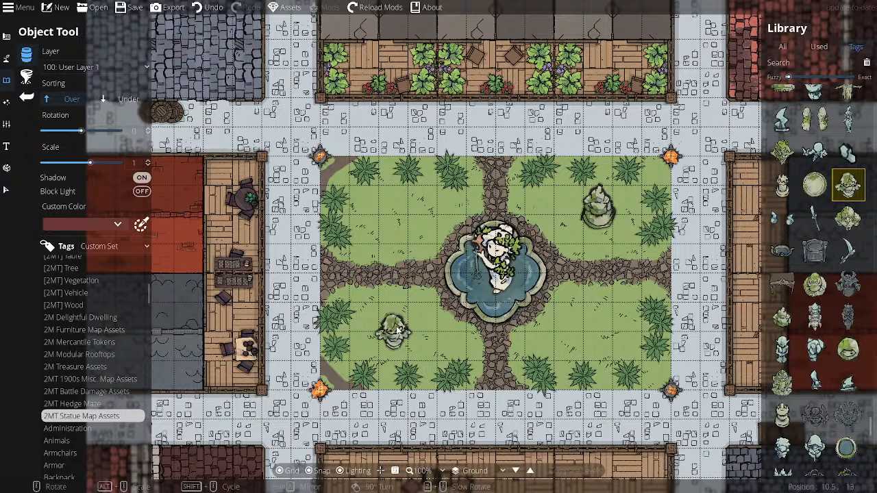
pyautogui.click(398, 329)
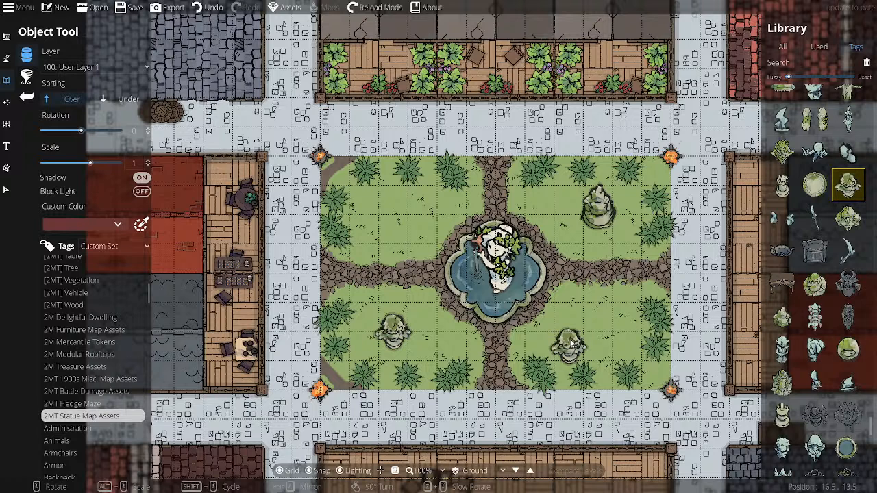
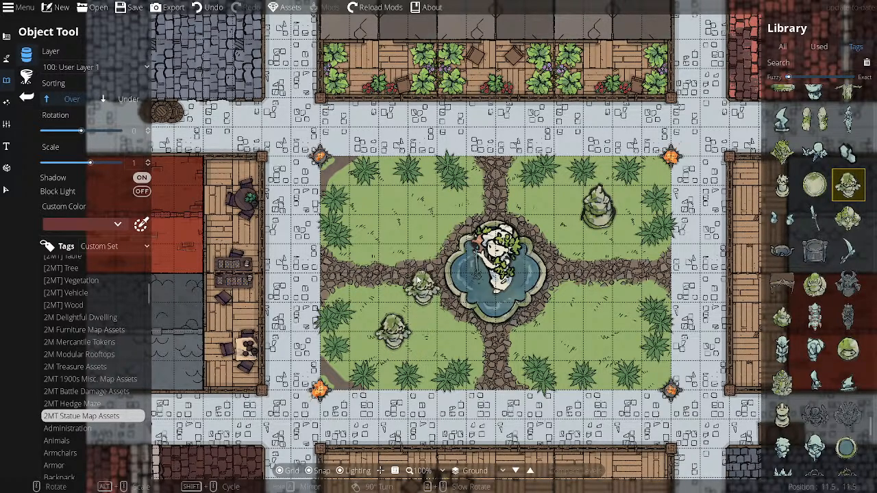
pyautogui.click(198, 8)
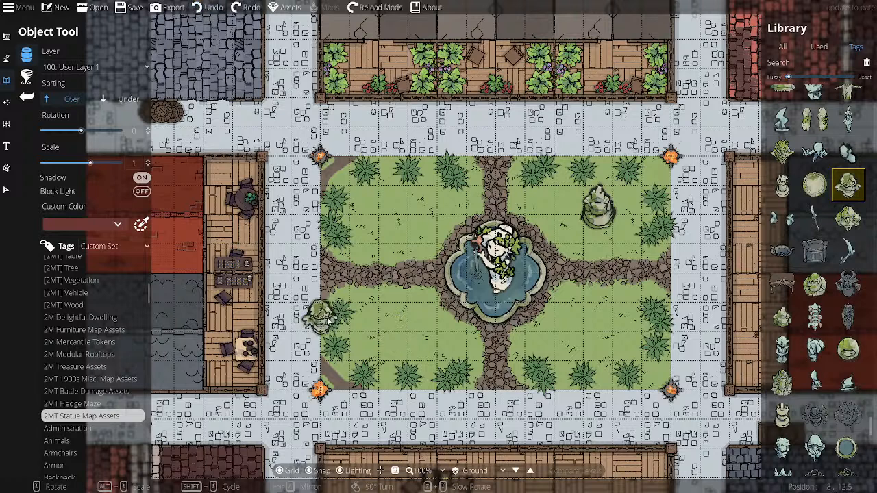
pyautogui.scroll(-5, 391, 338)
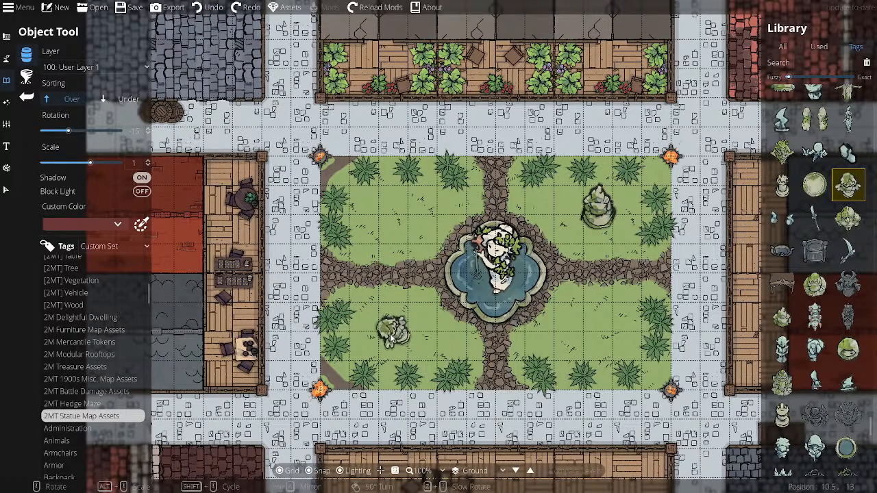
pyautogui.scroll(-6, 391, 337)
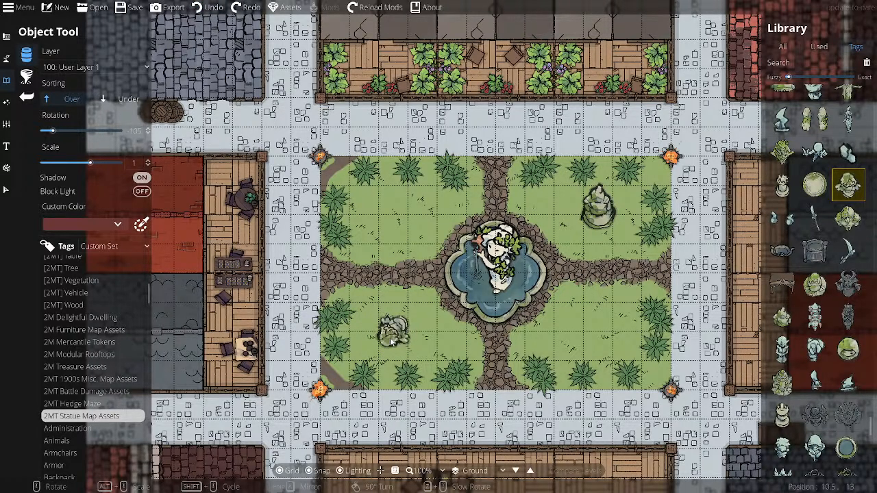
pyautogui.scroll(-2, 391, 339)
pyautogui.scroll(1, 388, 341)
pyautogui.scroll(-1, 388, 340)
pyautogui.click(387, 337)
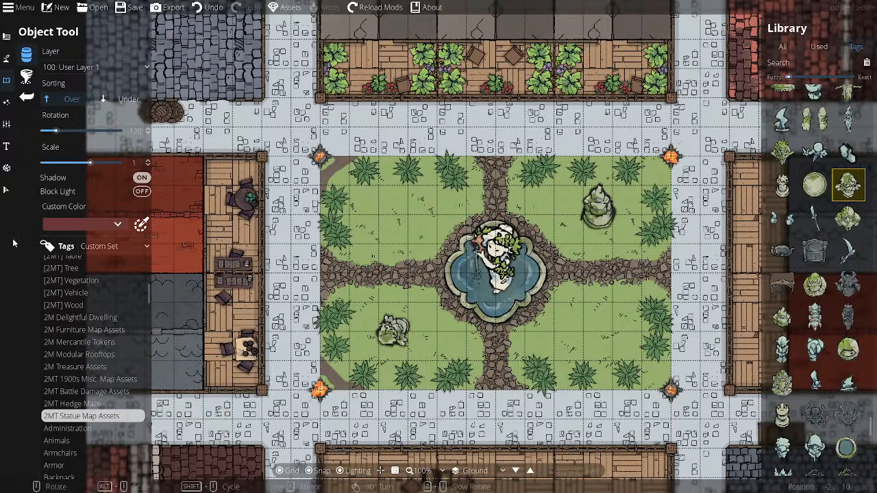
# - Rotate the seated statue on the upper-right lawn's rock about 30 degrees clockwise, turning it toward the fountain
pyautogui.click(7, 190)
pyautogui.click(598, 206)
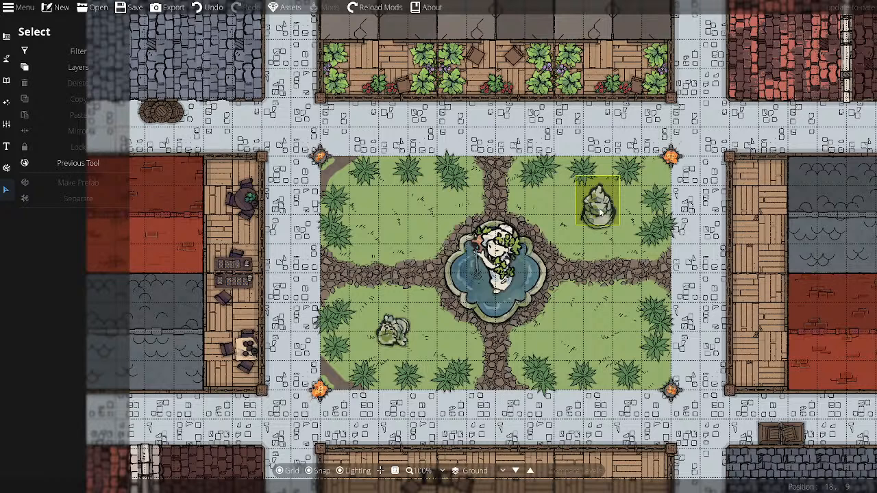
pyautogui.click(600, 212)
pyautogui.scroll(-2, 600, 209)
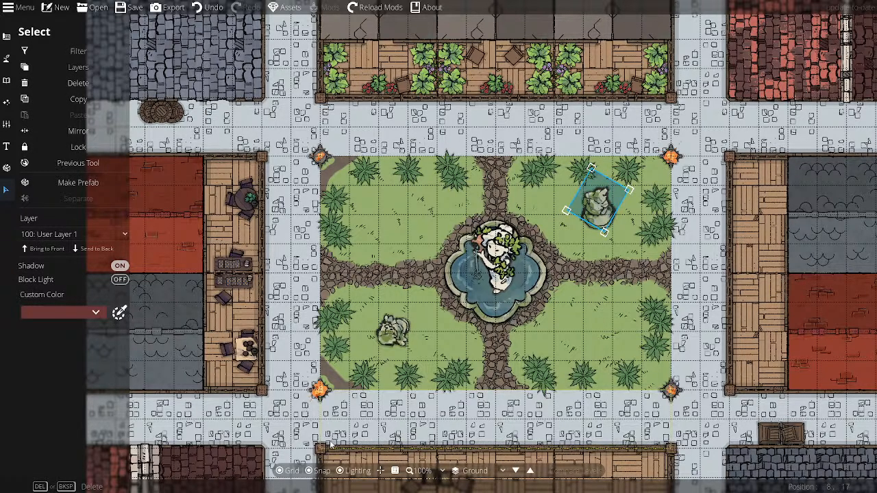
# - Turn off snapping and nudge the seated statue slightly down and to the right on its rock in the upper-right lawn
pyautogui.click(308, 471)
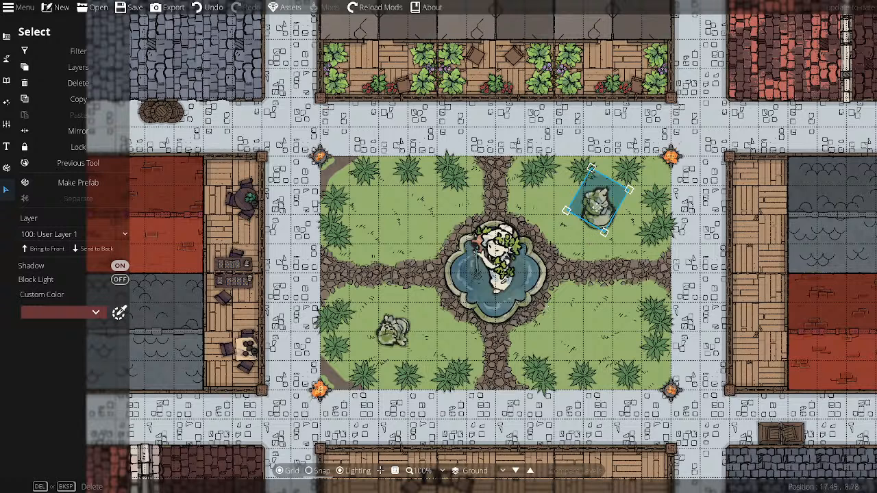
pyautogui.moveTo(600, 204); pyautogui.dragTo(606, 208)
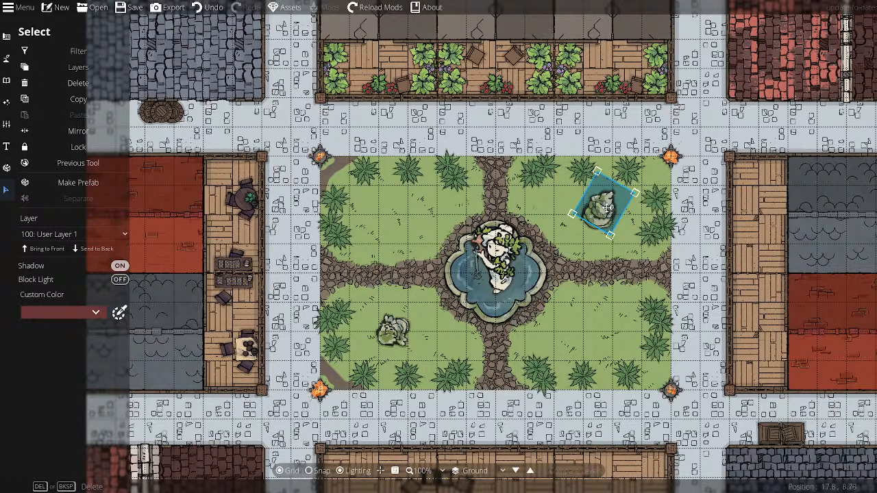
pyautogui.scroll(1, 606, 208)
pyautogui.scroll(-1, 606, 208)
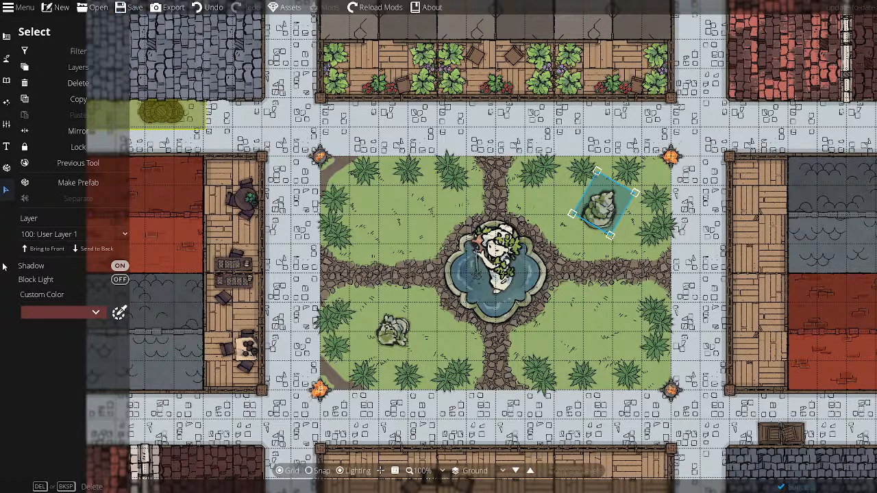
# - Browse the 2MT Statue Map Assets for another lawn statue, previewing weathered candidates such as Rakan 2, Figure 4 and Rakan 4
pyautogui.click(6, 82)
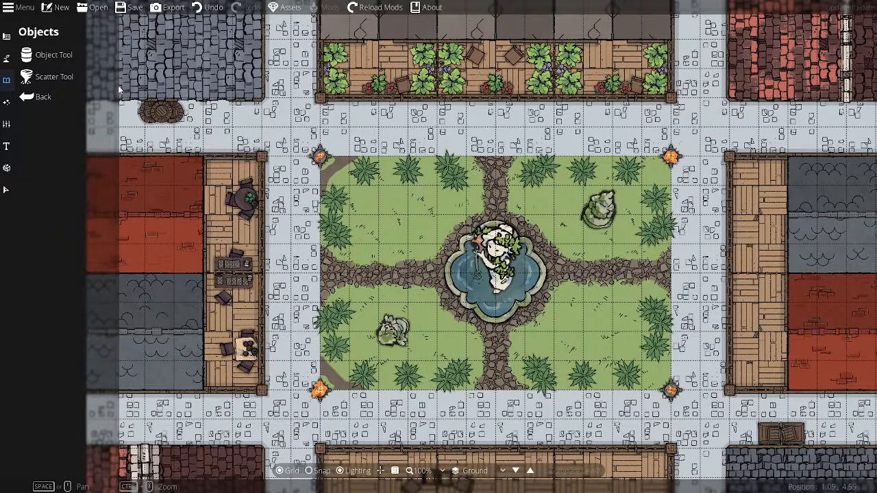
pyautogui.click(75, 60)
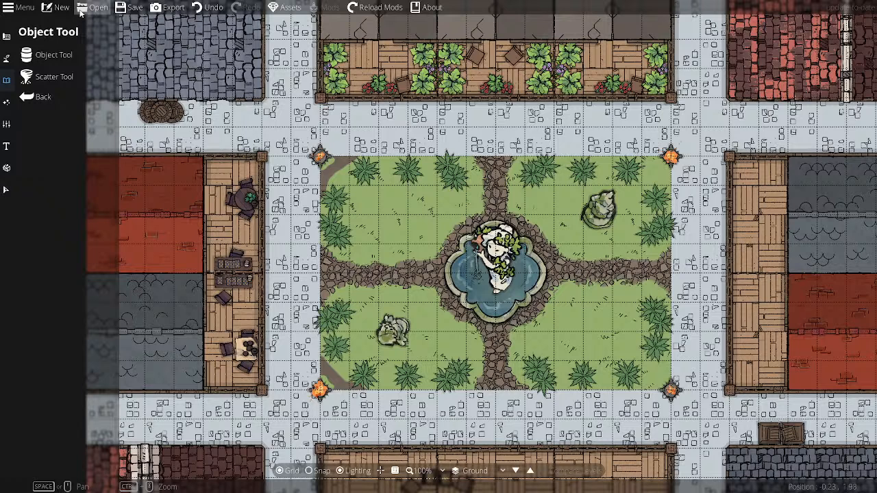
pyautogui.click(50, 56)
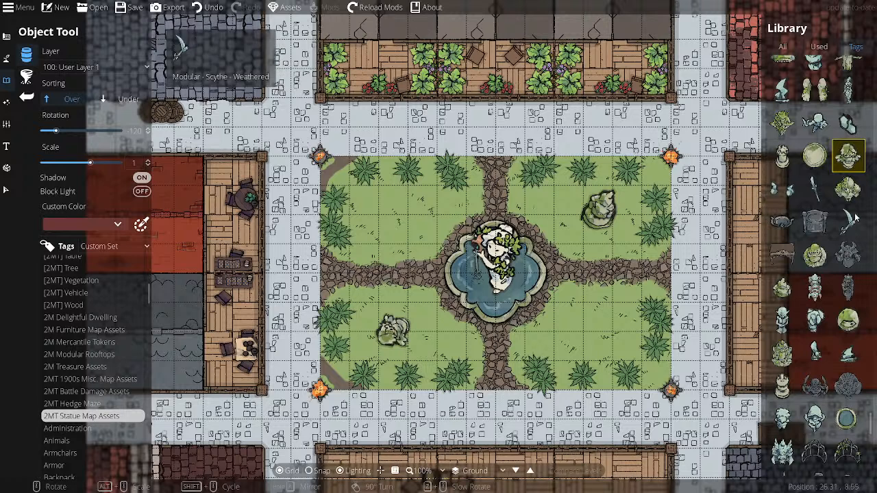
pyautogui.scroll(3, 835, 210)
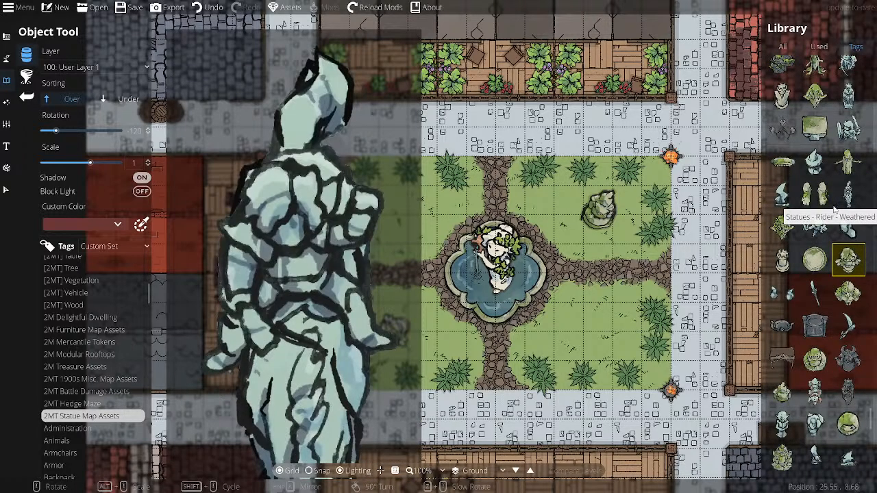
pyautogui.scroll(2, 834, 210)
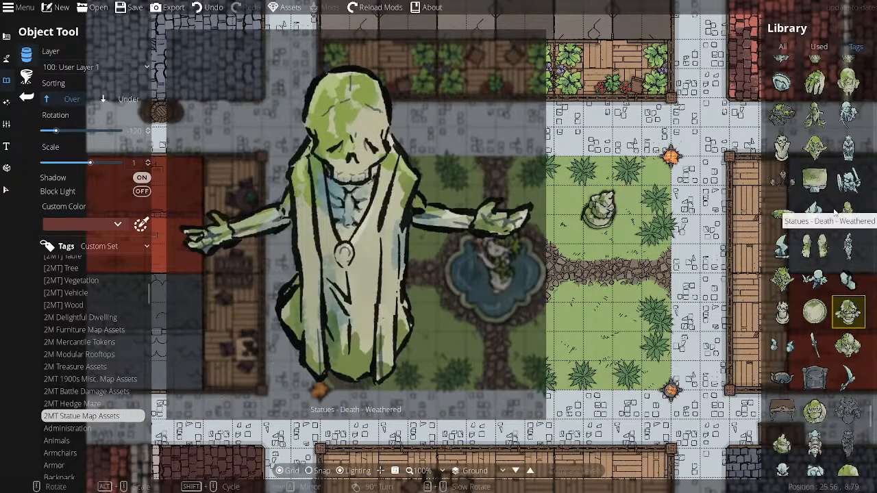
pyautogui.scroll(2, 834, 210)
pyautogui.scroll(2, 833, 208)
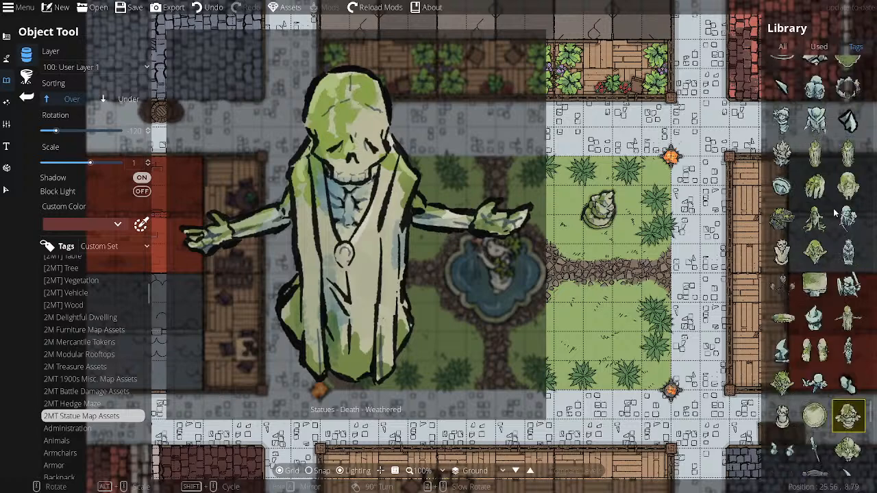
pyautogui.scroll(2, 833, 209)
pyautogui.scroll(6, 834, 210)
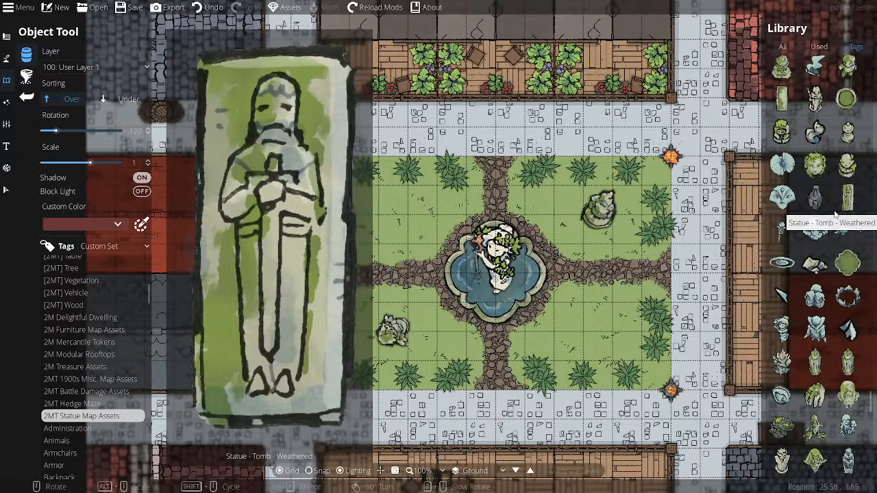
pyautogui.scroll(2, 834, 214)
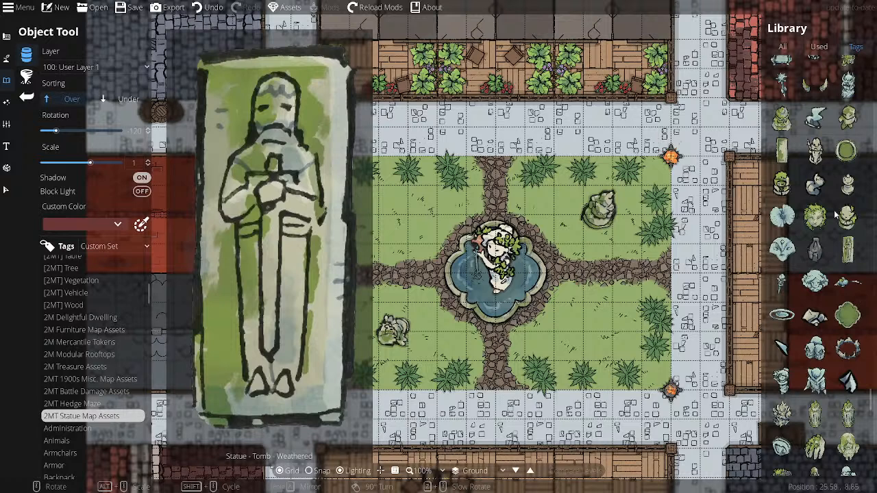
pyautogui.moveTo(781, 126)
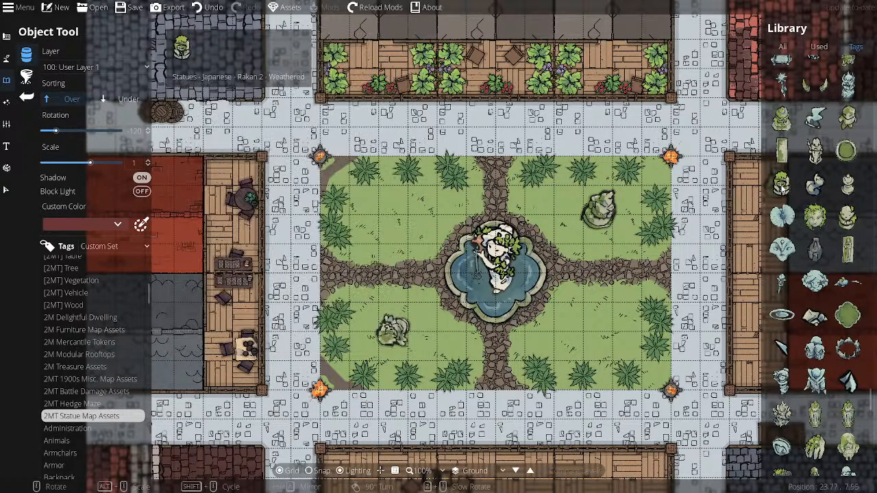
pyautogui.moveTo(781, 185)
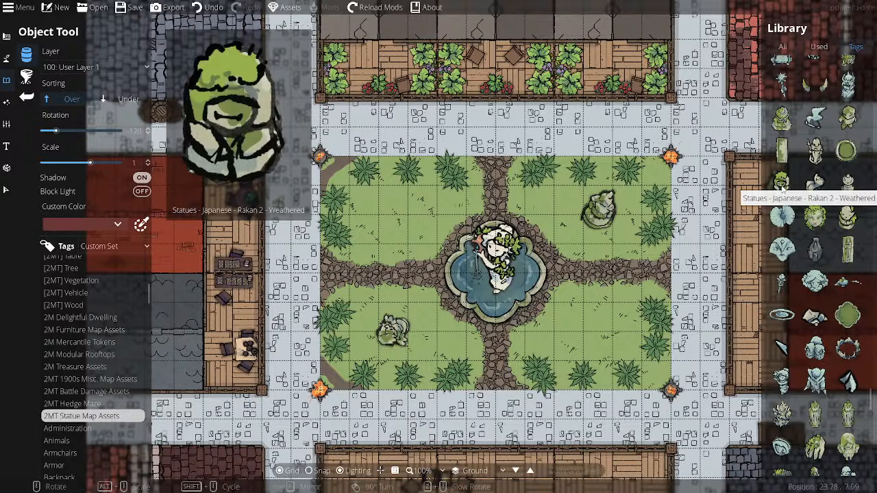
pyautogui.moveTo(850, 119)
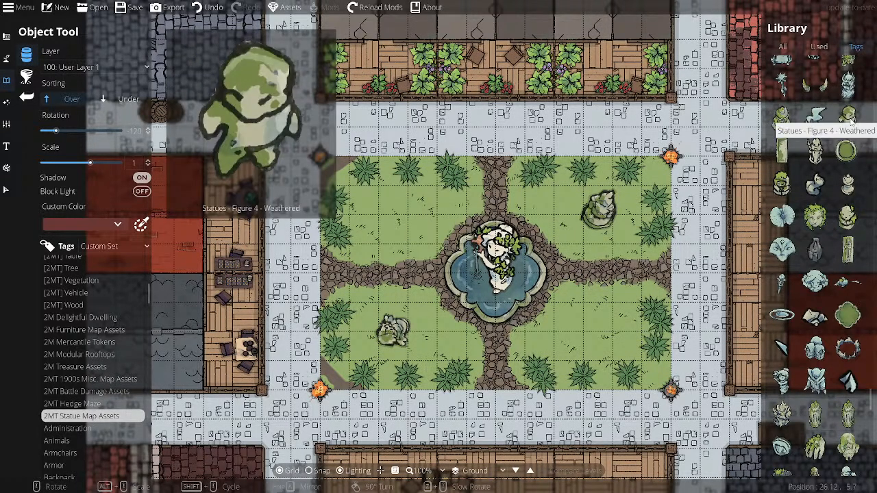
pyautogui.moveTo(846, 224)
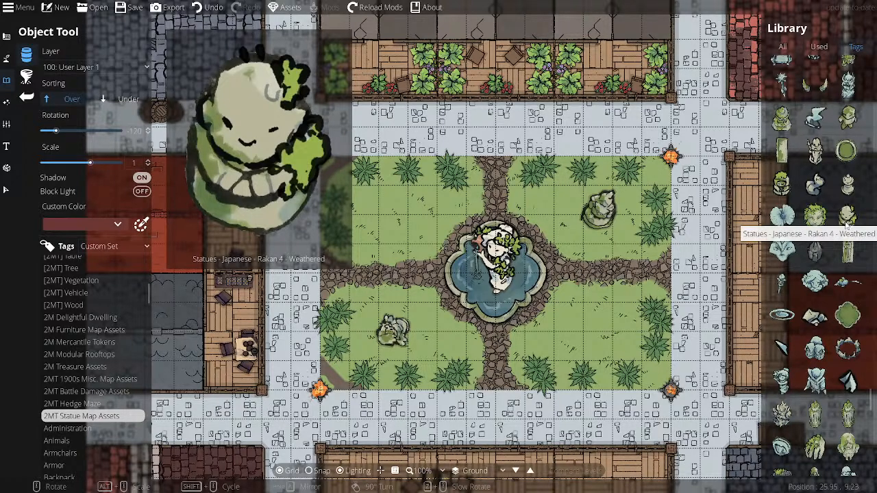
# - Look through the rest of the statue assets, examining Figure 8, Rakan 5, Lil Guy and the weathered rocks
pyautogui.scroll(3, 847, 223)
pyautogui.scroll(2, 848, 223)
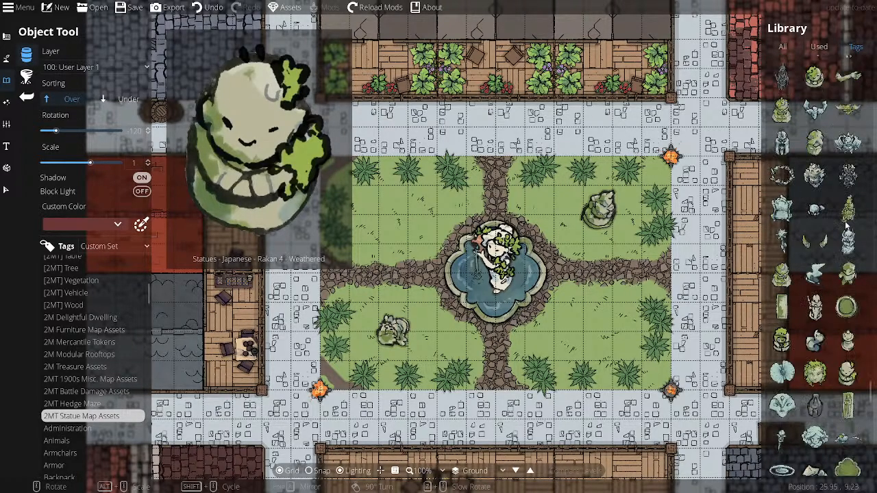
pyautogui.moveTo(815, 142)
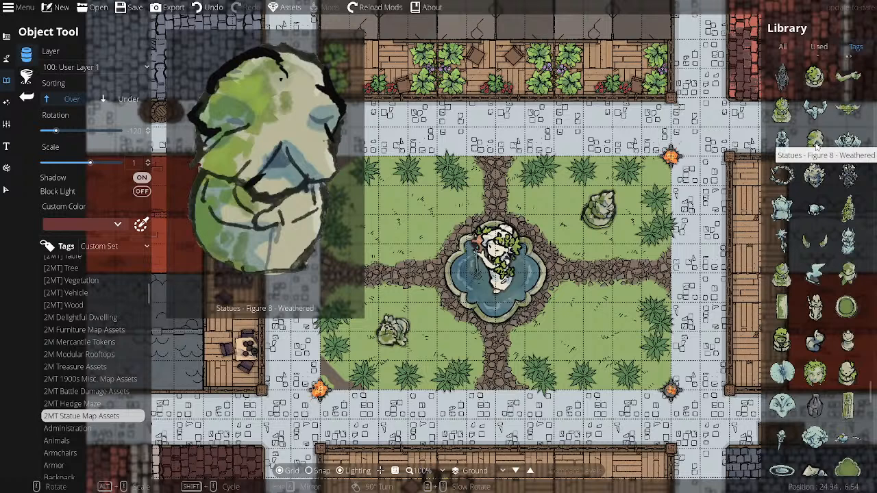
pyautogui.scroll(2, 815, 142)
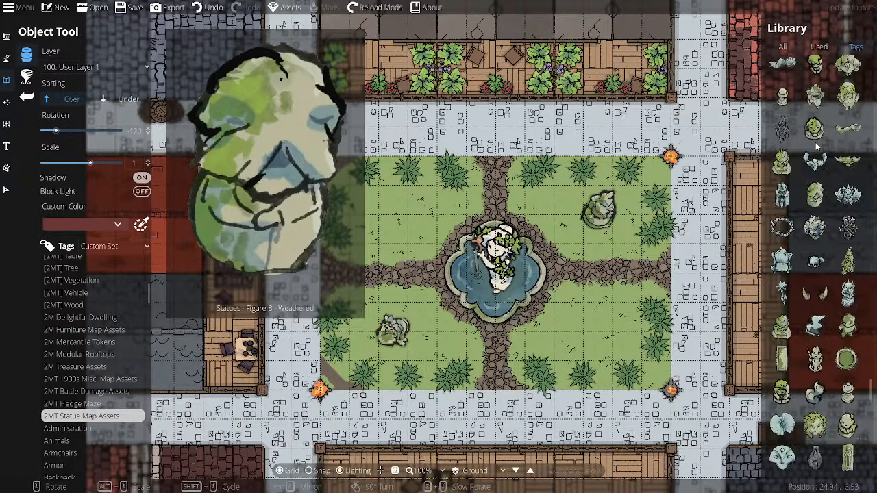
pyautogui.moveTo(815, 118)
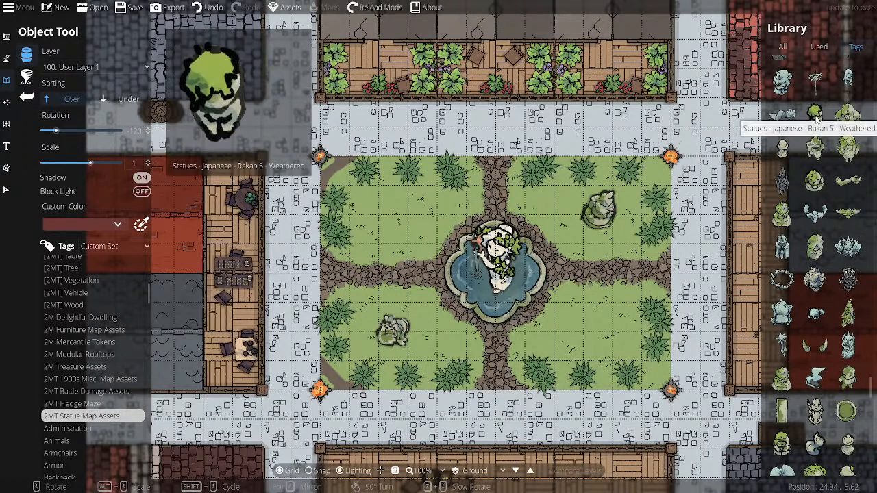
pyautogui.scroll(4, 843, 139)
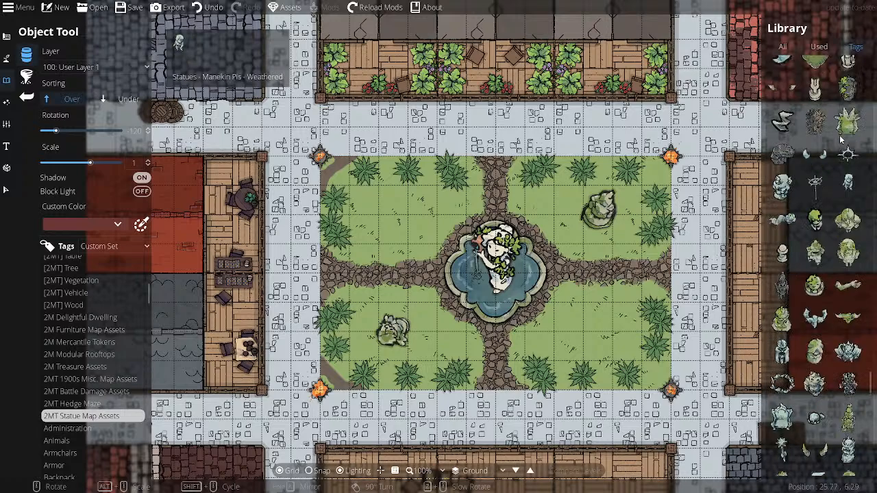
pyautogui.scroll(4, 841, 141)
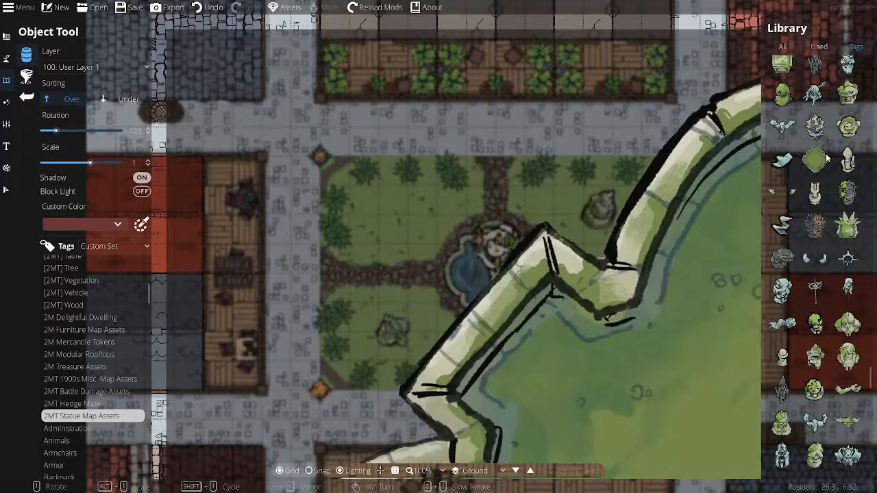
pyautogui.scroll(2, 848, 134)
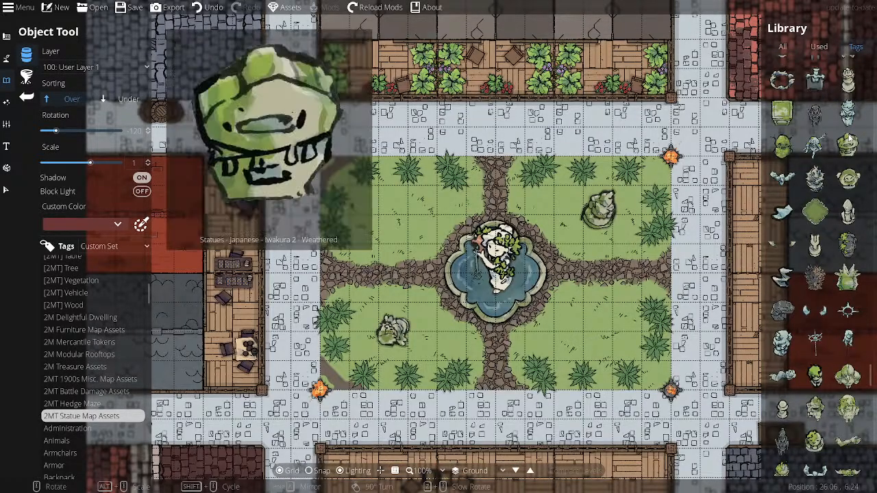
pyautogui.moveTo(779, 156)
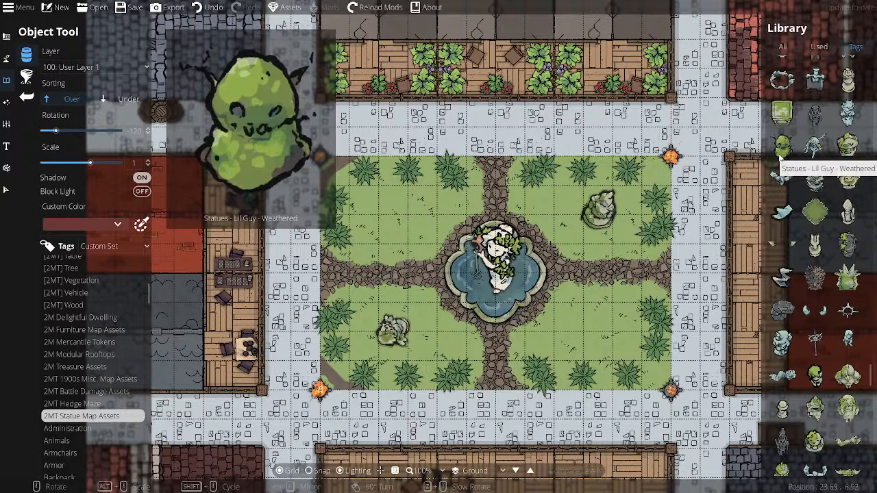
pyautogui.scroll(2, 781, 159)
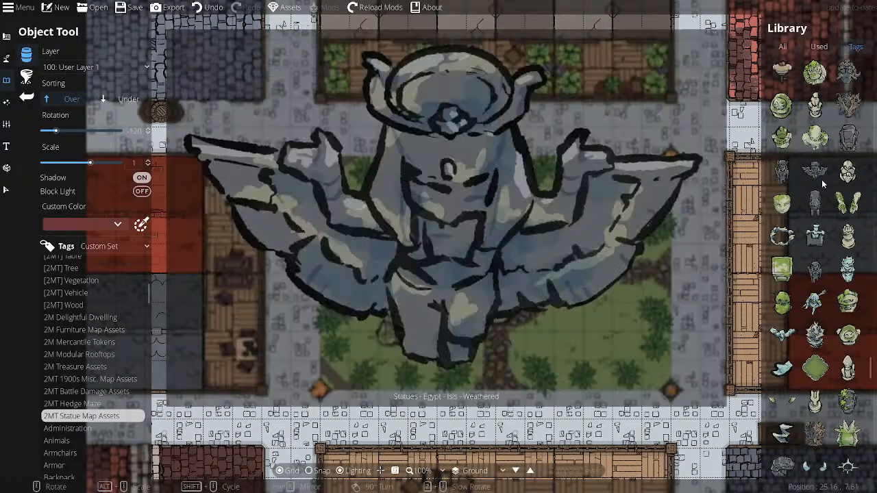
pyautogui.scroll(1, 821, 180)
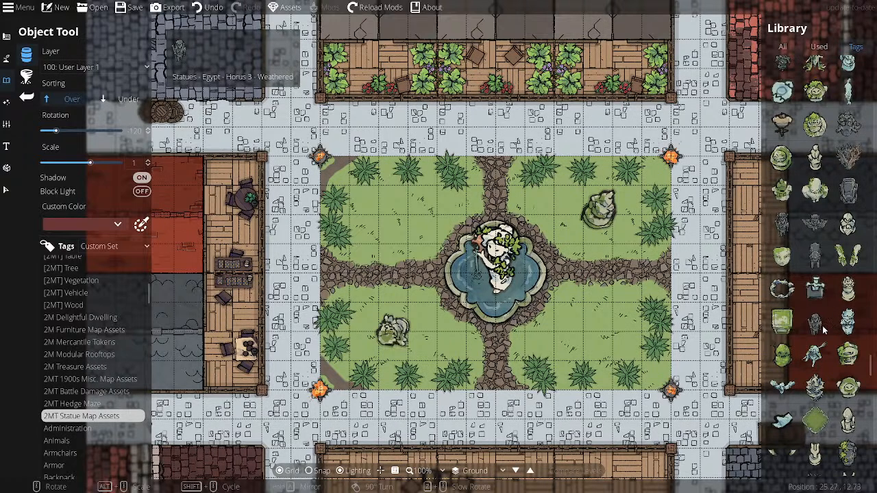
pyautogui.moveTo(784, 361)
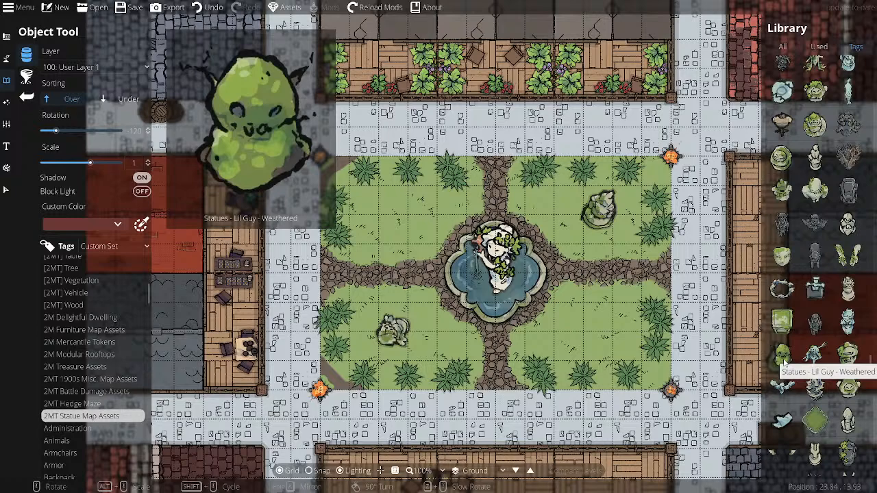
pyautogui.moveTo(815, 384)
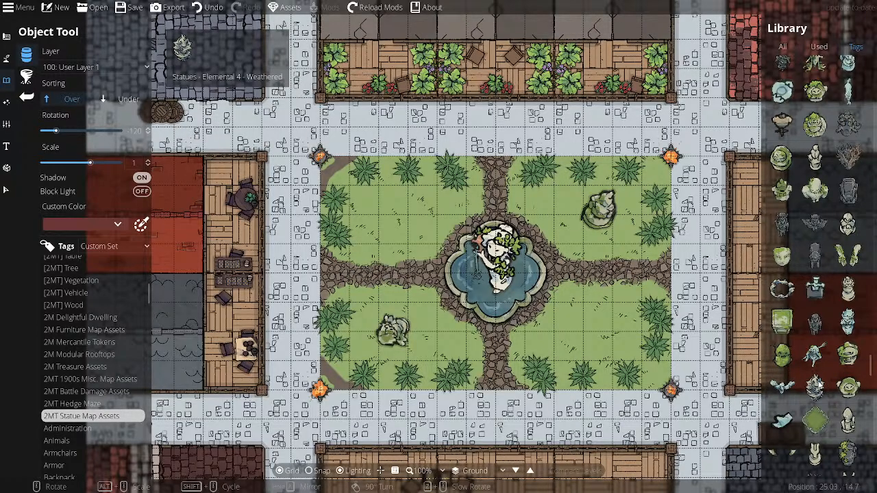
pyautogui.scroll(-5, 818, 385)
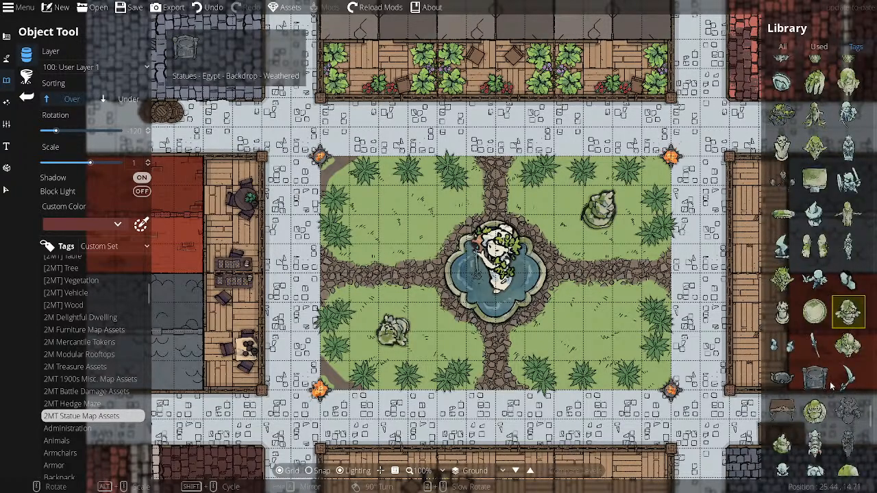
pyautogui.scroll(-5, 831, 387)
pyautogui.scroll(-3, 830, 387)
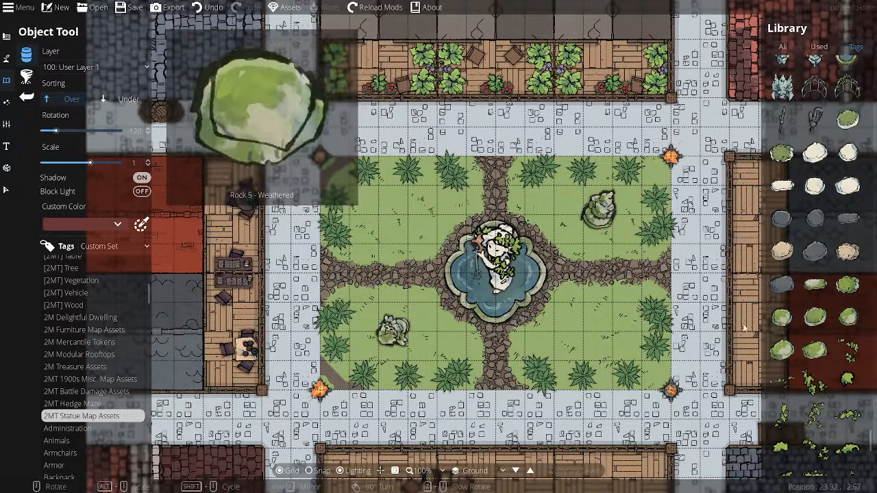
# - Move the weathered Cupid statue from the lower-left lawn to the middle of the upper-left lawn with snapping turned on
pyautogui.click(9, 190)
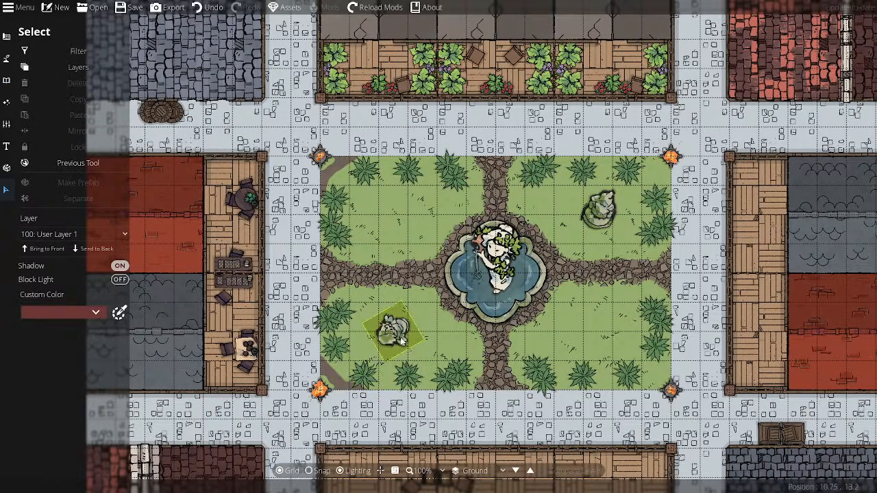
pyautogui.moveTo(395, 336); pyautogui.dragTo(394, 274)
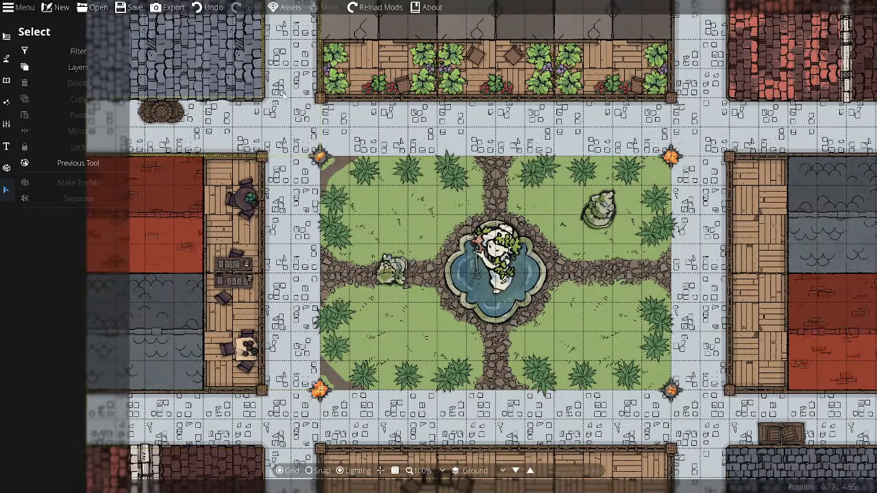
pyautogui.click(208, 7)
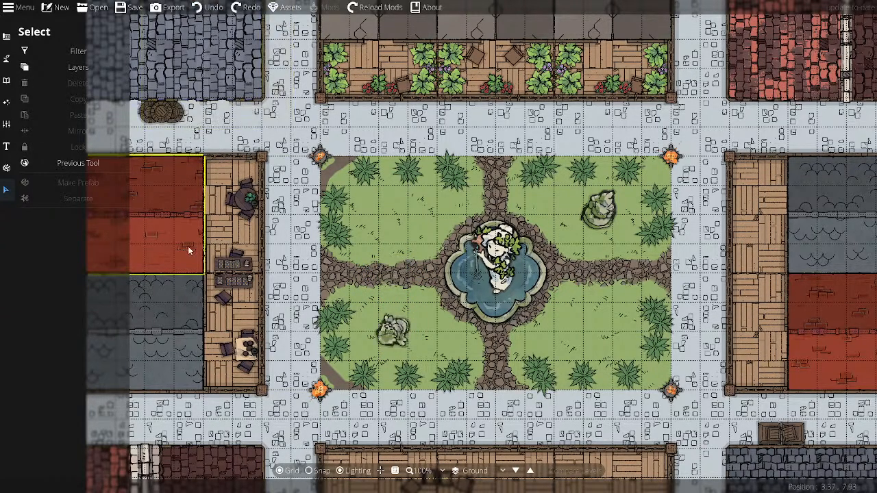
pyautogui.click(310, 471)
pyautogui.moveTo(396, 337); pyautogui.dragTo(393, 220)
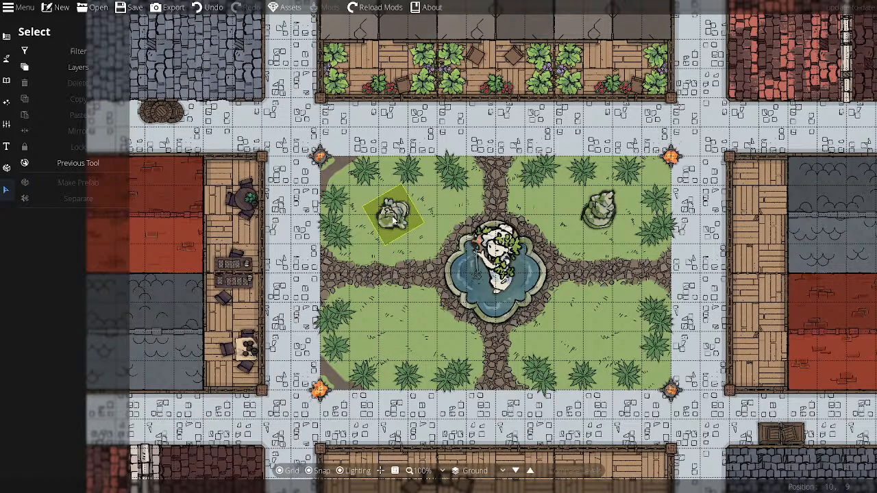
pyautogui.click(394, 220)
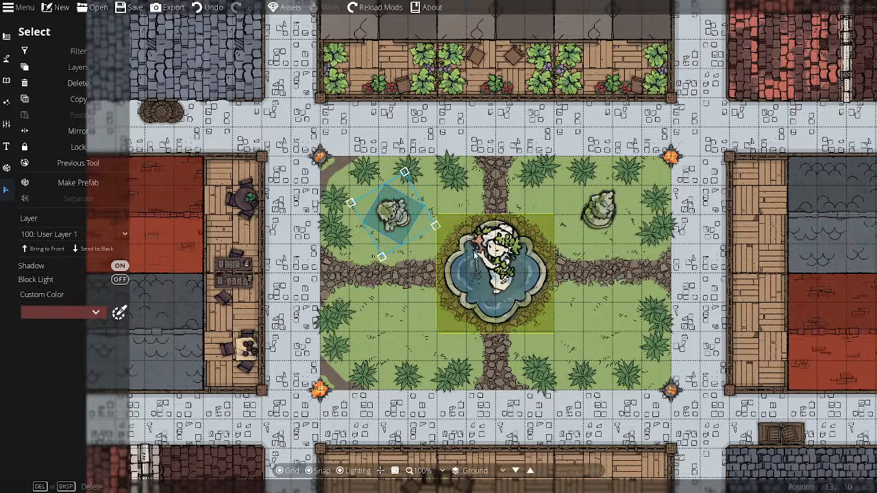
pyautogui.click(606, 322)
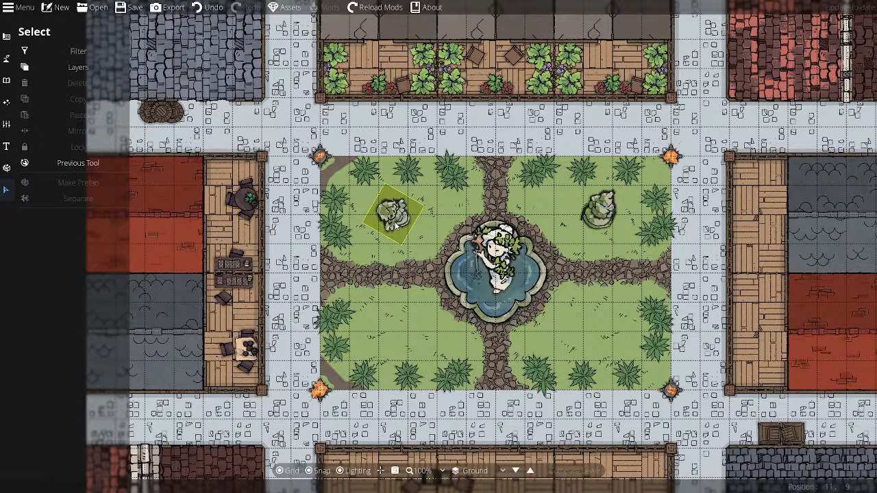
# - Place a mossy weathered rock from the 2MT Statue Map Assets in the middle of the lower-left lawn, rotated to 15 degrees
pyautogui.click(6, 80)
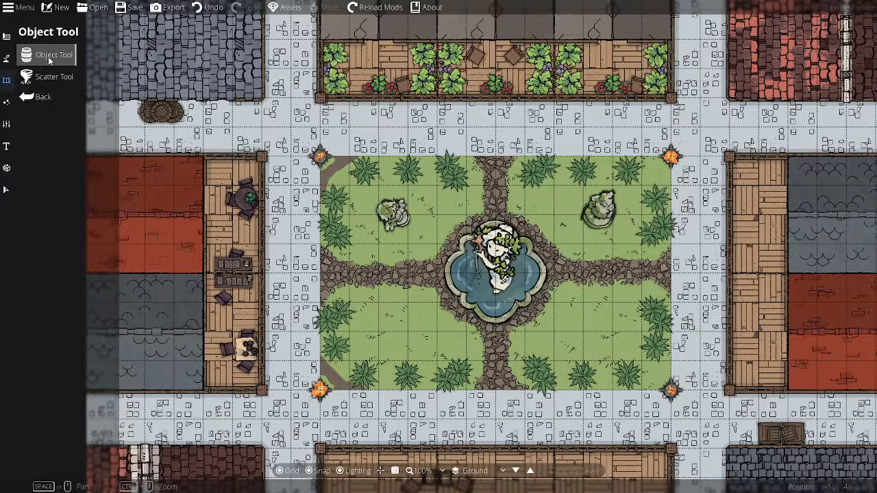
pyautogui.click(49, 61)
pyautogui.click(815, 316)
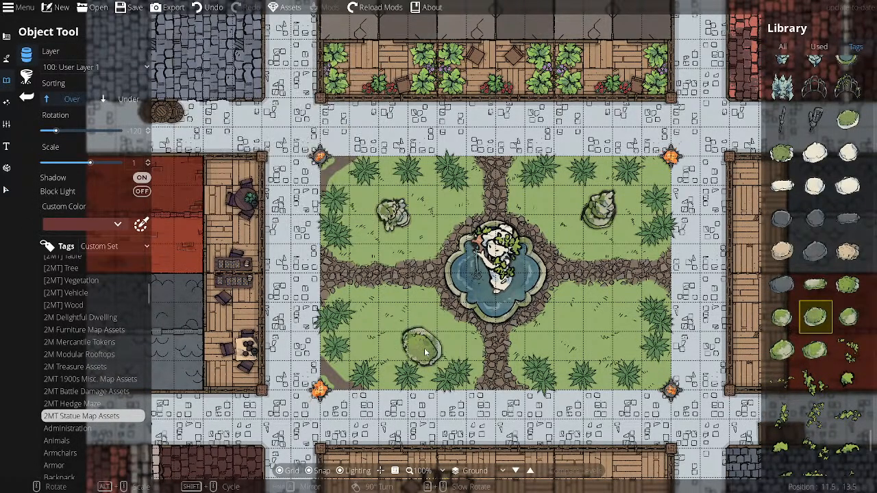
pyautogui.scroll(10, 424, 351)
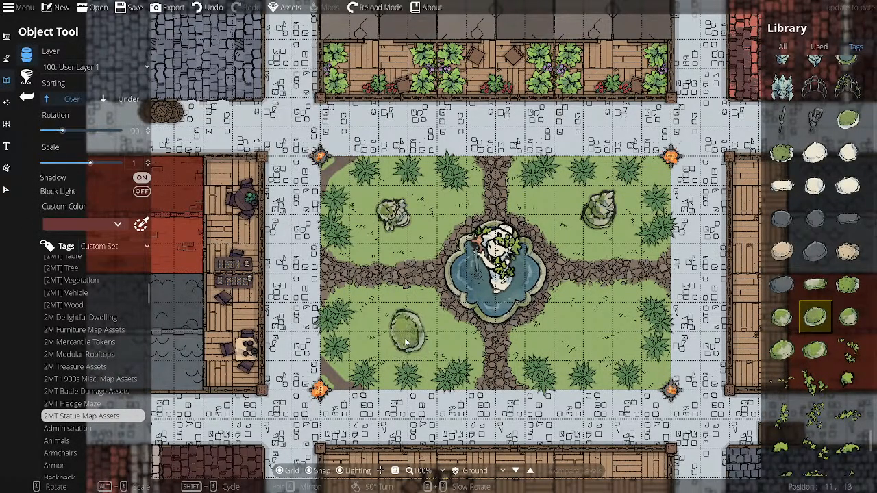
pyautogui.scroll(6, 406, 342)
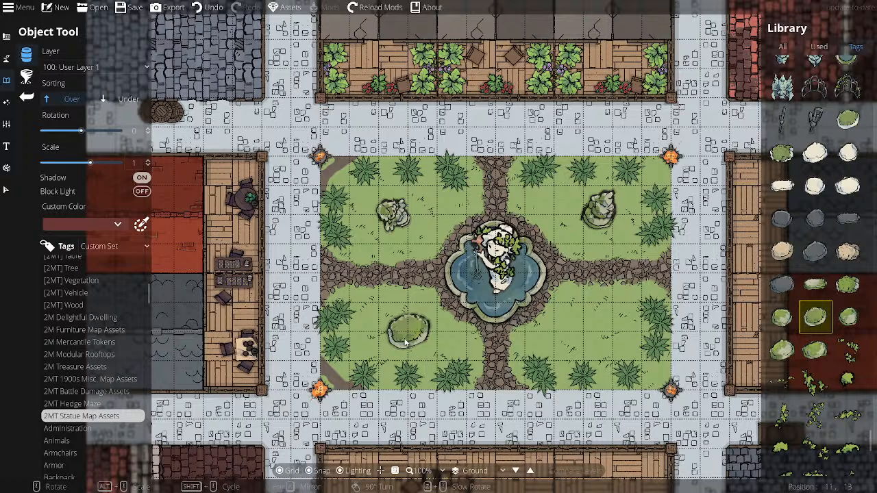
pyautogui.scroll(1, 405, 342)
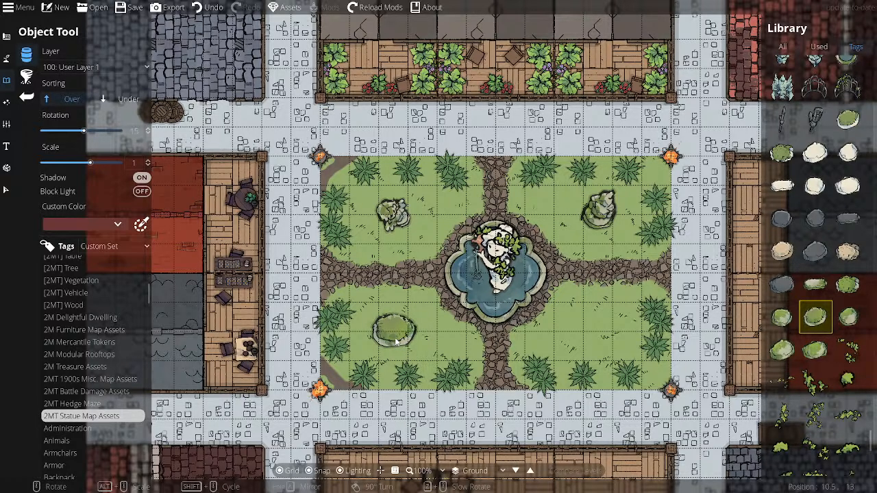
pyautogui.click(395, 339)
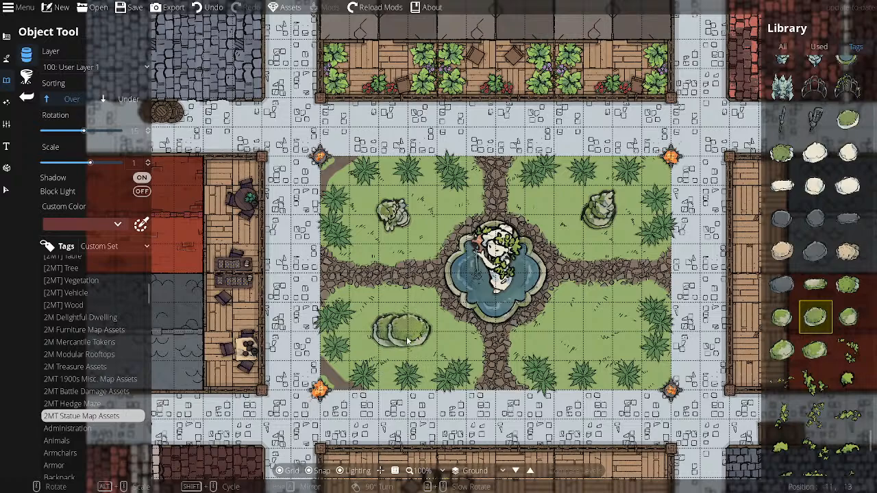
# - Place an overgrown weathered statue on the lower-left lawn's rock with snapping off, rotated to -120 degrees so it faces the fountain
pyautogui.scroll(4, 815, 275)
pyautogui.scroll(-4, 815, 276)
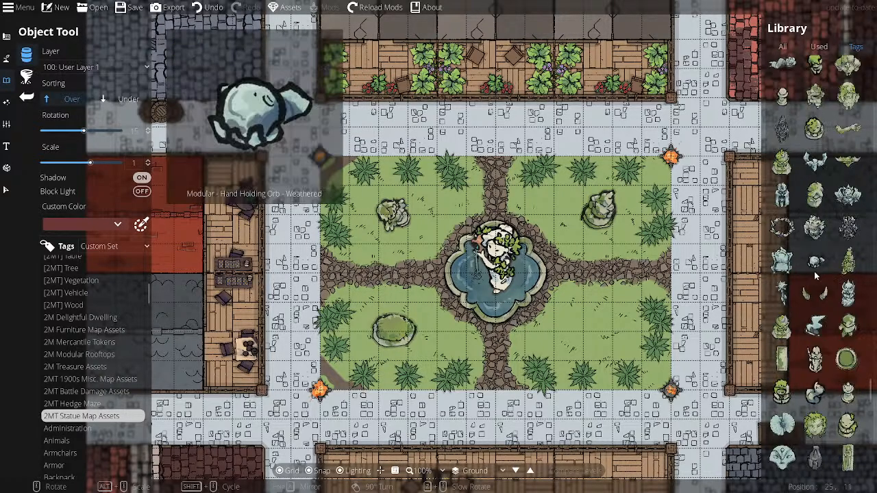
pyautogui.scroll(4, 814, 275)
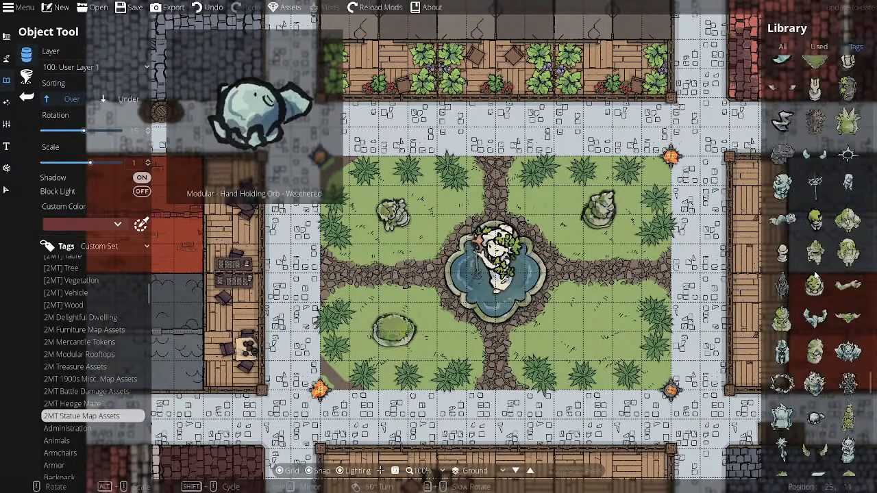
pyautogui.scroll(6, 814, 275)
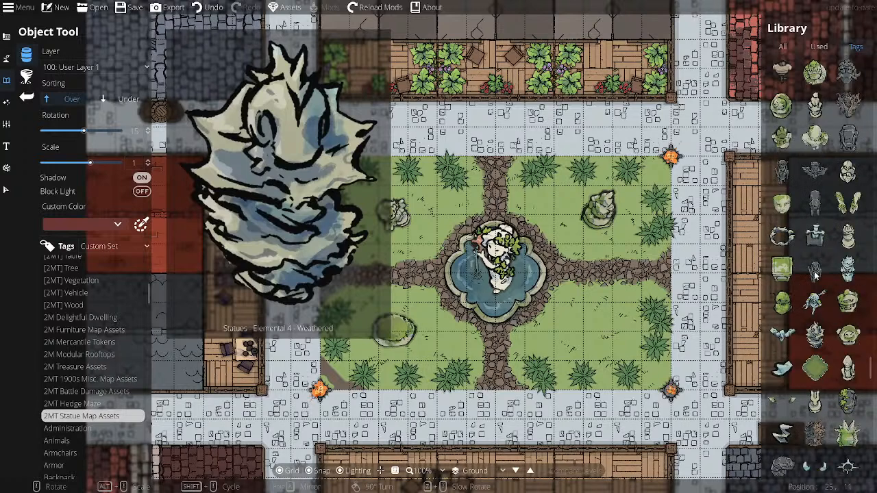
pyautogui.click(787, 143)
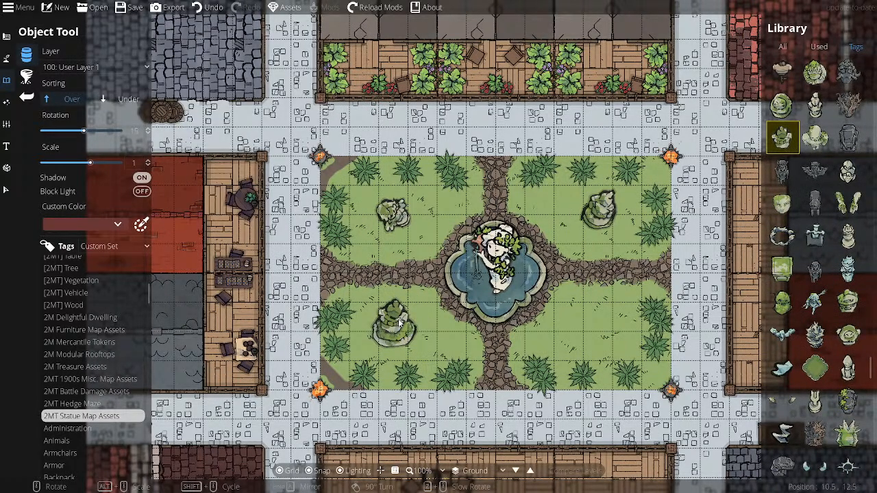
pyautogui.scroll(-3, 399, 324)
pyautogui.scroll(-2, 399, 323)
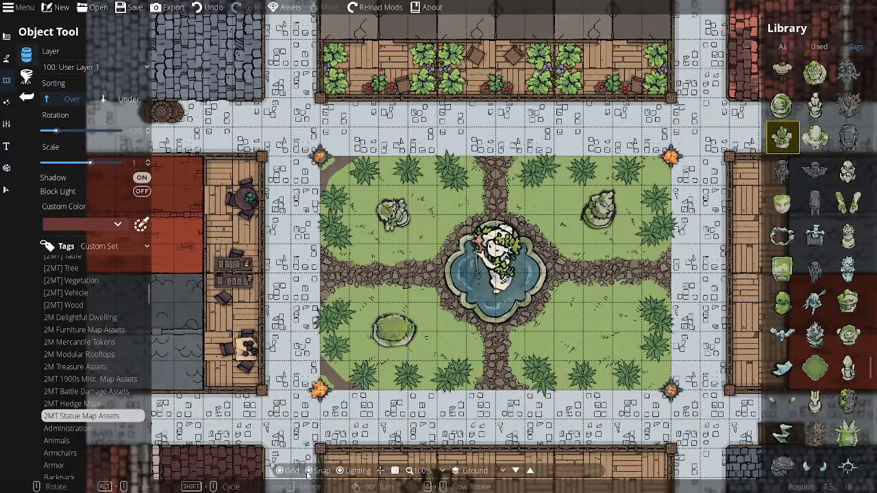
pyautogui.click(388, 337)
# - Browse the 2MT Statue Map Assets for a fourth lawn statue, previewing weathered pieces such as the overgrown Goddess and Figure 5
pyautogui.moveTo(769, 423)
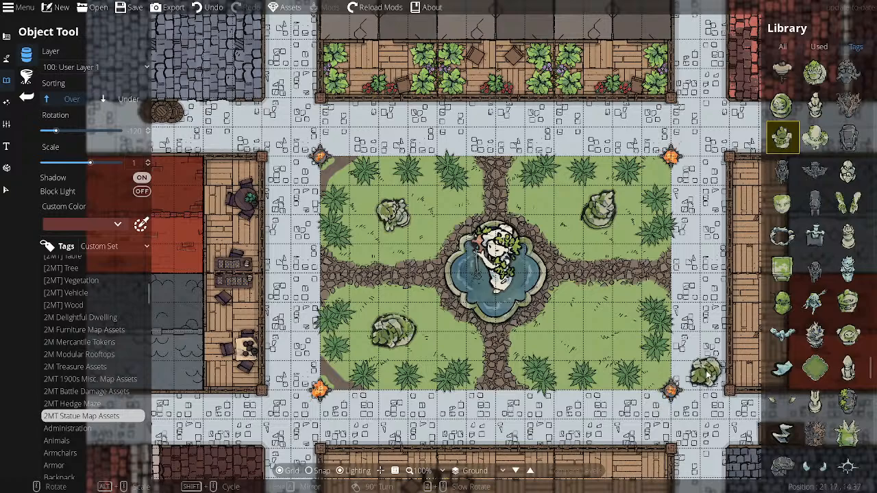
pyautogui.moveTo(774, 332)
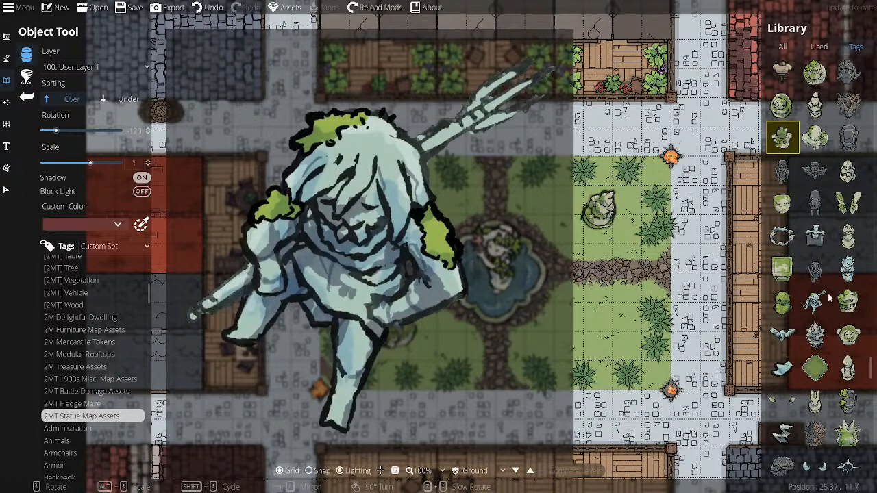
pyautogui.scroll(2, 833, 289)
pyautogui.scroll(2, 832, 289)
pyautogui.scroll(4, 830, 288)
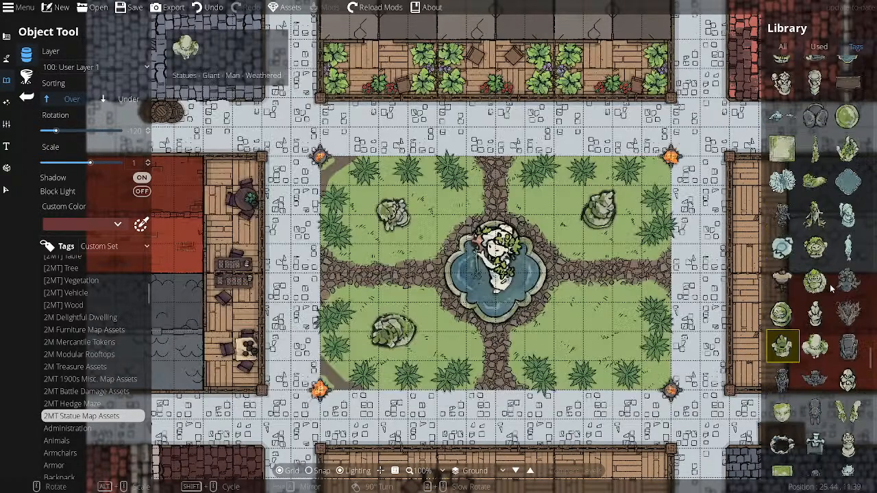
pyautogui.scroll(4, 829, 281)
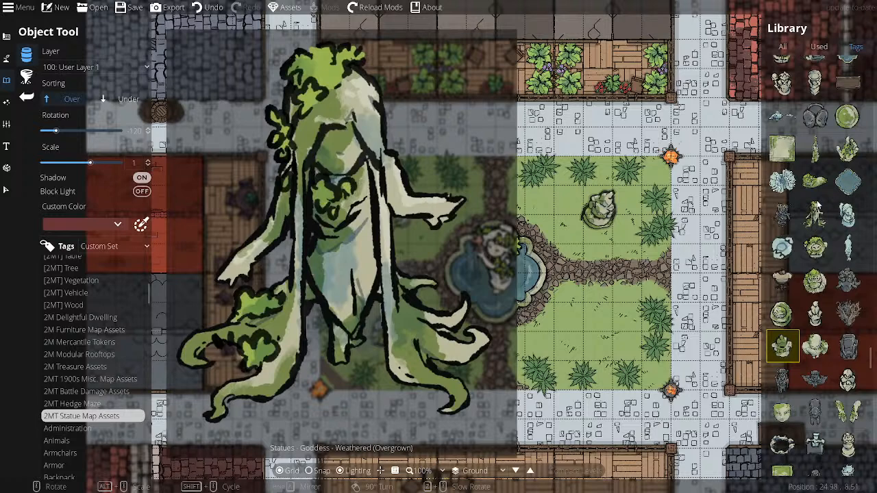
pyautogui.moveTo(816, 202)
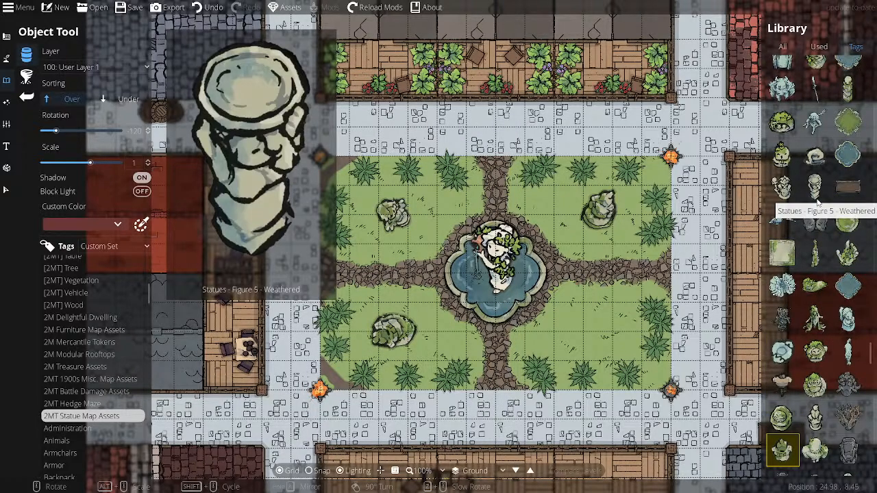
pyautogui.scroll(4, 816, 198)
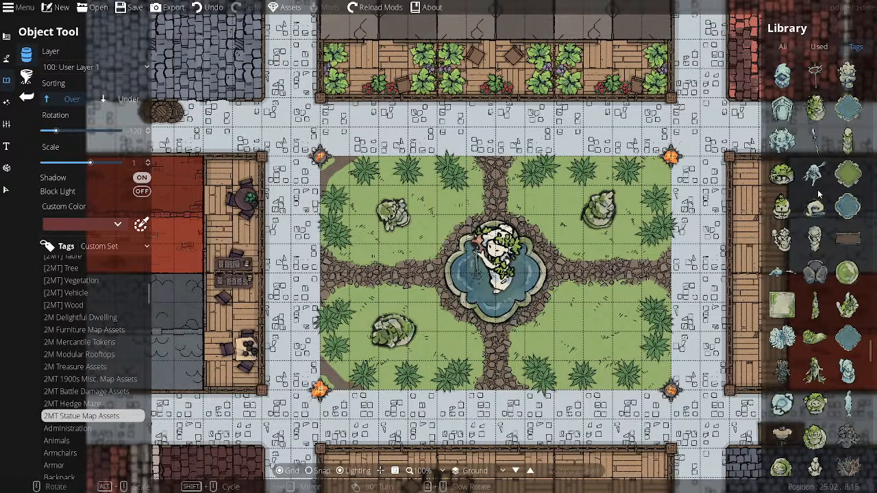
pyautogui.scroll(2, 819, 195)
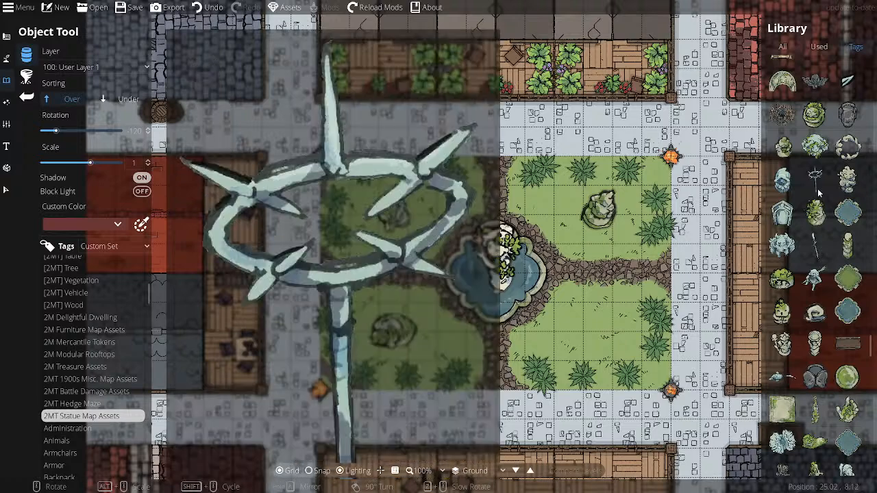
pyautogui.scroll(2, 815, 168)
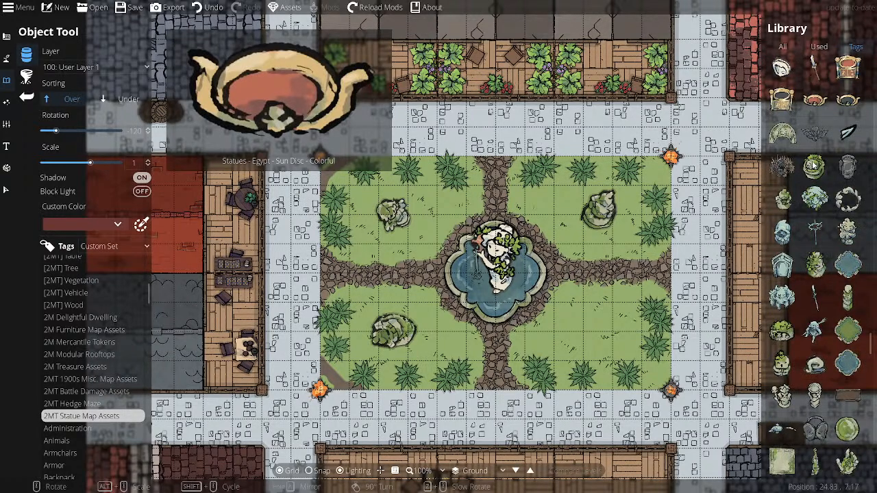
pyautogui.scroll(-4, 813, 171)
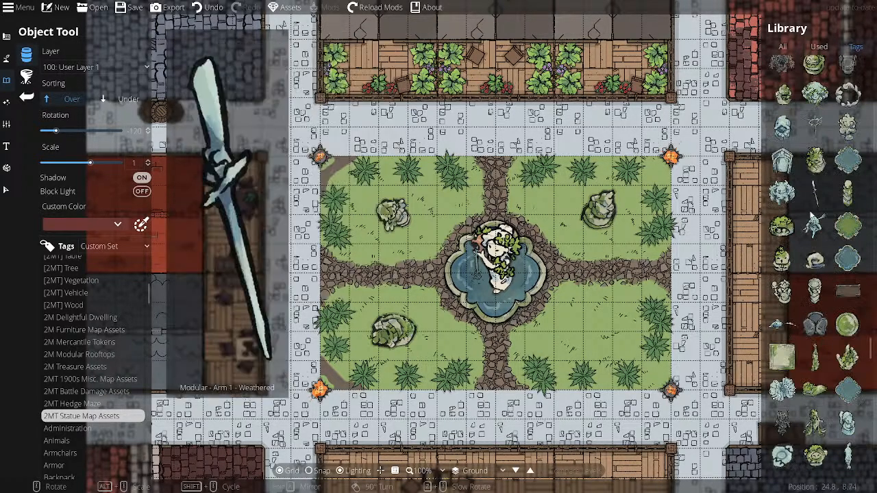
# - Place the weathered Rakan 7 statue in the middle of the lower-right lawn with snapping on, rotated to 135 degrees, and save the map
pyautogui.click(788, 231)
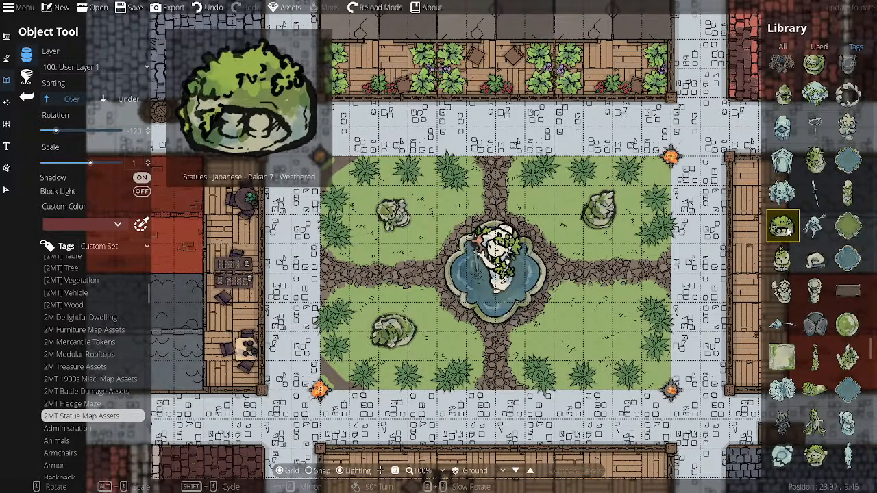
pyautogui.scroll(10, 609, 328)
pyautogui.scroll(-9, 608, 328)
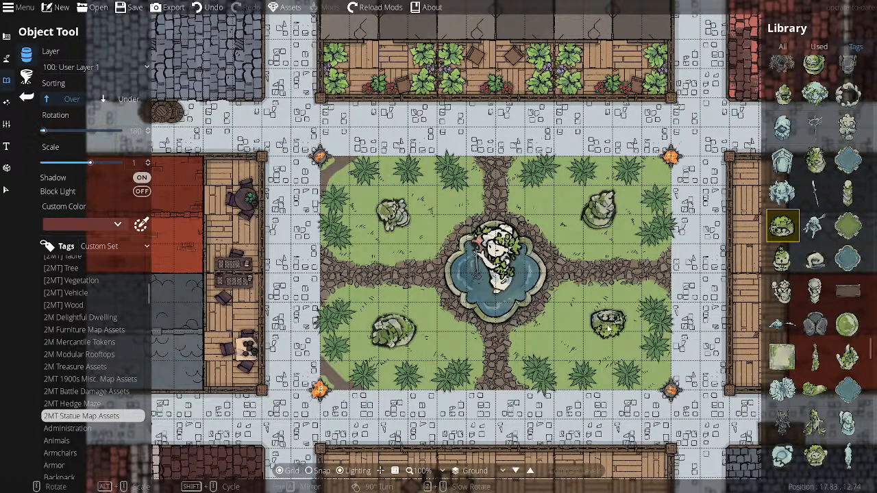
pyautogui.click(311, 471)
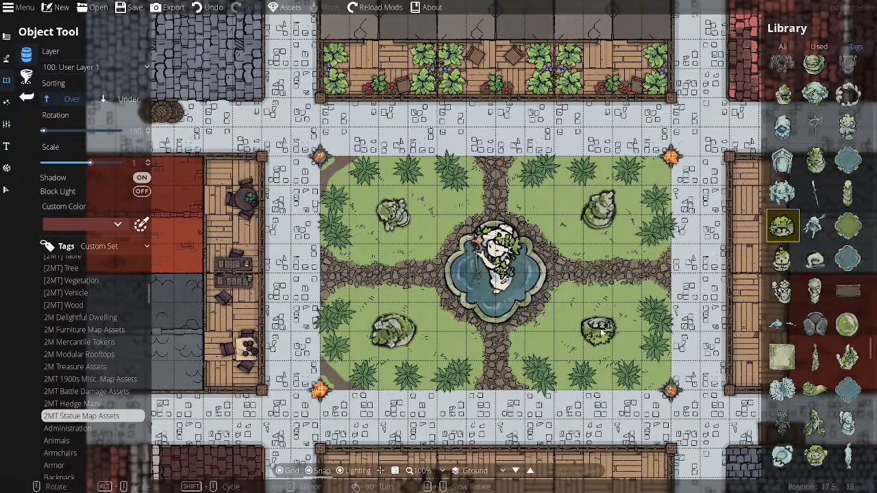
pyautogui.scroll(-3, 600, 333)
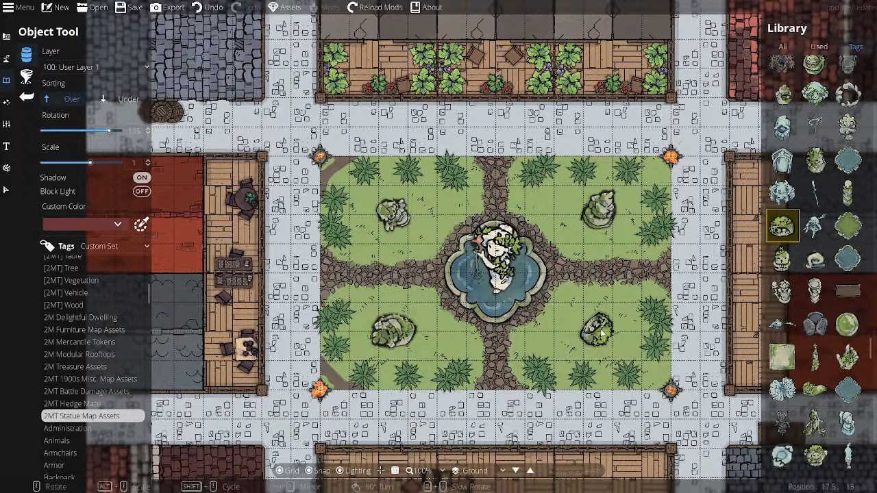
pyautogui.click(601, 334)
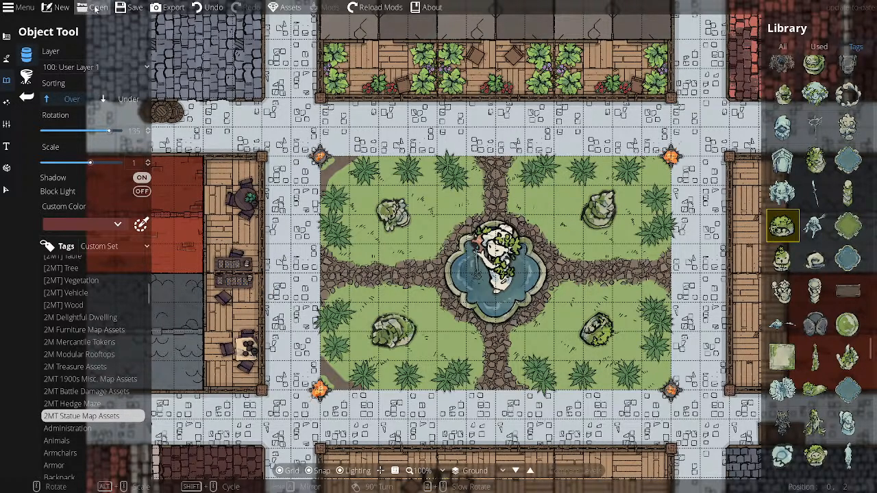
pyautogui.click(121, 8)
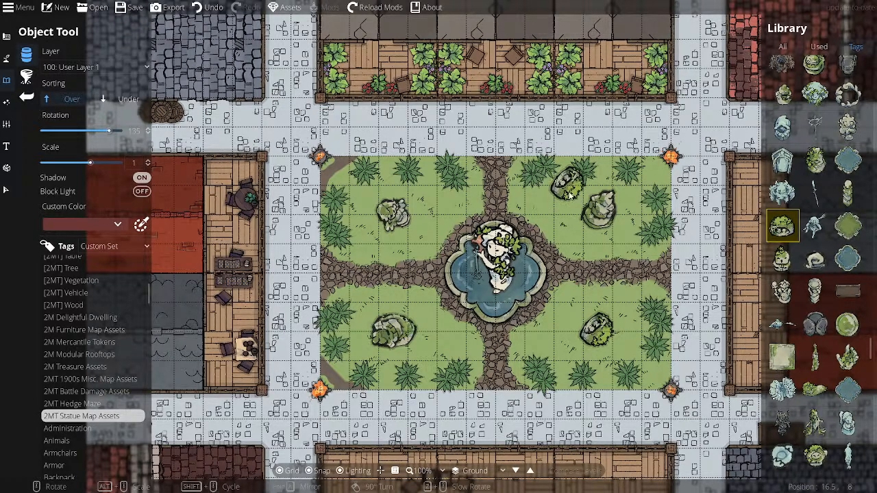
pyautogui.scroll(-2, 568, 199)
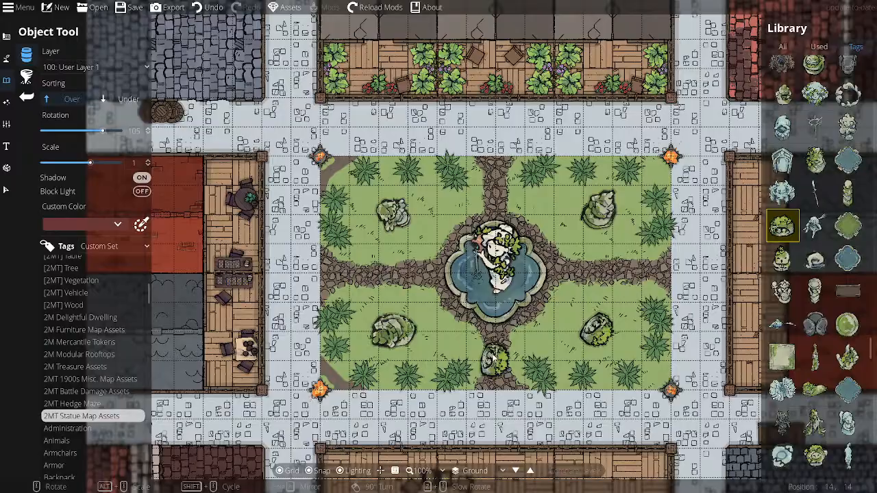
pyautogui.moveTo(493, 359); pyautogui.dragTo(462, 201)
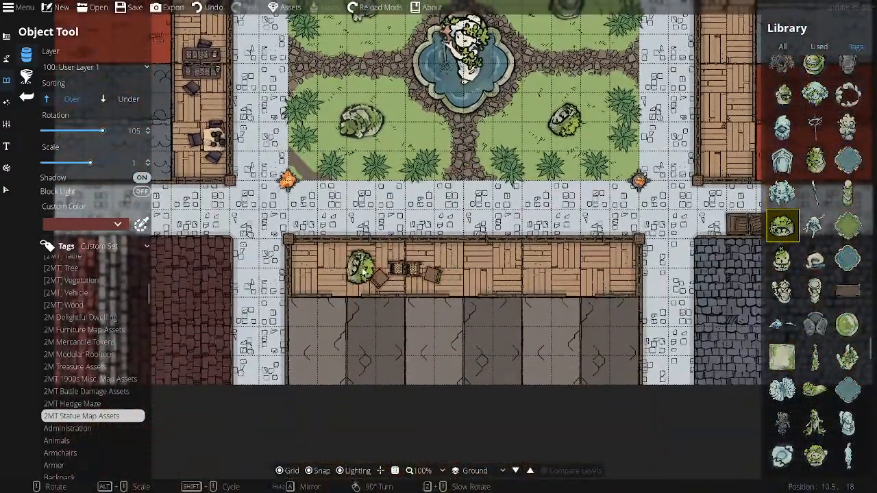
pyautogui.moveTo(559, 211); pyautogui.dragTo(573, 285)
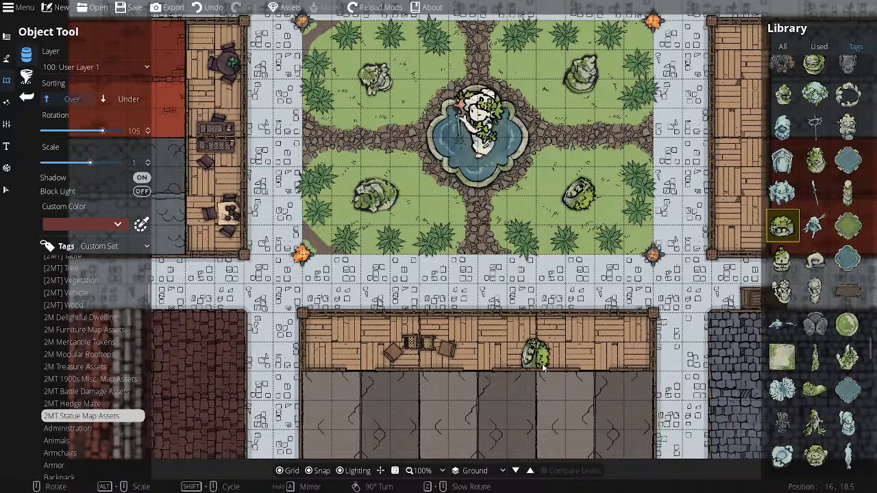
pyautogui.click(25, 97)
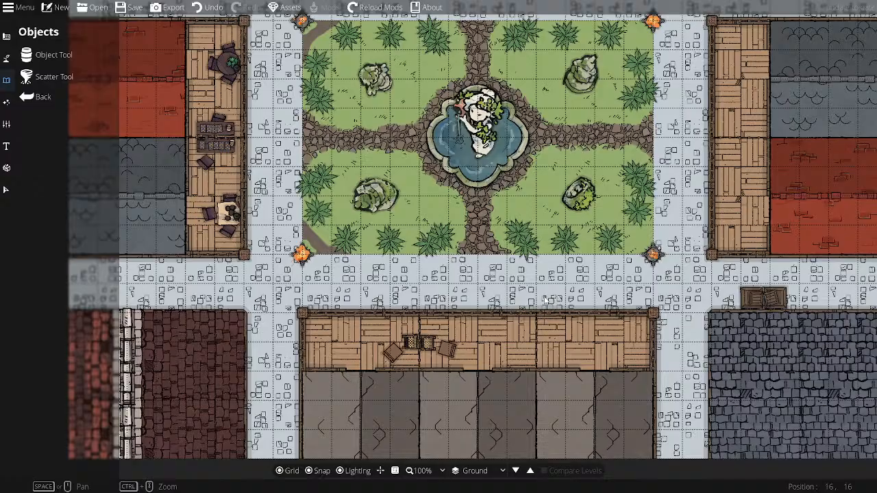
pyautogui.moveTo(544, 254); pyautogui.dragTo(552, 397)
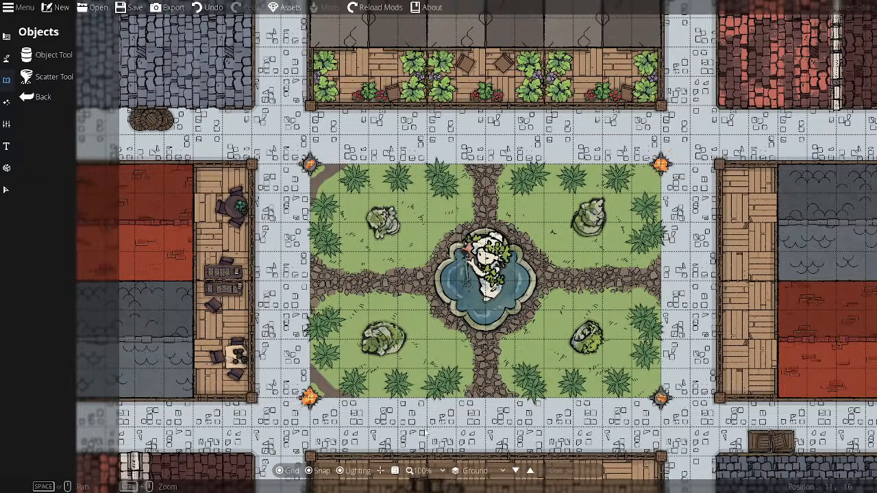
pyautogui.moveTo(448, 434); pyautogui.dragTo(425, 298)
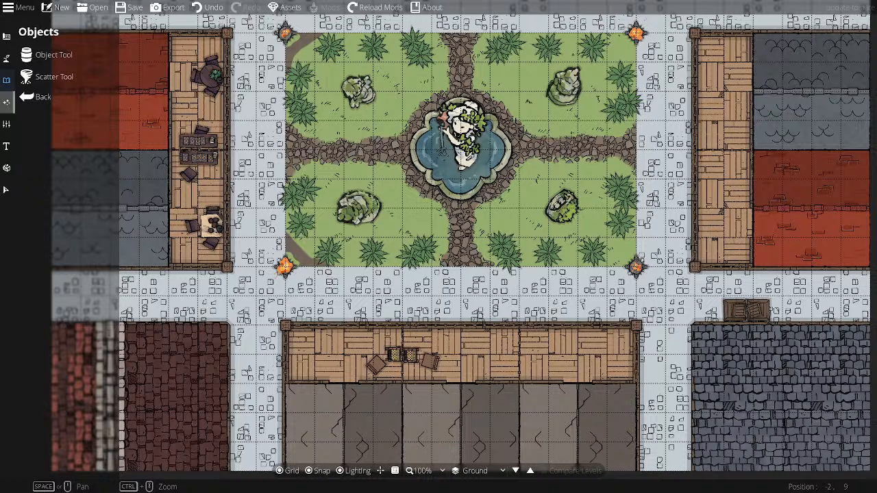
# - Draw Rope paths across the deck of the building east of the square, running from its outer corner posts to the middle of the roof edge
pyautogui.click(7, 58)
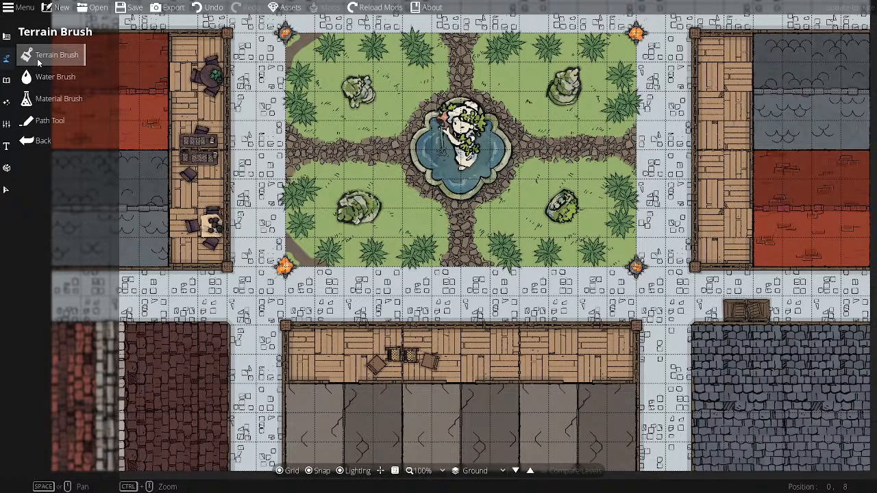
pyautogui.click(42, 121)
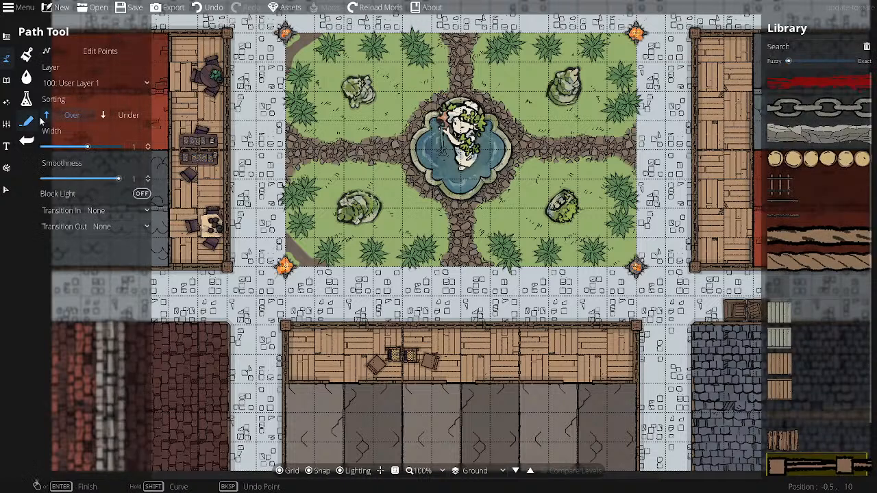
pyautogui.moveTo(786, 237)
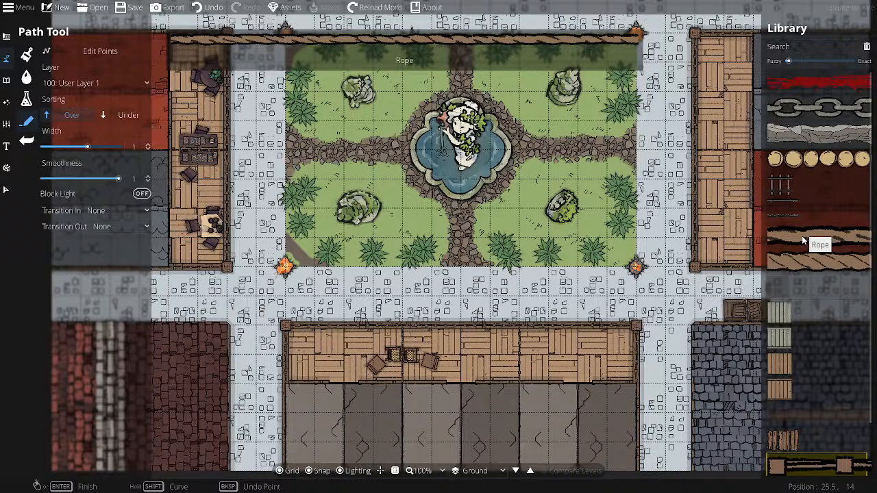
pyautogui.click(807, 237)
pyautogui.moveTo(685, 182); pyautogui.dragTo(568, 215)
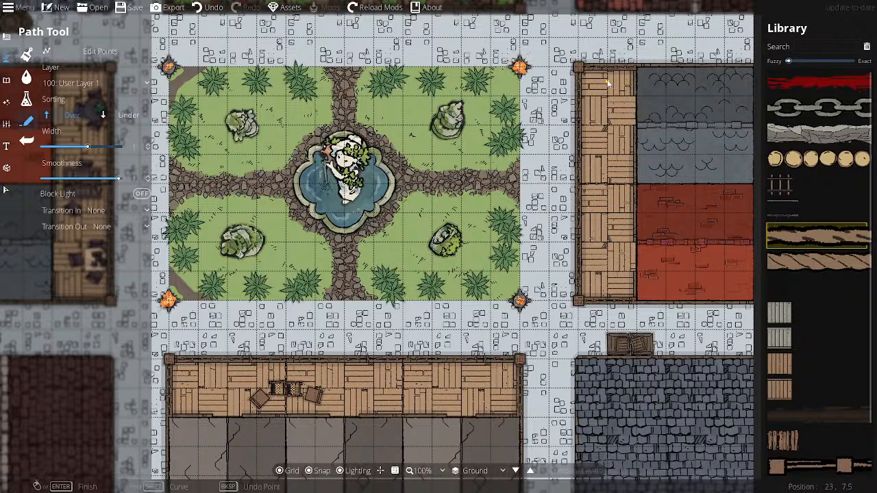
pyautogui.click(582, 76)
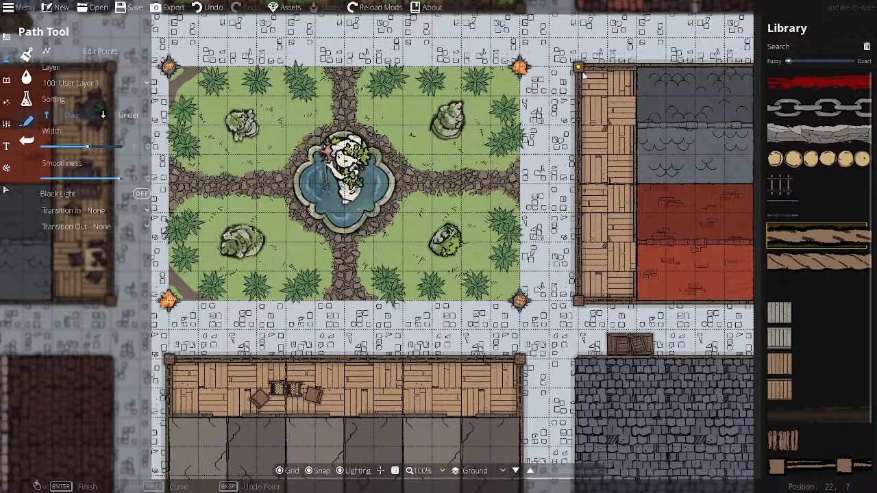
pyautogui.click(635, 189)
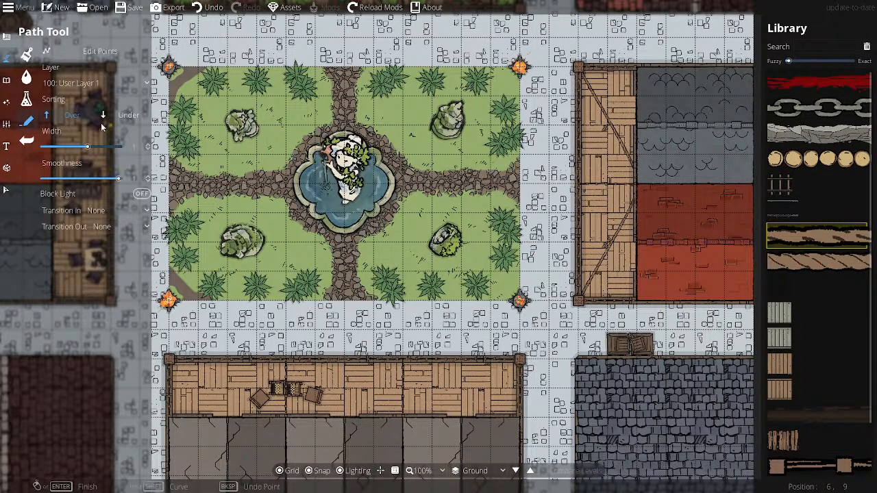
# - Edit the rope points near the roof edge of the eastern deck, shifting them inward and deleting a surplus point
pyautogui.click(93, 53)
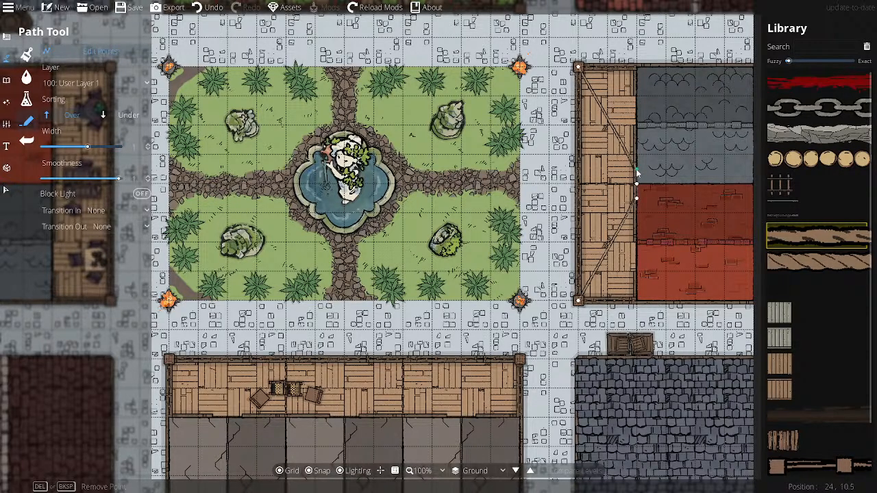
pyautogui.moveTo(637, 170); pyautogui.dragTo(625, 162)
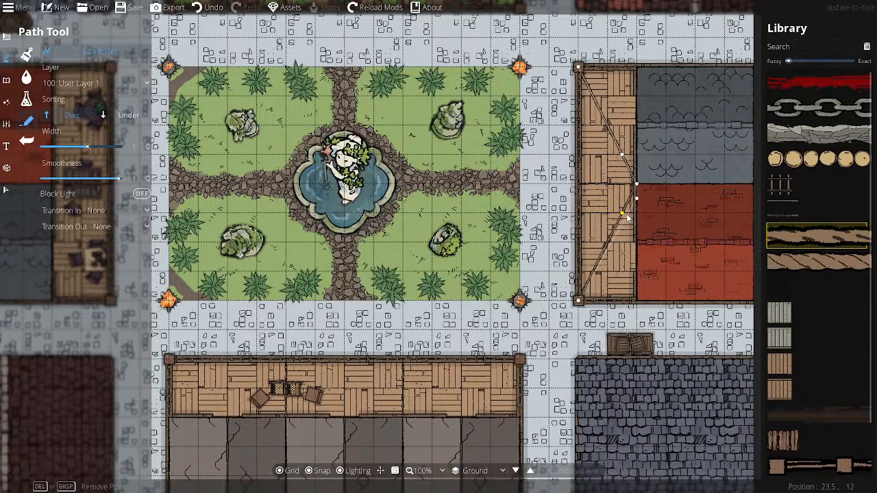
pyautogui.press('Delete')
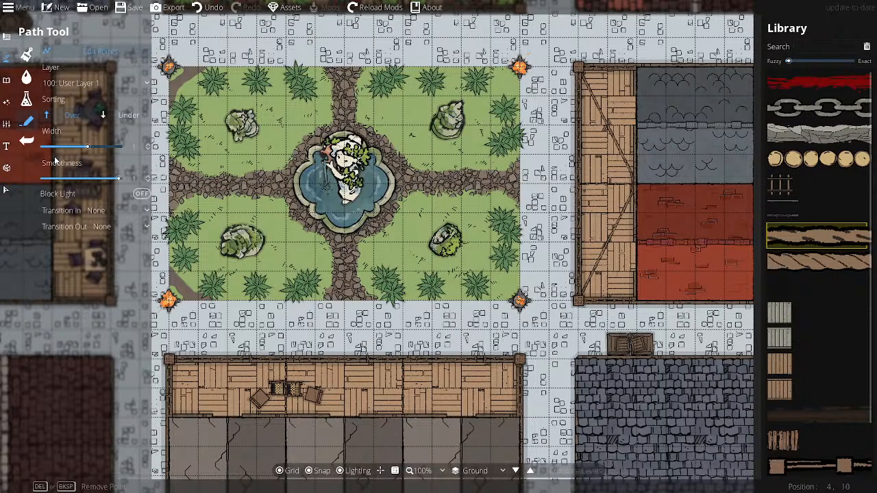
# - Try a dark red cloth from the 2MT 1900s Misc. Map Assets along the upper rope at different rotations
pyautogui.click(7, 81)
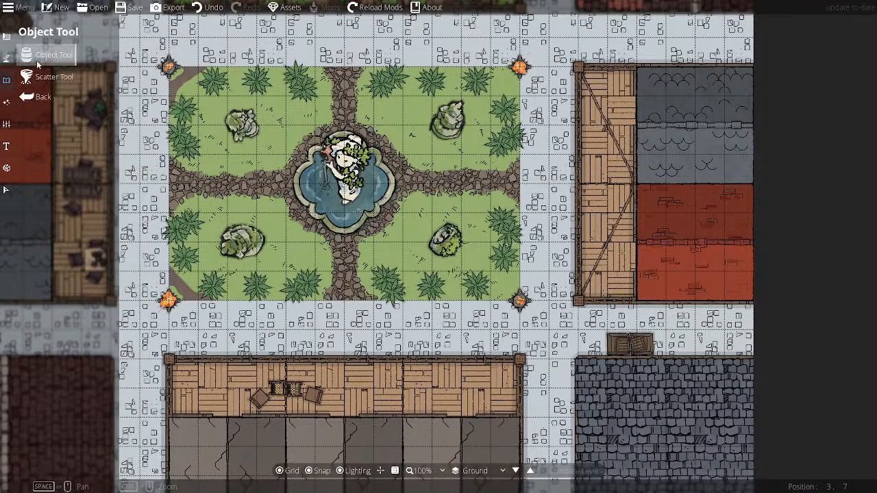
pyautogui.click(36, 60)
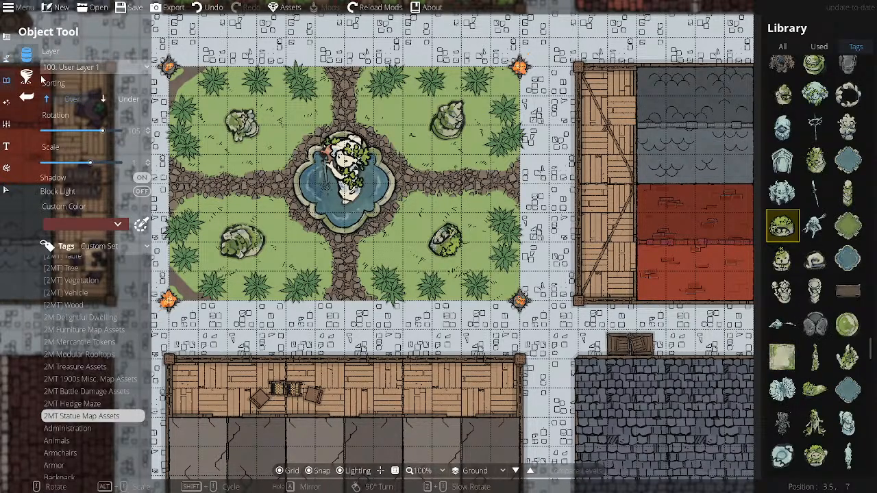
pyautogui.click(79, 379)
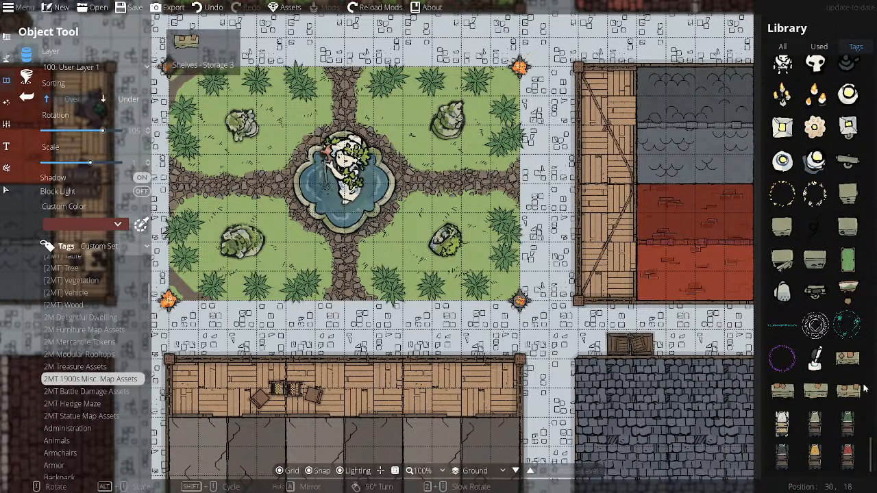
pyautogui.moveTo(870, 452); pyautogui.dragTo(870, 73)
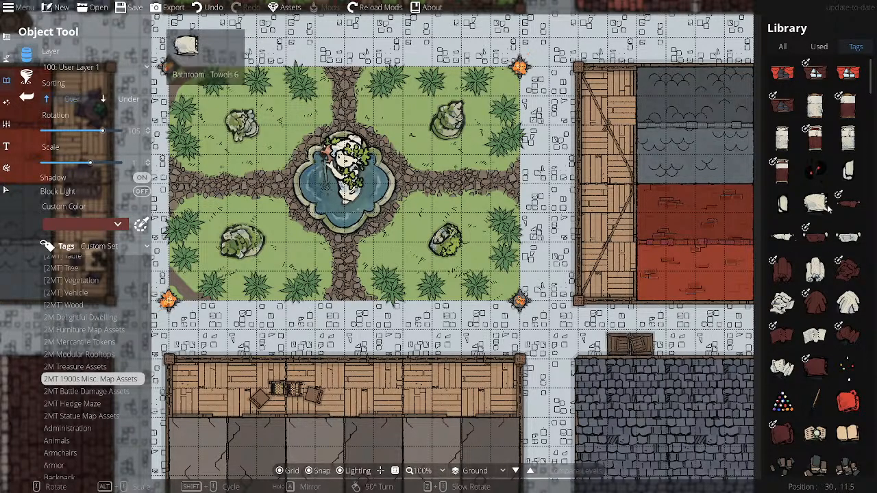
pyautogui.click(852, 205)
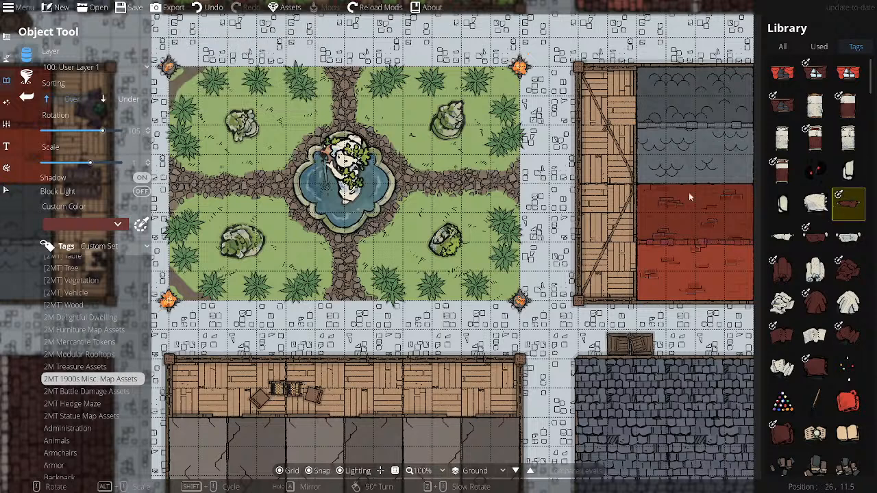
pyautogui.scroll(-3, 600, 174)
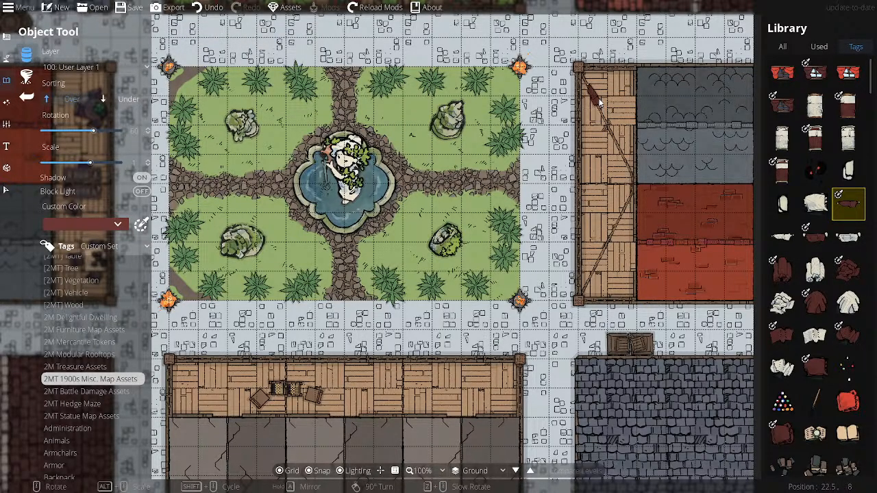
pyautogui.scroll(1, 593, 97)
pyautogui.scroll(-1, 593, 96)
pyautogui.scroll(1, 593, 97)
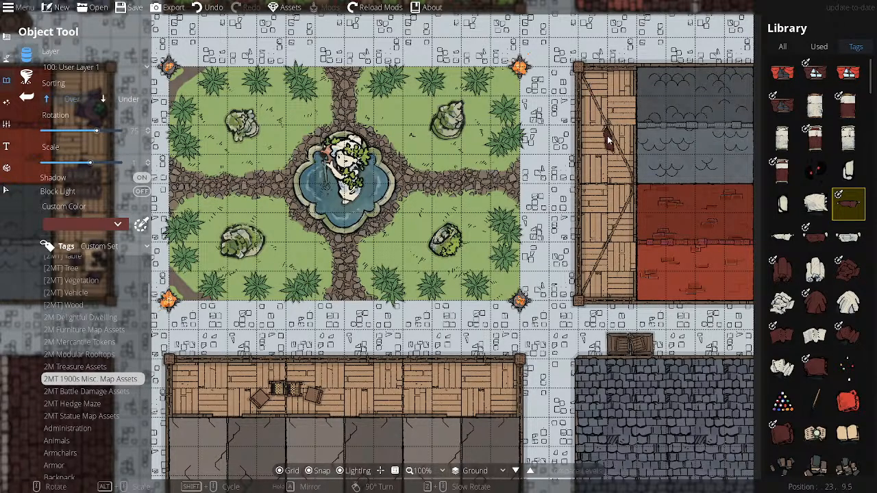
pyautogui.scroll(-1, 624, 163)
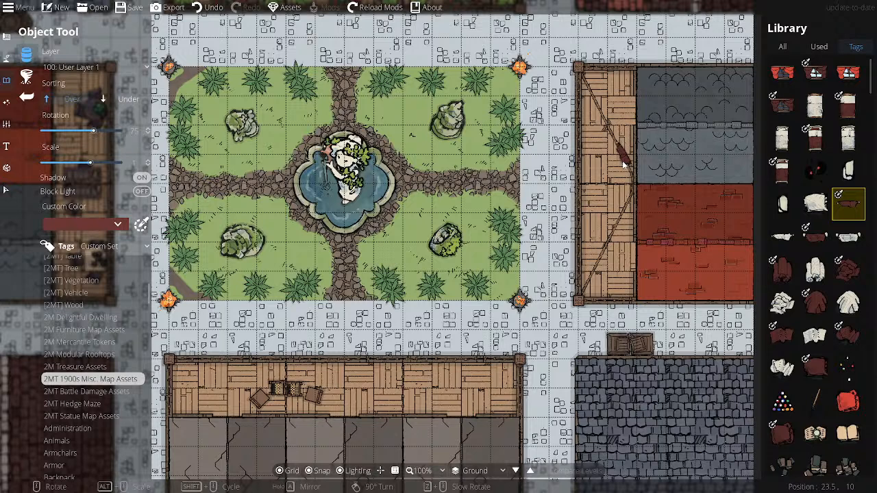
pyautogui.scroll(1, 624, 167)
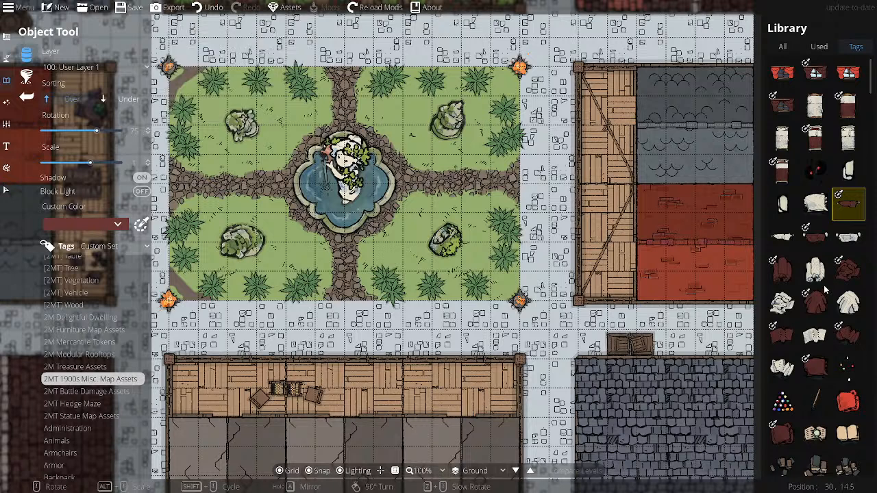
# - Try a white cloth rotated to 150 degrees on the upper rope of the eastern deck and undo its placement
pyautogui.click(815, 336)
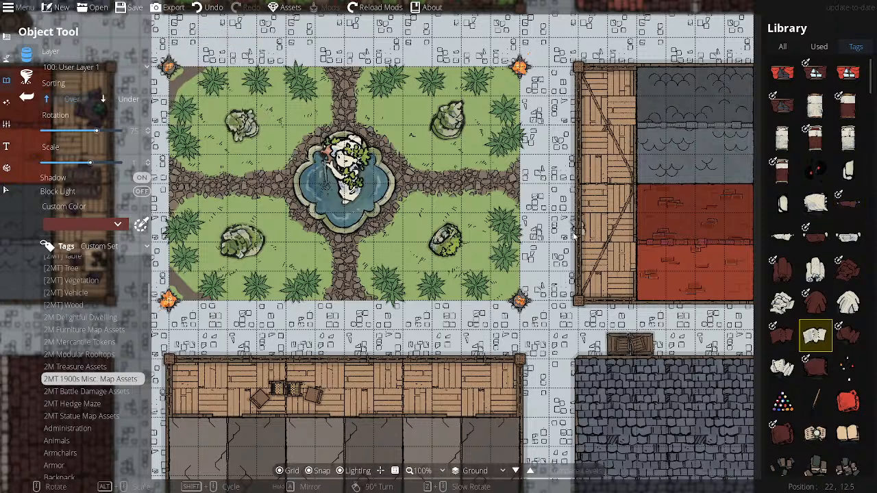
pyautogui.scroll(-3, 609, 133)
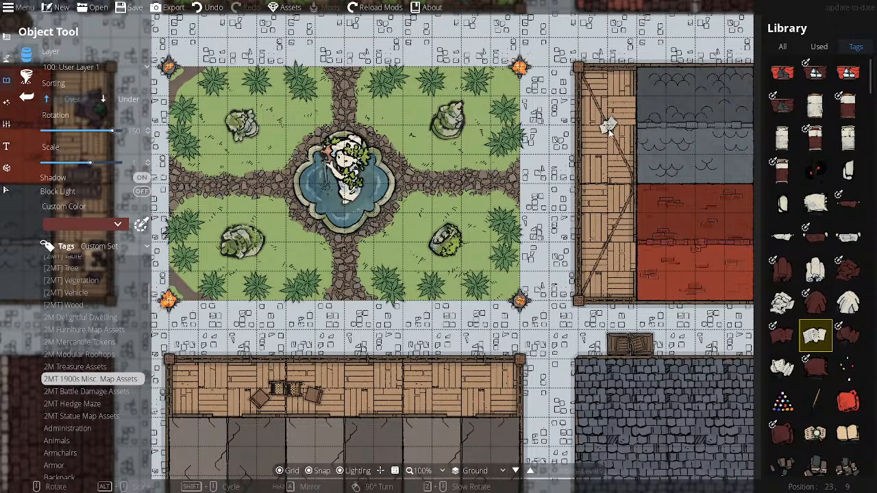
pyautogui.click(608, 130)
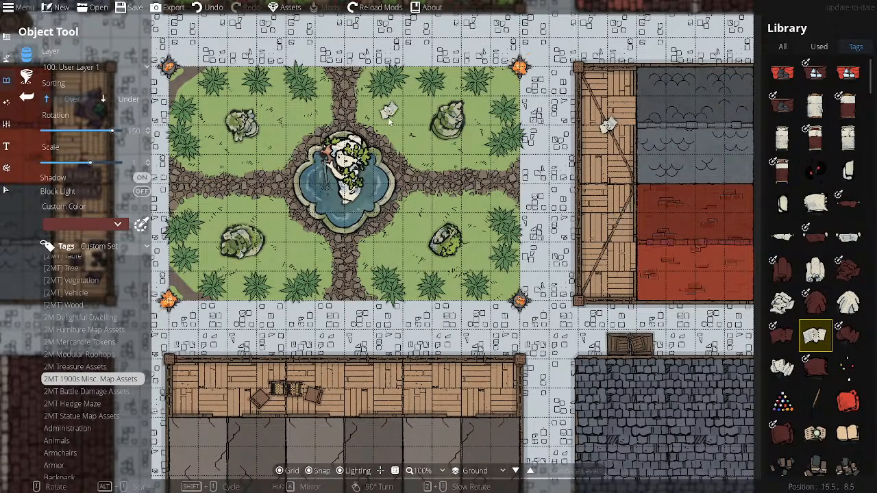
pyautogui.click(198, 7)
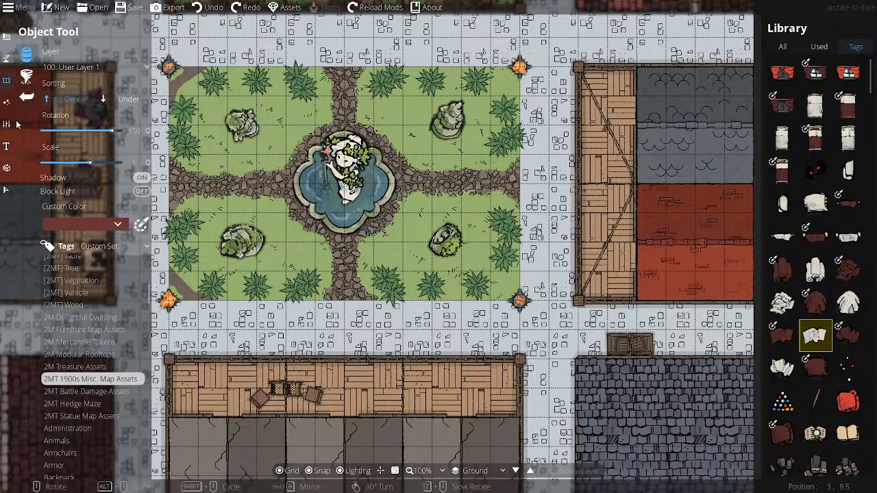
# - Move the rope on the eastern deck to layer 200: User Layer 2
pyautogui.click(6, 189)
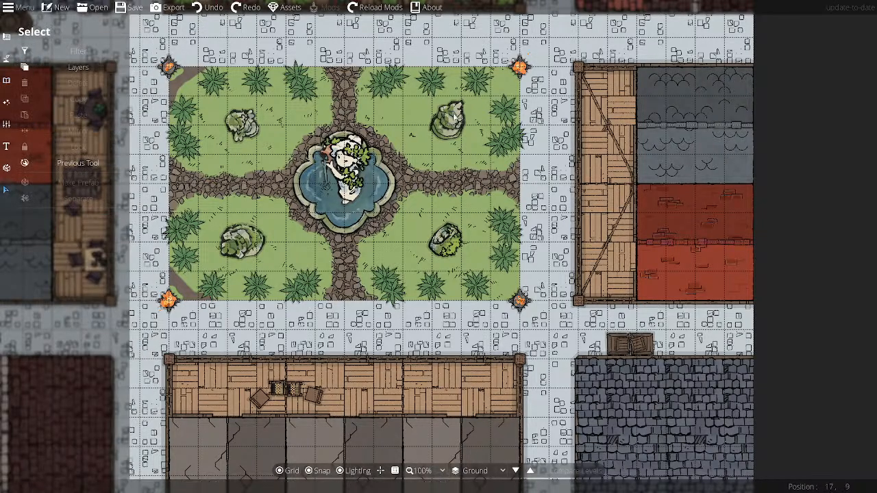
pyautogui.click(611, 136)
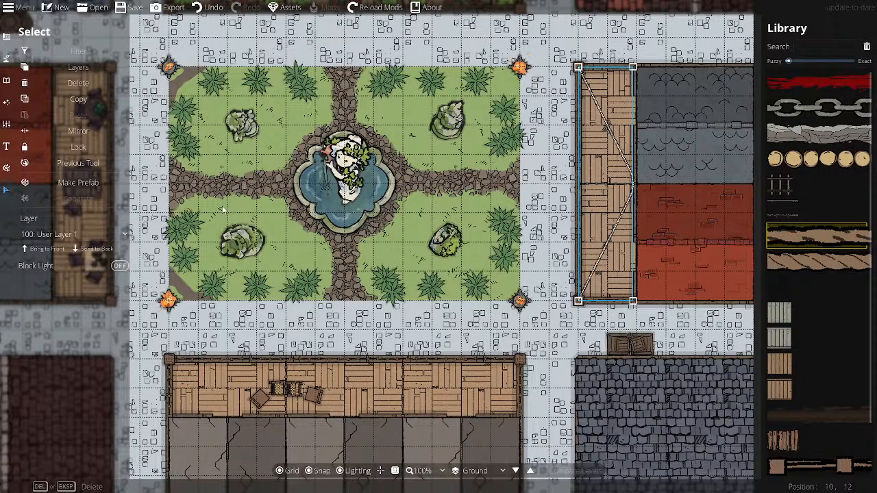
pyautogui.click(69, 234)
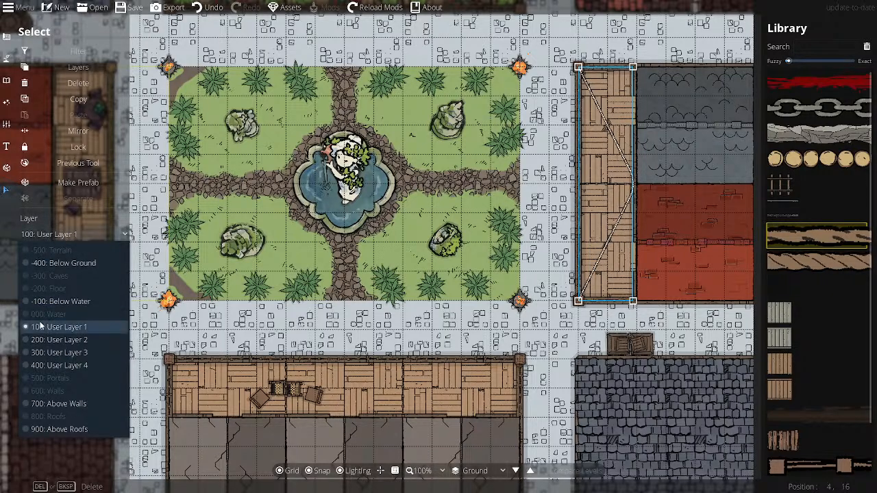
pyautogui.click(67, 335)
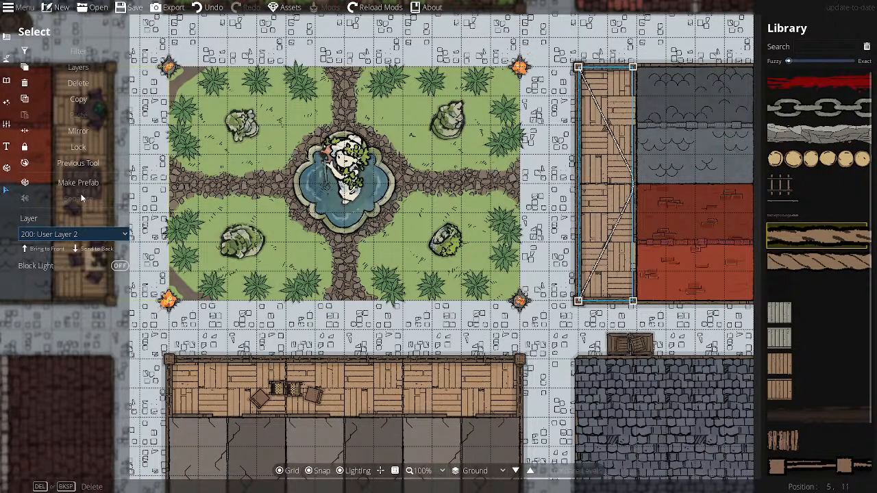
# - Browse the full object library down to the floor cloths and pick the folded white cloth
pyautogui.click(6, 59)
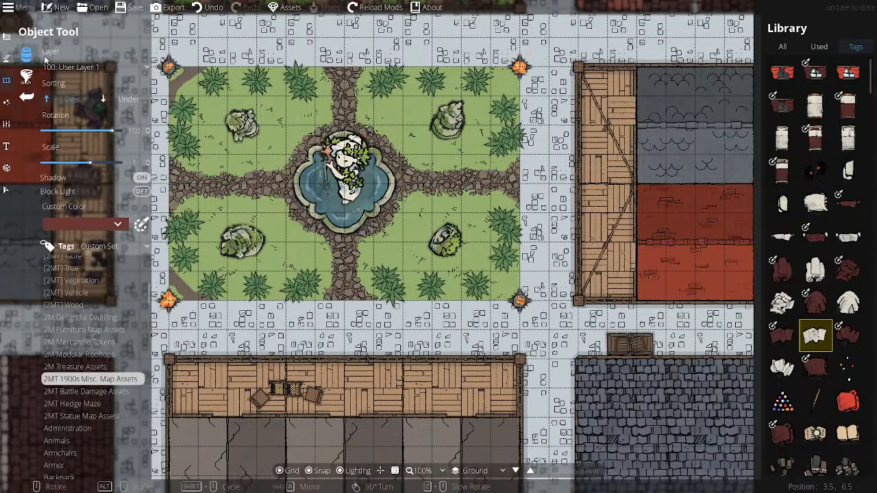
pyautogui.click(782, 46)
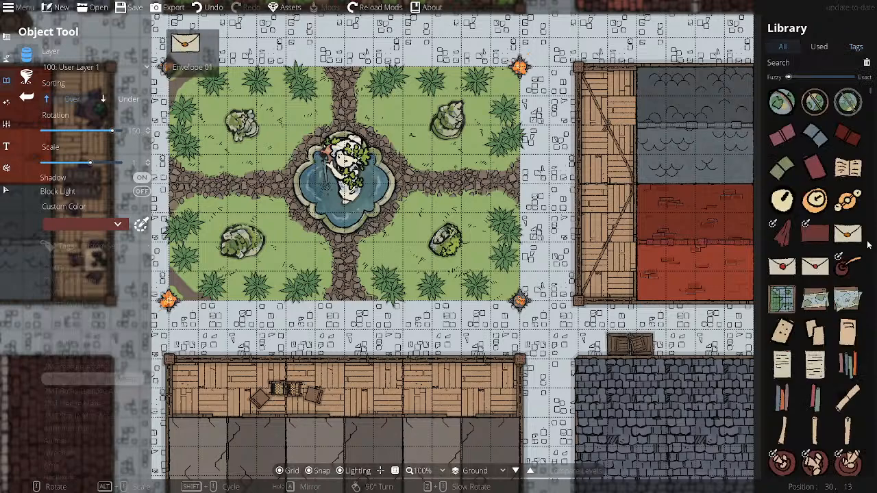
pyautogui.scroll(-10, 836, 262)
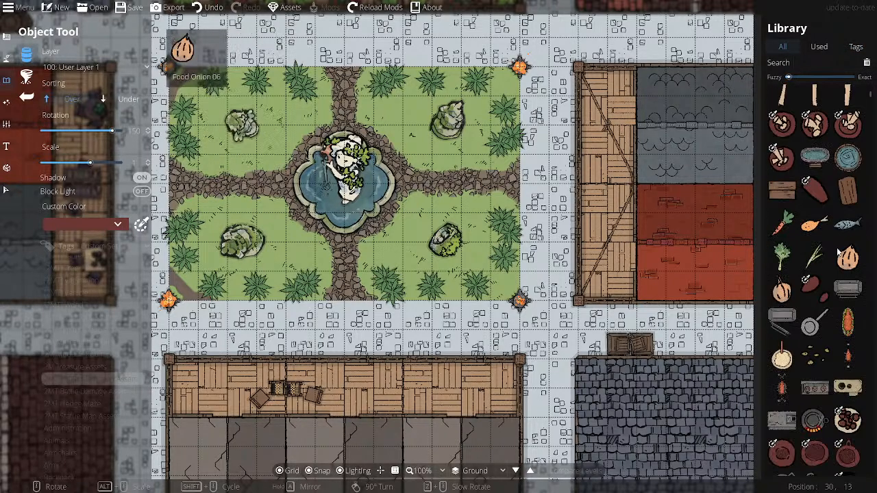
pyautogui.scroll(-15, 834, 263)
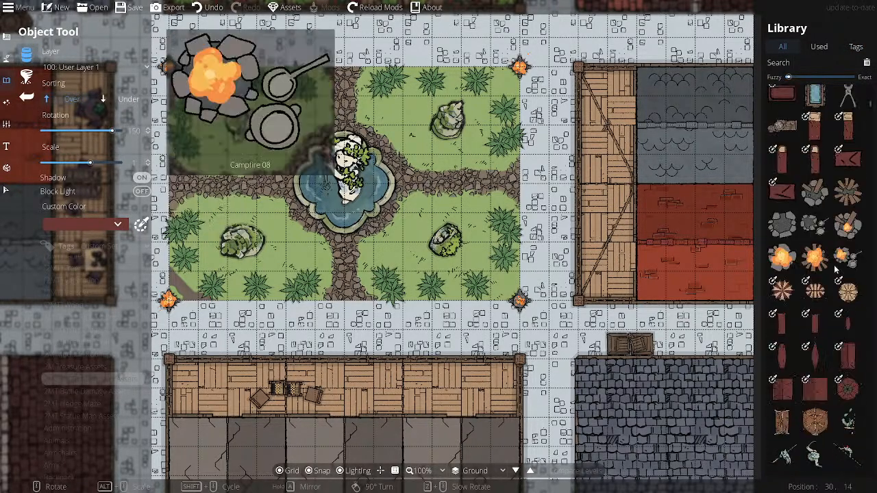
pyautogui.scroll(-15, 834, 271)
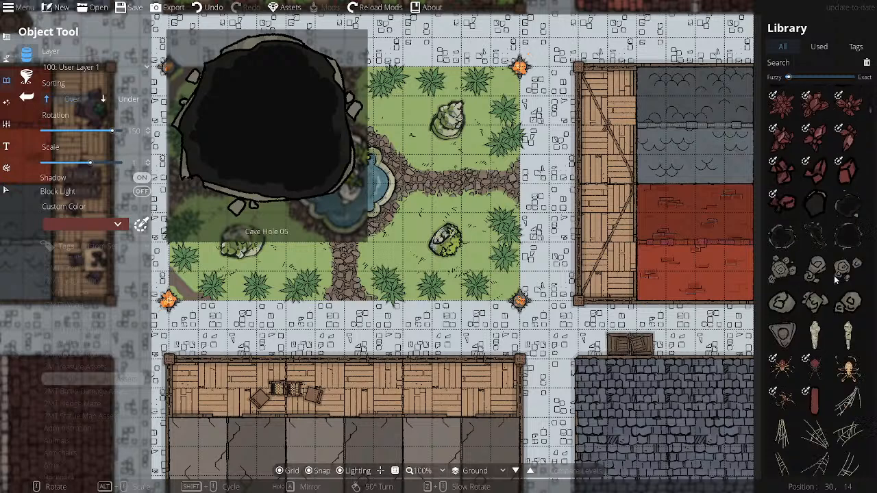
pyautogui.scroll(-10, 834, 279)
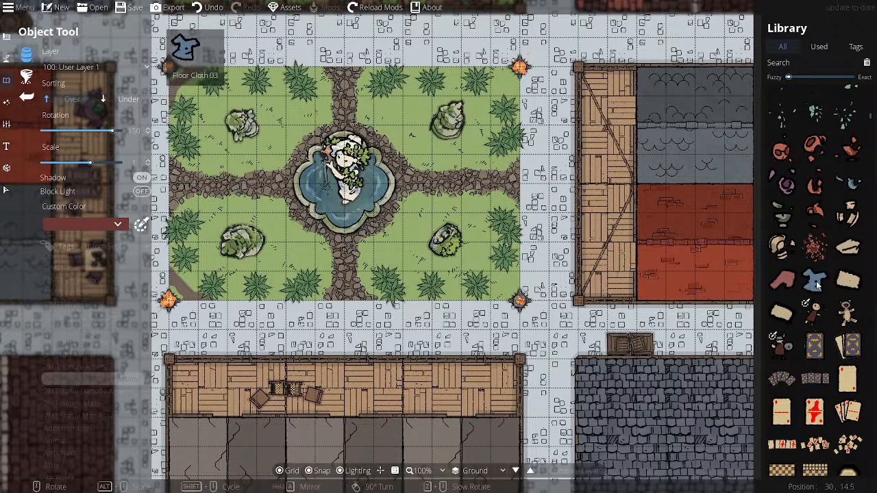
pyautogui.click(848, 247)
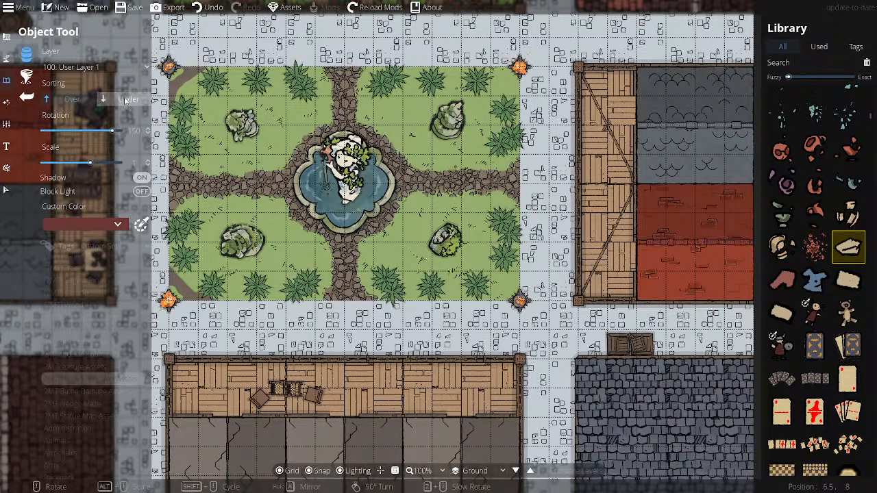
# - Set the object layer to 200: User Layer 2, turn snapping off, and rotate the cloth to match the upper rope
pyautogui.click(76, 69)
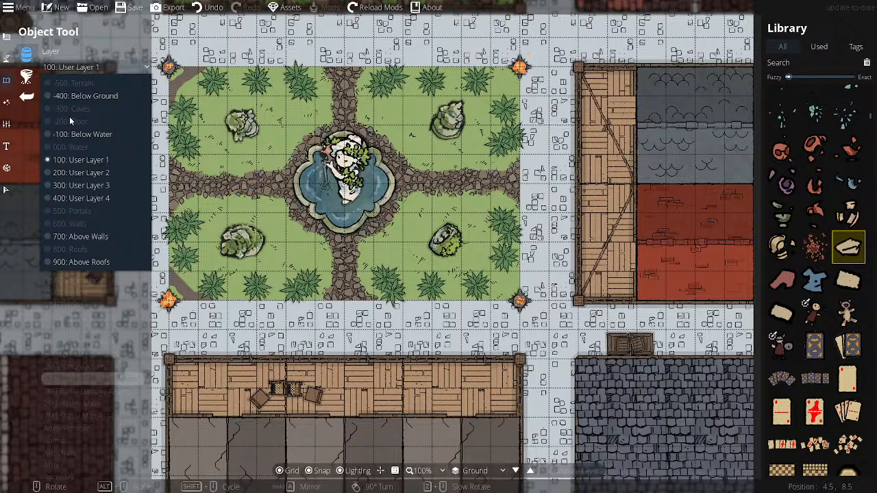
pyautogui.click(86, 172)
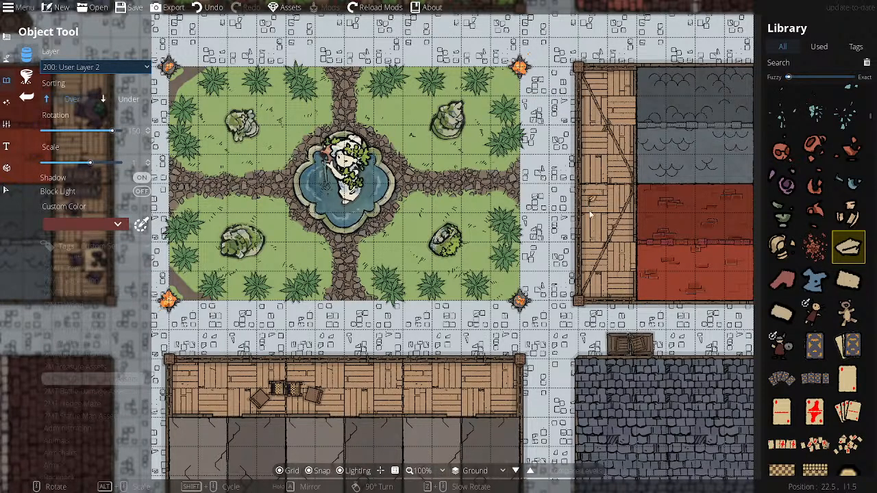
pyautogui.click(308, 472)
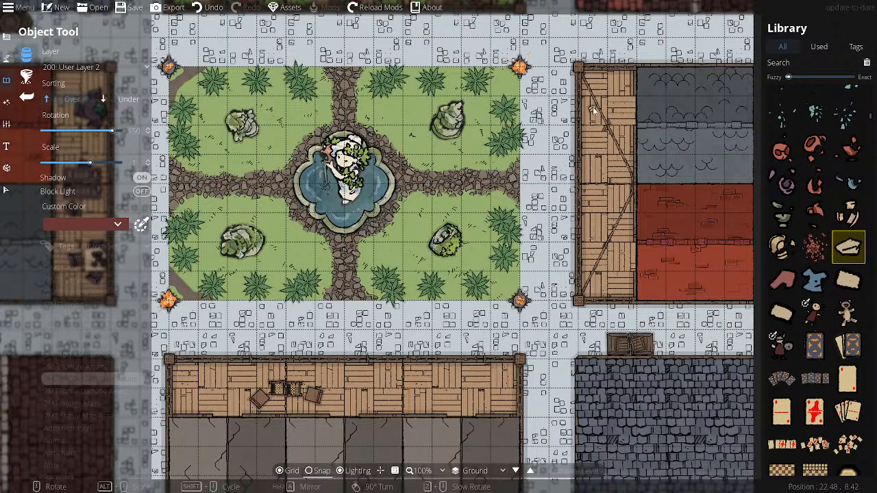
pyautogui.scroll(-2, 591, 98)
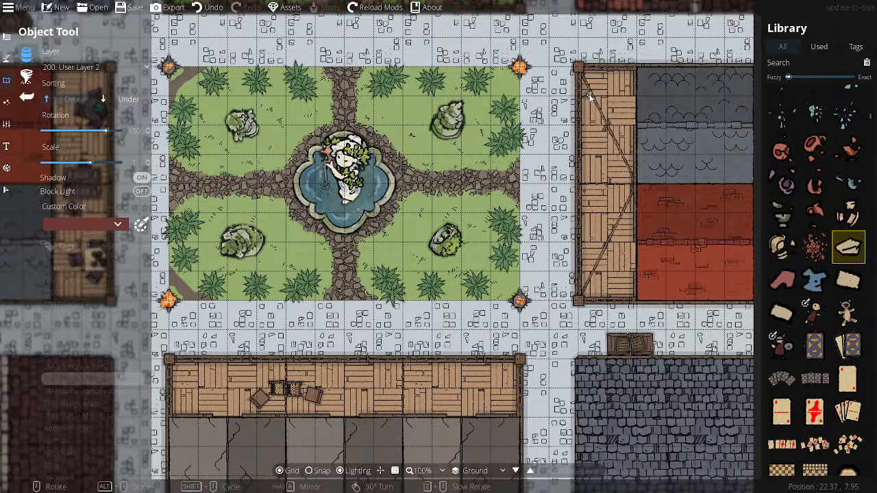
pyautogui.scroll(-2, 590, 98)
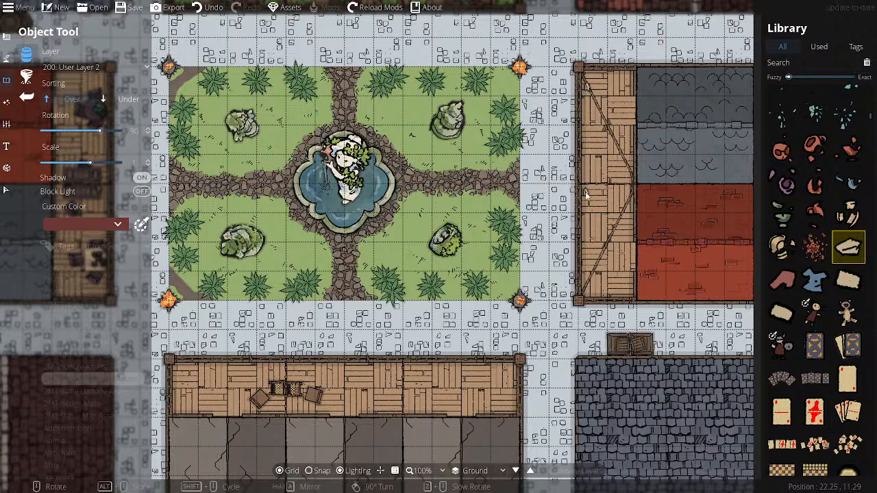
# - Hang the blue Floor Cloth 03 and the red Floor Cloth 02 side by side along the upper rope of the eastern deck
pyautogui.click(815, 286)
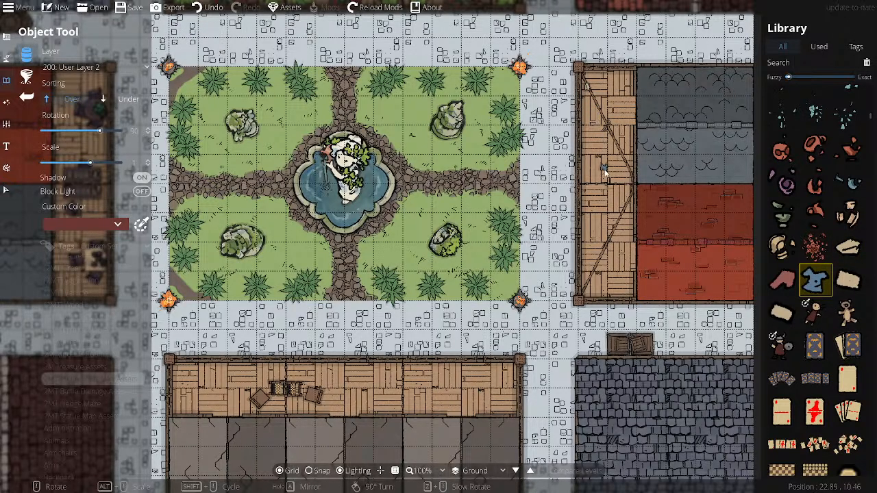
pyautogui.scroll(-5, 602, 172)
pyautogui.scroll(3, 603, 180)
pyautogui.scroll(1, 592, 102)
pyautogui.scroll(1, 593, 103)
pyautogui.click(781, 280)
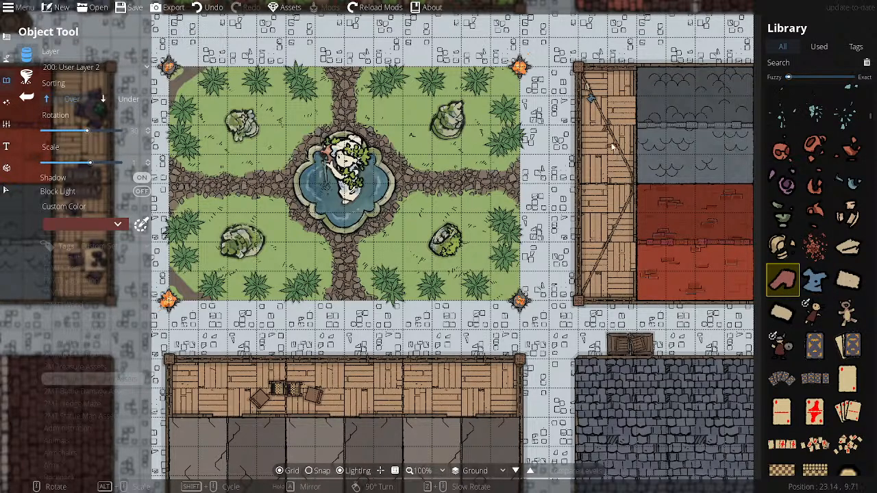
pyautogui.click(594, 108)
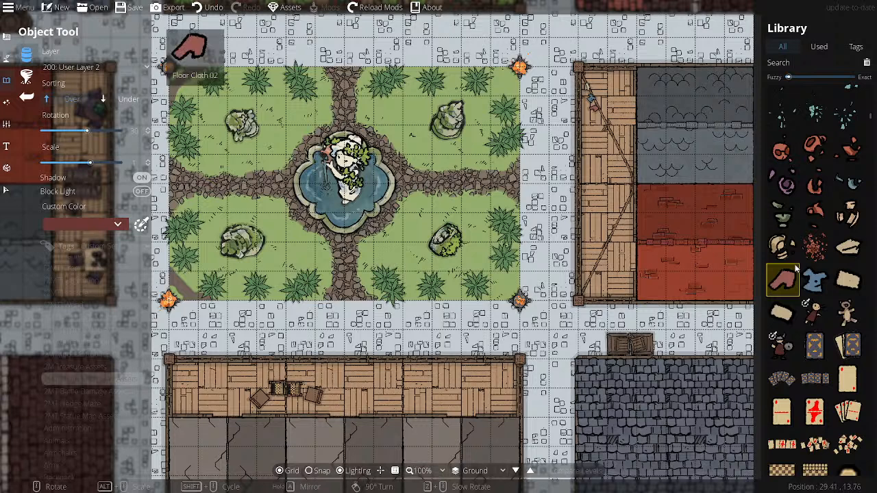
# - Hang a rotated red Floor Cloth 02 and blue Floor Cloth 03 near the lower end of the eastern deck's rope
pyautogui.scroll(-10, 815, 291)
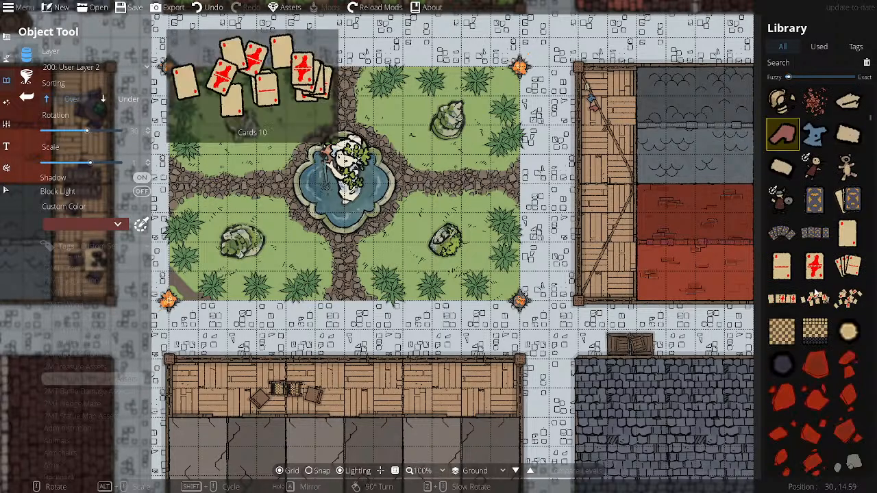
pyautogui.scroll(5, 817, 295)
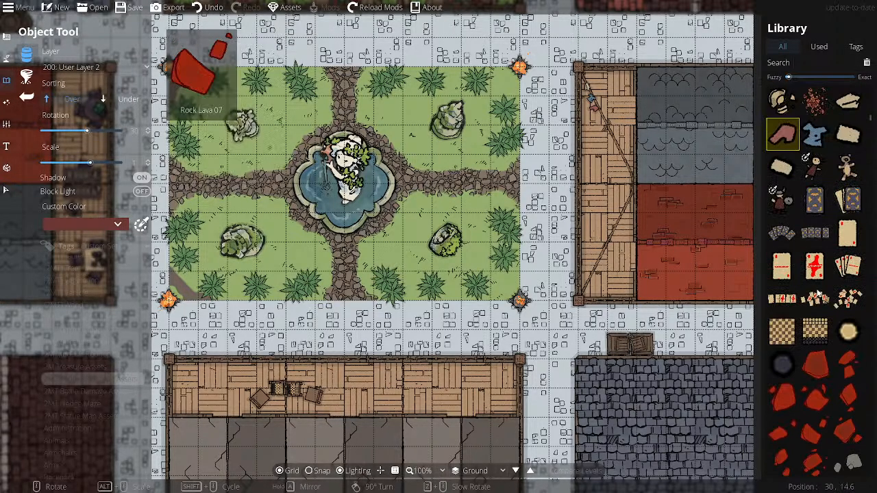
pyautogui.scroll(3, 817, 293)
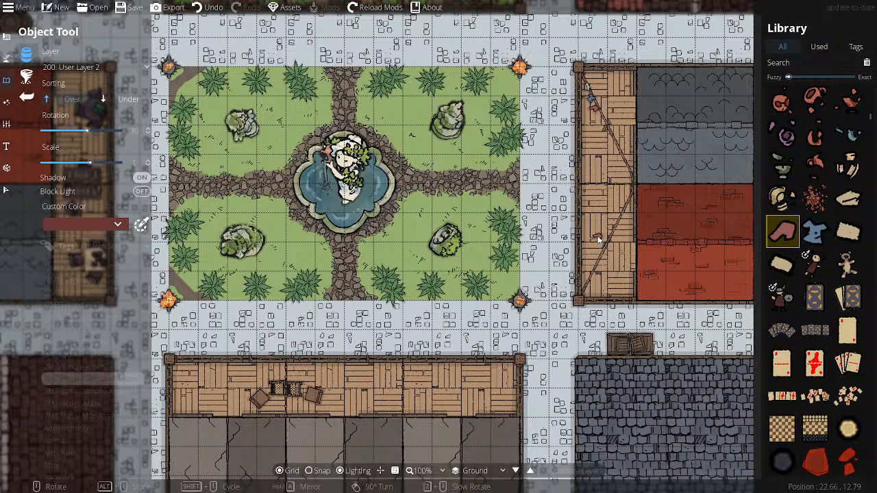
pyautogui.scroll(-20, 597, 237)
pyautogui.scroll(-3, 607, 256)
pyautogui.scroll(-1, 590, 292)
pyautogui.click(815, 232)
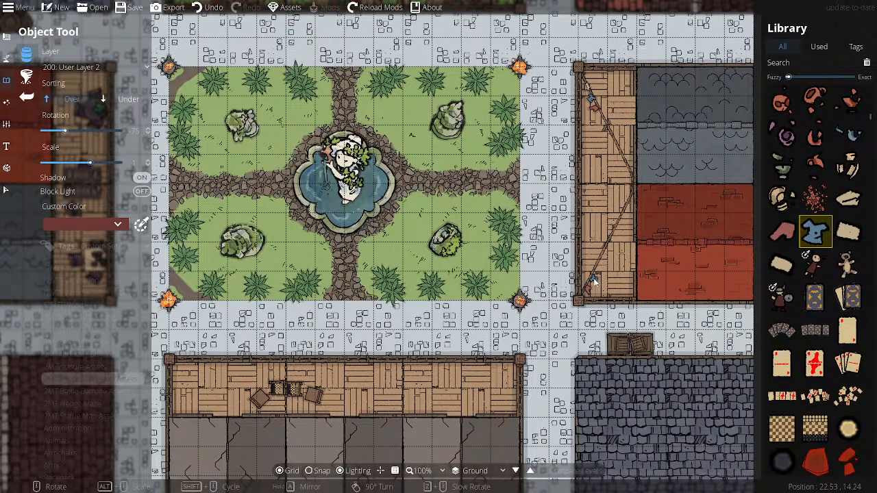
pyautogui.click(848, 199)
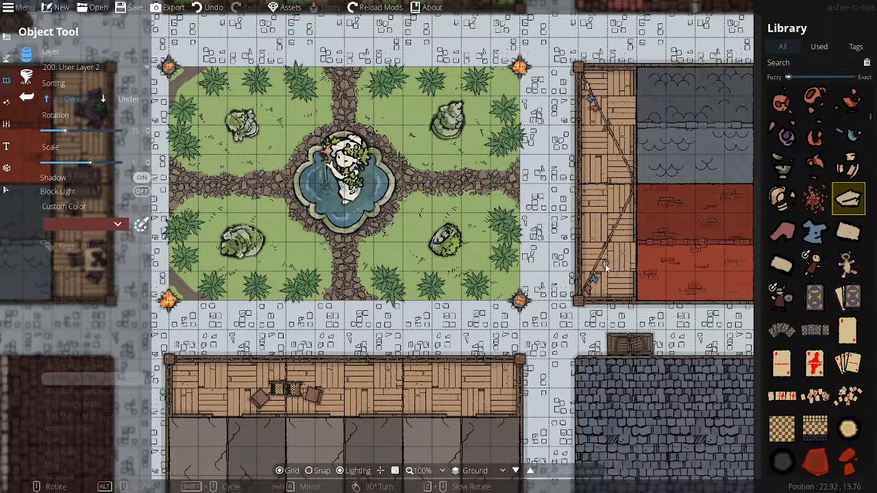
pyautogui.scroll(3, 605, 268)
# - Reposition the blue and red cloths on the eastern deck so they are spaced apart along the upper and lower ropes
pyautogui.click(6, 190)
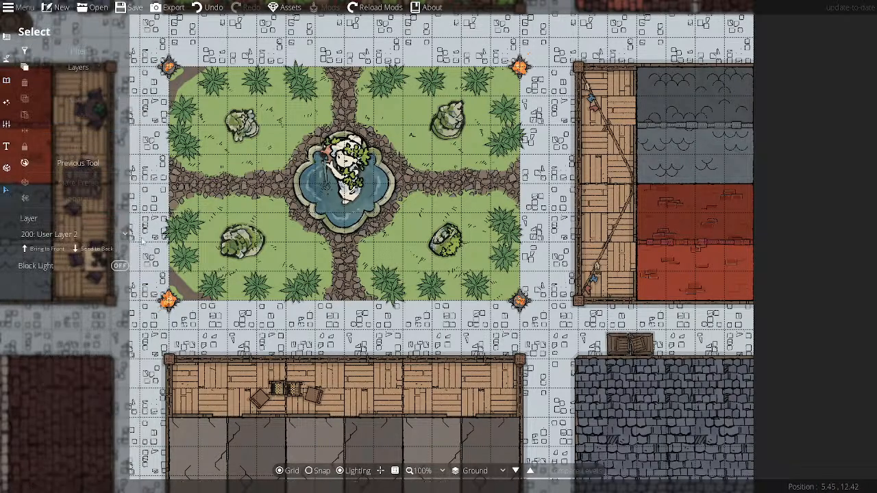
pyautogui.click(598, 268)
pyautogui.moveTo(598, 268)
pyautogui.mouseDown()
pyautogui.moveTo(603, 256)
pyautogui.moveTo(596, 281)
pyautogui.moveTo(599, 270)
pyautogui.mouseUp()
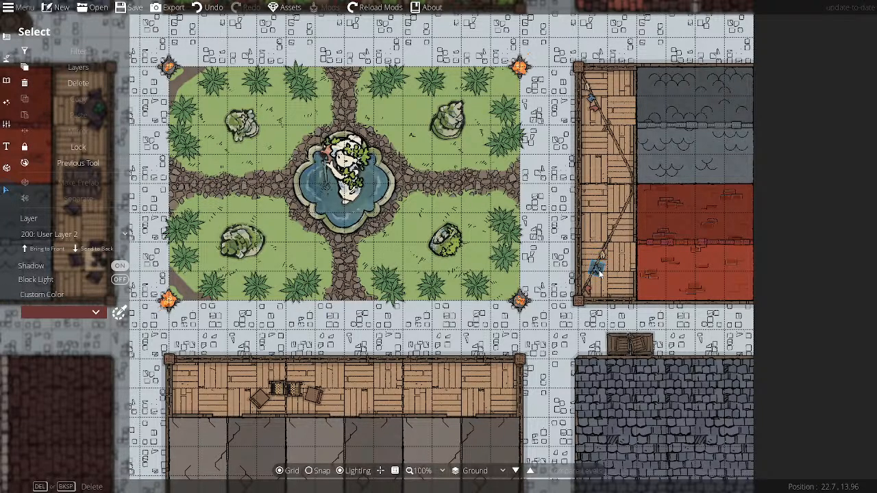
pyautogui.rightClick(599, 270)
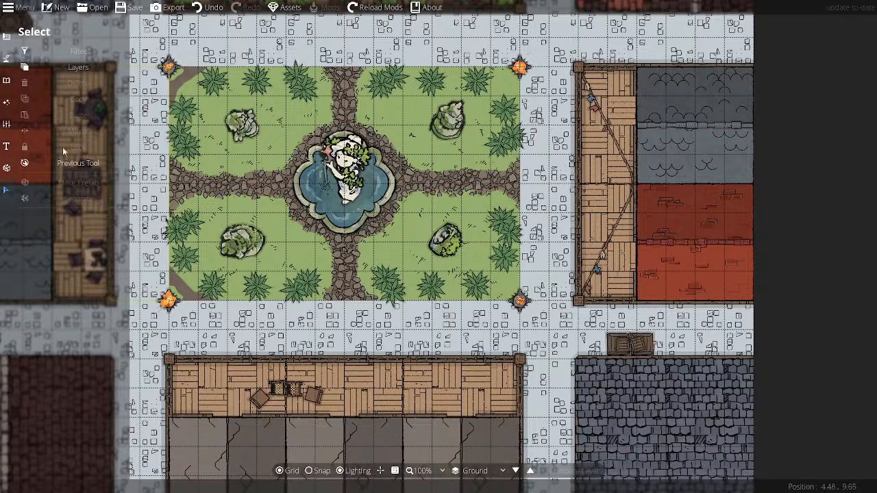
pyautogui.click(597, 115)
pyautogui.moveTo(597, 115)
pyautogui.mouseDown()
pyautogui.moveTo(601, 124)
pyautogui.moveTo(594, 108)
pyautogui.mouseUp()
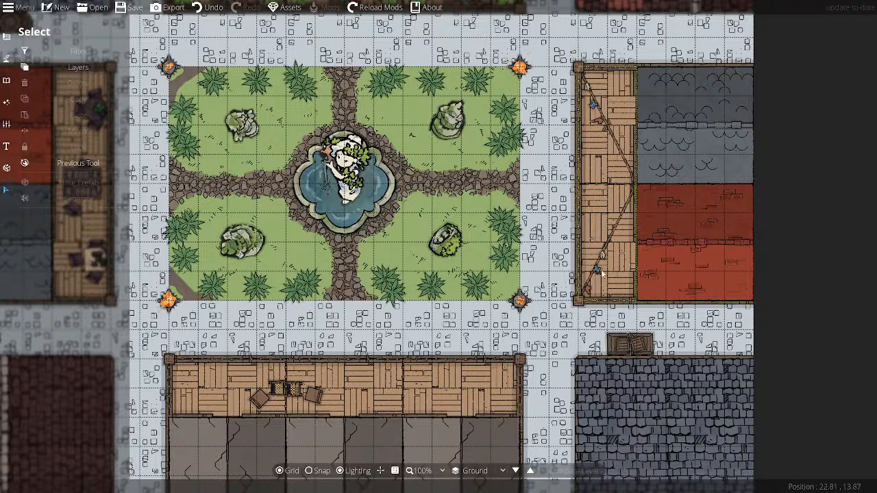
pyautogui.click(598, 272)
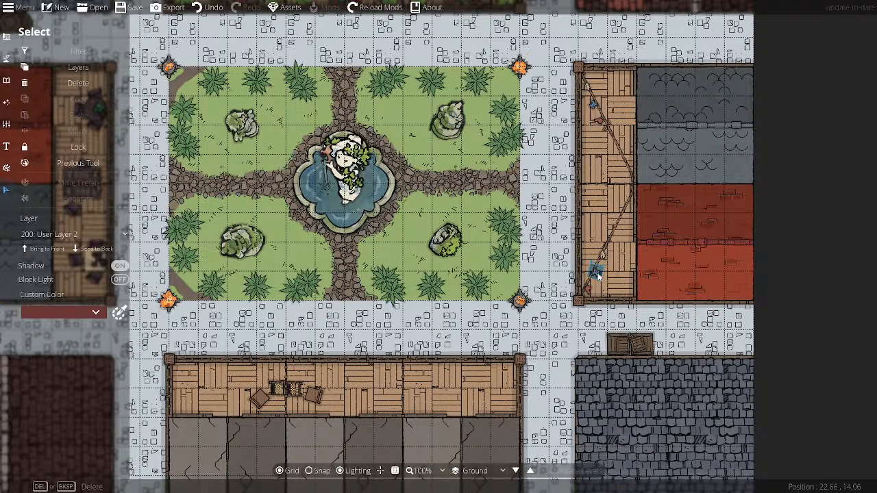
pyautogui.click(597, 272)
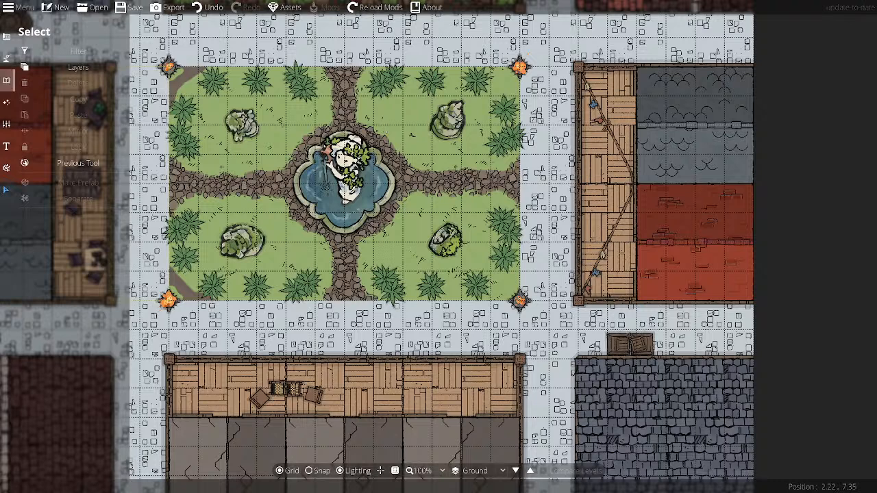
# - Place a quarter-round wooden corner table in the upper roof-side corner of the eastern deck with snapping on
pyautogui.click(6, 81)
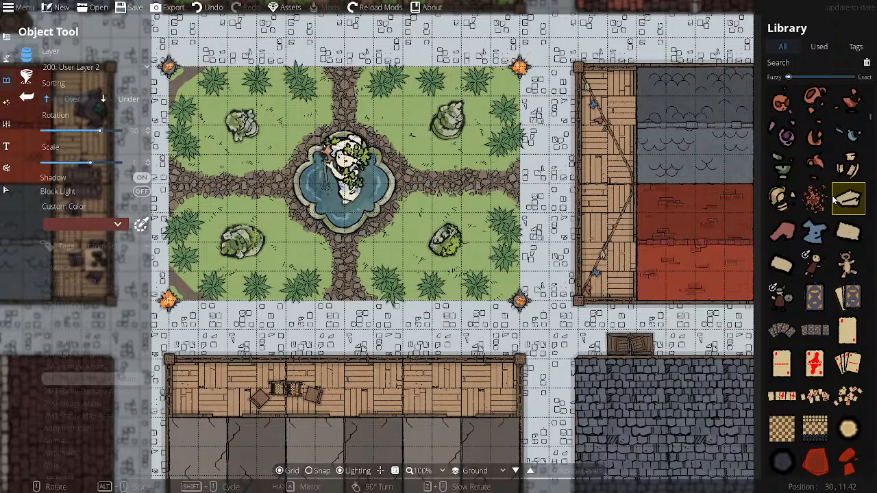
pyautogui.moveTo(870, 117); pyautogui.dragTo(870, 176)
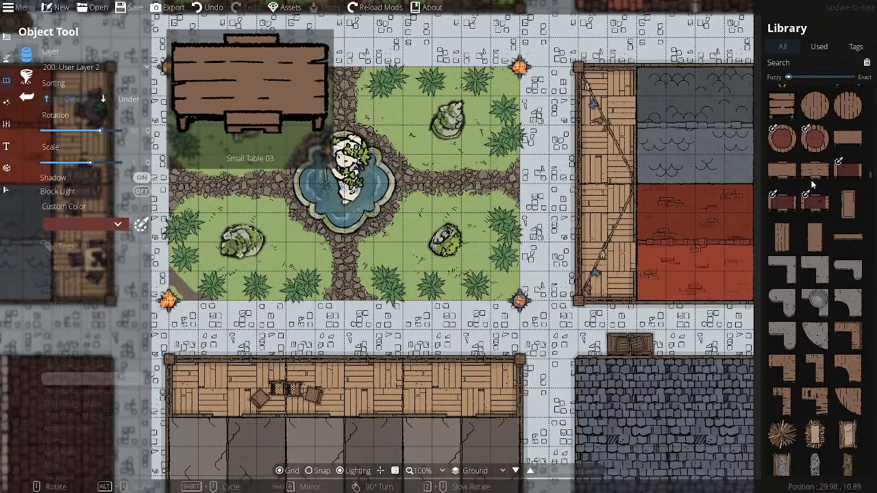
pyautogui.click(789, 239)
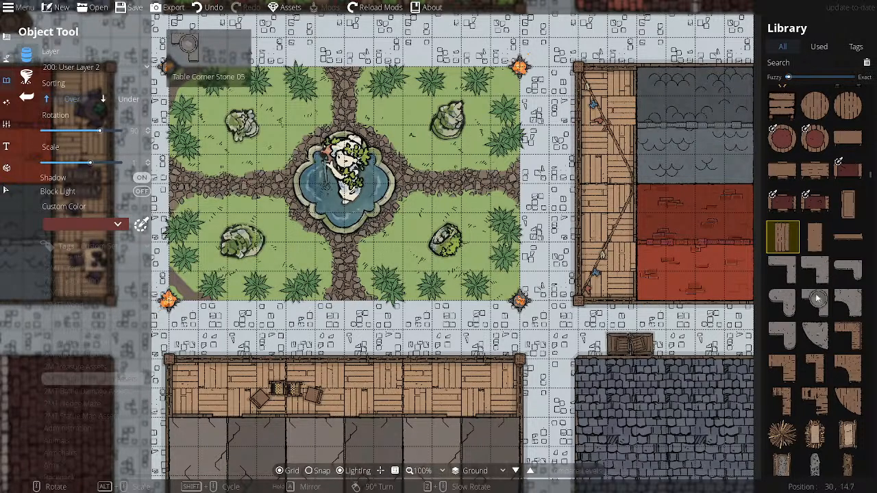
pyautogui.click(848, 401)
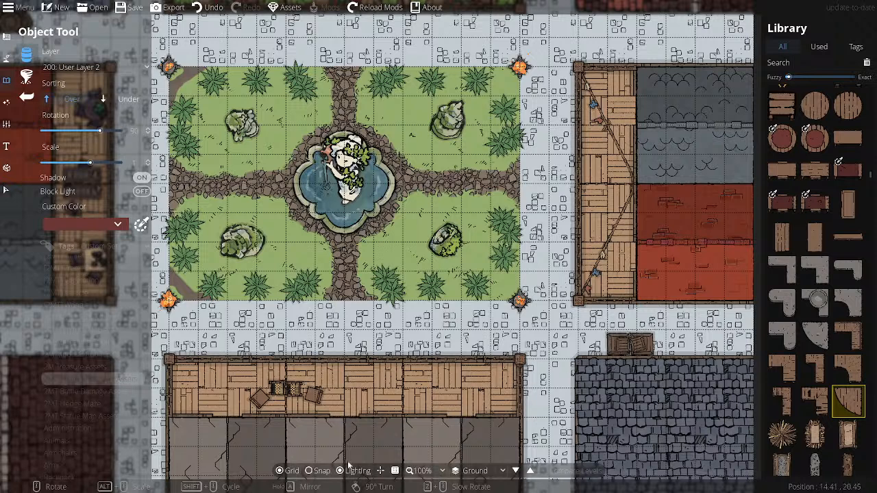
pyautogui.click(317, 470)
pyautogui.scroll(-3, 586, 152)
pyautogui.click(621, 85)
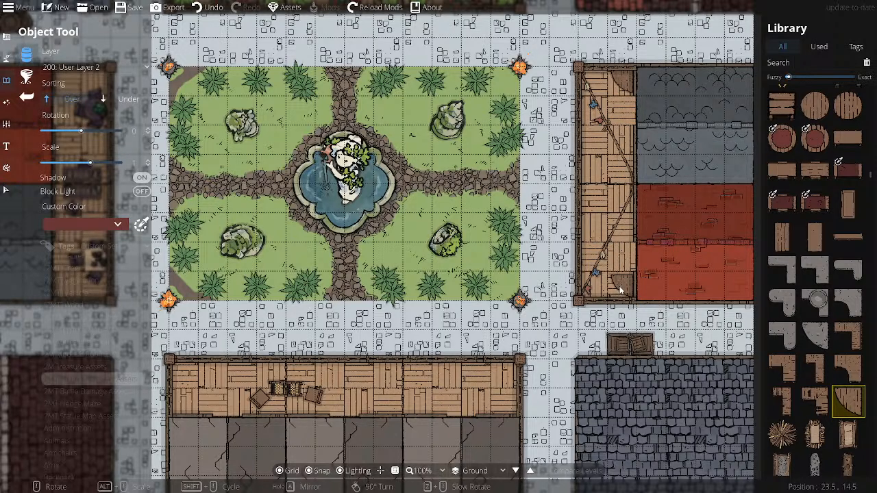
# - Place a second quarter-round corner table, rotated to fit, in the lower roof-side corner of the eastern deck
pyautogui.scroll(3, 620, 292)
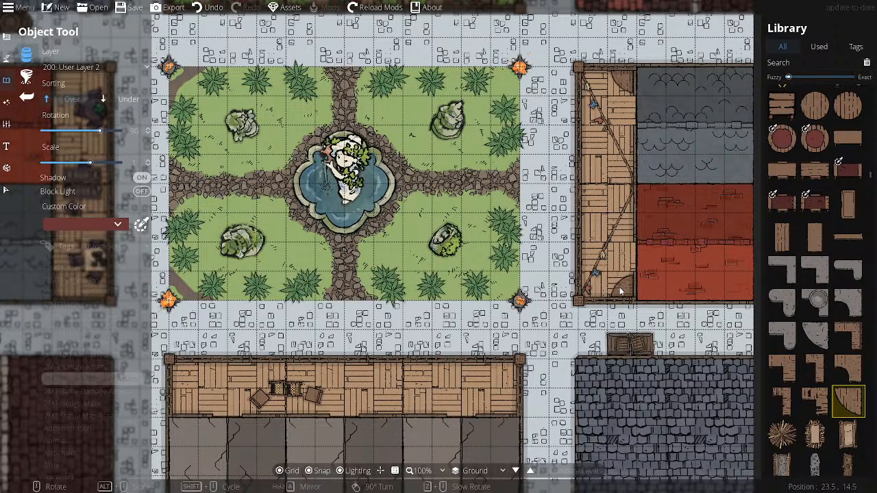
pyautogui.scroll(-2, 620, 291)
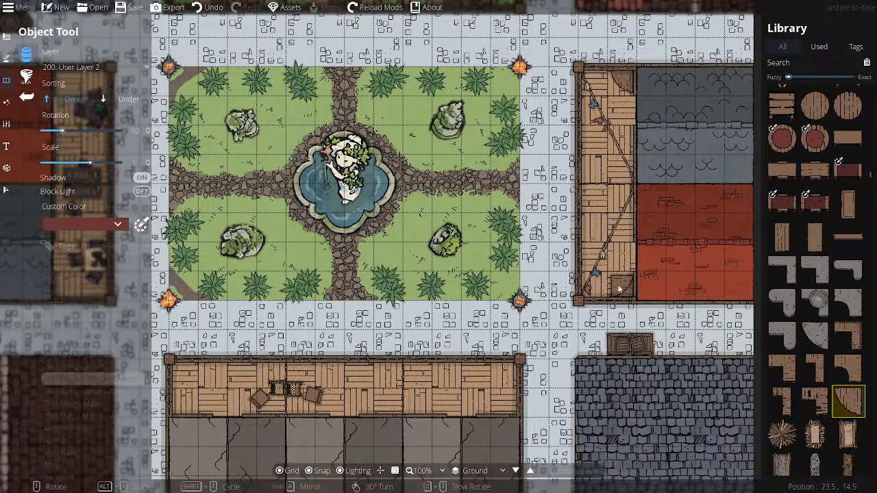
pyautogui.click(619, 289)
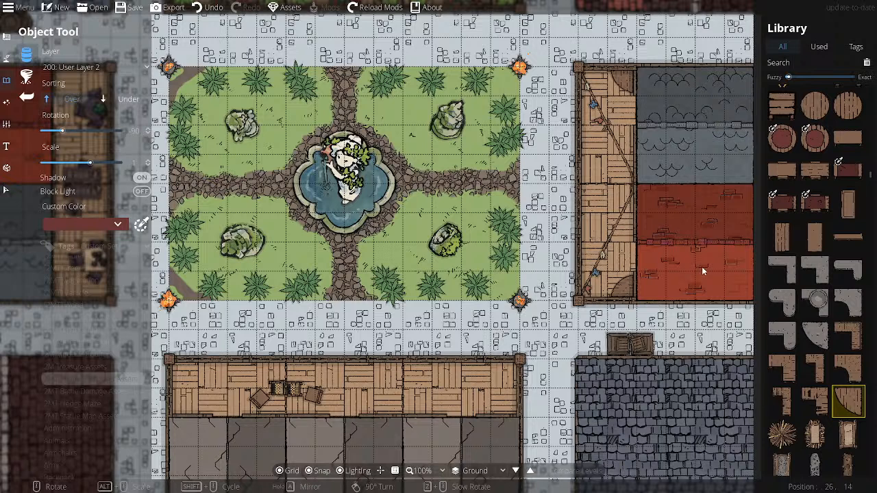
# - Place a long wooden table, rotated to run lengthwise along the outer railing, midway along the eastern deck
pyautogui.click(781, 239)
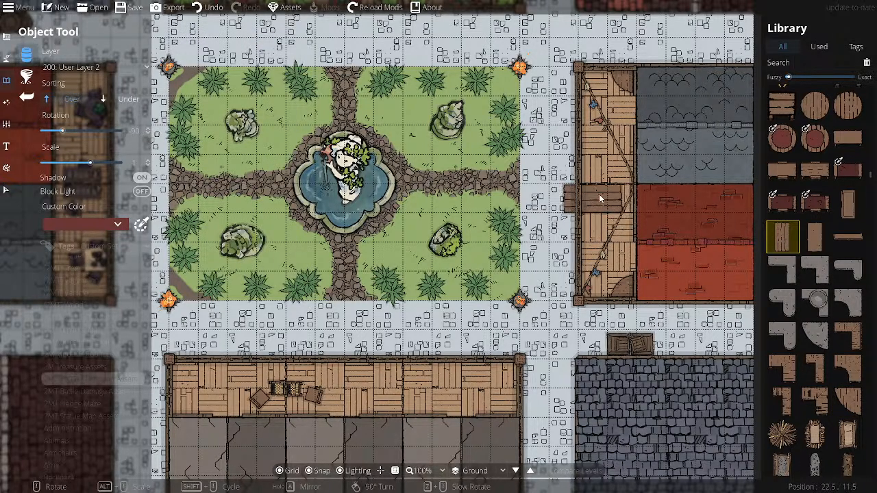
pyautogui.scroll(-1, 599, 194)
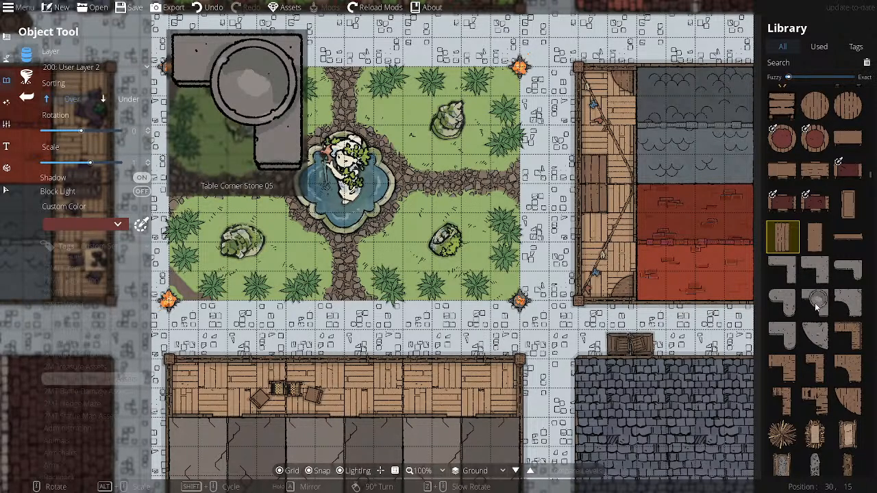
# - Place the dark green potted plant from the used assets on the lower corner table of the eastern deck
pyautogui.moveTo(818, 230)
pyautogui.click(819, 46)
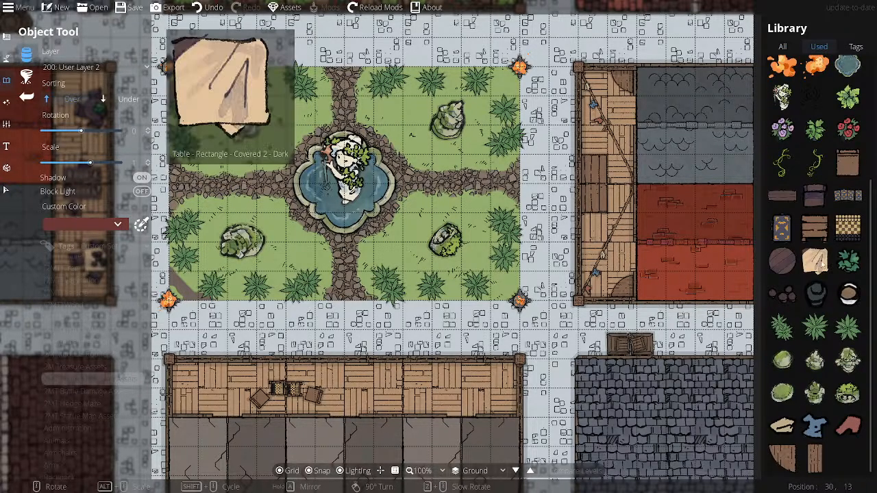
pyautogui.click(849, 269)
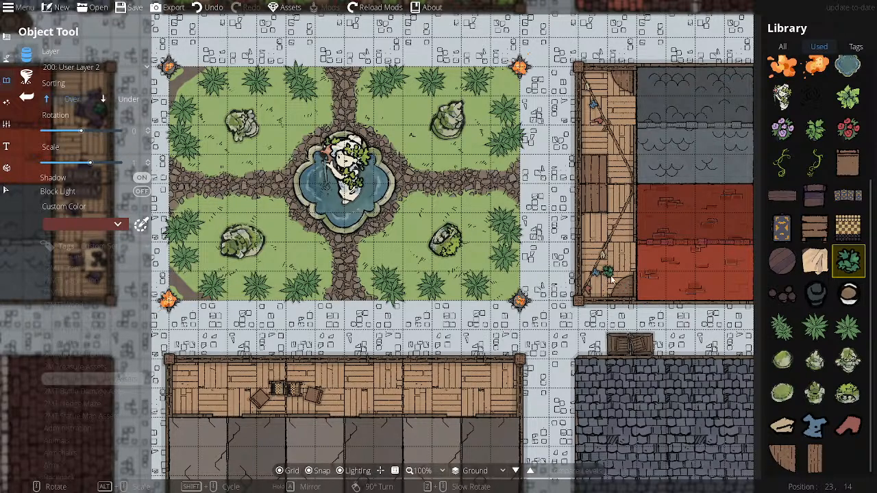
pyautogui.scroll(-6, 618, 277)
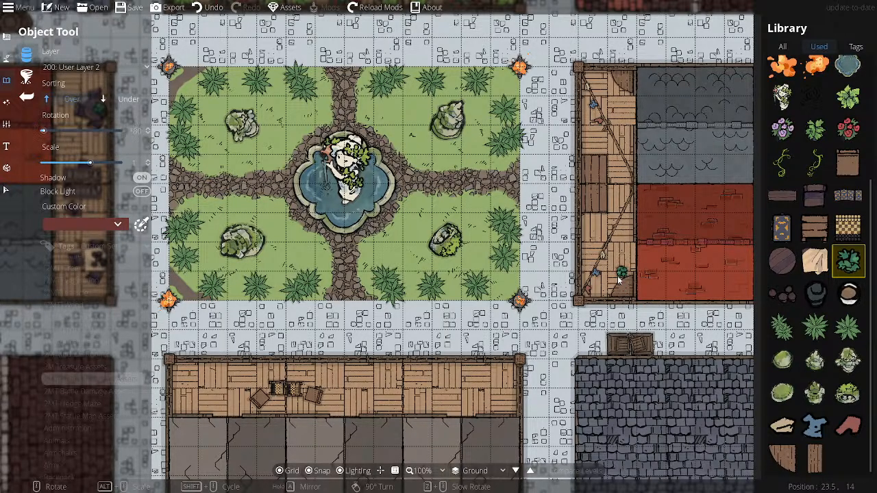
pyautogui.scroll(6, 619, 279)
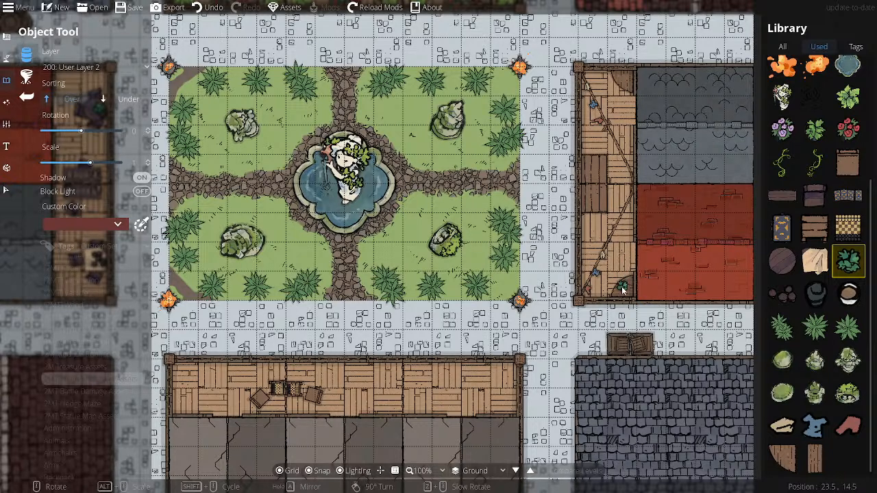
pyautogui.click(623, 289)
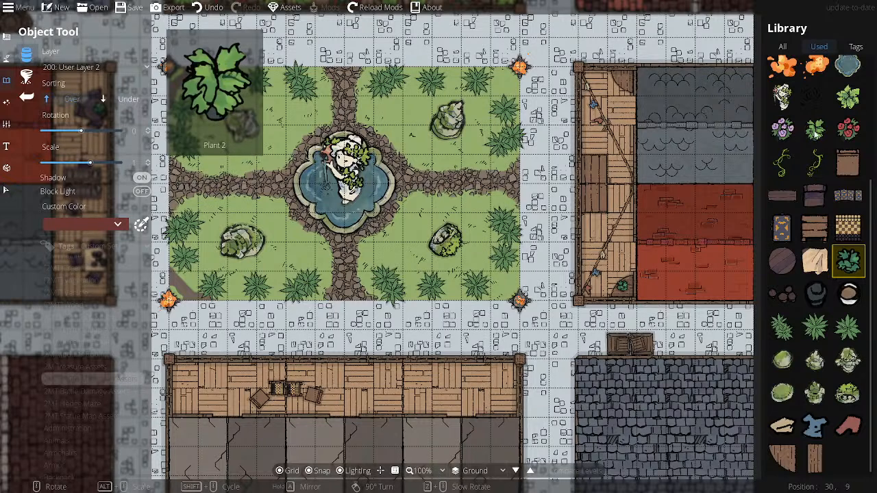
# - Turn snapping off, undo the last plant placement and put Plant 2 on the eastern deck's lower corner table
pyautogui.click(815, 130)
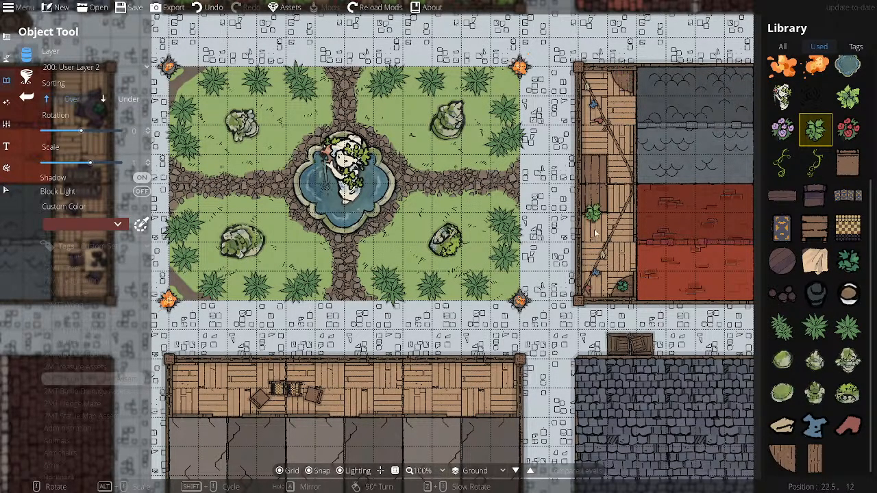
pyautogui.click(308, 471)
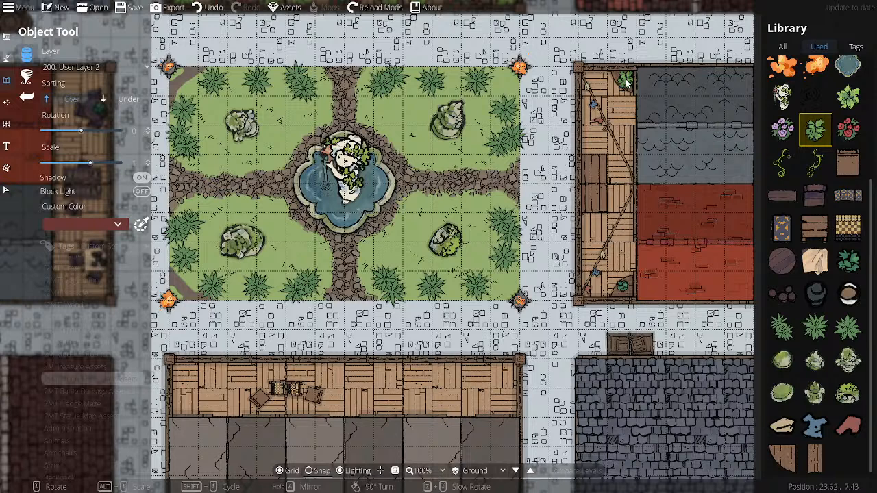
pyautogui.click(207, 8)
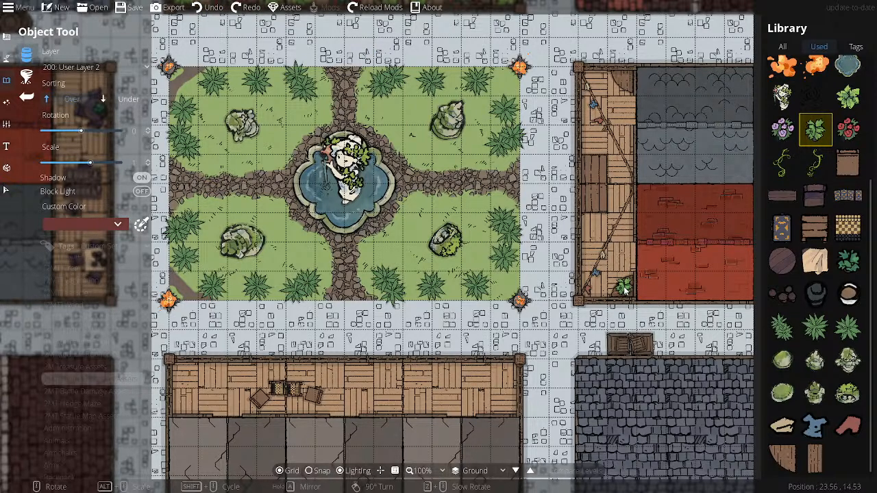
pyautogui.click(623, 289)
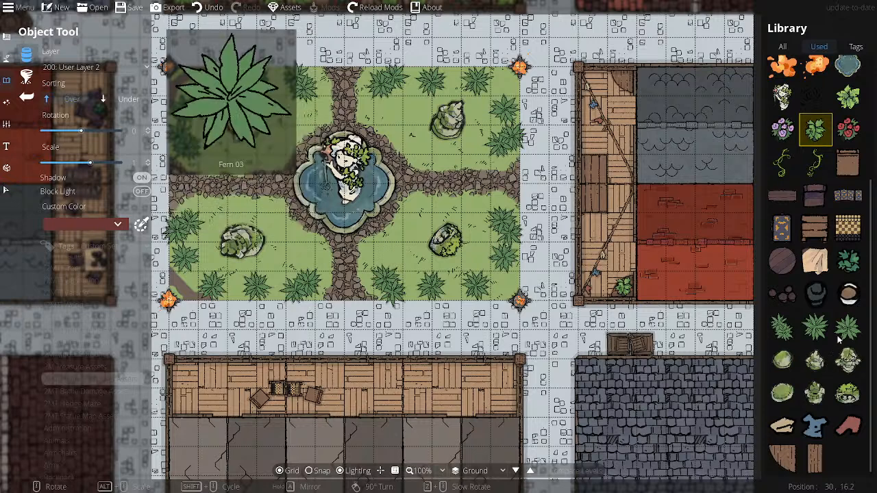
# - Place the dark green potted plant on the eastern deck's upper corner table and save the map
pyautogui.click(847, 267)
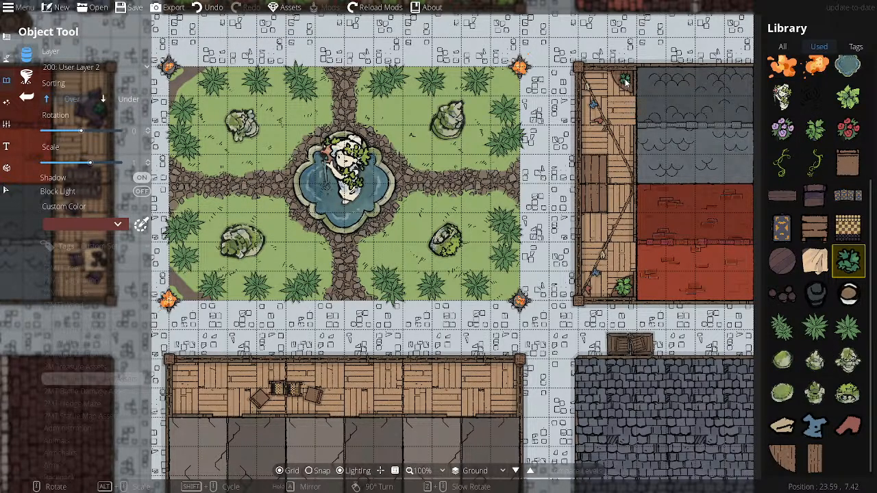
pyautogui.click(625, 81)
pyautogui.click(120, 10)
# - Place a slightly rotated white garment and a folded white cloth from 2MT 1900s Misc. Map Assets on the eastern deck's long table
pyautogui.click(78, 379)
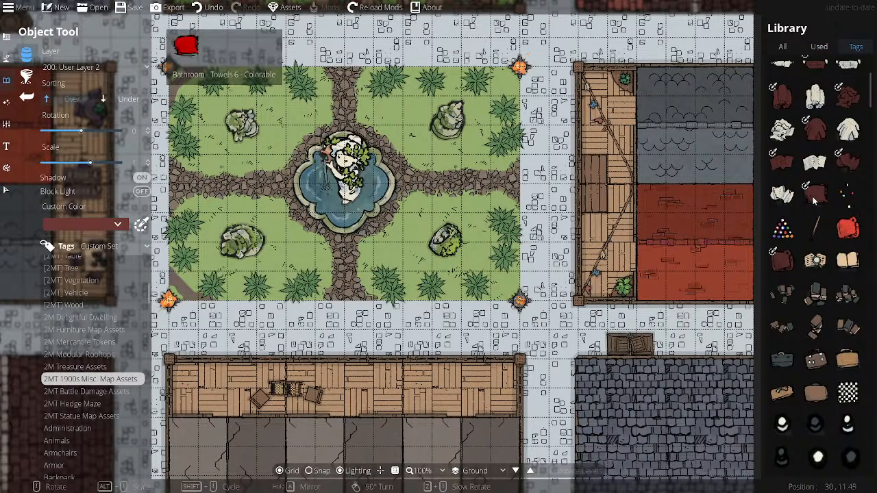
pyautogui.scroll(3, 813, 198)
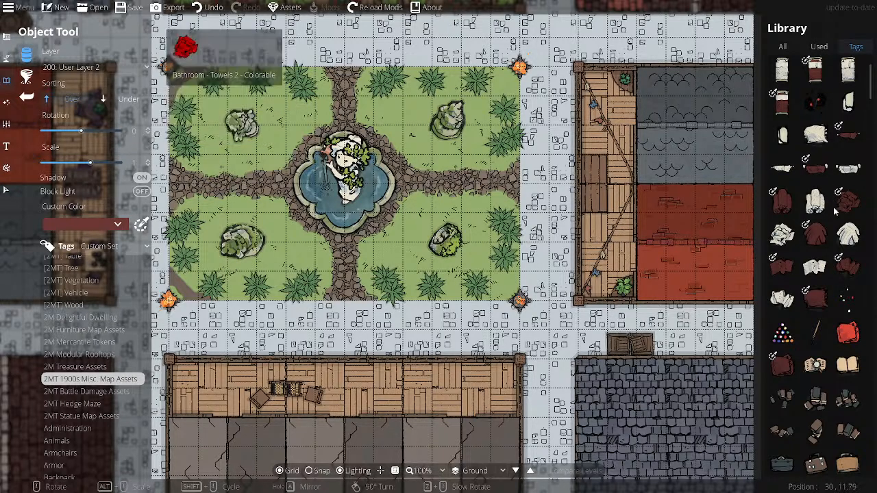
pyautogui.click(849, 236)
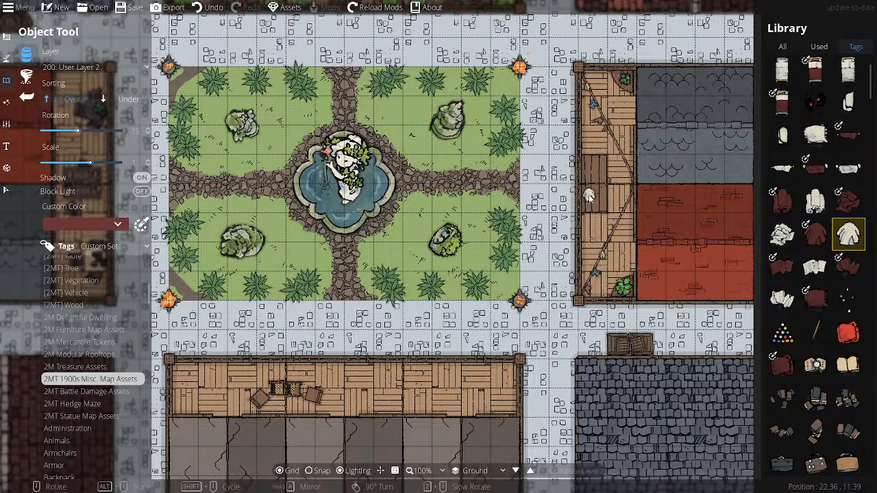
pyautogui.scroll(1, 590, 198)
pyautogui.rightClick(589, 197)
pyautogui.rightClick(589, 197)
pyautogui.rightClick(589, 197)
pyautogui.rightClick(589, 197)
pyautogui.click(817, 137)
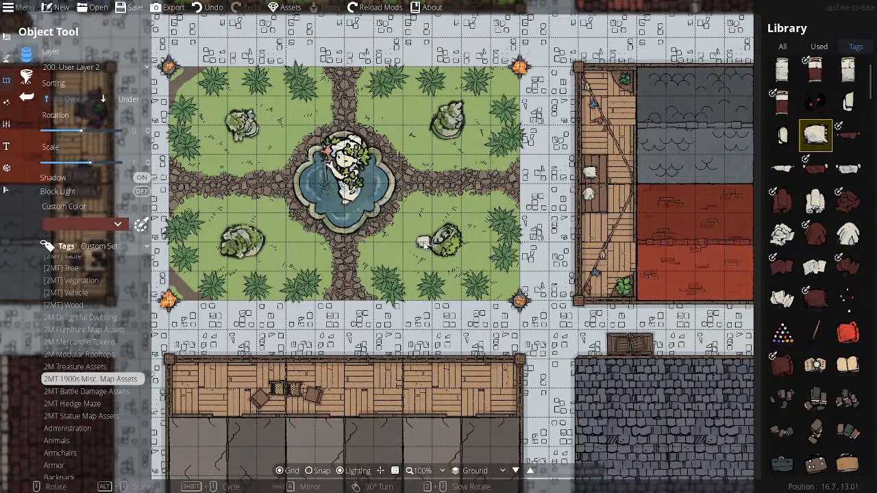
# - Place two rotated wooden chairs at the lower and upper ends of the eastern deck's long table, sorted under it, and save the map
pyautogui.moveTo(424, 248); pyautogui.dragTo(524, 267)
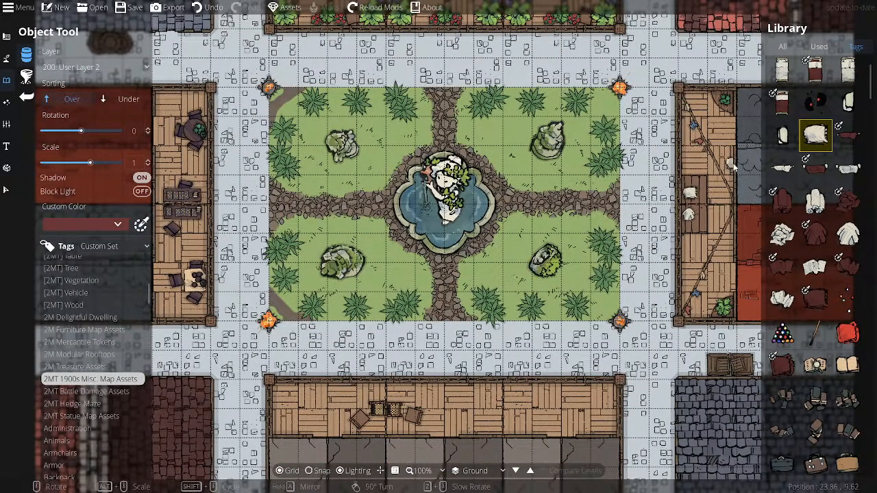
pyautogui.click(819, 46)
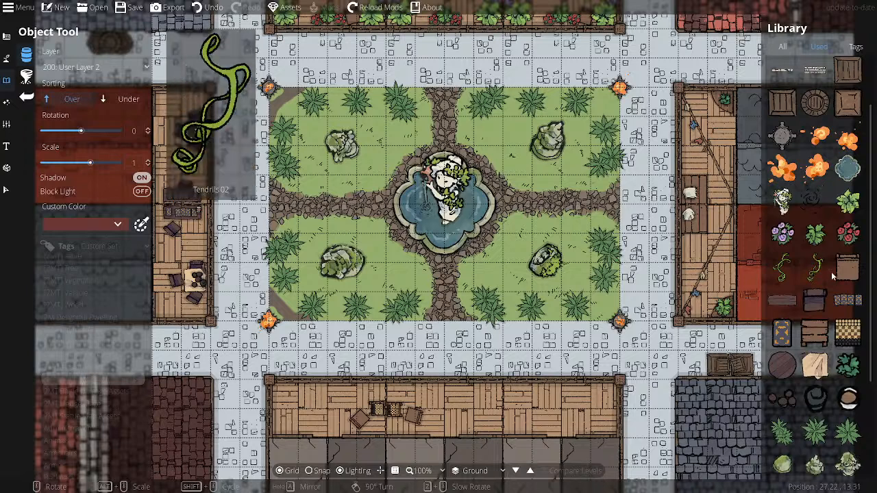
pyautogui.rightClick(695, 248)
pyautogui.rightClick(695, 247)
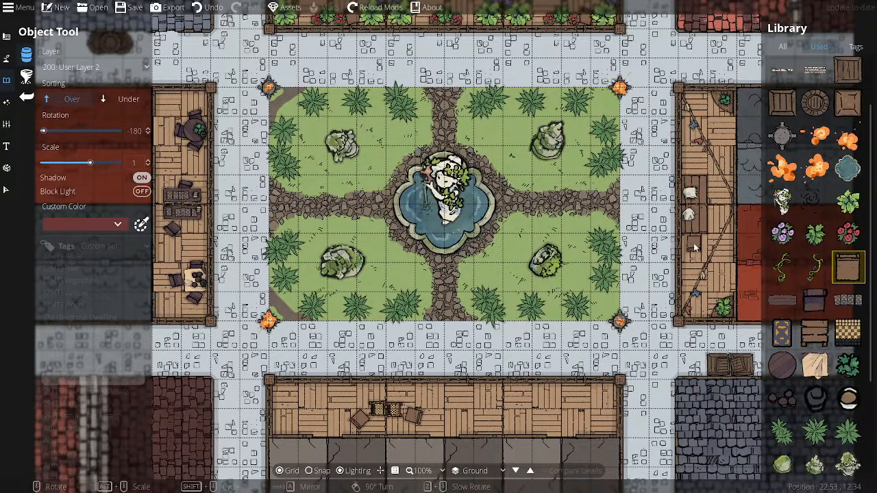
pyautogui.scroll(-1, 695, 247)
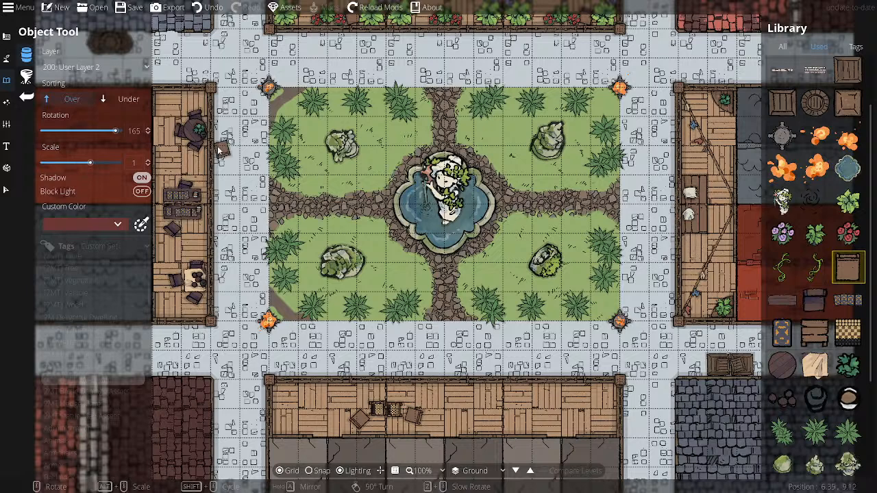
pyautogui.click(129, 99)
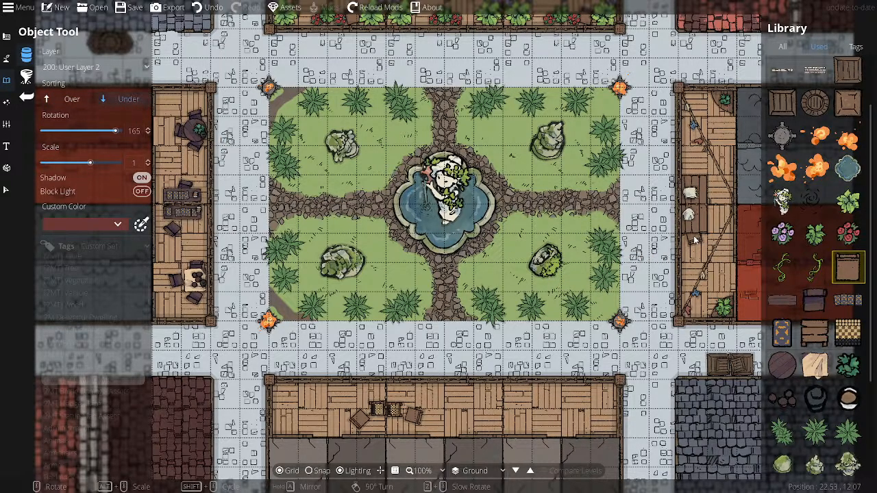
pyautogui.scroll(-11, 701, 181)
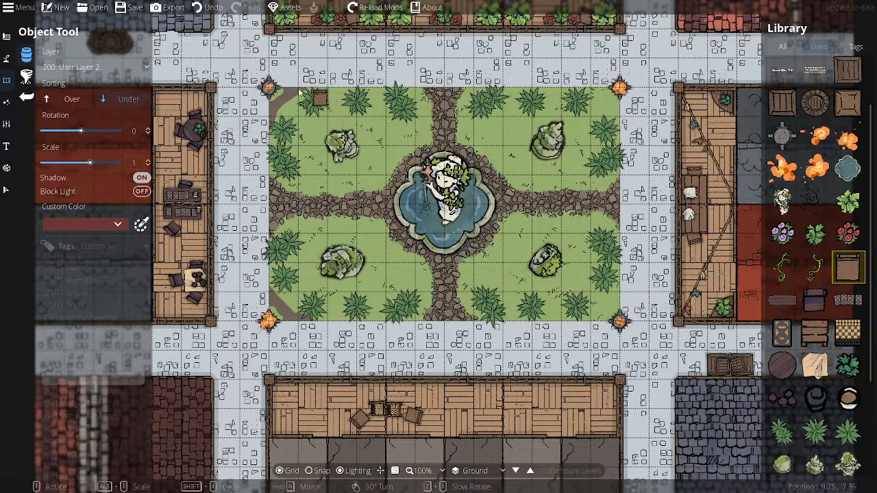
pyautogui.click(123, 8)
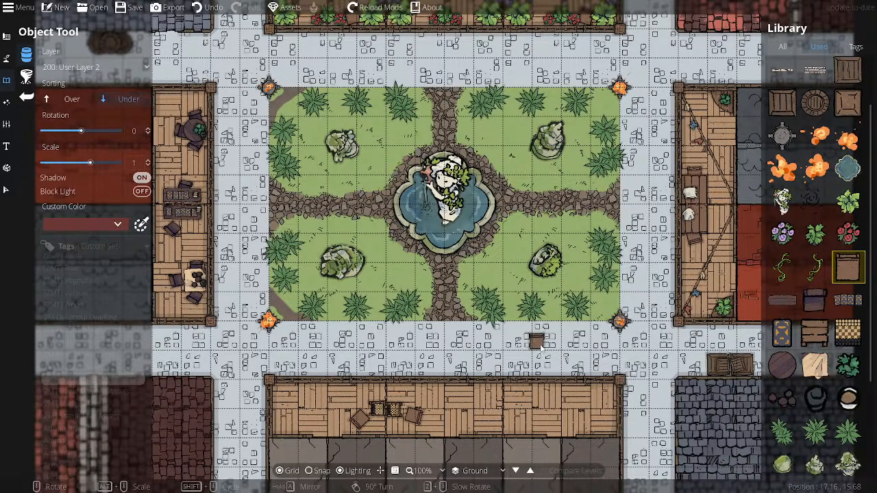
# - Place Storage - Crates 1 - Dark from 2M Furniture Map Assets in the eastern roof-side corner of the southern deck
pyautogui.moveTo(499, 358); pyautogui.dragTo(511, 283)
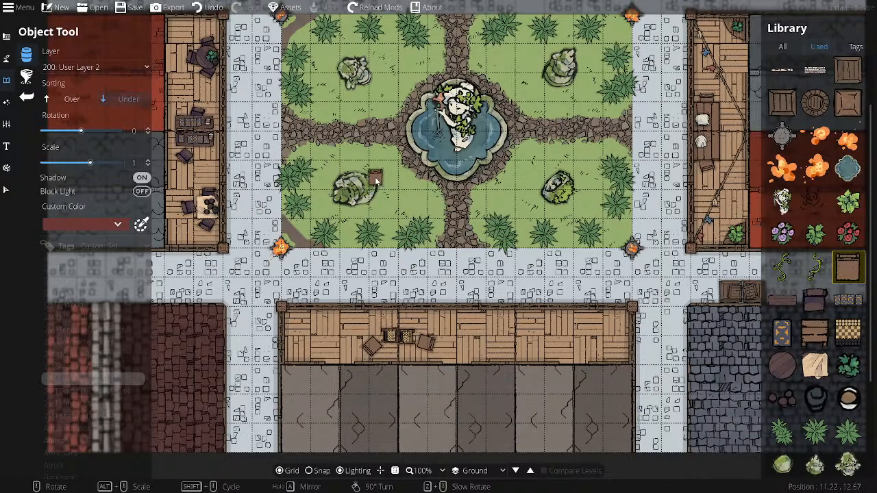
pyautogui.moveTo(374, 179); pyautogui.dragTo(371, 341)
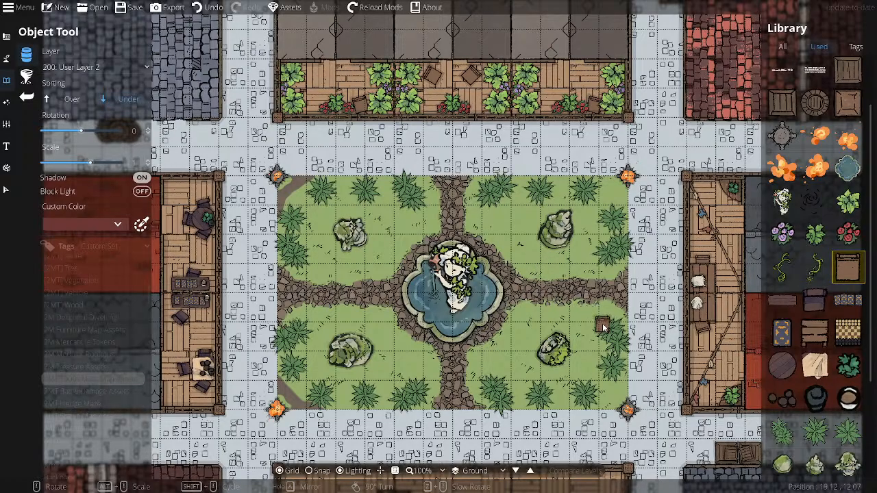
pyautogui.scroll(-5, 602, 327)
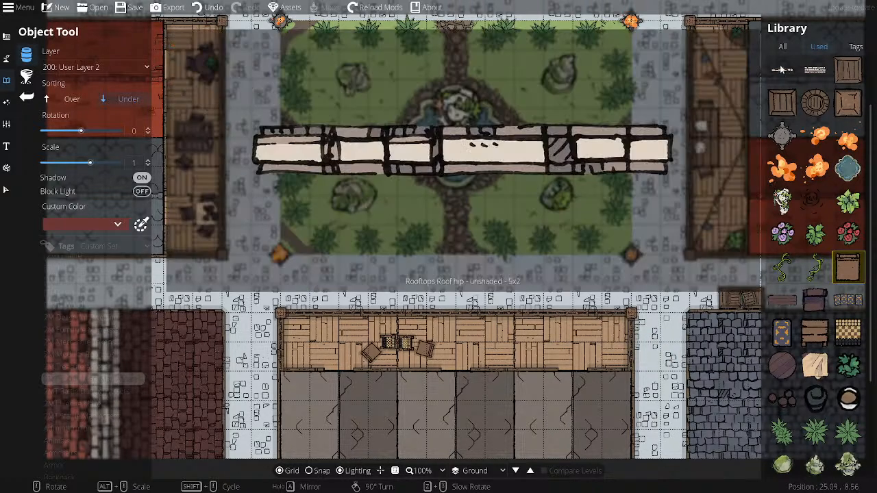
pyautogui.moveTo(785, 60)
pyautogui.click(79, 340)
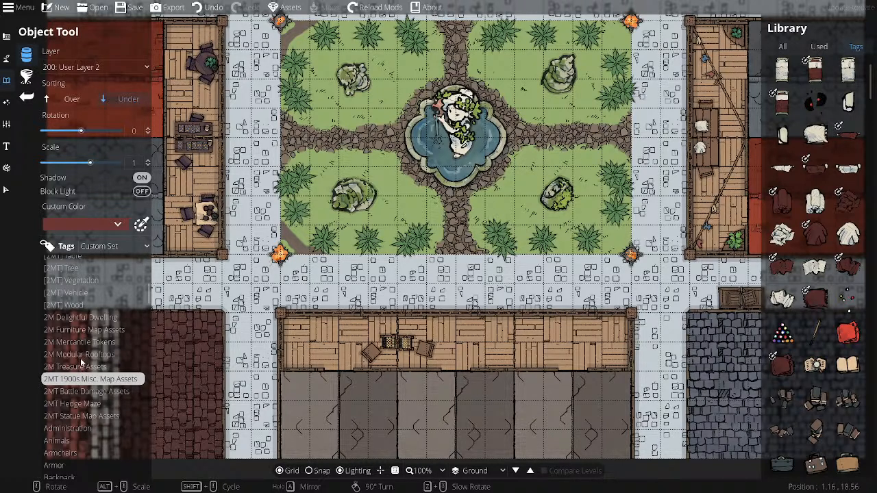
pyautogui.click(80, 329)
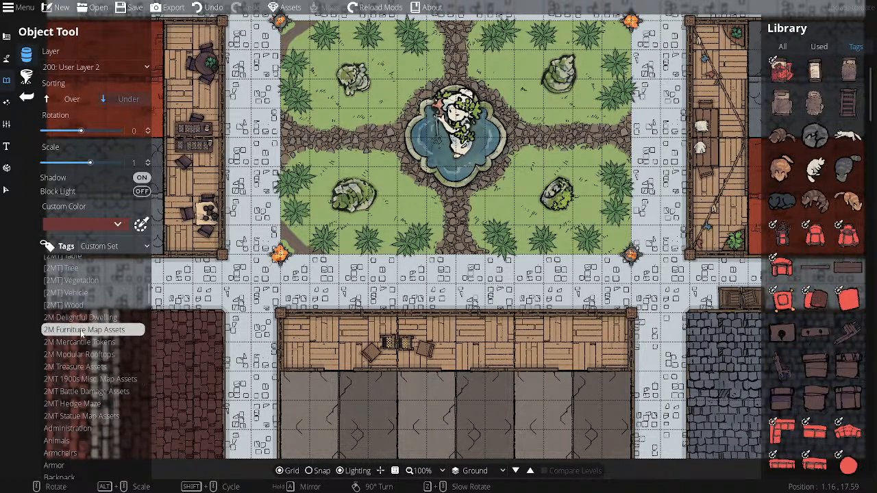
pyautogui.scroll(-5, 807, 334)
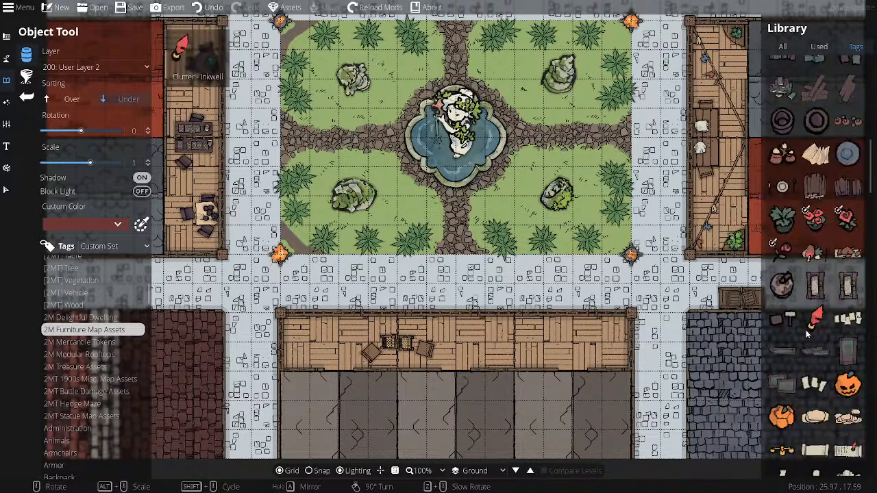
pyautogui.scroll(-3, 807, 334)
pyautogui.scroll(-10, 806, 334)
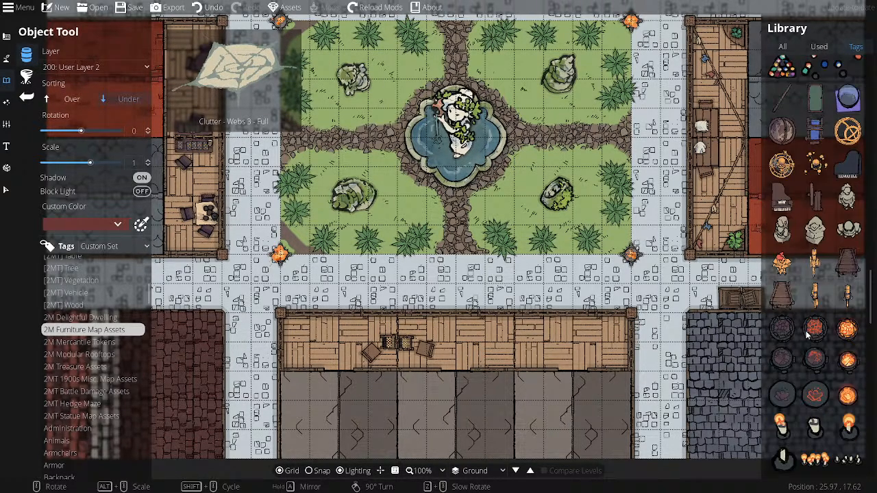
pyautogui.scroll(-10, 806, 334)
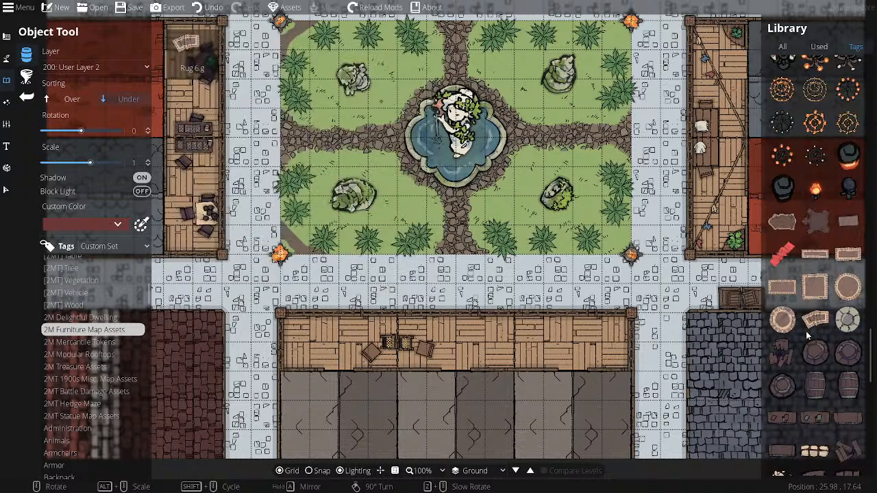
pyautogui.scroll(-5, 805, 330)
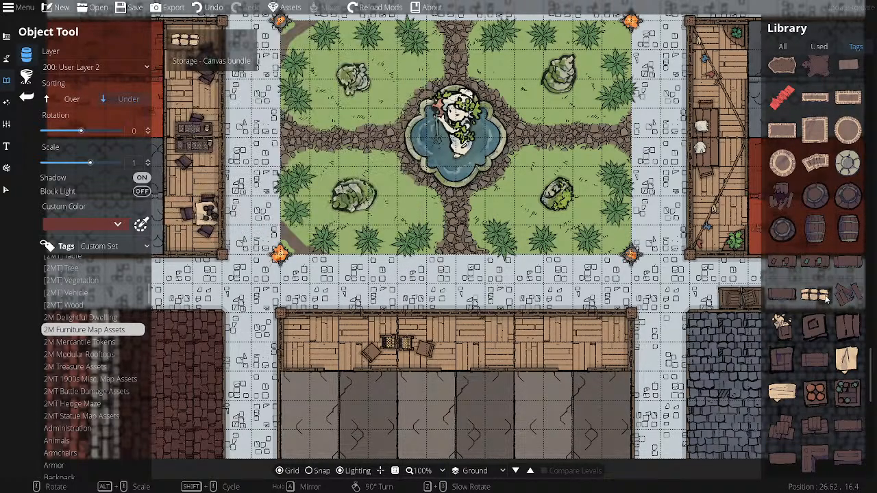
pyautogui.scroll(-2, 829, 373)
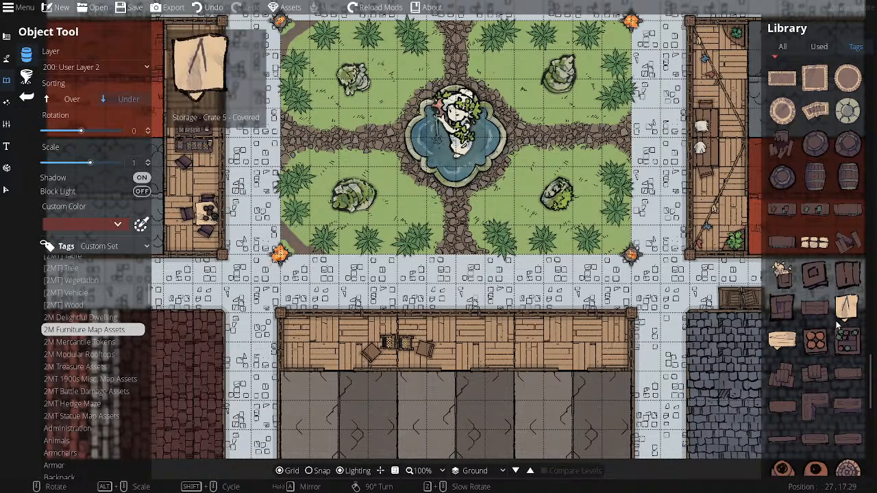
pyautogui.click(785, 382)
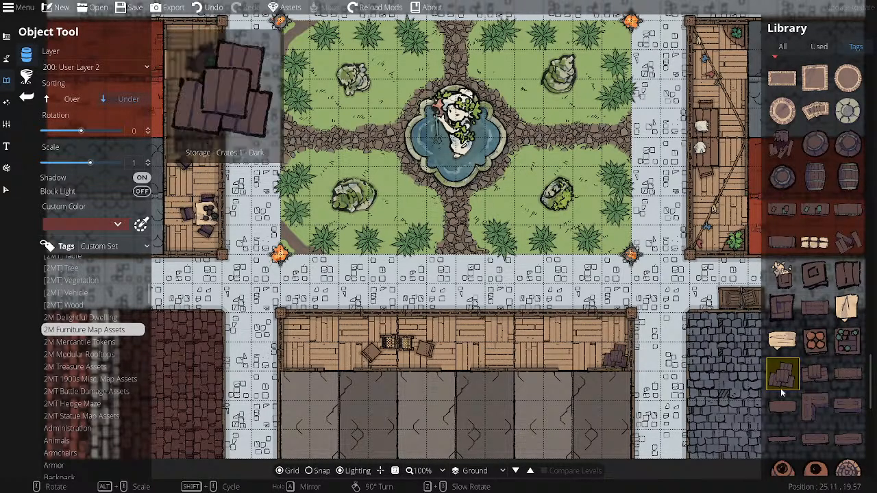
# - Place a long cloth-covered crate rotated 90° against the eastern rail of the southern deck, just above the dark crate stack
pyautogui.click(793, 347)
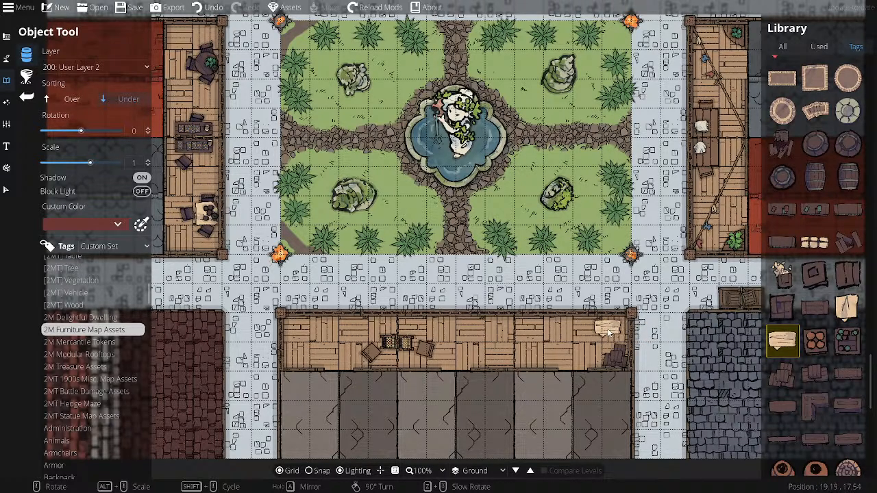
pyautogui.scroll(-6, 619, 333)
pyautogui.click(617, 329)
# - Place a dark crate and two Storage - Crates 2 - Dark stacks, all at -90°, along the southern deck's eastern partition, sorting the stacks over
pyautogui.moveTo(838, 327)
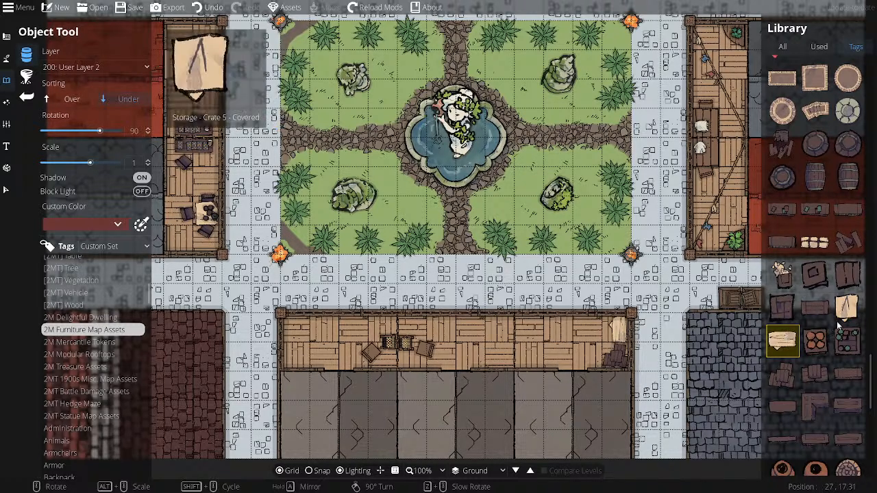
pyautogui.moveTo(816, 369)
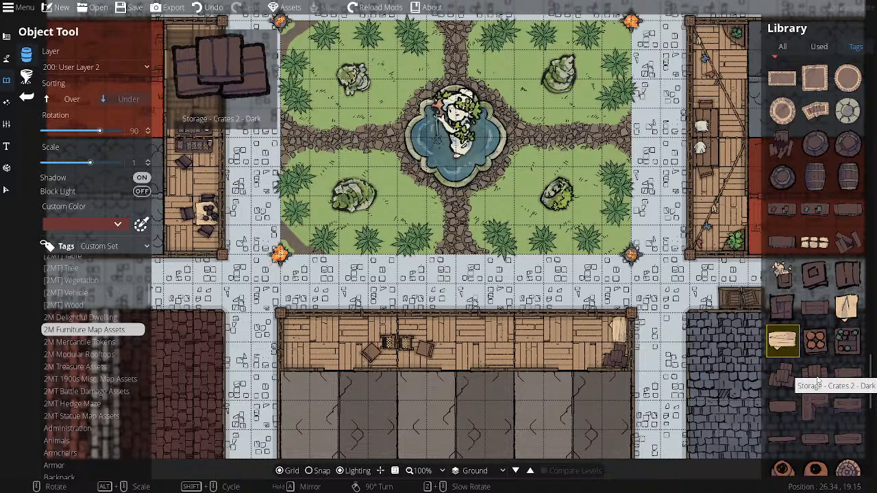
pyautogui.click(815, 373)
pyautogui.scroll(-2, 556, 347)
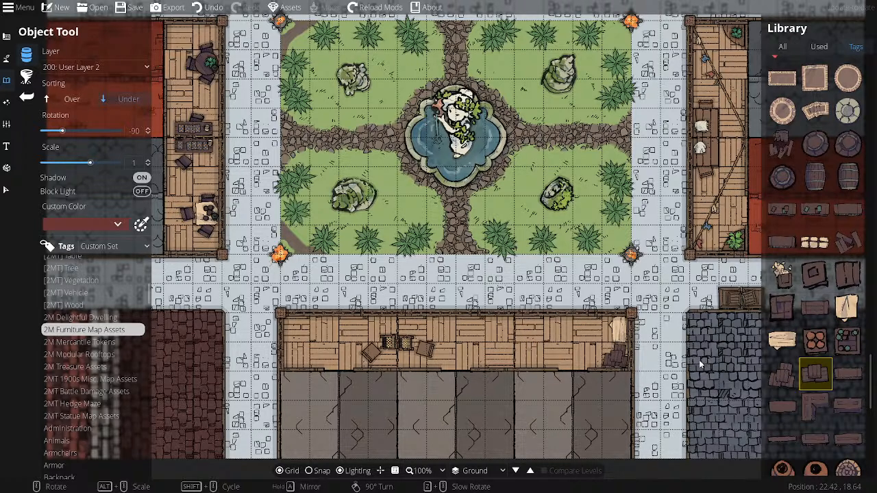
pyautogui.click(820, 315)
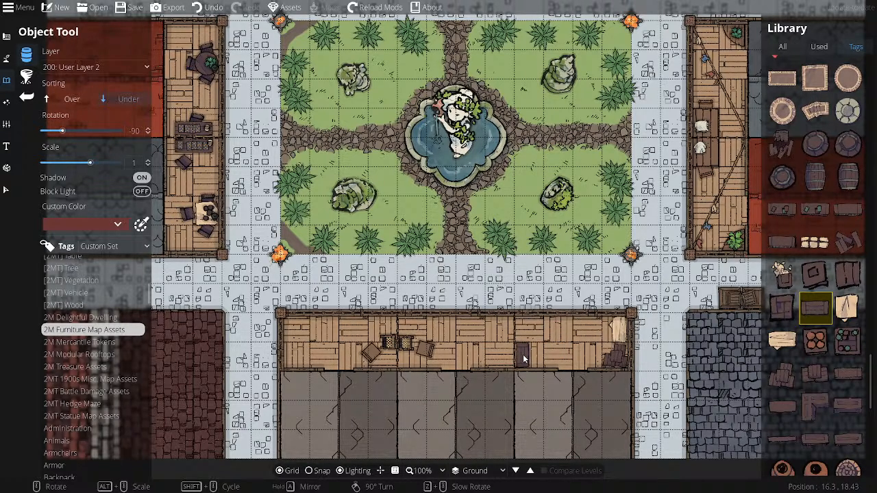
pyautogui.click(801, 372)
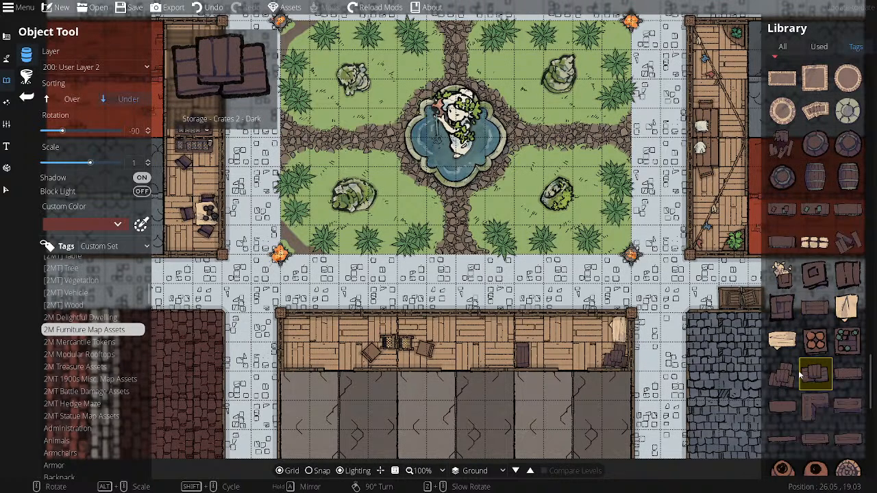
pyautogui.click(71, 99)
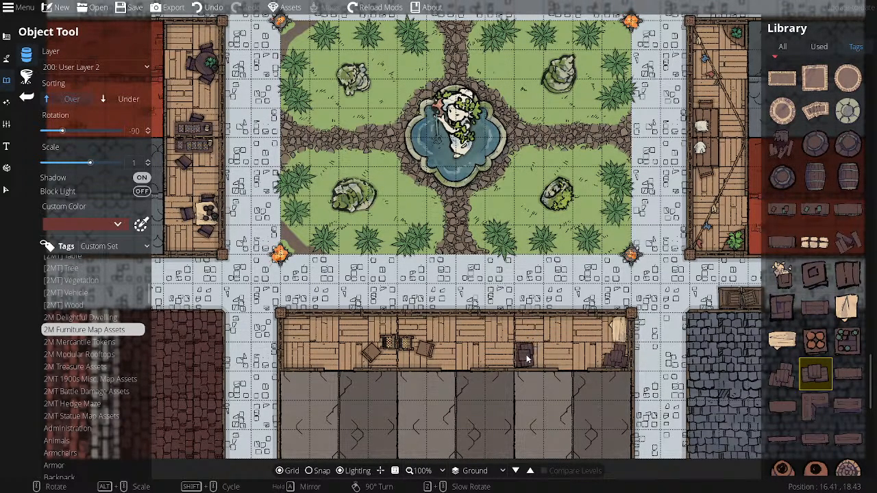
pyautogui.click(525, 356)
pyautogui.click(524, 329)
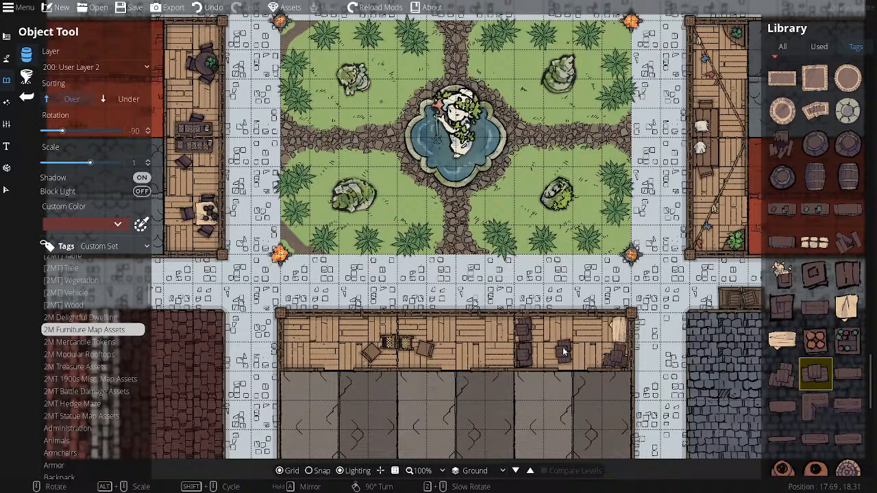
# - Place Storage - Crate 5 - Covered at -90° between the two partition stacks and Storage - Crate 8 - Dark beside the lower stack
pyautogui.click(847, 306)
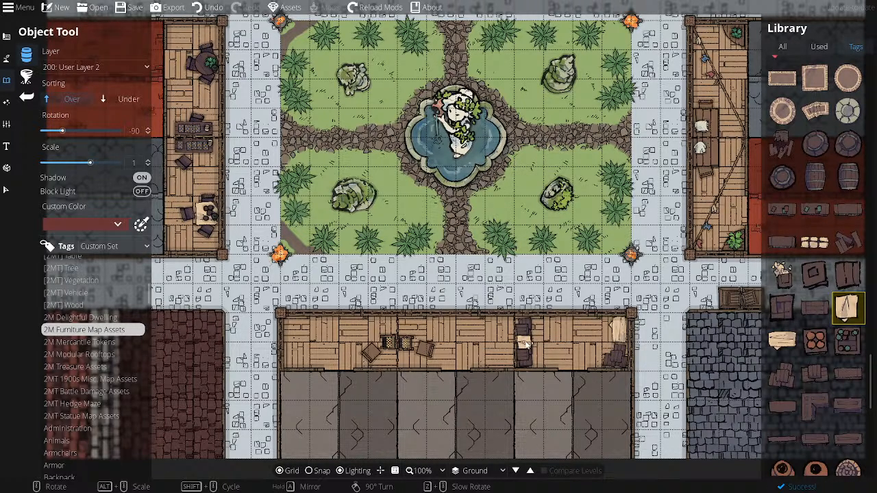
pyautogui.click(525, 343)
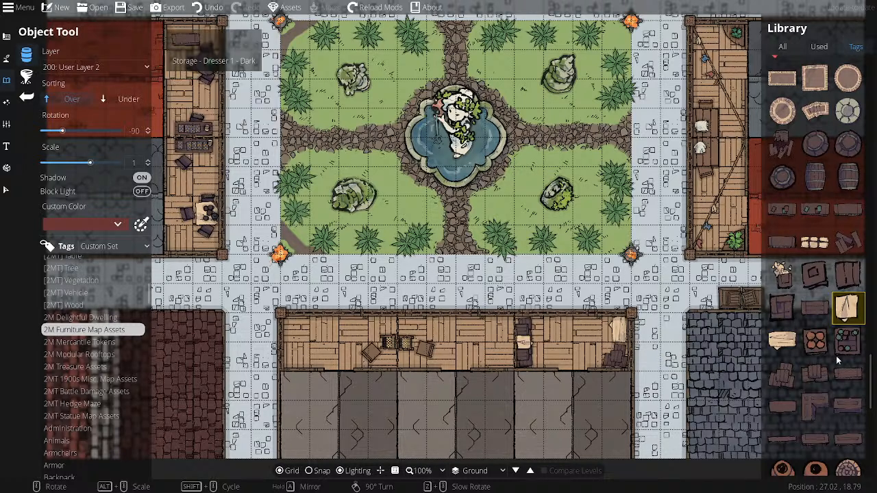
pyautogui.moveTo(850, 351)
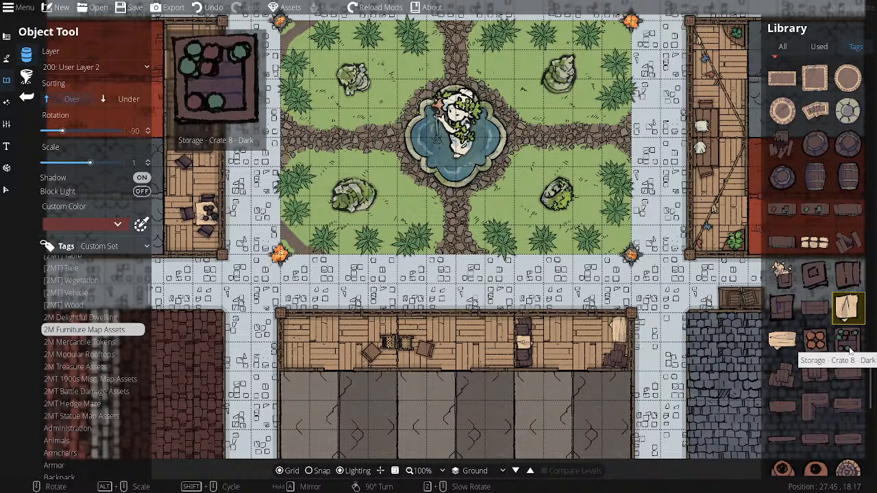
pyautogui.click(847, 350)
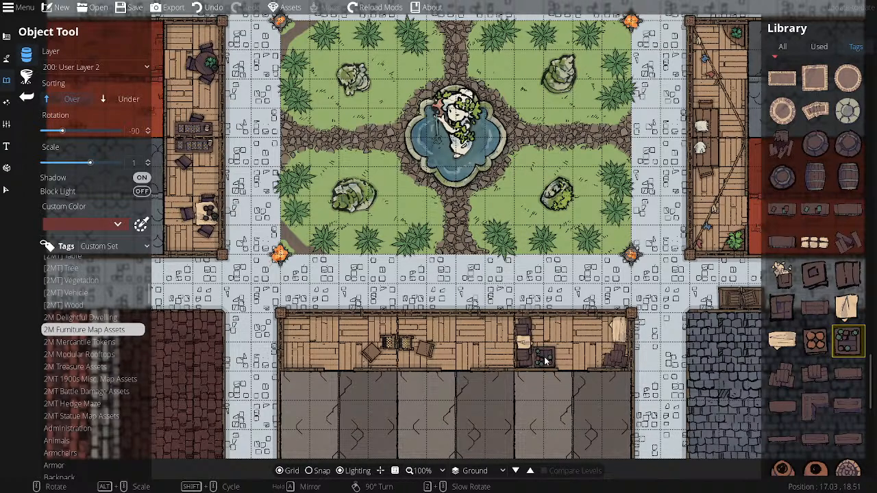
pyautogui.click(545, 360)
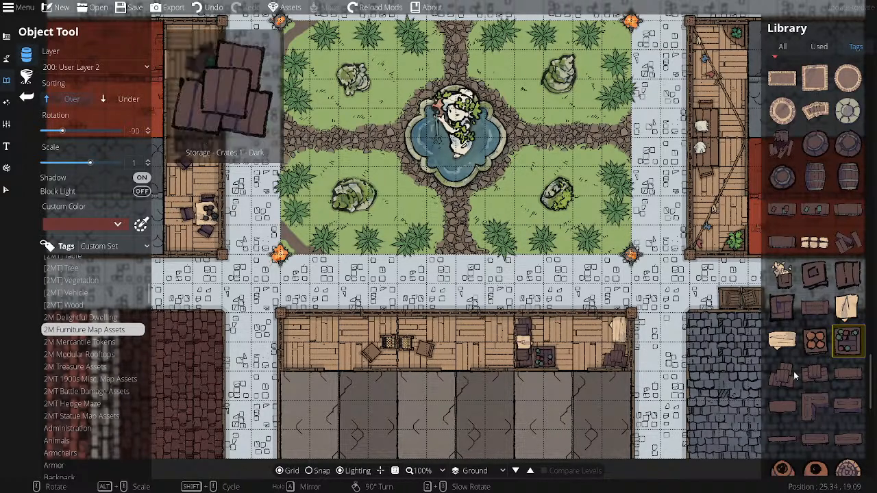
# - Place two small crates of red pots side by side next to the upper crate stack at the southern deck's eastern partition
pyautogui.click(815, 341)
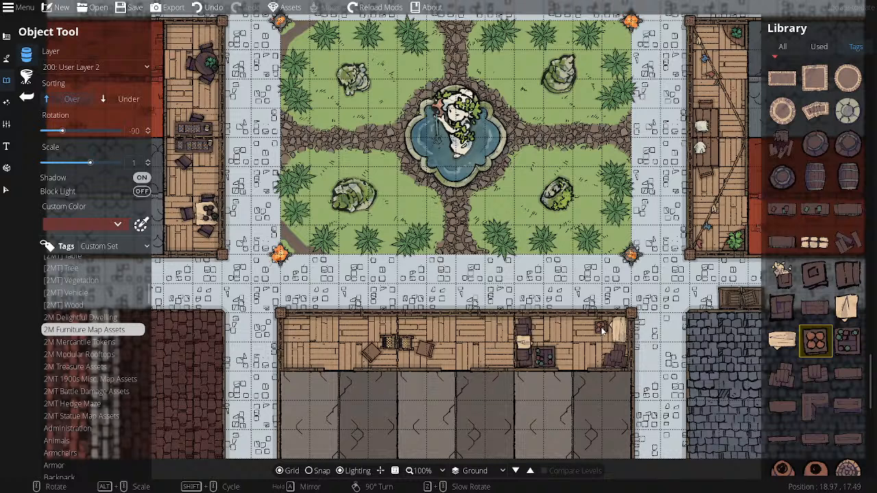
pyautogui.click(539, 327)
pyautogui.scroll(6, 551, 323)
pyautogui.click(552, 324)
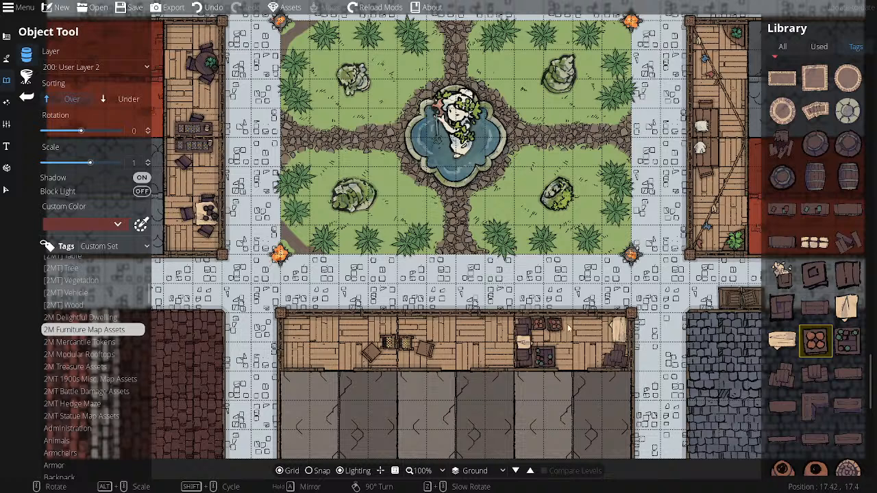
pyautogui.click(804, 345)
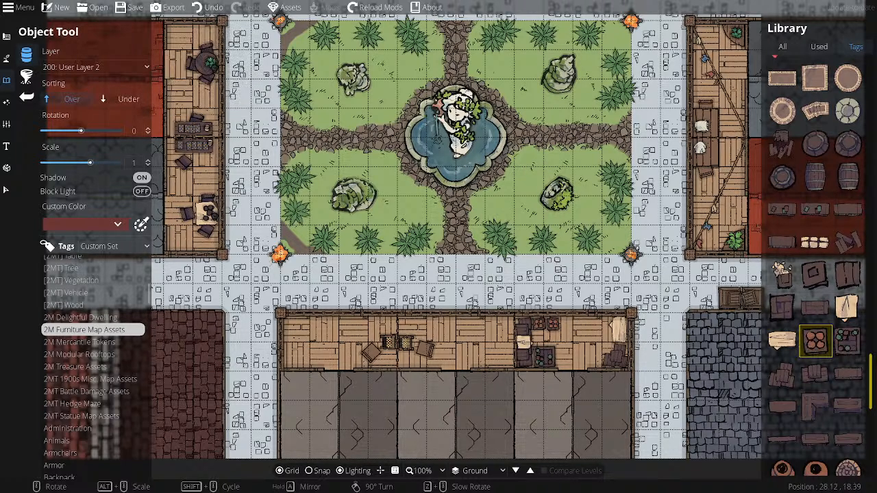
# - Place Storage - Canvas bundle rotated 90° on top of the long covered crate in the southern deck's eastern corner
pyautogui.click(815, 242)
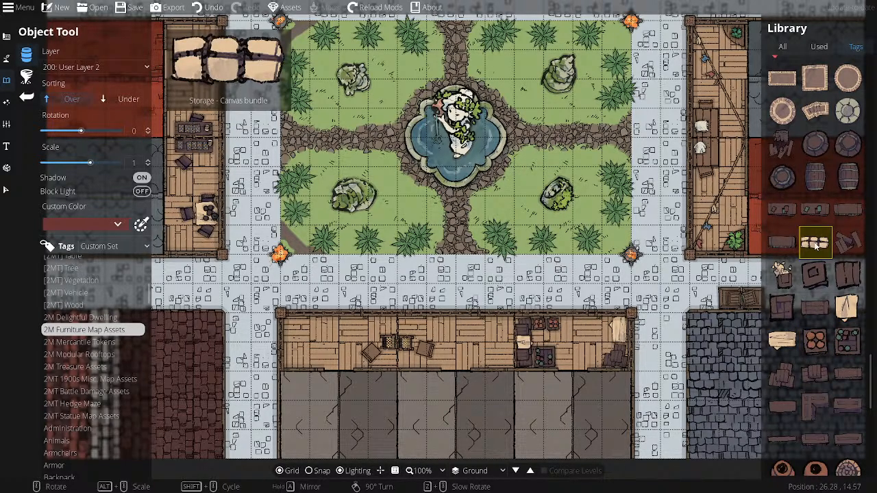
pyautogui.rightClick(604, 341)
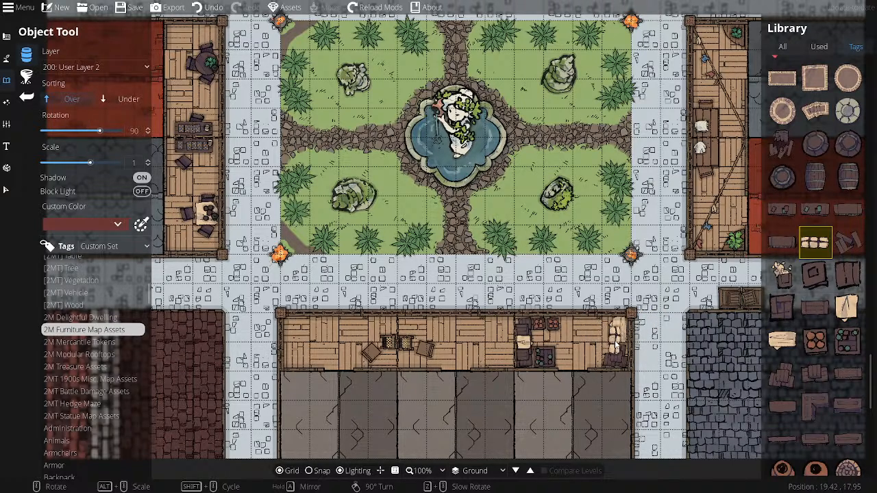
pyautogui.click(619, 336)
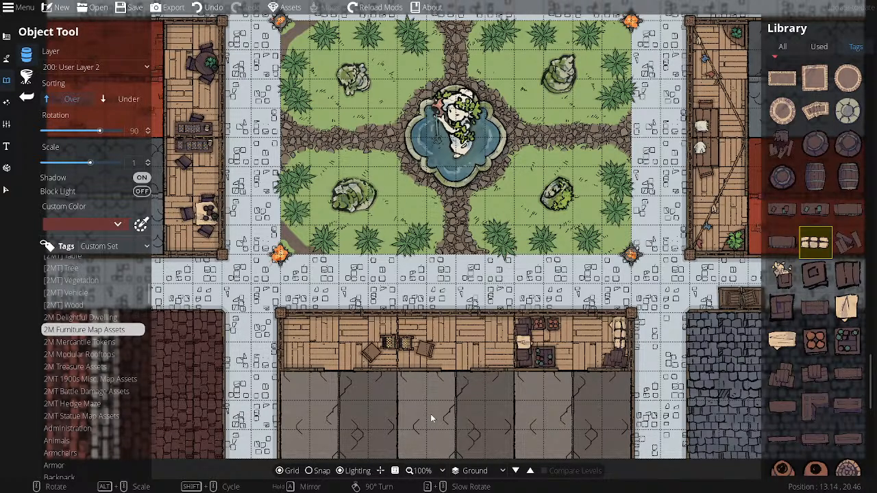
# - Place a second canvas bundle rotated 60° across the crates at the eastern partition, and set the view zoom to 150%
pyautogui.scroll(-1, 397, 411)
pyautogui.scroll(-2, 555, 345)
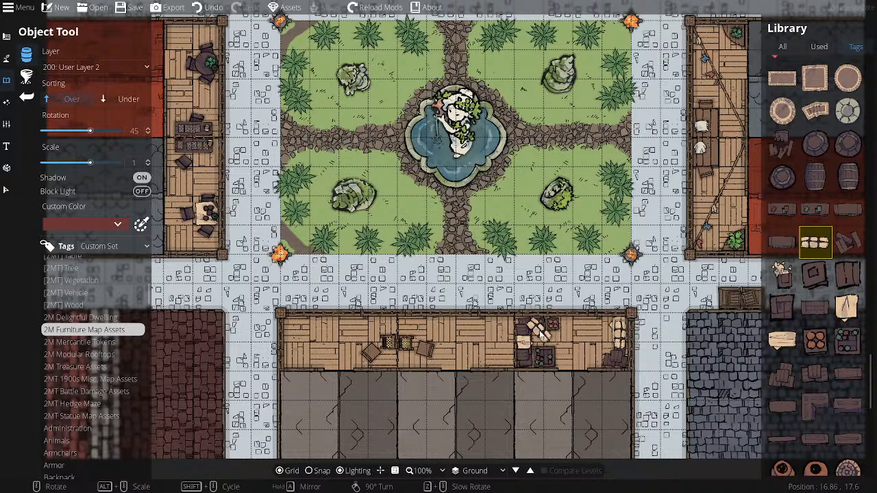
pyautogui.scroll(1, 538, 333)
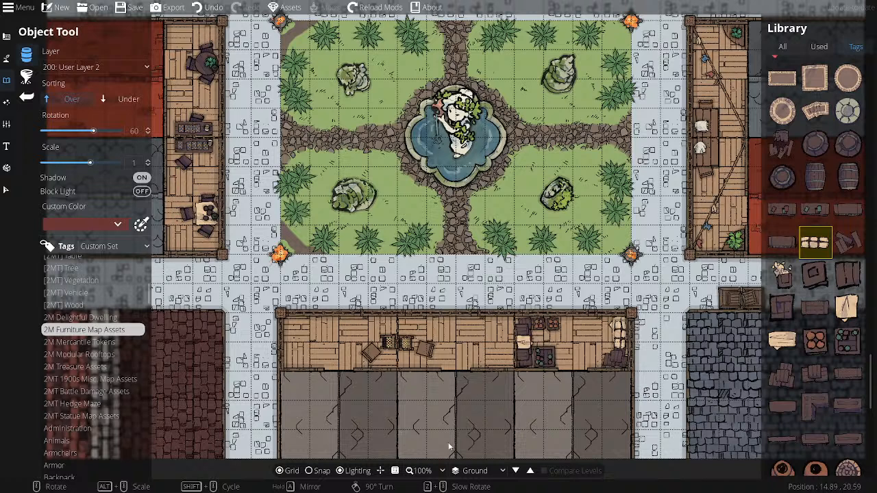
pyautogui.click(422, 472)
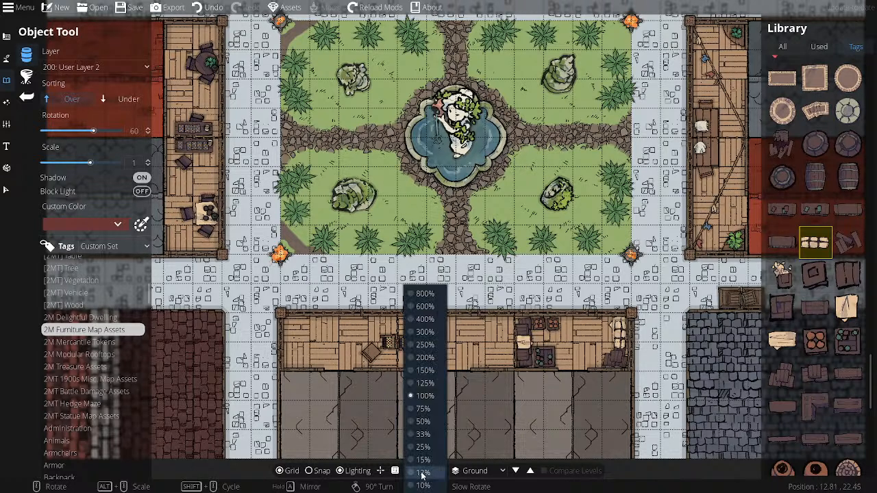
pyautogui.click(424, 370)
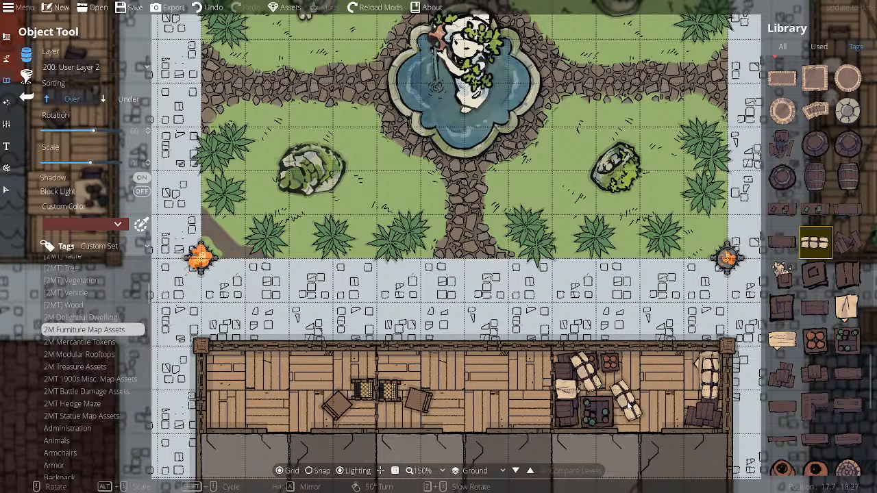
# - Place an unrotated crate of red pots beside the canvas bundle in the southern deck's eastern corner
pyautogui.click(815, 341)
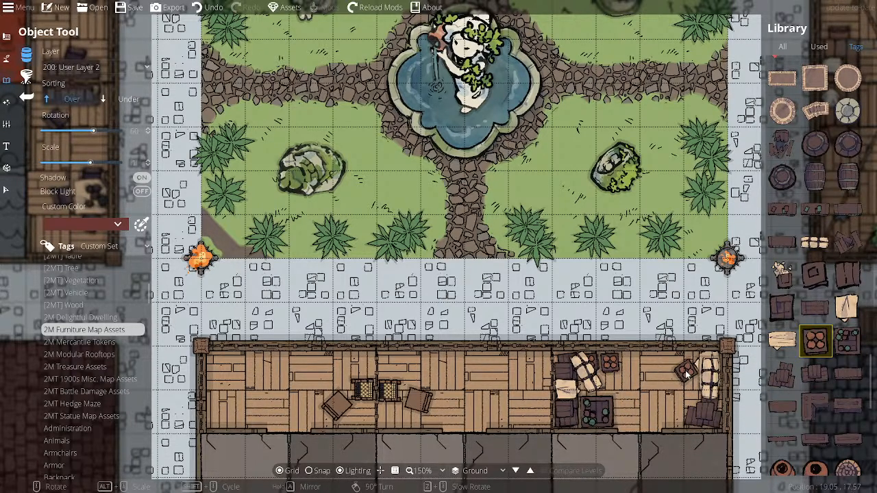
pyautogui.scroll(-3, 685, 374)
pyautogui.click(684, 363)
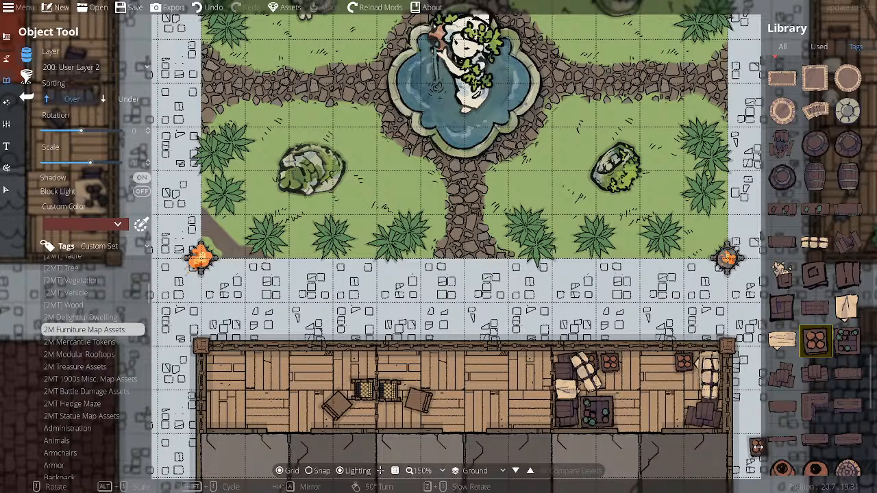
# - Place Storage - Crate 5 - Covered rotated -180° on the partition-facing side of the dark crate stack in the southern deck's eastern corner
pyautogui.click(847, 307)
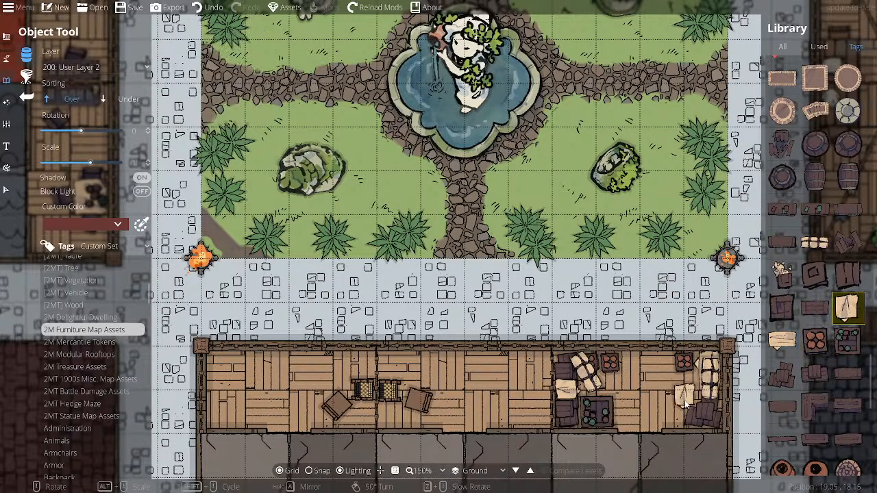
pyautogui.rightClick(668, 408)
pyautogui.rightClick(668, 409)
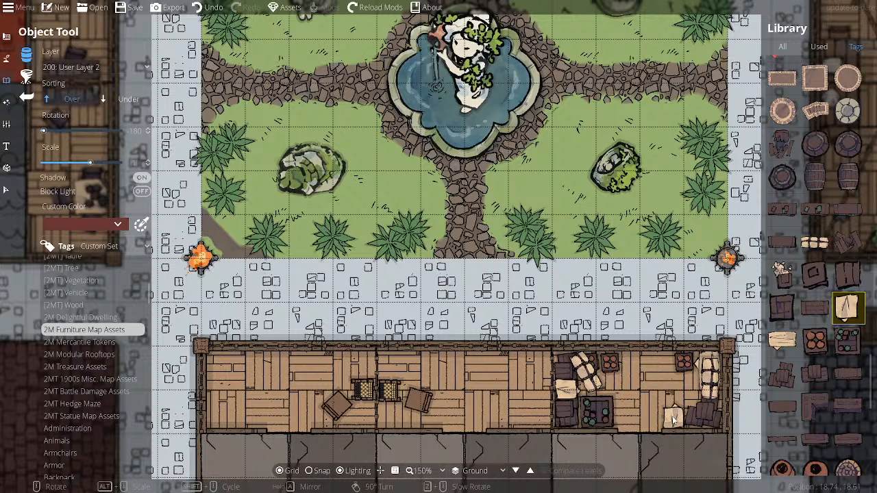
pyautogui.click(672, 419)
# - Examine the other furnished decks around the square and compare them with the southern deck's empty sections
pyautogui.moveTo(776, 404)
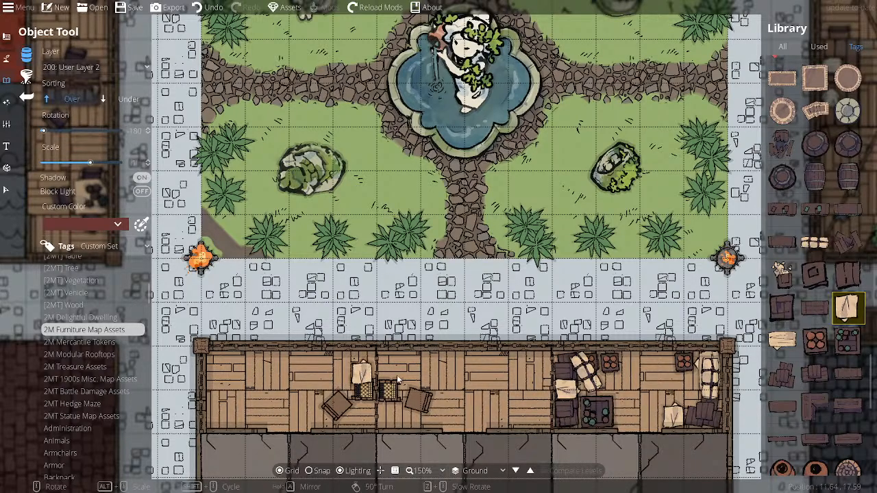
pyautogui.moveTo(504, 389); pyautogui.dragTo(586, 363)
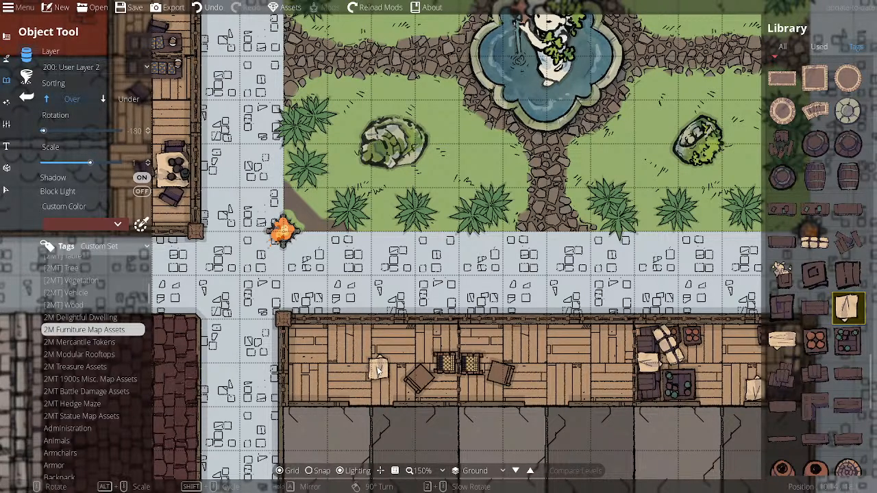
pyautogui.moveTo(407, 248); pyautogui.dragTo(396, 452)
pyautogui.moveTo(415, 239); pyautogui.dragTo(419, 330)
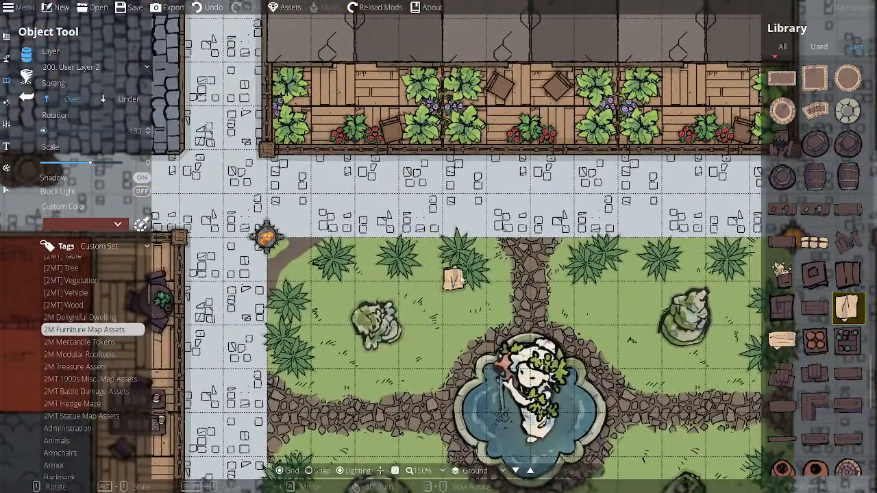
pyautogui.moveTo(463, 349); pyautogui.dragTo(528, 170)
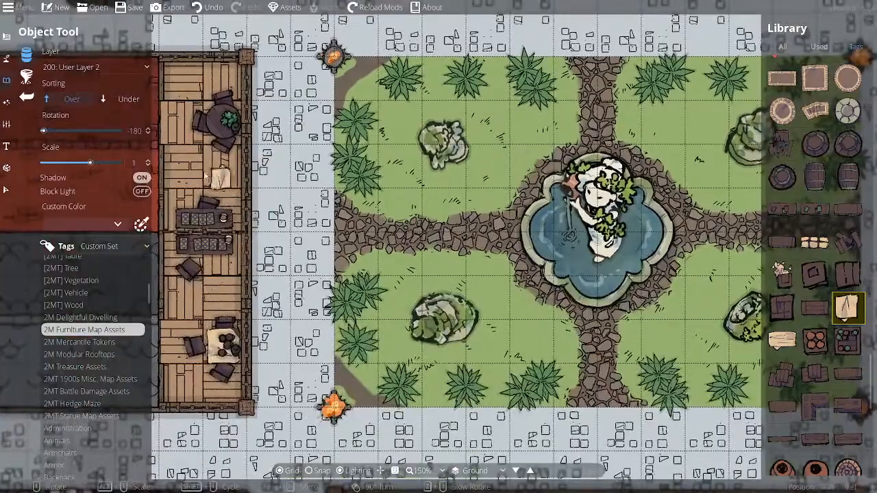
pyautogui.moveTo(711, 203); pyautogui.dragTo(244, 220)
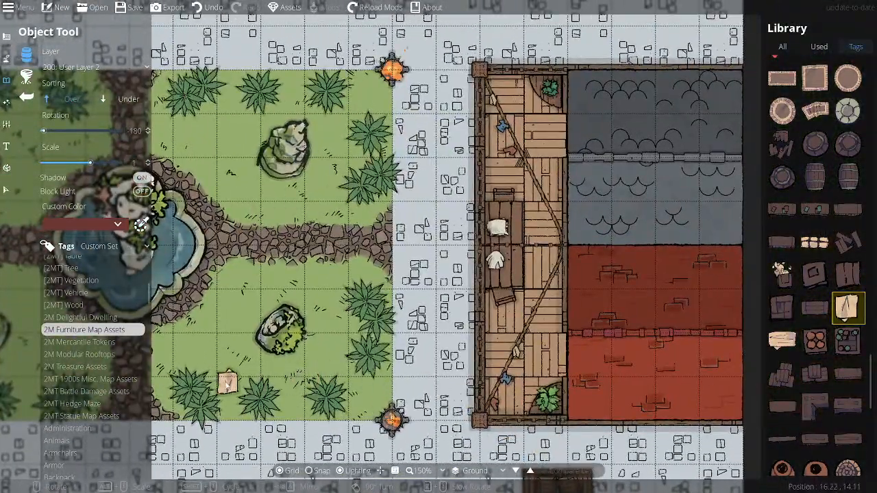
pyautogui.moveTo(226, 382); pyautogui.dragTo(550, 97)
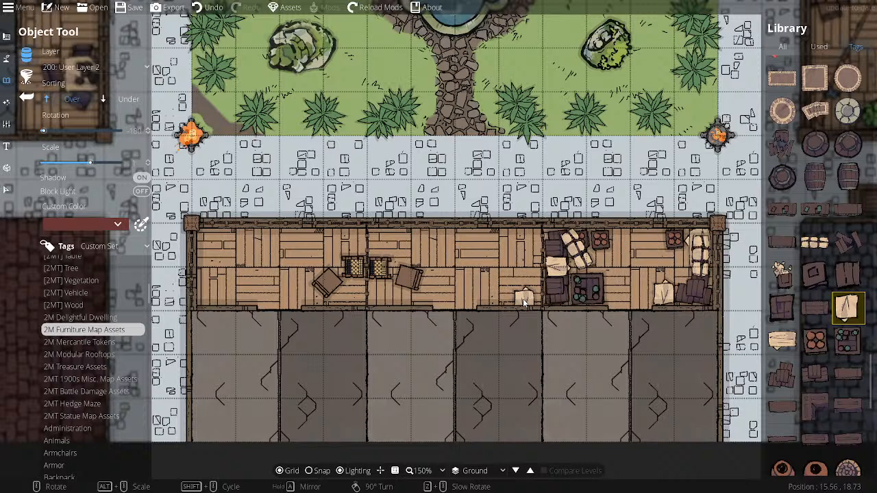
# - Place two light-green leafy plants at different rotations, snapped to the grid, along the western side of the southern deck's eastern partition
pyautogui.click(822, 48)
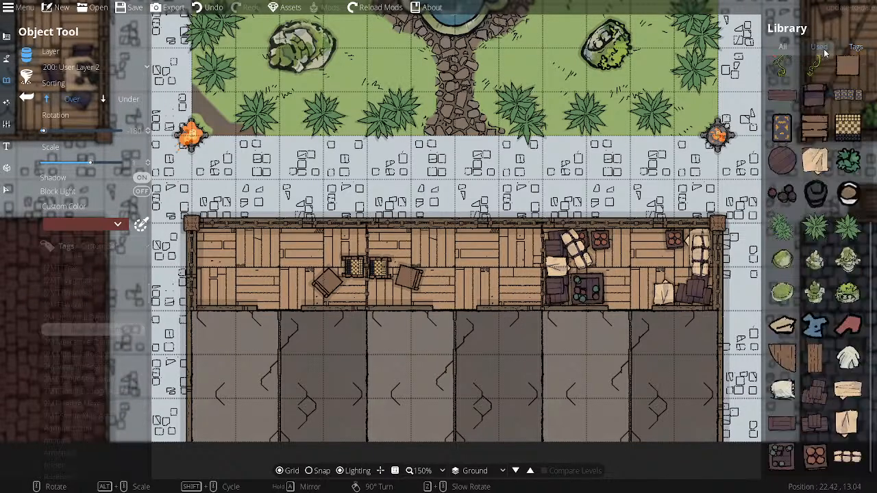
pyautogui.moveTo(811, 217)
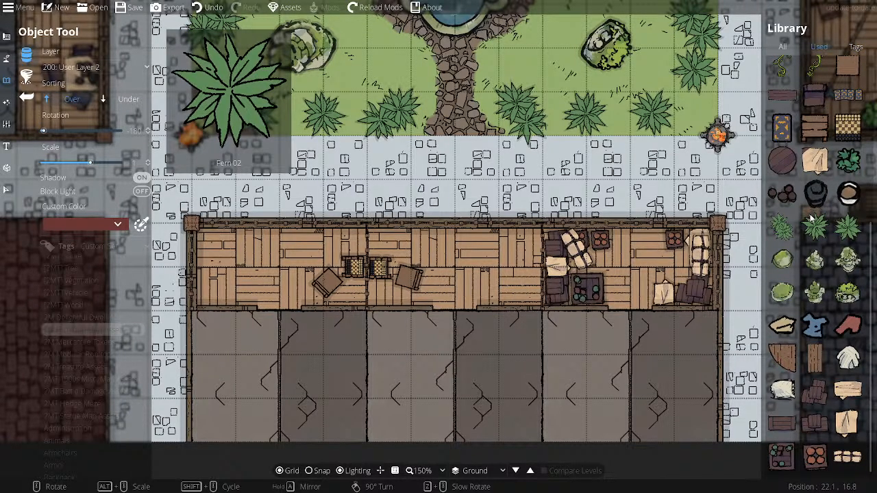
pyautogui.scroll(5, 826, 293)
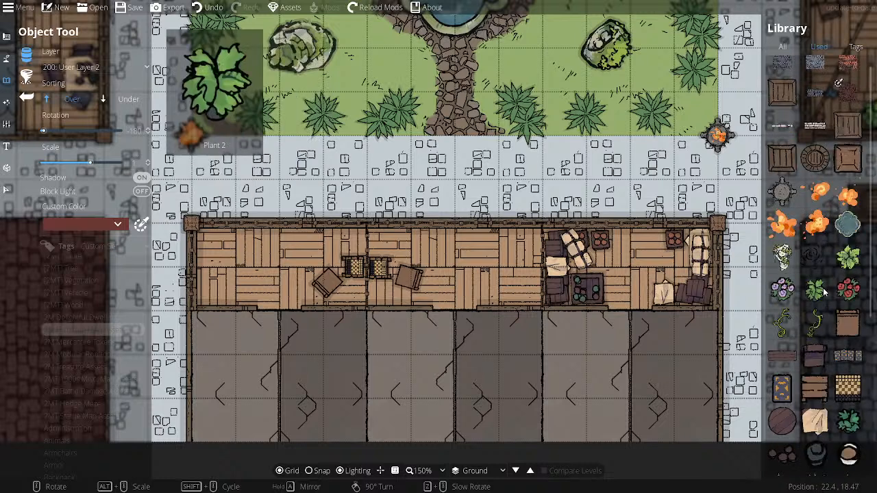
pyautogui.click(848, 270)
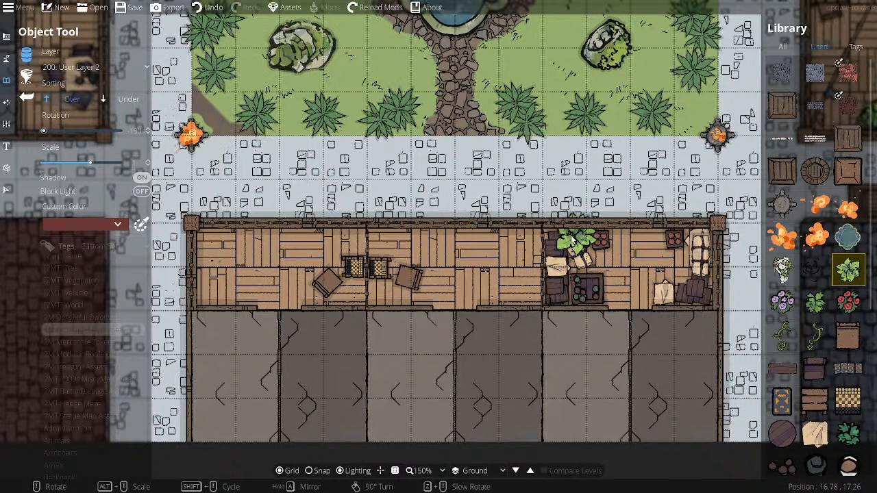
pyautogui.click(310, 472)
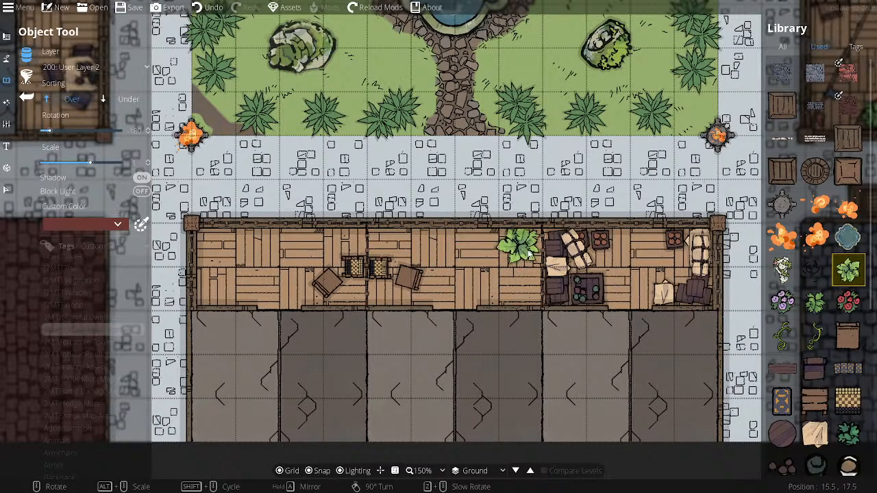
pyautogui.click(526, 250)
pyautogui.scroll(-2, 524, 292)
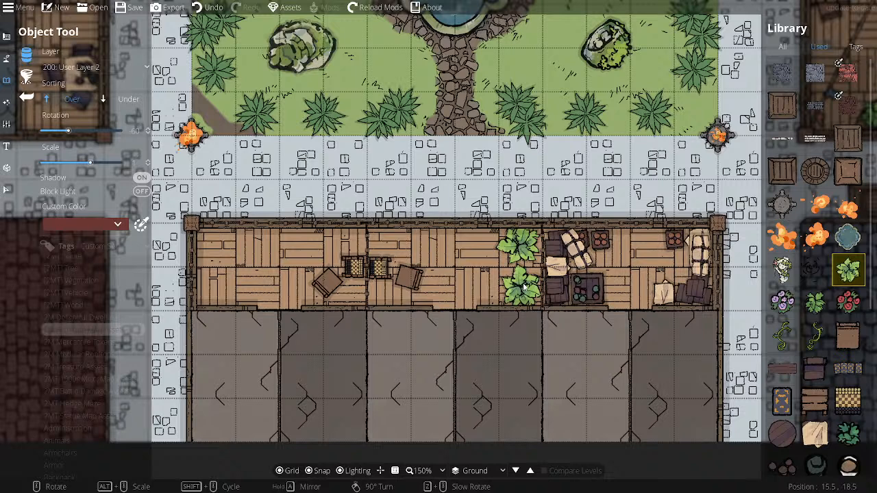
pyautogui.click(524, 291)
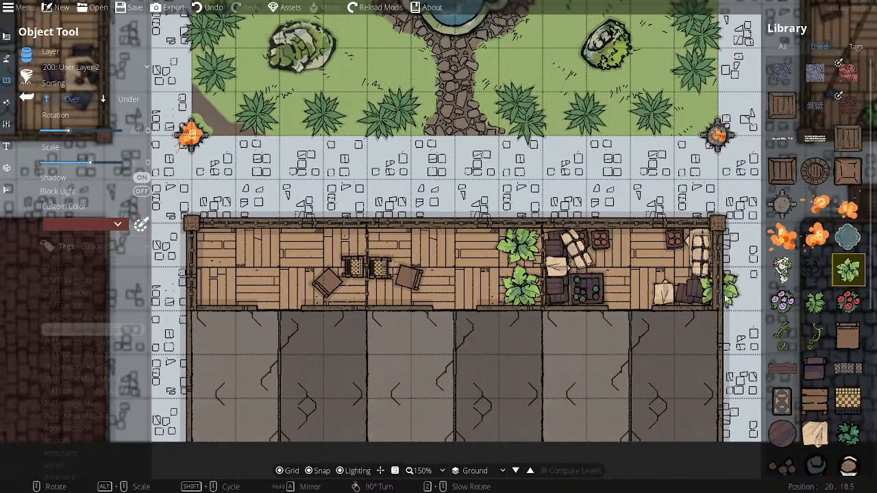
# - Place red flowers unsnapped between the two leafy plants on the southern deck, with sorting set to Under
pyautogui.moveTo(826, 319)
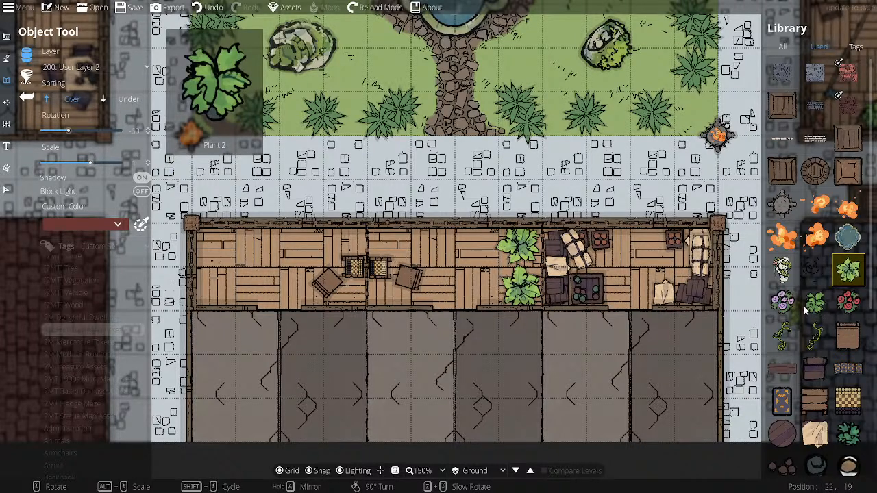
pyautogui.click(848, 301)
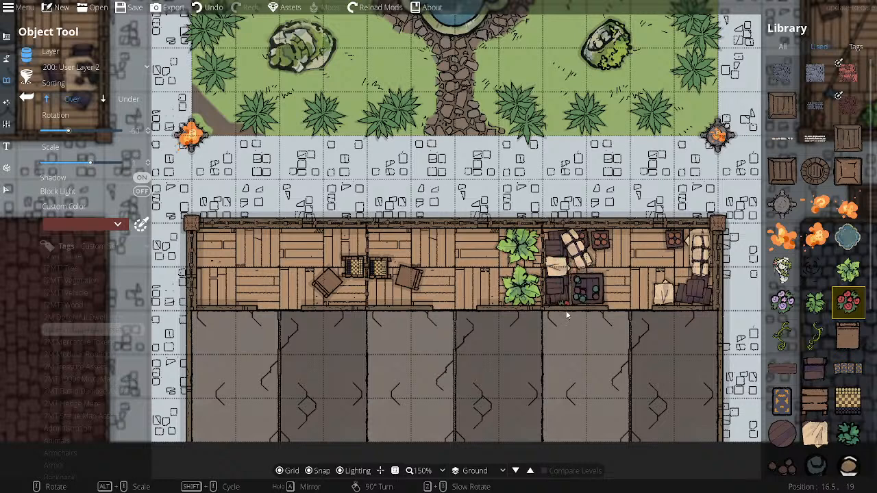
pyautogui.click(309, 472)
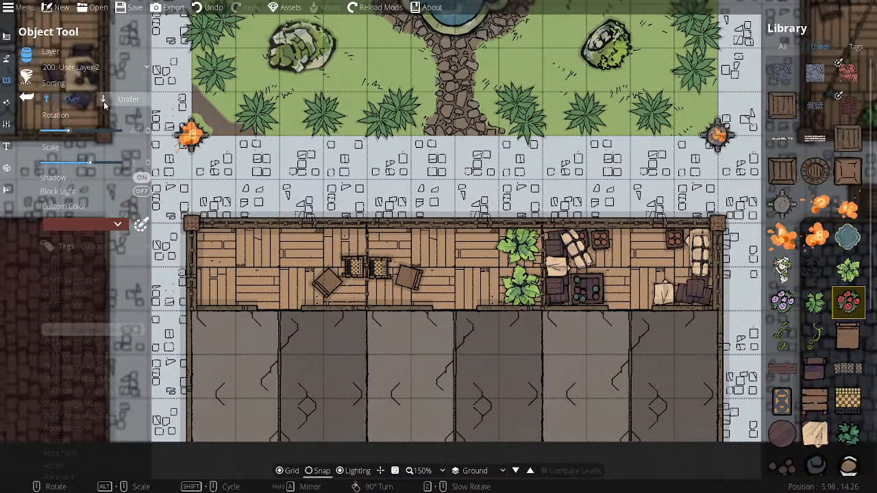
pyautogui.click(126, 99)
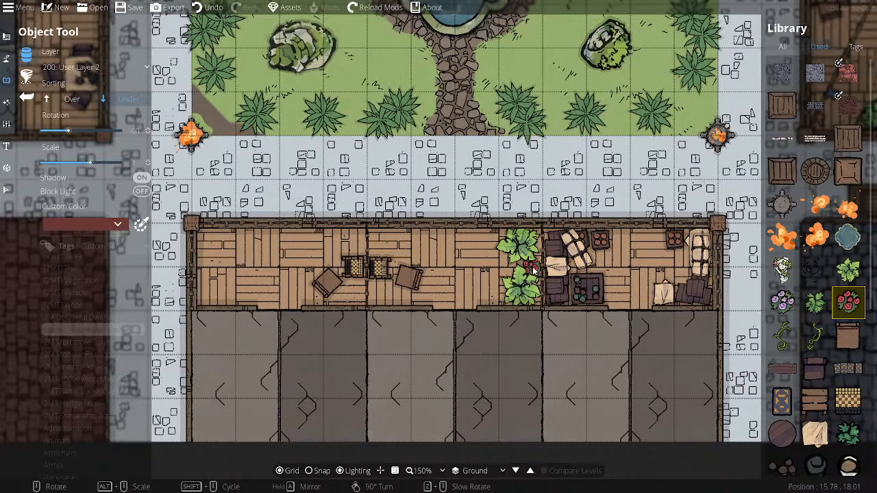
pyautogui.click(534, 272)
pyautogui.scroll(4, 510, 272)
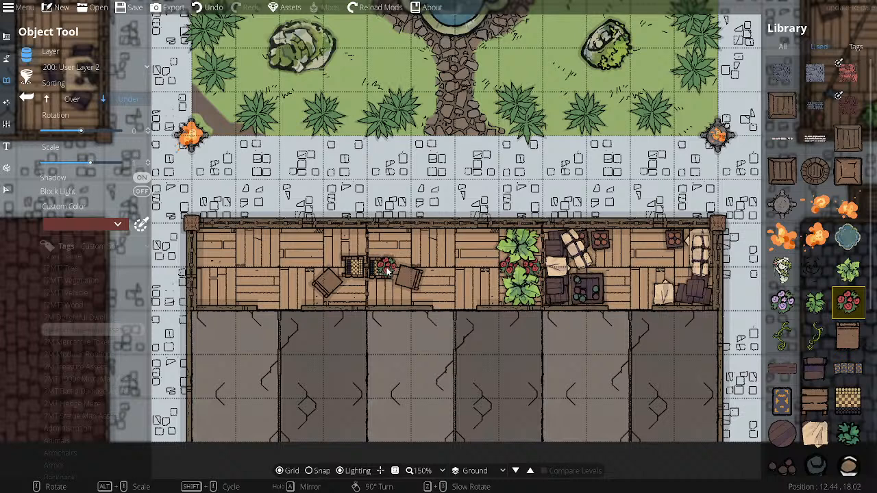
# - Place a wooden chair rotated -75° on the north side of the checkered game table just east of the southern deck's western partition
pyautogui.click(844, 346)
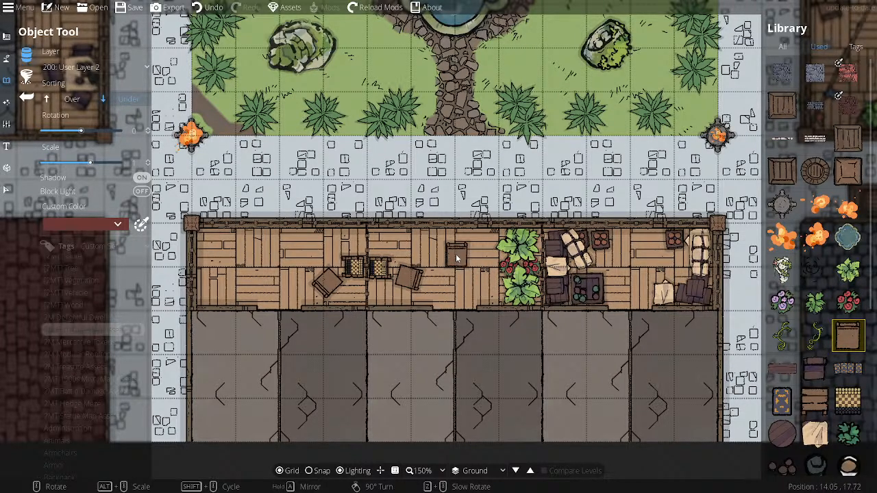
pyautogui.scroll(-5, 425, 251)
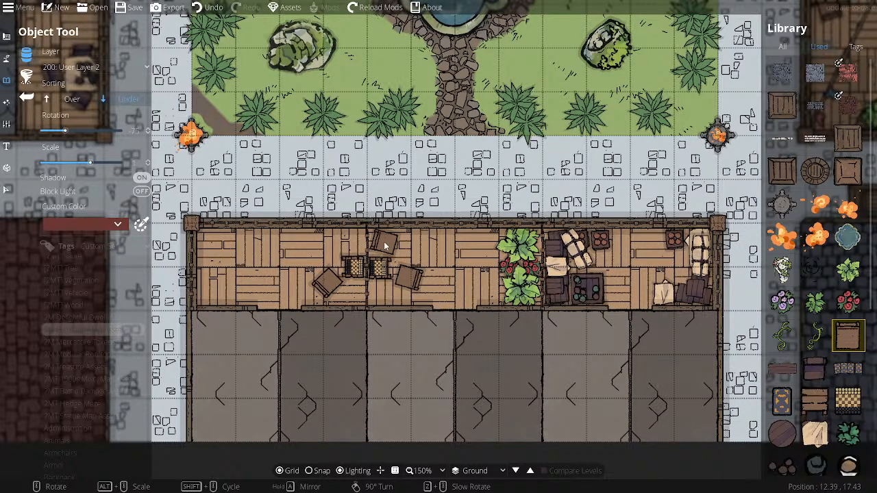
pyautogui.click(383, 241)
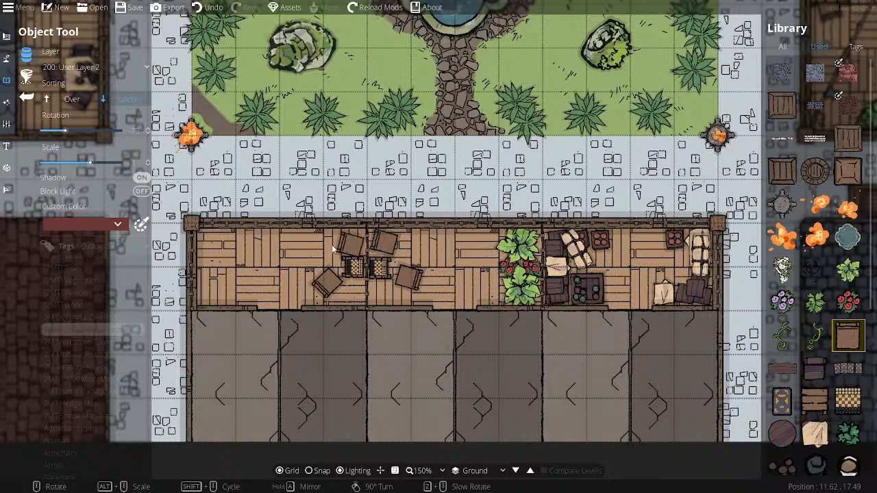
# - Place two wooden chairs in the southern deck's northwestern corner, the outer one rotated -150° and the inner one 135°
pyautogui.scroll(5, 236, 257)
pyautogui.scroll(-10, 233, 261)
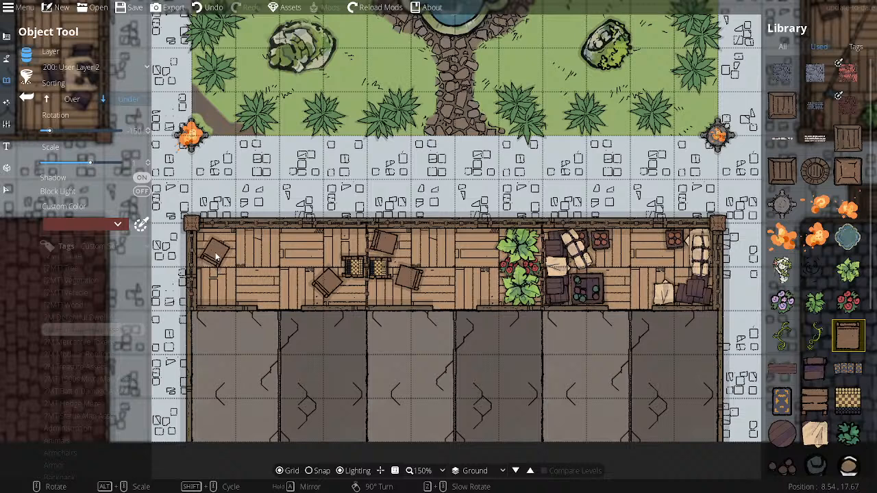
pyautogui.click(215, 256)
pyautogui.scroll(-3, 236, 261)
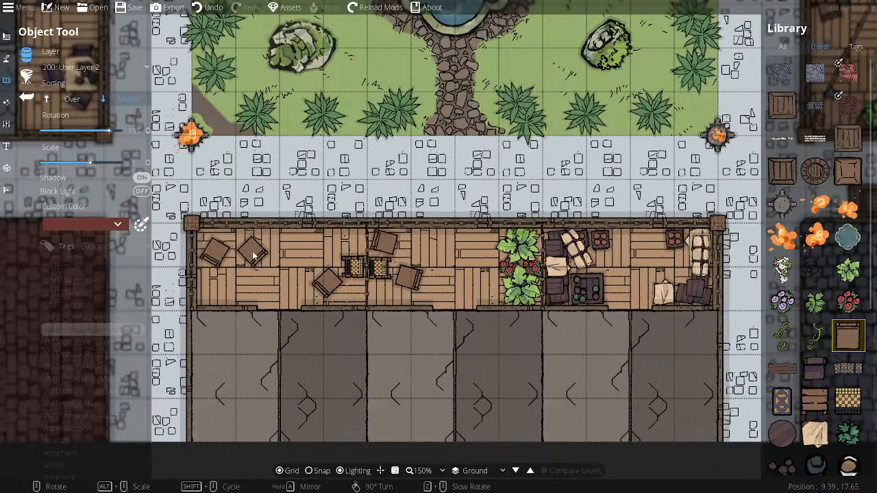
pyautogui.click(253, 255)
# - Set the view zoom to 100%, review the whole town square and save the map
pyautogui.click(421, 470)
pyautogui.click(425, 396)
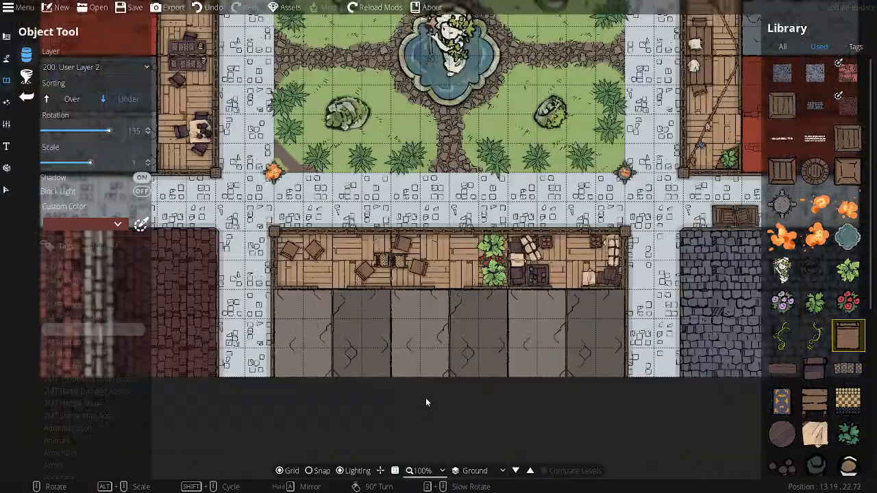
pyautogui.moveTo(422, 333); pyautogui.dragTo(413, 492)
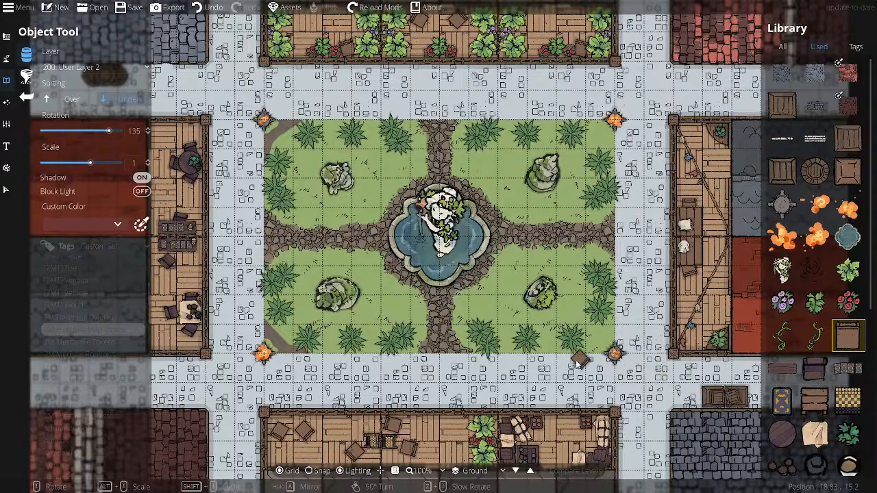
pyautogui.moveTo(488, 386); pyautogui.dragTo(506, 385)
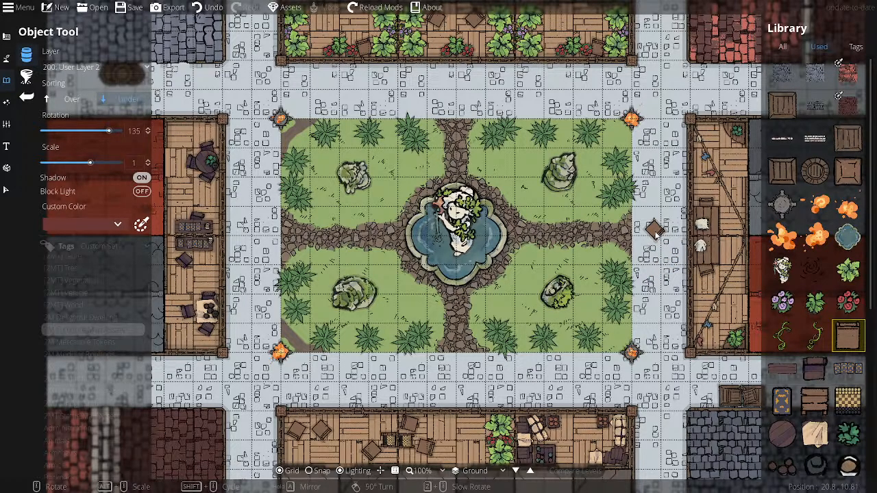
pyautogui.moveTo(656, 234)
pyautogui.mouseDown()
pyautogui.moveTo(655, 284)
pyautogui.moveTo(655, 241)
pyautogui.mouseUp()
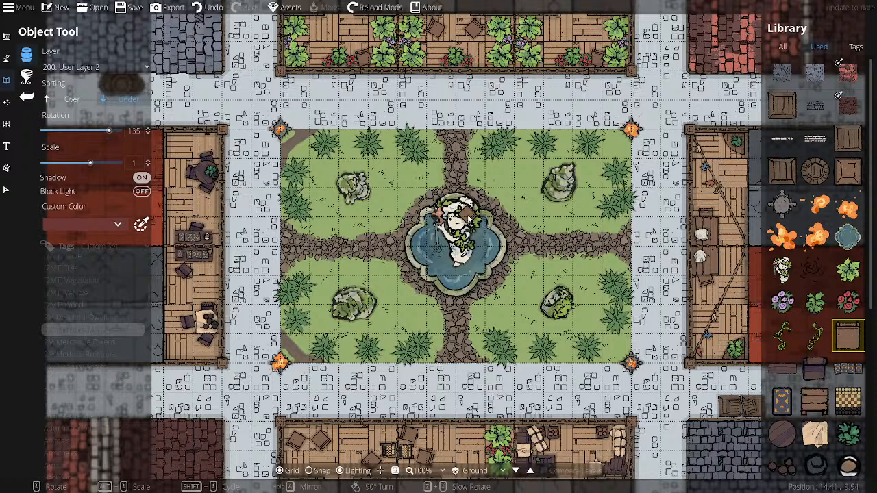
pyautogui.click(121, 9)
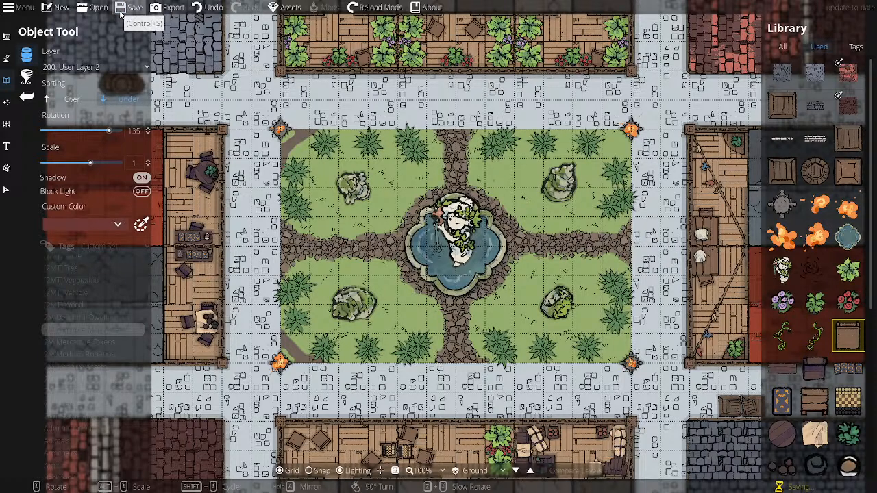